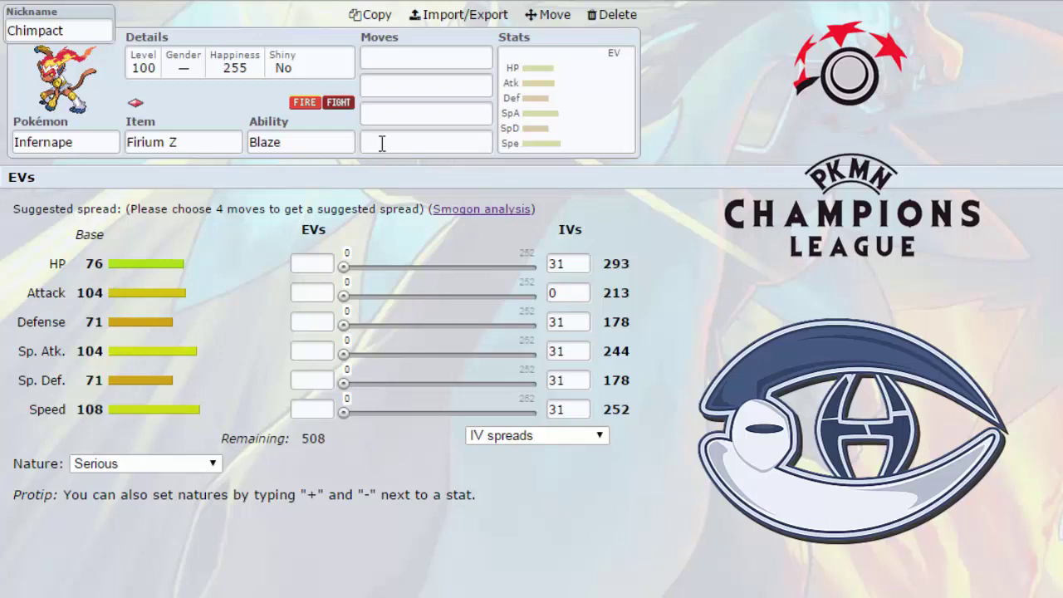
# Set Gunk Shot as Infernape's first move.
pyautogui.click(394, 58)
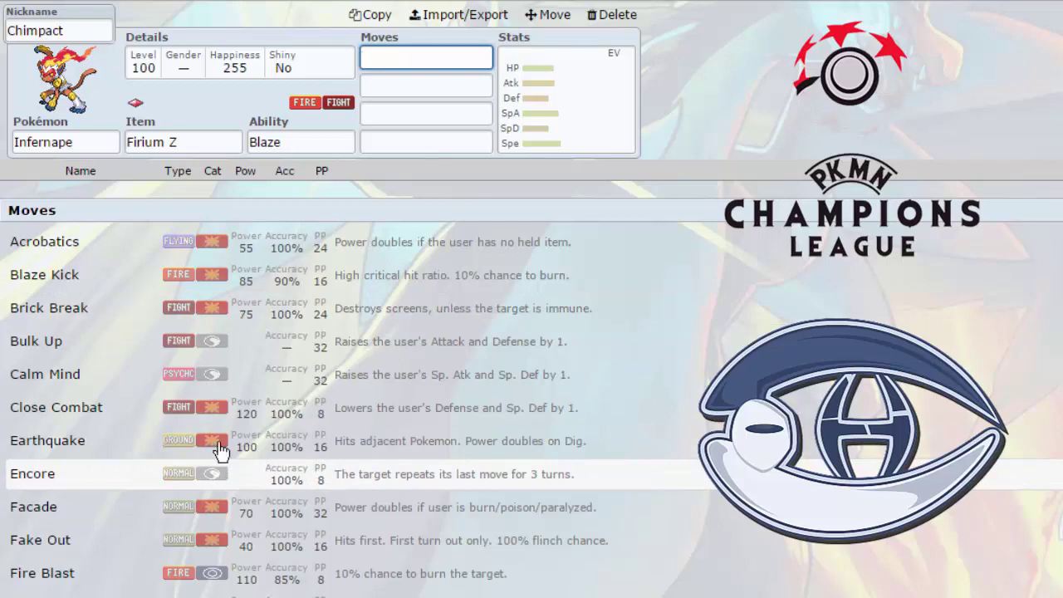
pyautogui.scroll(-1, 274, 329)
pyautogui.scroll(1, 274, 316)
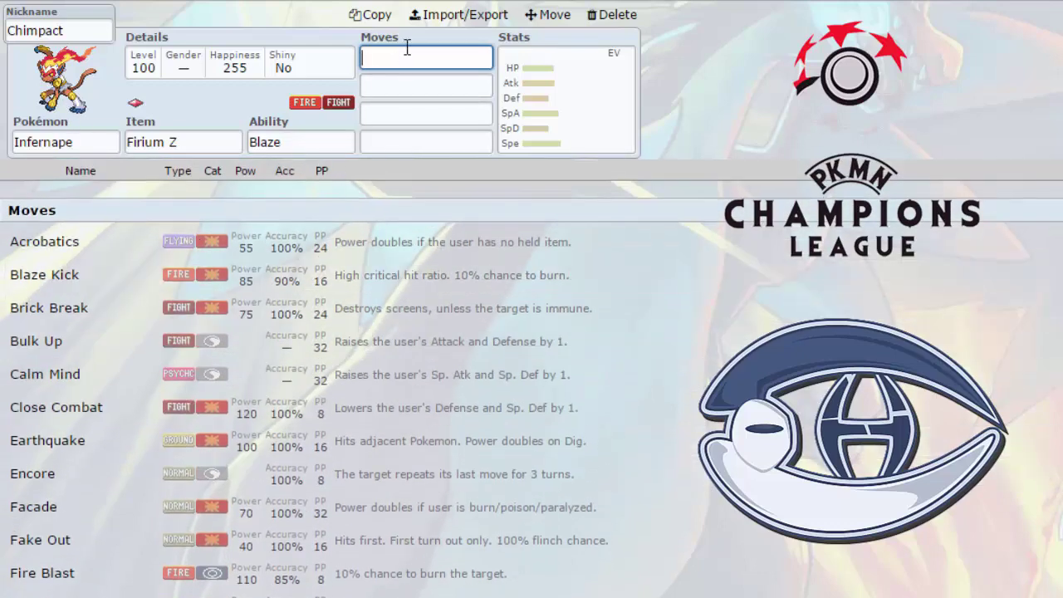
pyautogui.write('gunk')
pyautogui.press('Return')
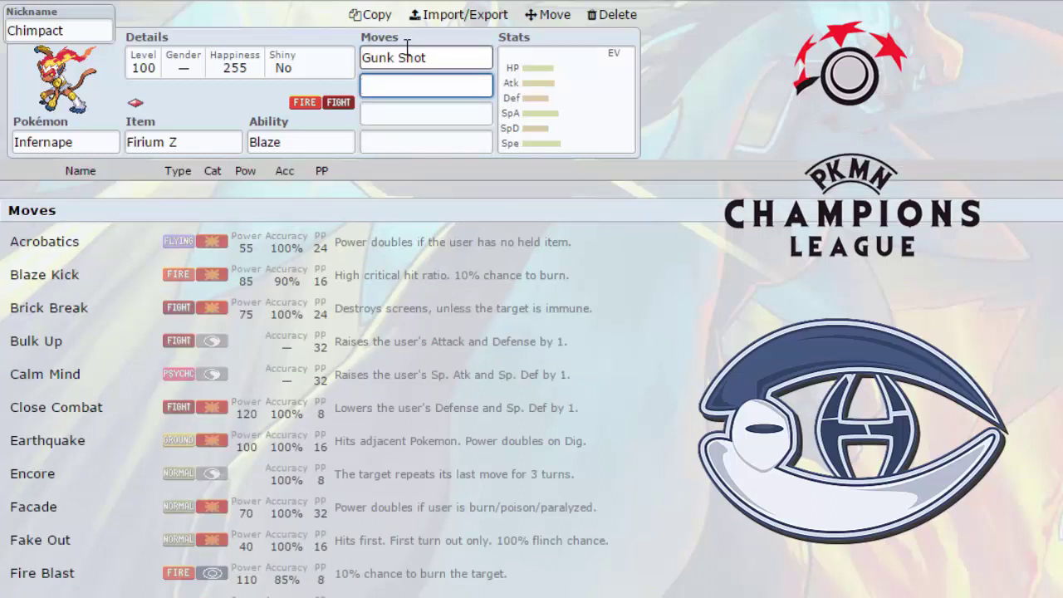
# Add Solar Beam as Infernape's second move and Grass Knot as its third.
pyautogui.write('sola')
pyautogui.press('Return')
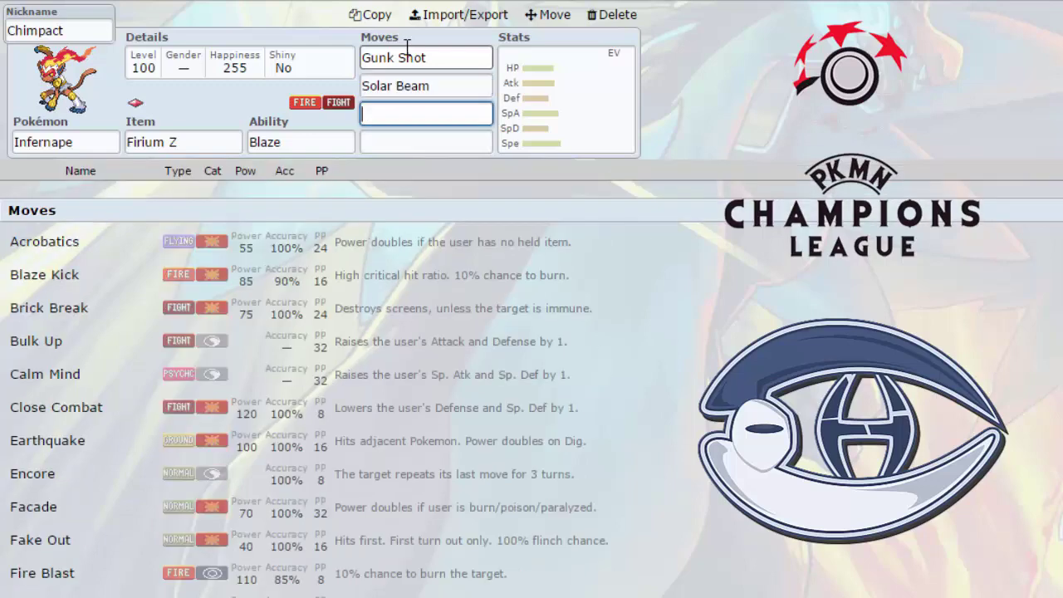
pyautogui.write('grass')
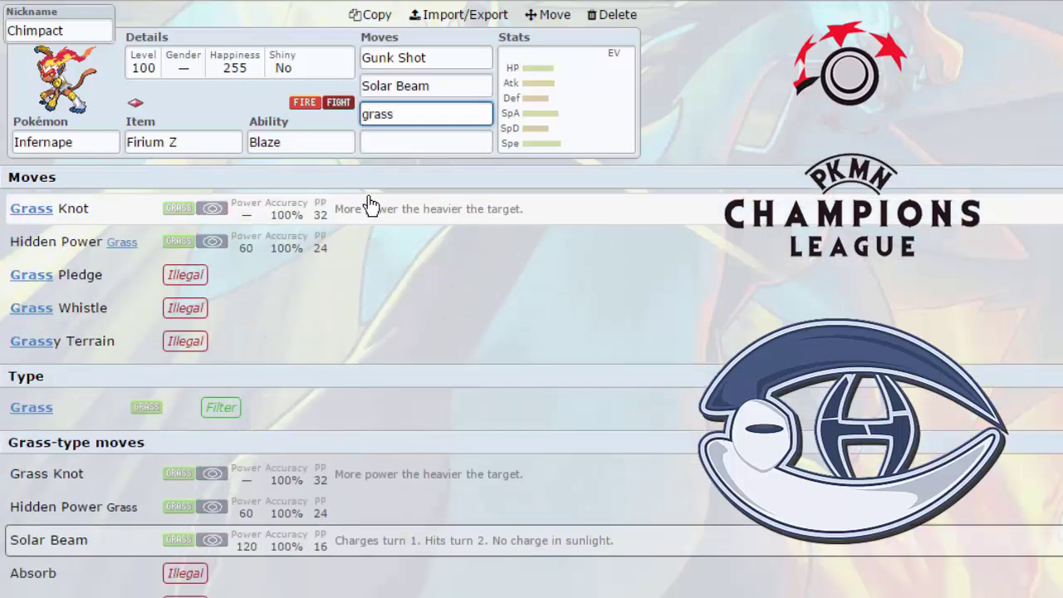
pyautogui.click(368, 208)
# Remove Solar Beam and Grass Knot from Infernape's moveset.
pyautogui.click(432, 117)
pyautogui.click(447, 78)
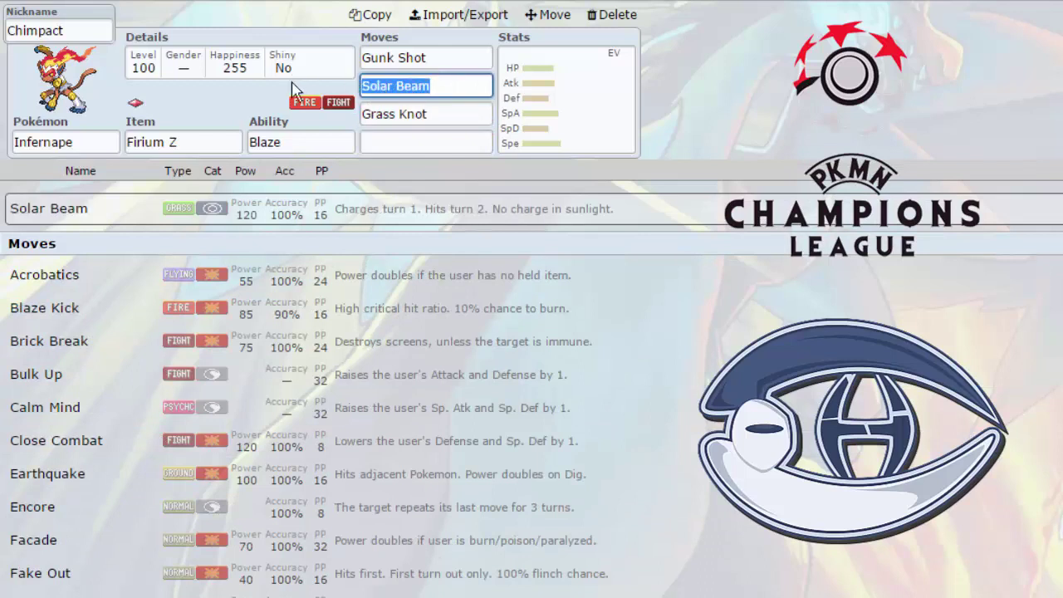
pyautogui.press('BackSpace')
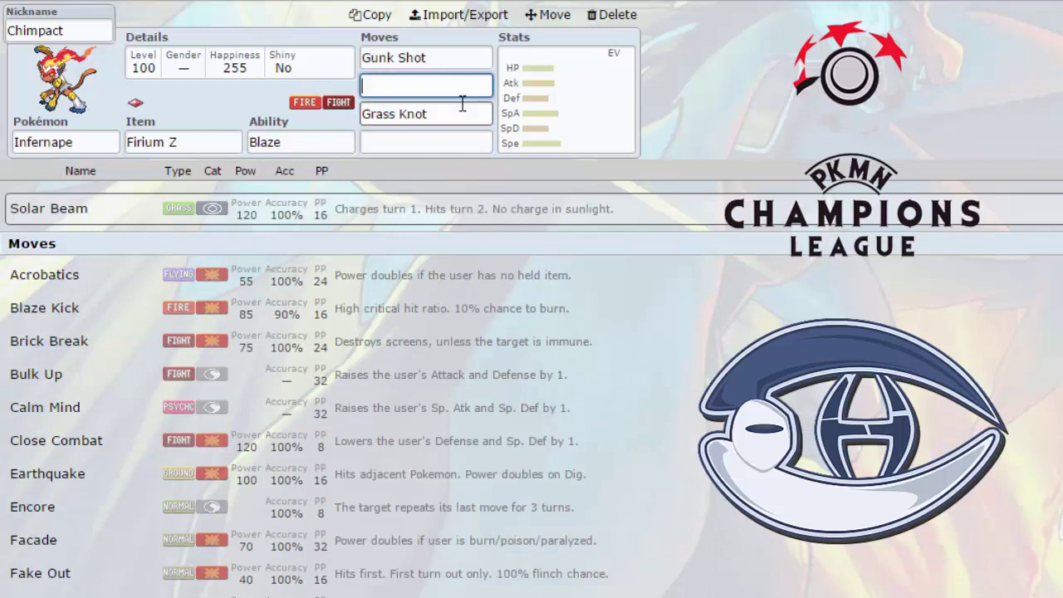
pyautogui.click(461, 112)
pyautogui.press('BackSpace')
# Set Close Combat as Infernape's second move and Mach Punch as its third.
pyautogui.click(403, 78)
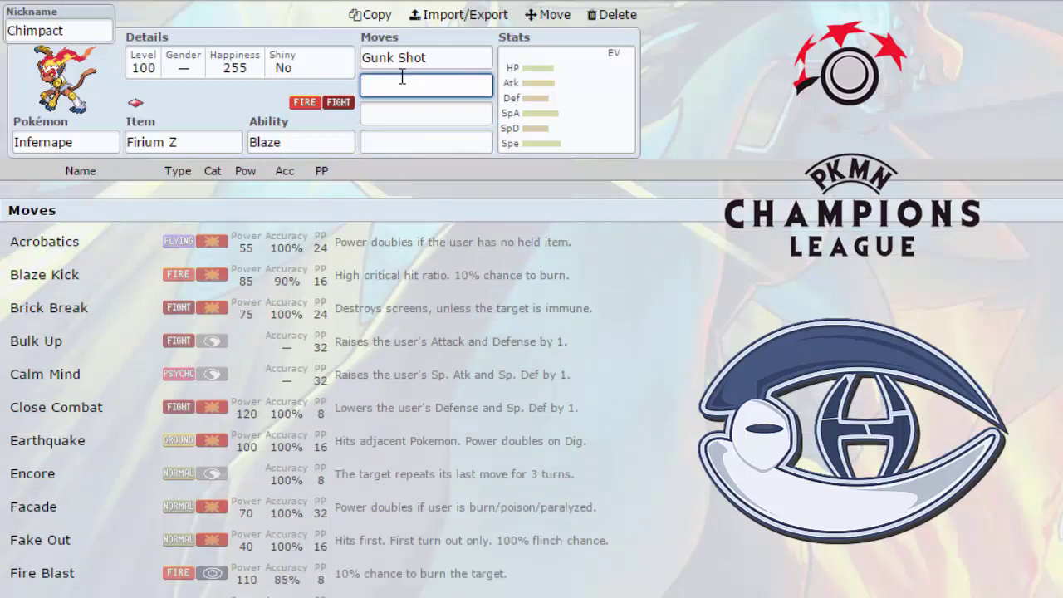
pyautogui.write('close')
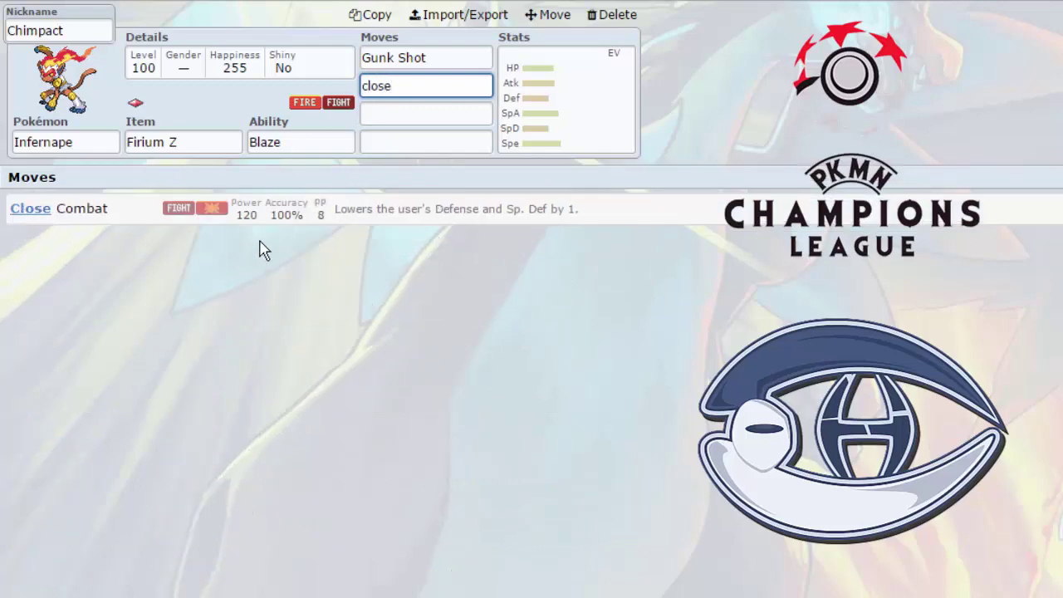
pyautogui.click(303, 217)
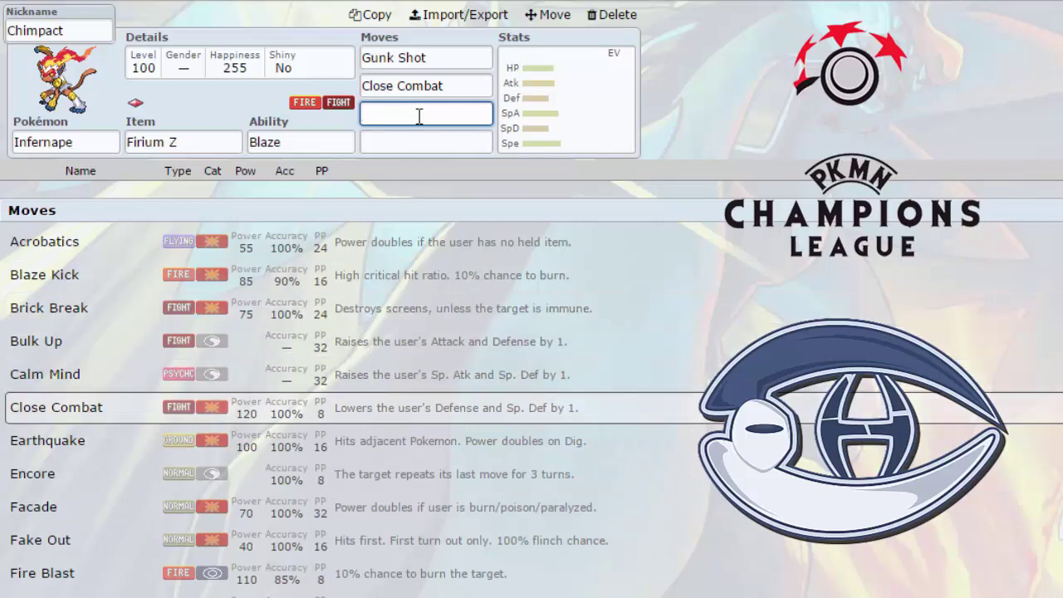
pyautogui.write('mach')
pyautogui.click(359, 203)
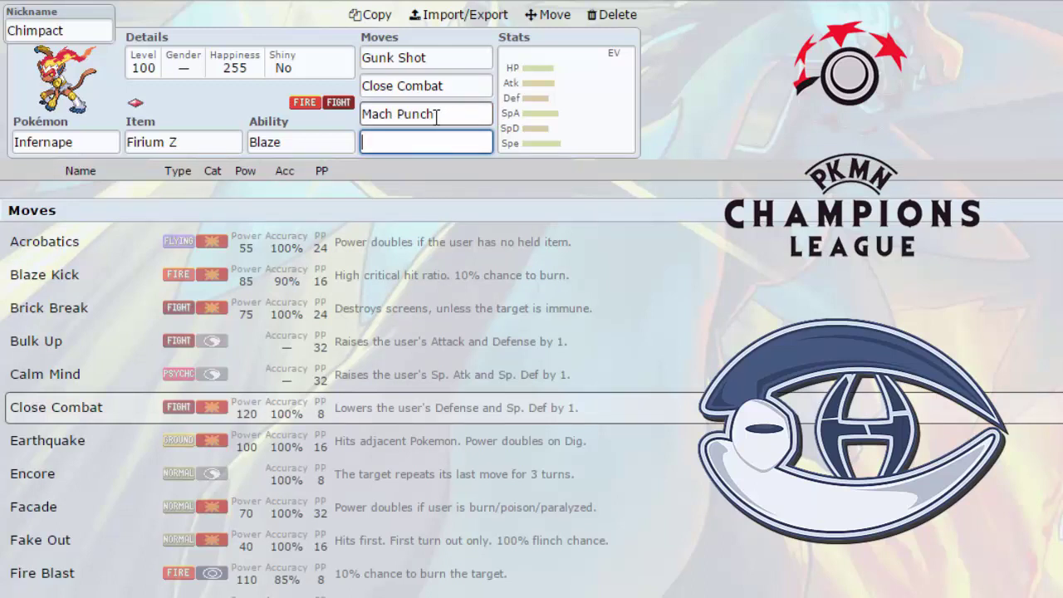
# Look through the available moves for Infernape's empty fourth slot.
pyautogui.scroll(-5, 344, 372)
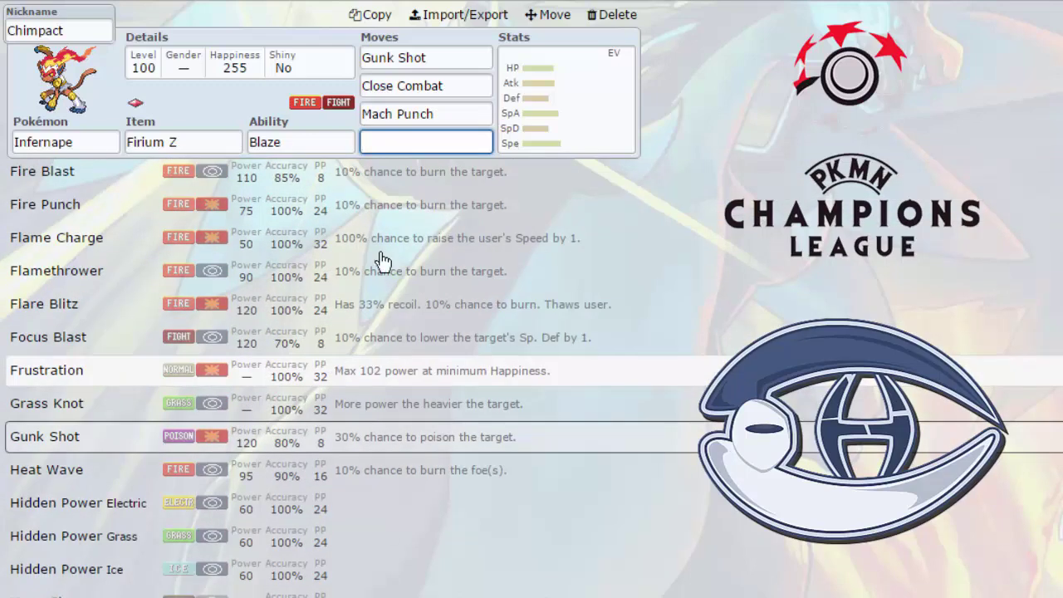
pyautogui.scroll(-4, 356, 322)
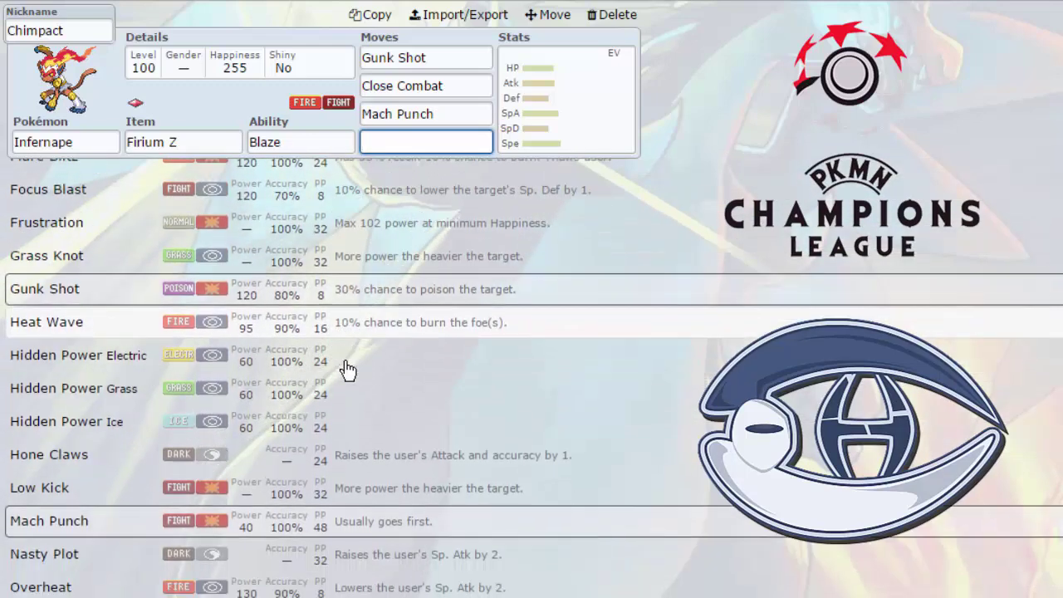
pyautogui.scroll(-5, 338, 398)
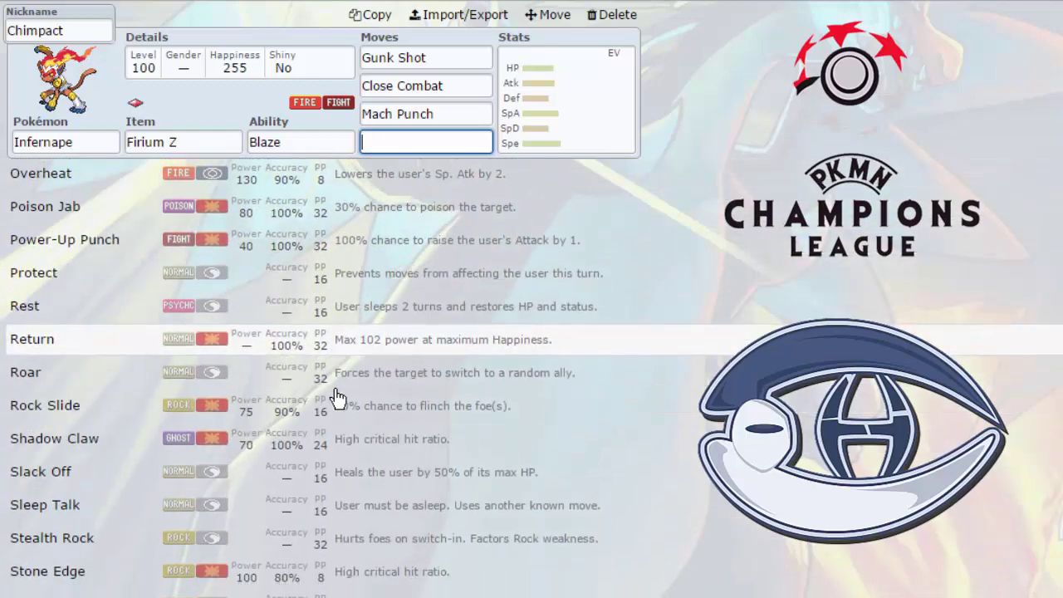
pyautogui.scroll(-3, 337, 403)
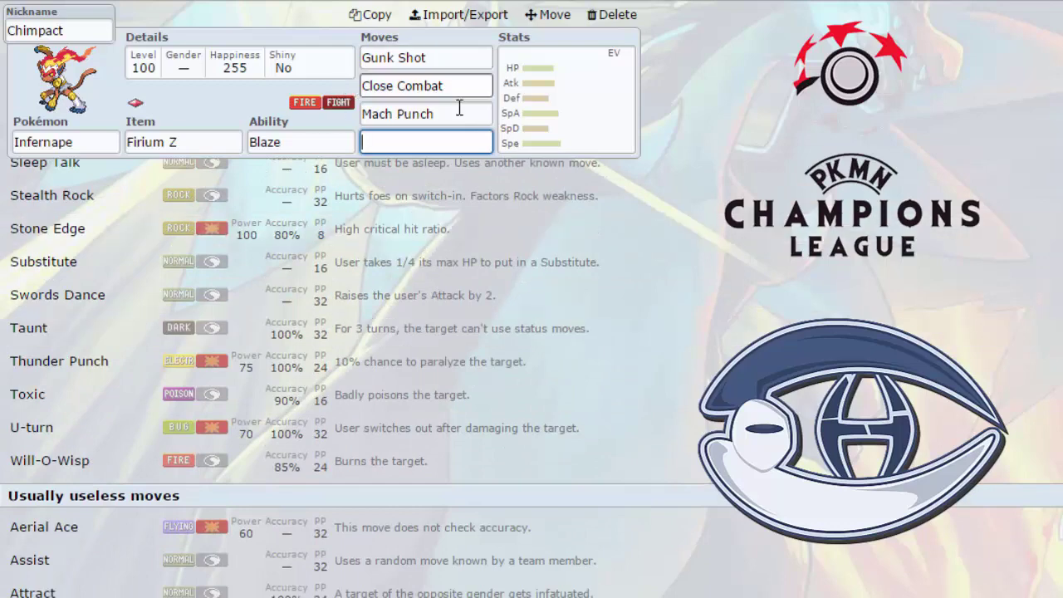
pyautogui.scroll(8, 415, 255)
pyautogui.scroll(6, 420, 249)
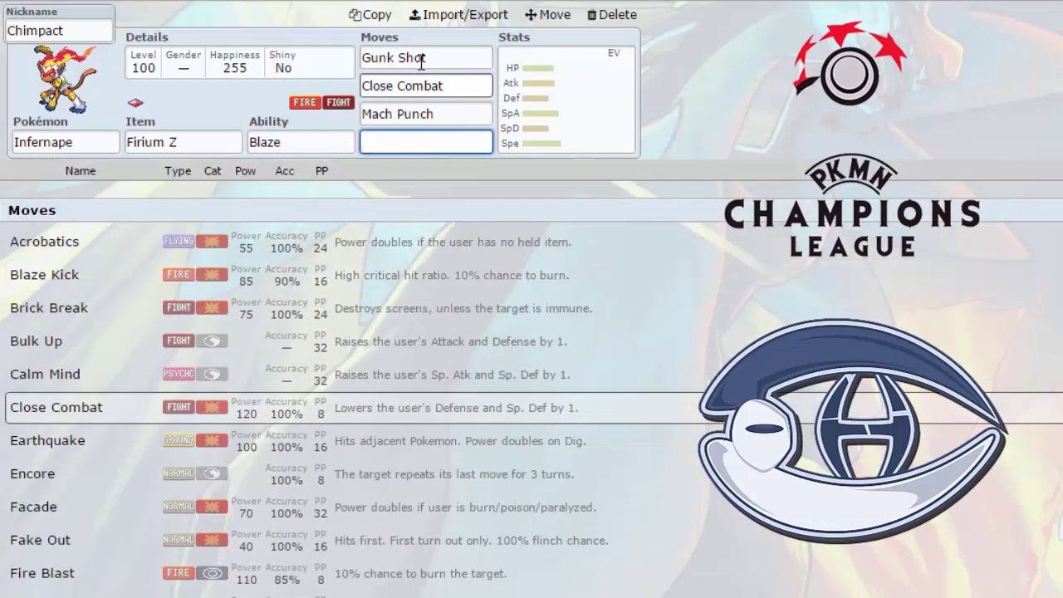
# Clear Gunk Shot, Mach Punch and Close Combat from Infernape's moveset and open its EV and stat details.
pyautogui.moveTo(425, 59); pyautogui.dragTo(333, 75)
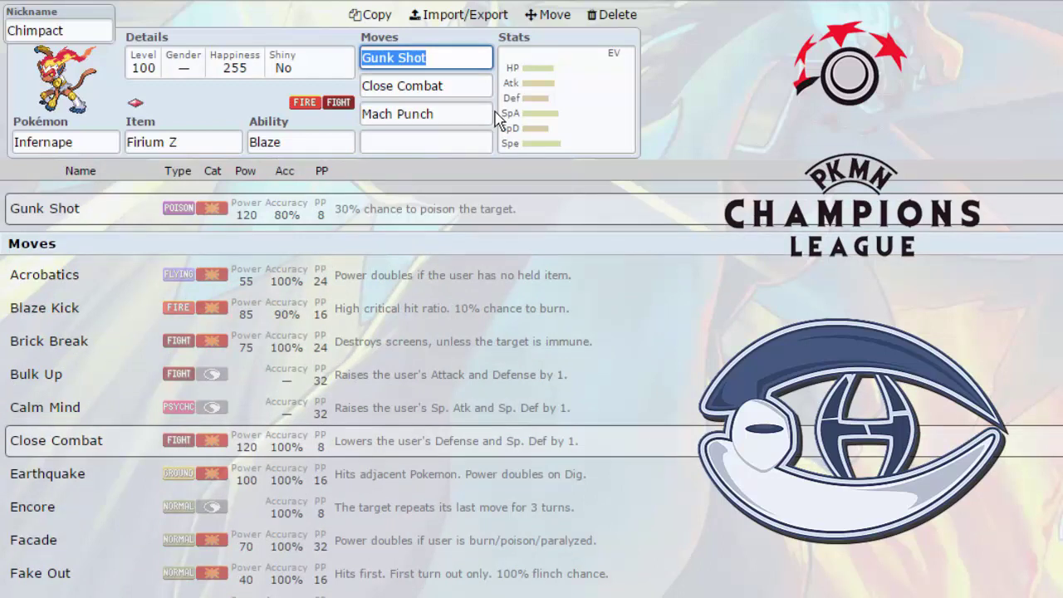
pyautogui.press('BackSpace')
pyautogui.click(465, 84)
pyautogui.rightClick(307, 93)
pyautogui.click(443, 64)
pyautogui.click(451, 83)
pyautogui.click(461, 118)
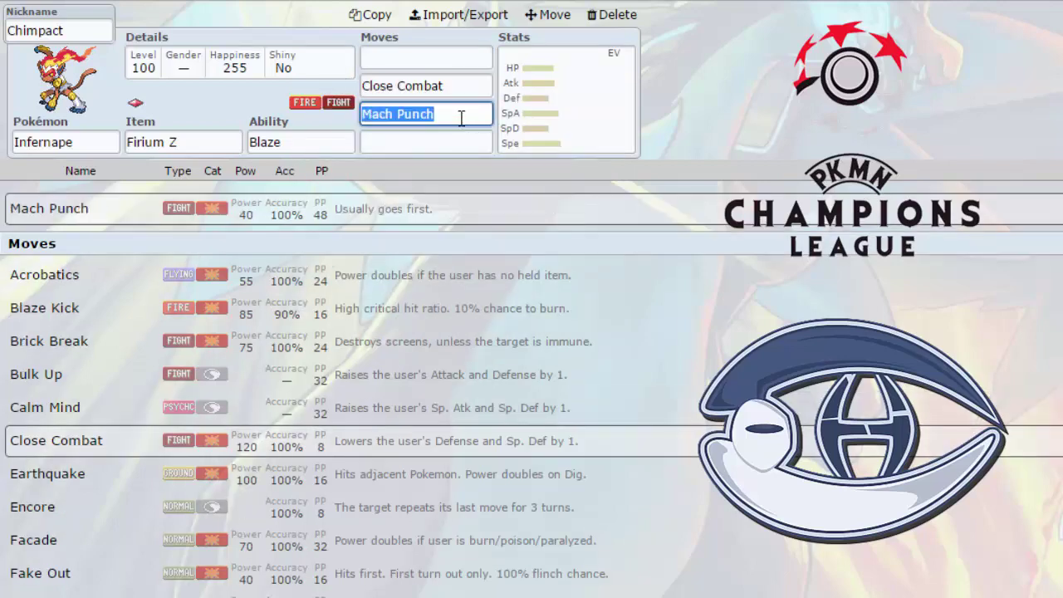
pyautogui.tripleClick(396, 114)
pyautogui.press('BackSpace')
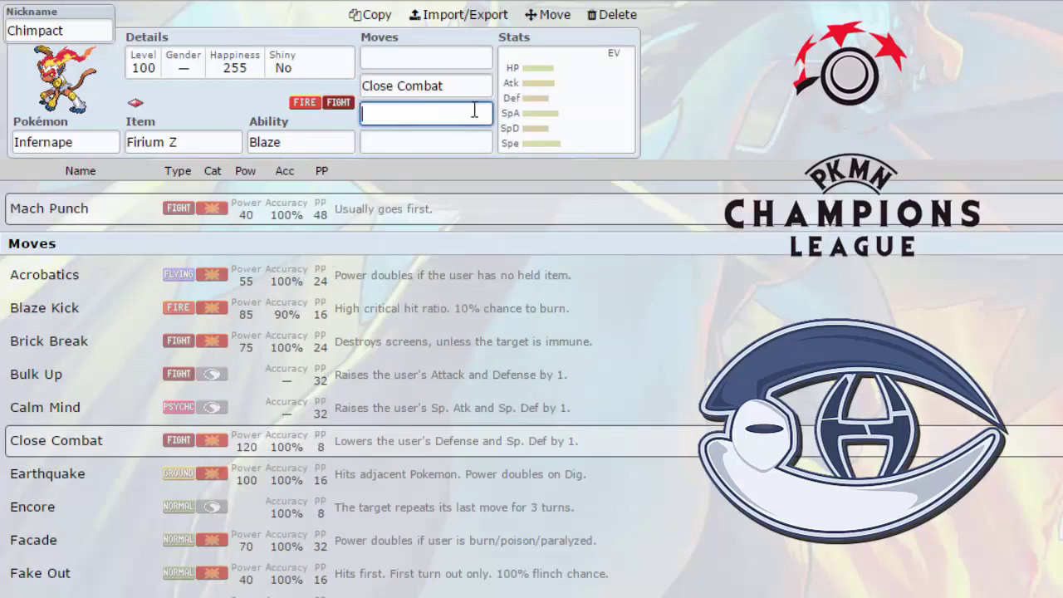
pyautogui.click(468, 87)
pyautogui.click(532, 98)
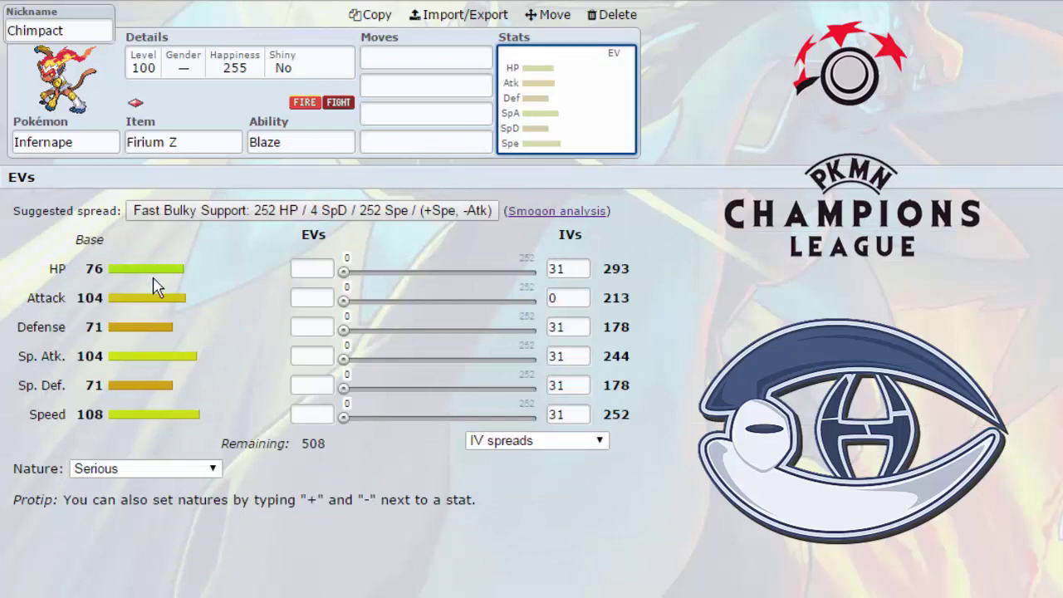
# Review the main list of moves Infernape can learn, from Acrobatics to Will-O-Wisp.
pyautogui.click(428, 56)
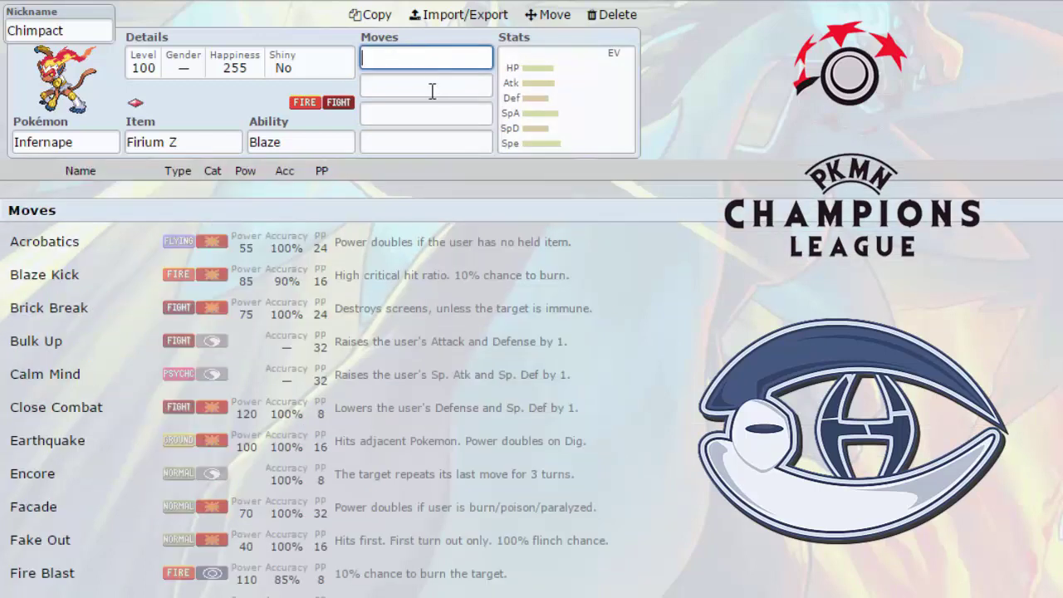
pyautogui.click(426, 112)
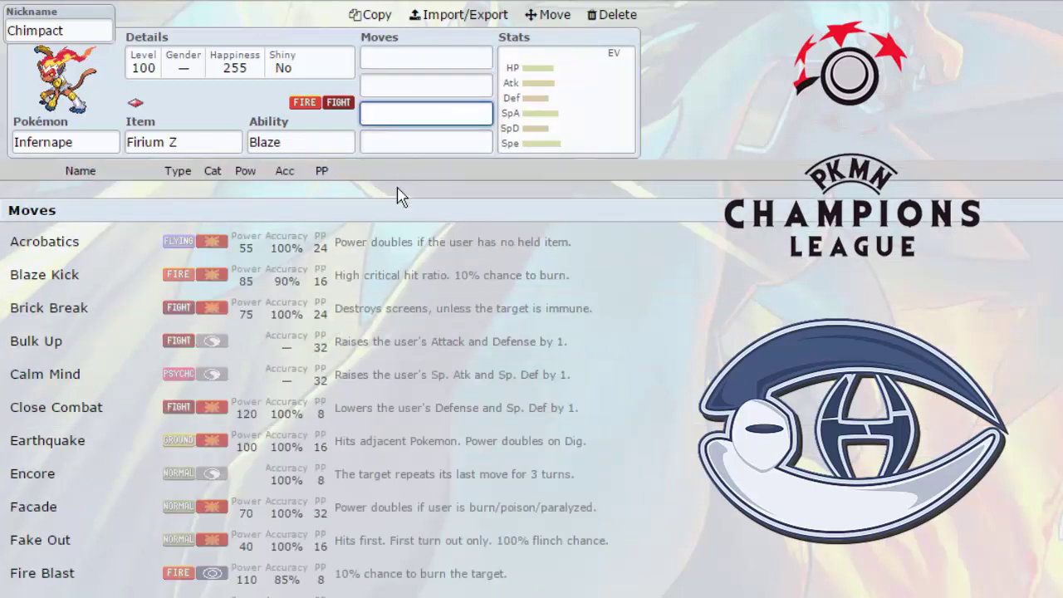
pyautogui.click(404, 83)
pyautogui.scroll(-2, 187, 470)
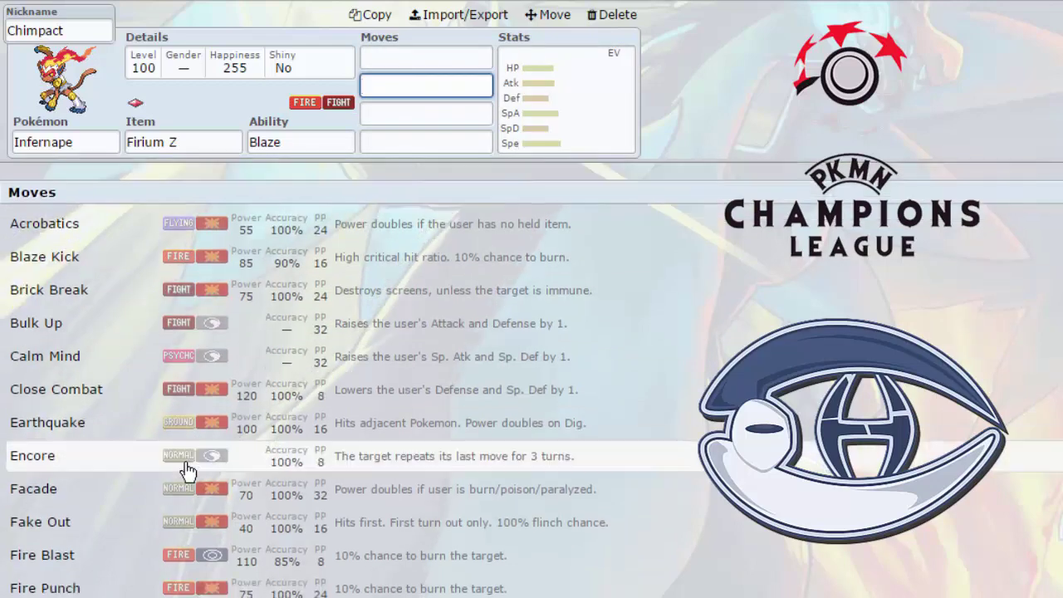
pyautogui.scroll(-4, 187, 471)
pyautogui.scroll(6, 190, 493)
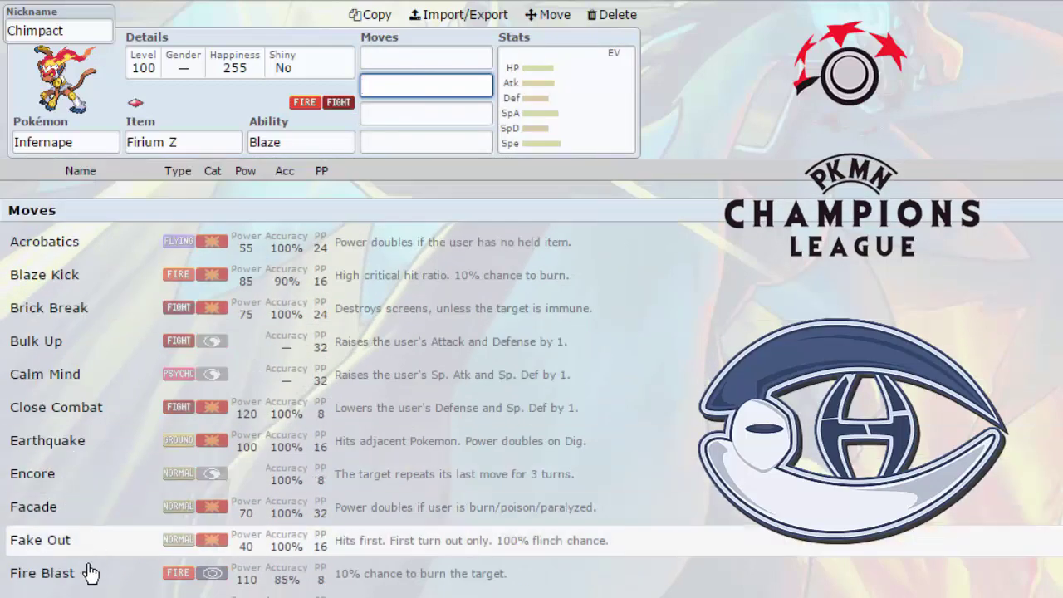
pyautogui.scroll(-8, 158, 548)
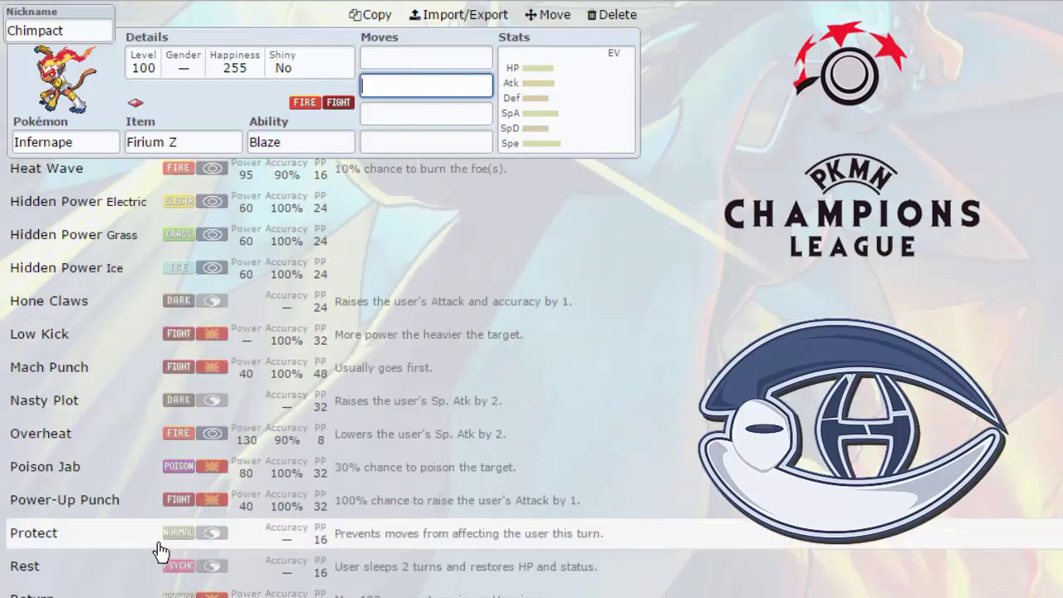
pyautogui.scroll(-4, 161, 551)
pyautogui.scroll(-4, 107, 562)
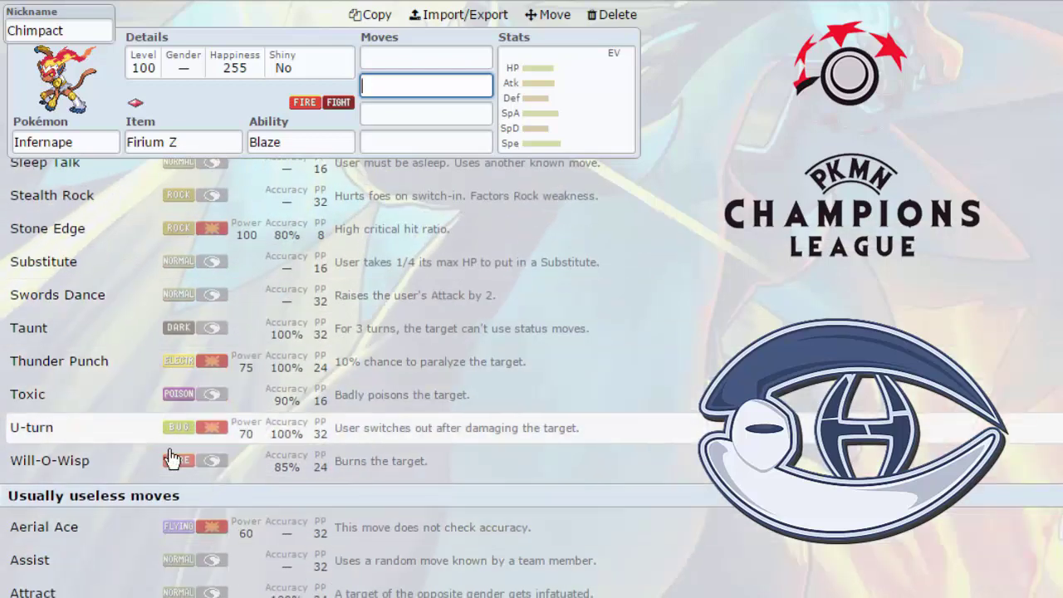
pyautogui.scroll(5, 133, 388)
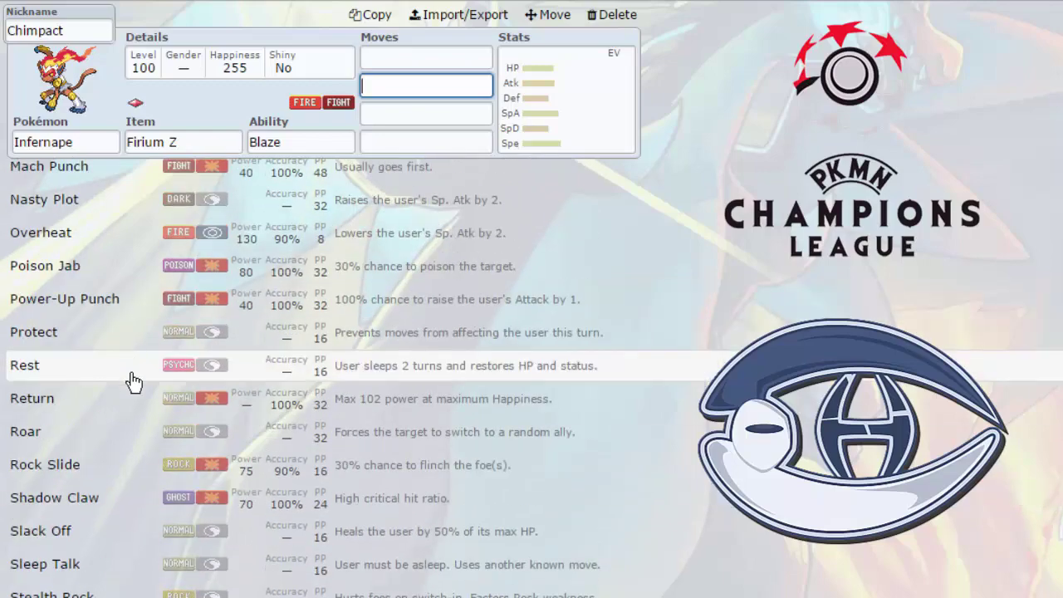
pyautogui.scroll(5, 161, 475)
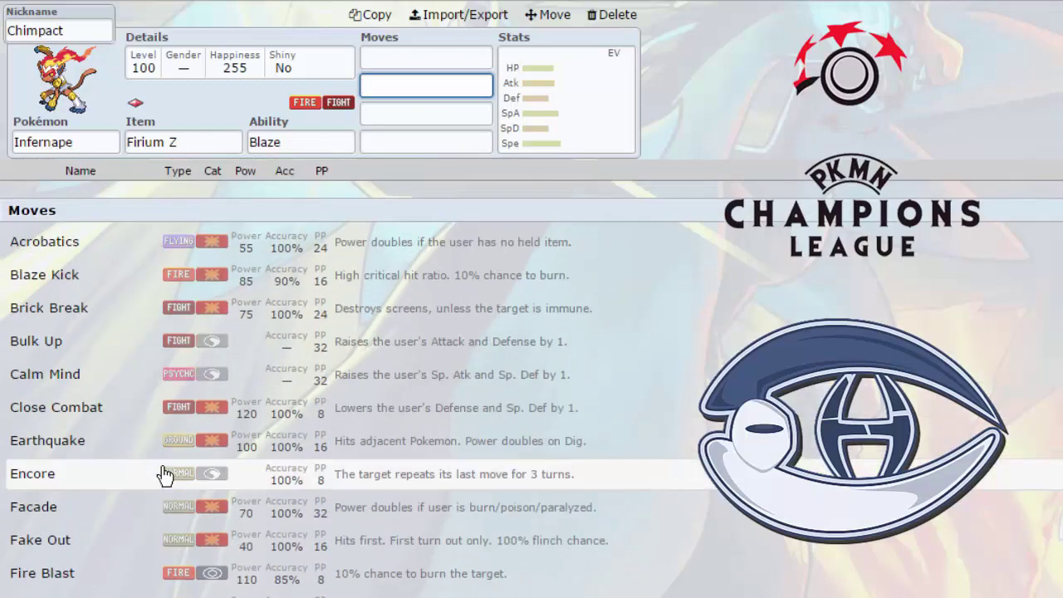
# Examine Infernape's usually useless moves and reopen its EV and stat details.
pyautogui.scroll(-10, 171, 368)
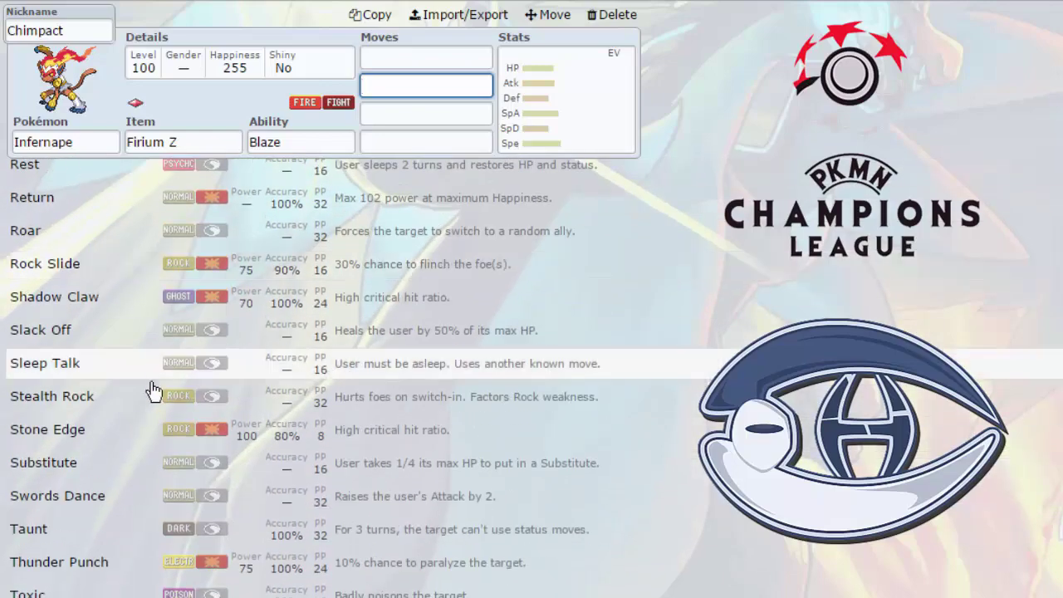
pyautogui.scroll(-5, 153, 390)
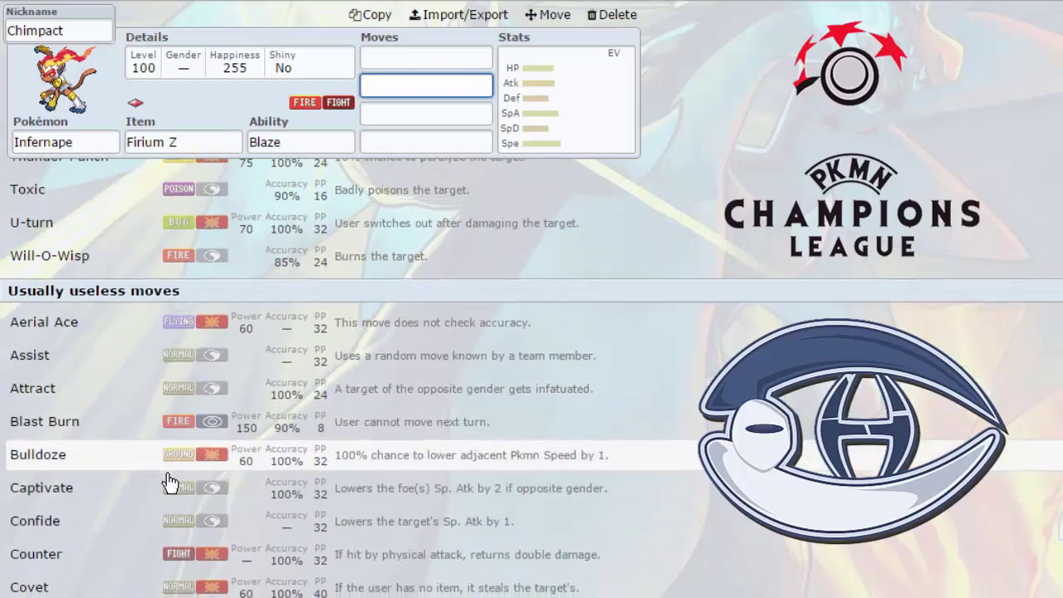
pyautogui.scroll(-12, 168, 482)
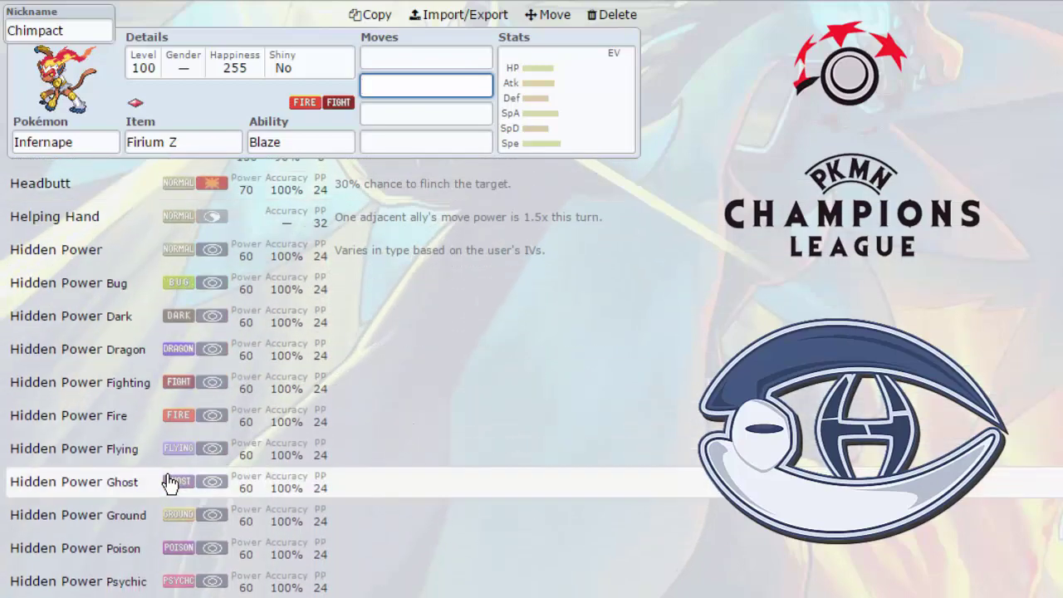
pyautogui.scroll(10, 169, 481)
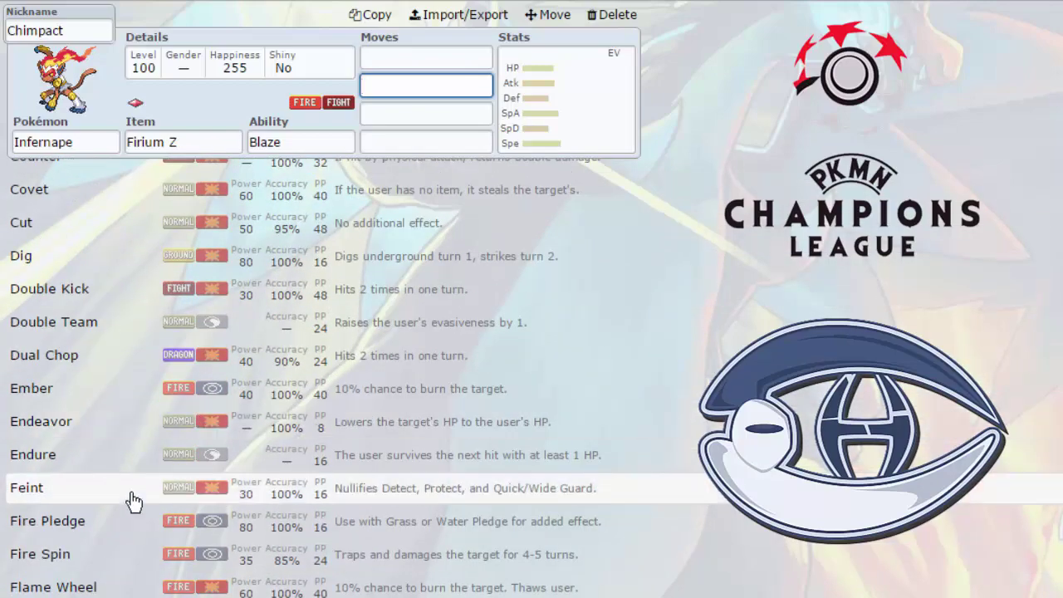
pyautogui.scroll(-15, 145, 459)
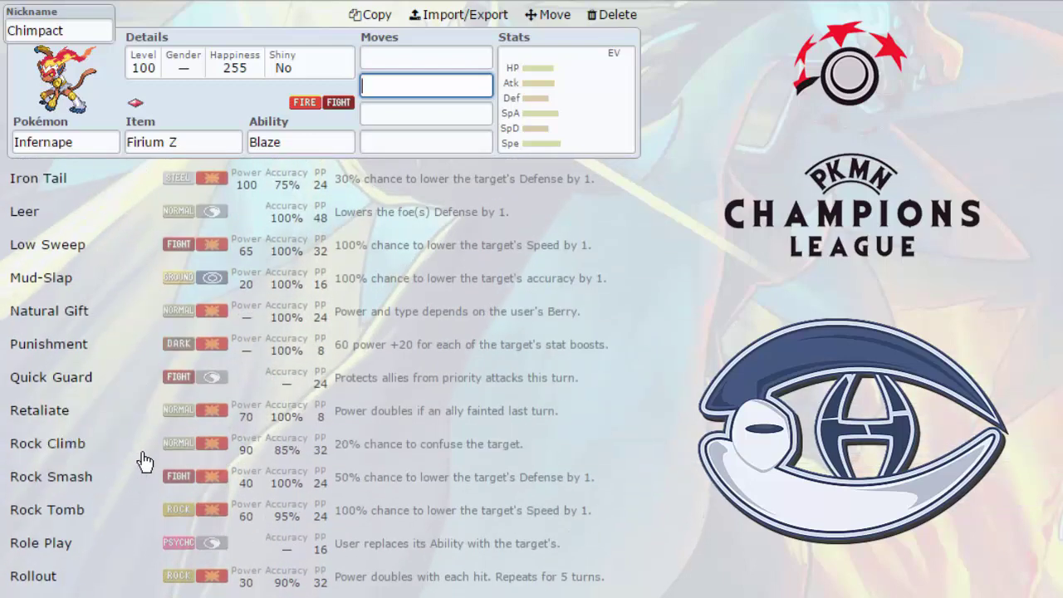
pyautogui.scroll(-2, 145, 459)
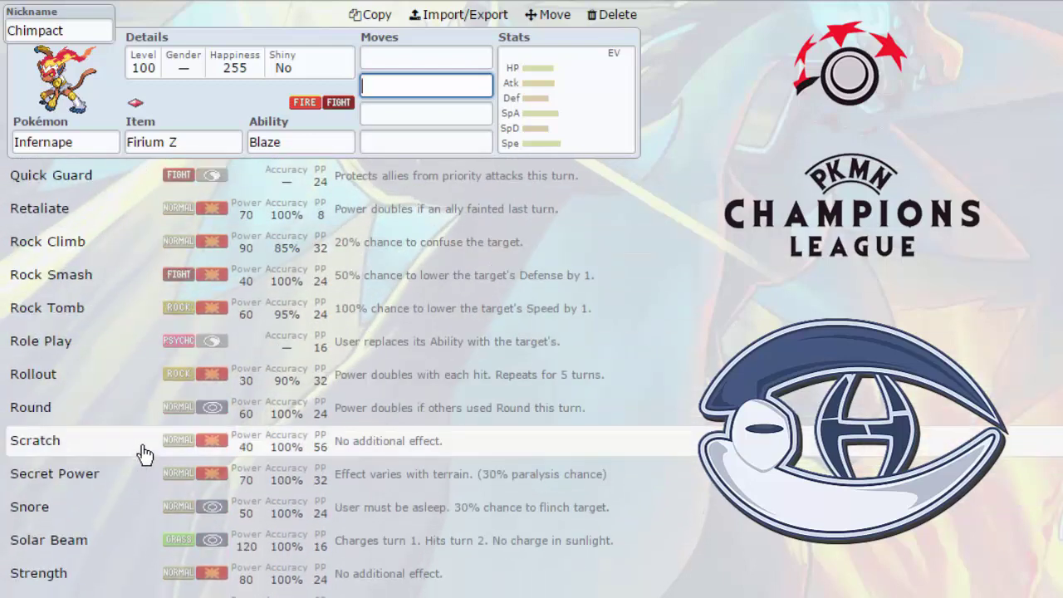
pyautogui.scroll(5, 338, 331)
pyautogui.scroll(6, 560, 171)
pyautogui.click(559, 152)
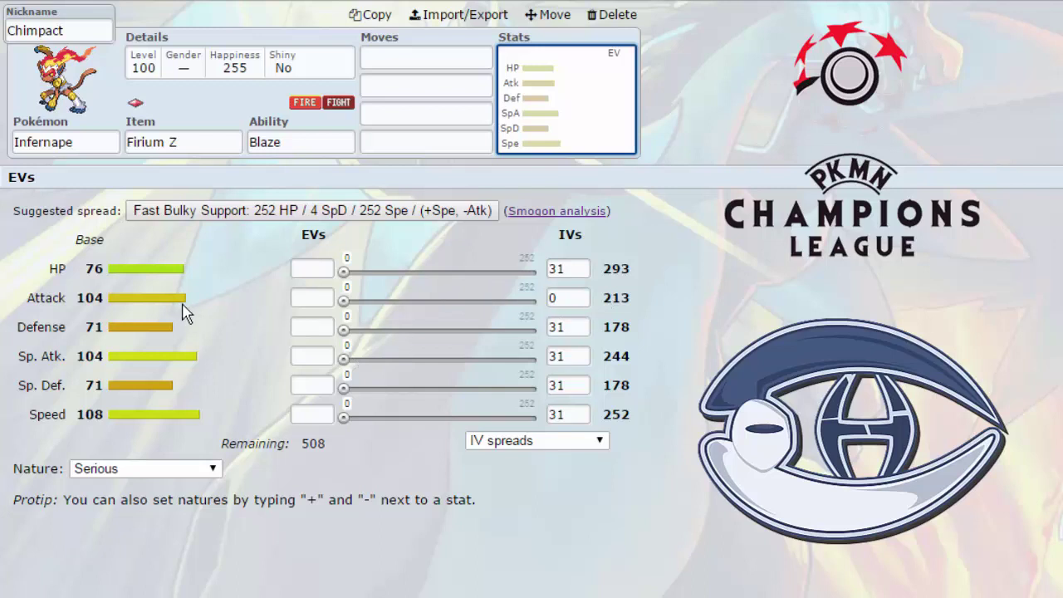
# Add Flare Blitz and Close Combat as Infernape's first two moves.
pyautogui.click(402, 56)
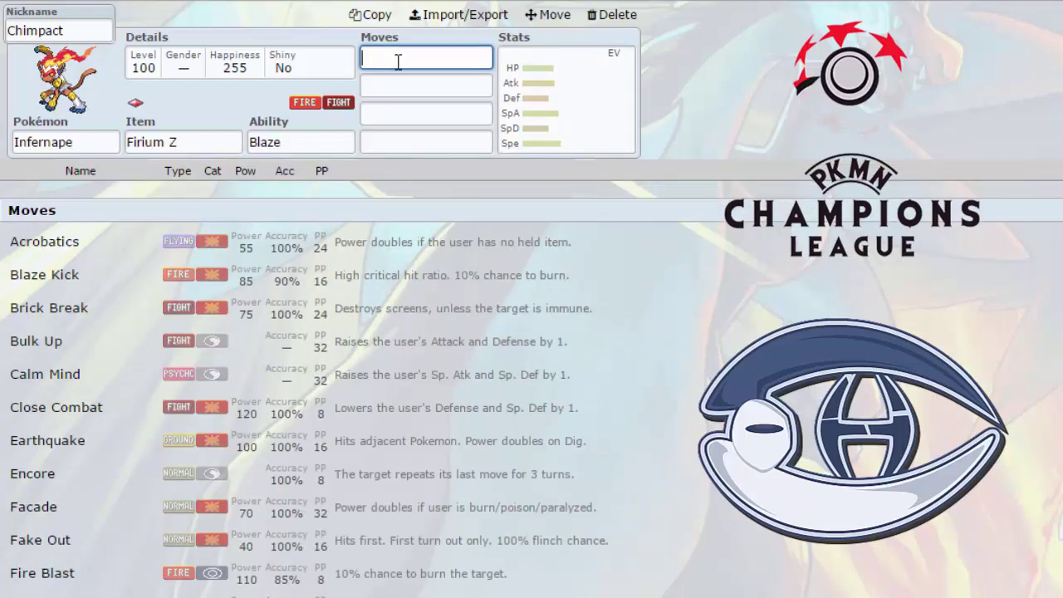
pyautogui.write('flare')
pyautogui.click(343, 211)
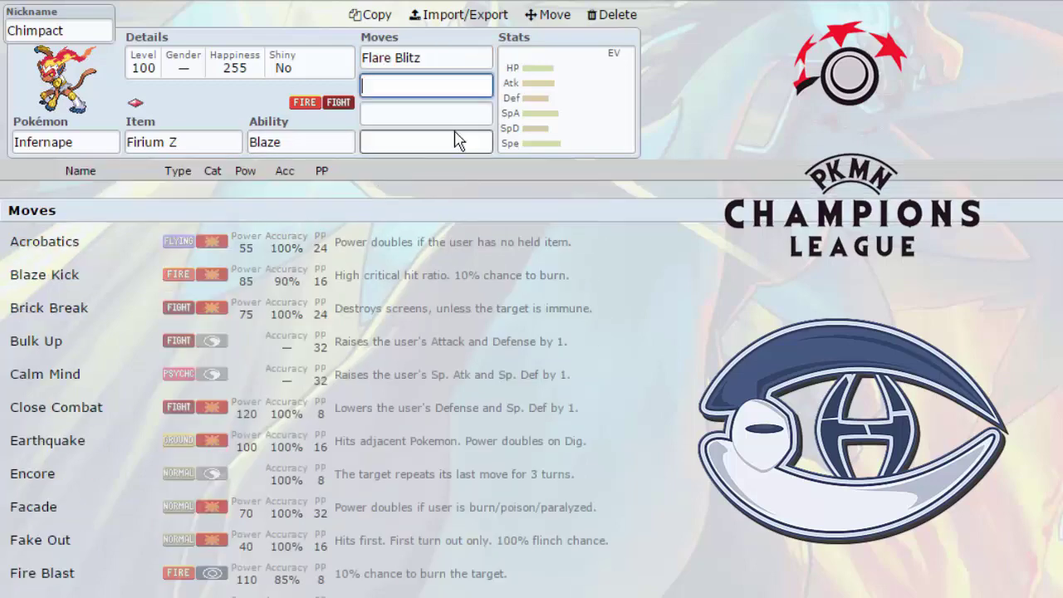
pyautogui.write('close')
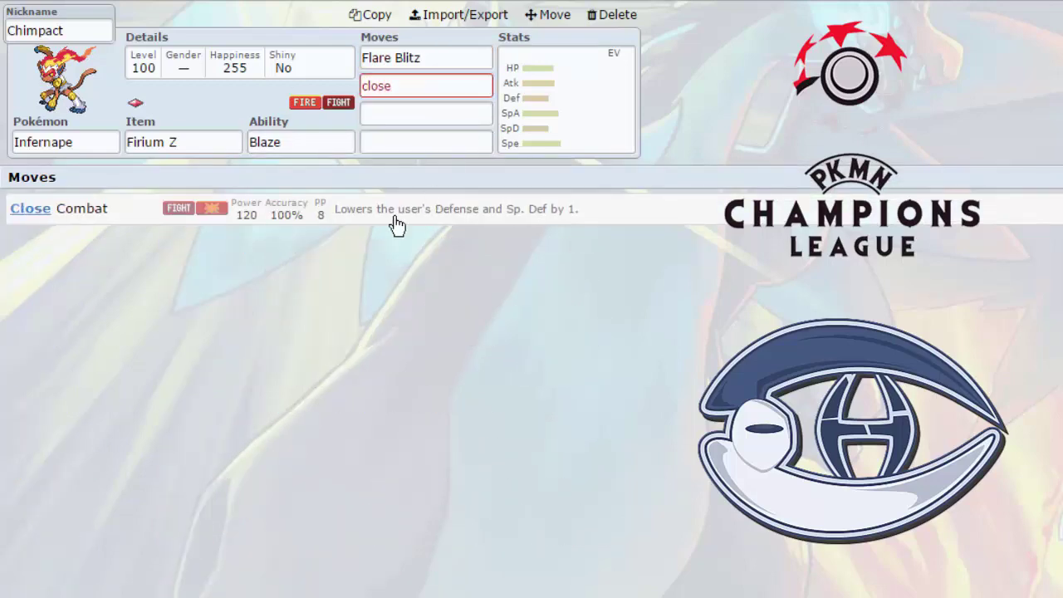
pyautogui.click(387, 220)
# Look over Infernape's held item and available moves, and add U-turn as its third move.
pyautogui.click(181, 143)
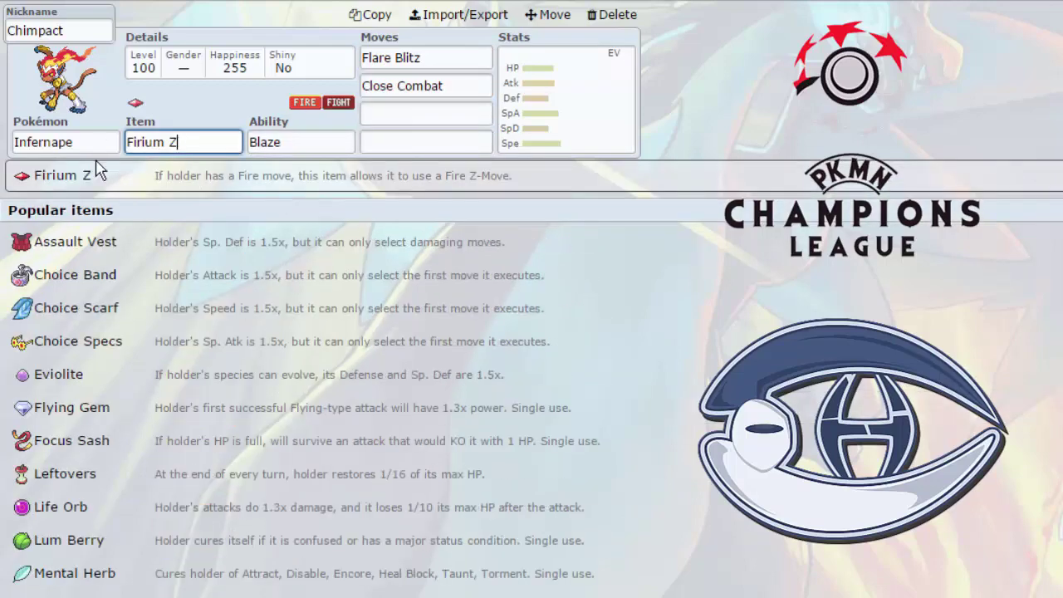
pyautogui.click(468, 78)
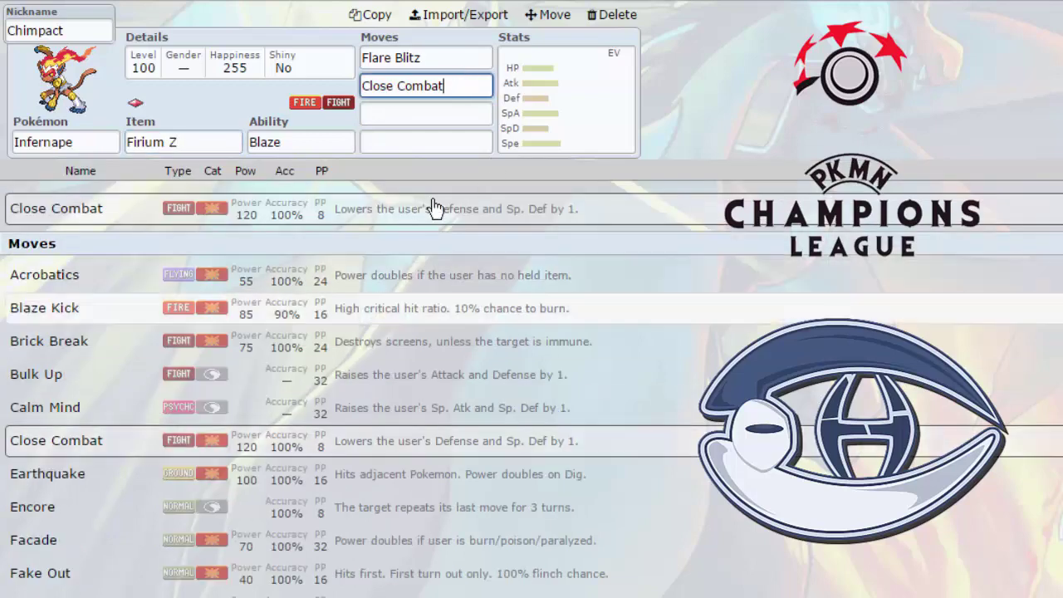
pyautogui.press('Tab')
pyautogui.hotkey('shift', 'Tab')
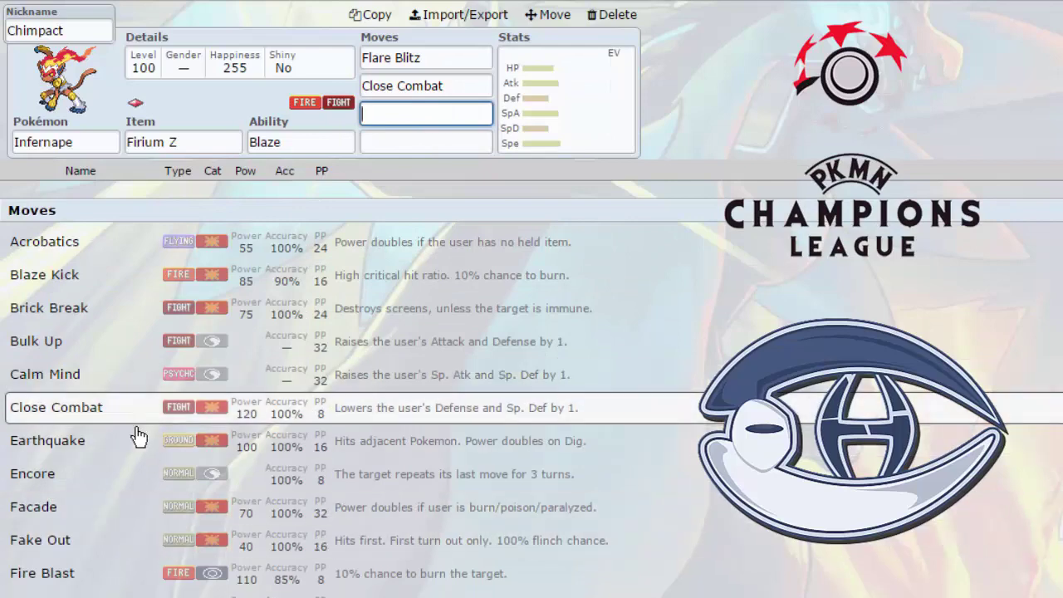
pyautogui.scroll(-3, 144, 588)
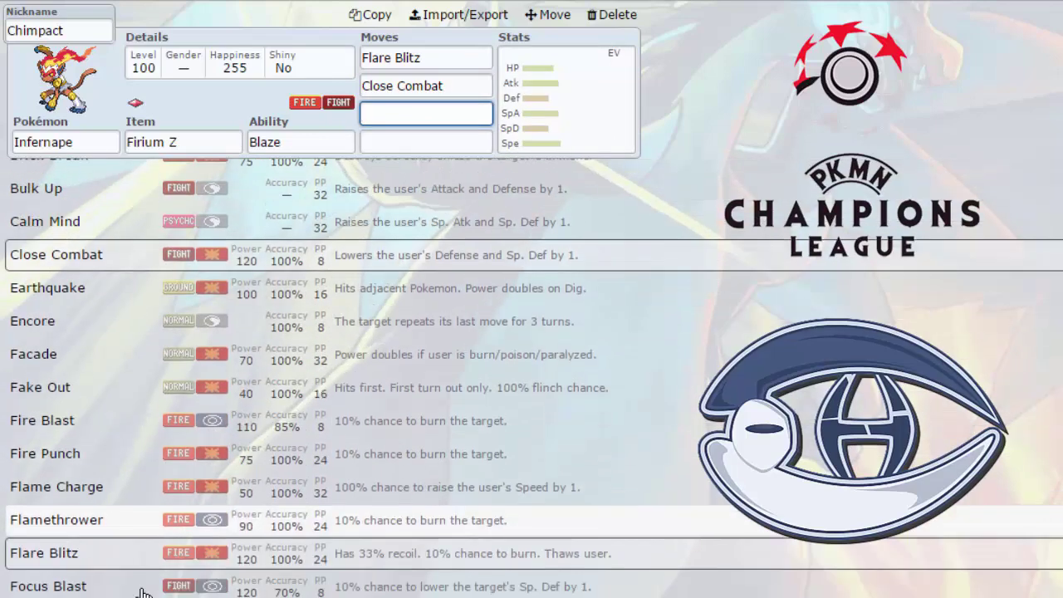
pyautogui.scroll(-7, 166, 423)
pyautogui.scroll(4, 166, 424)
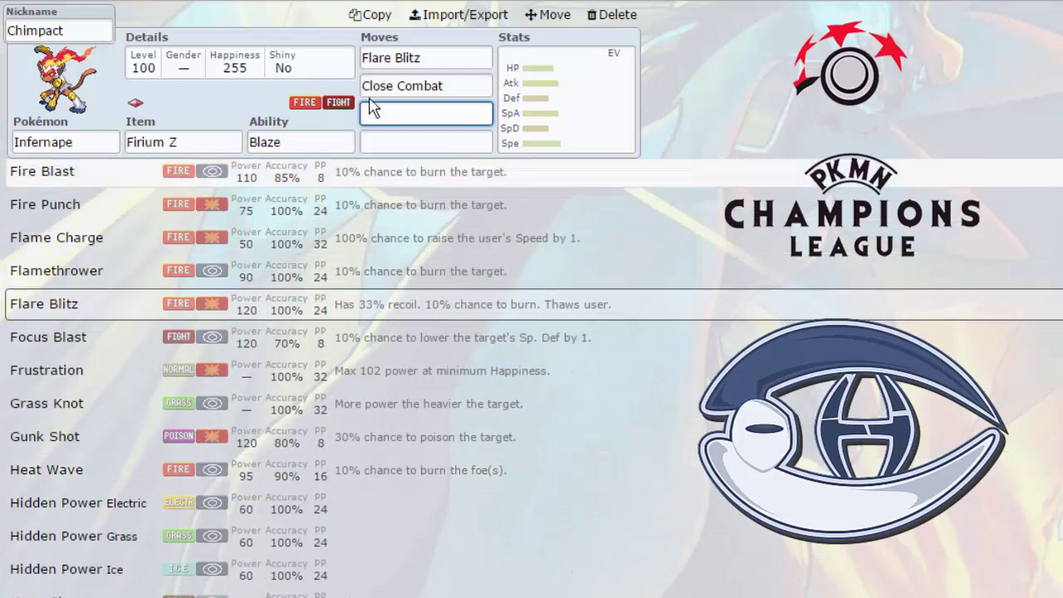
pyautogui.write('-t')
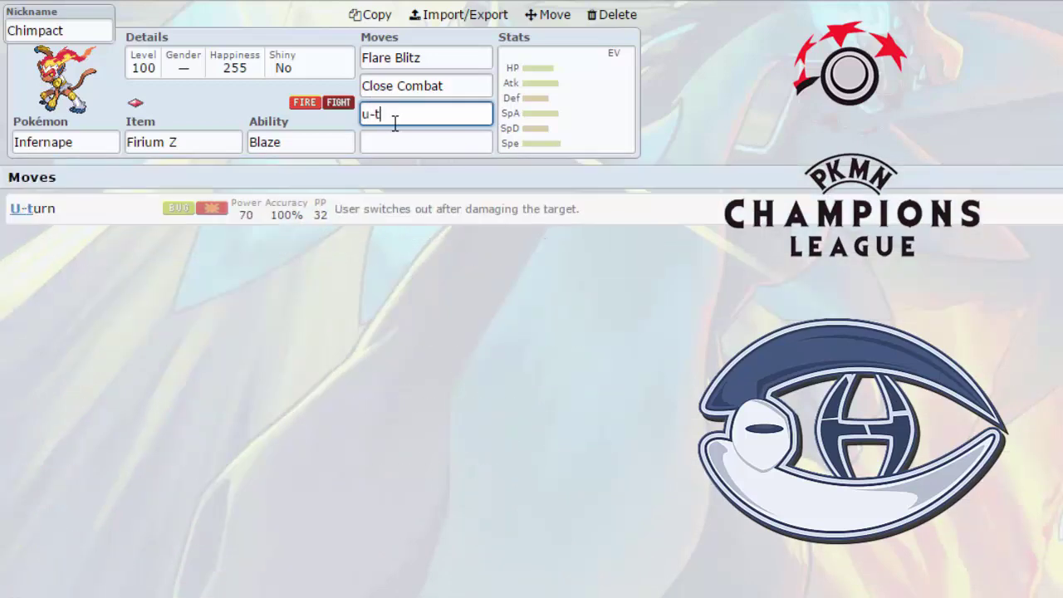
pyautogui.click(237, 217)
# Clear U-turn, Close Combat and Flare Blitz from Infernape's moveset.
pyautogui.click(439, 119)
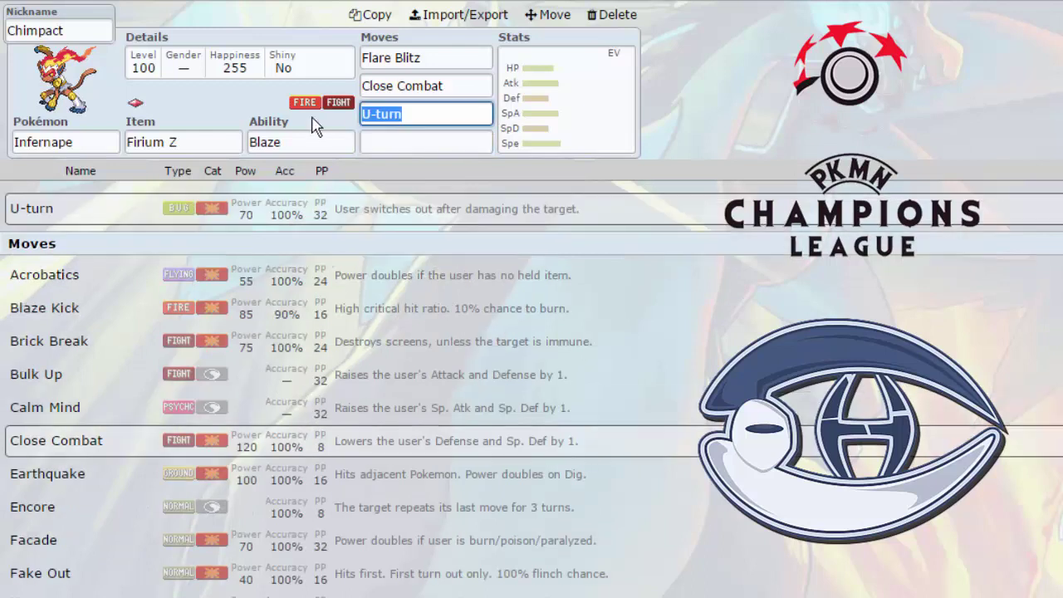
pyautogui.press('BackSpace')
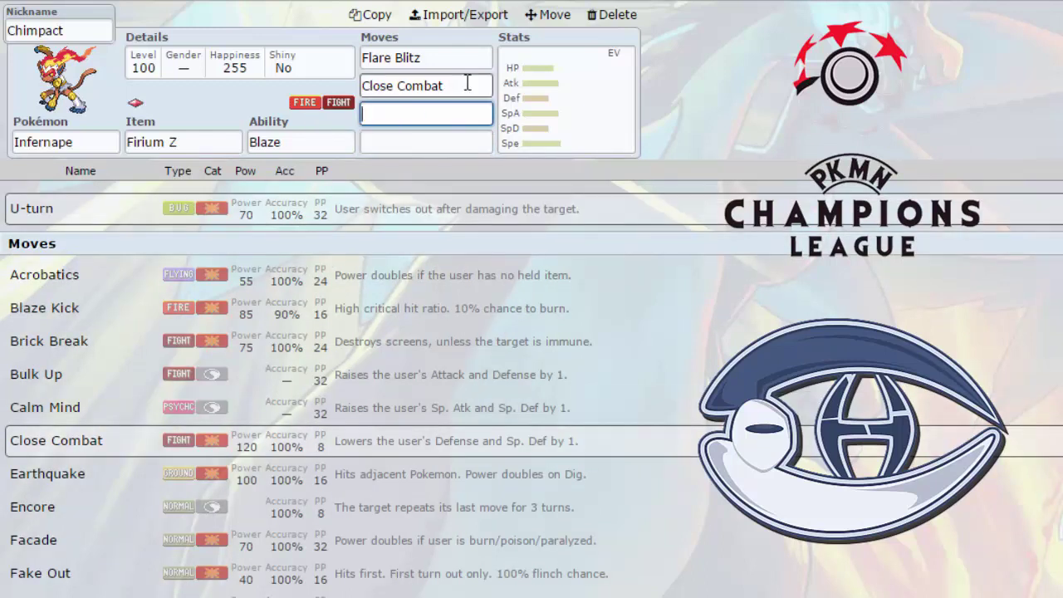
pyautogui.click(467, 84)
pyautogui.press('BackSpace')
pyautogui.click(453, 60)
pyautogui.press('BackSpace')
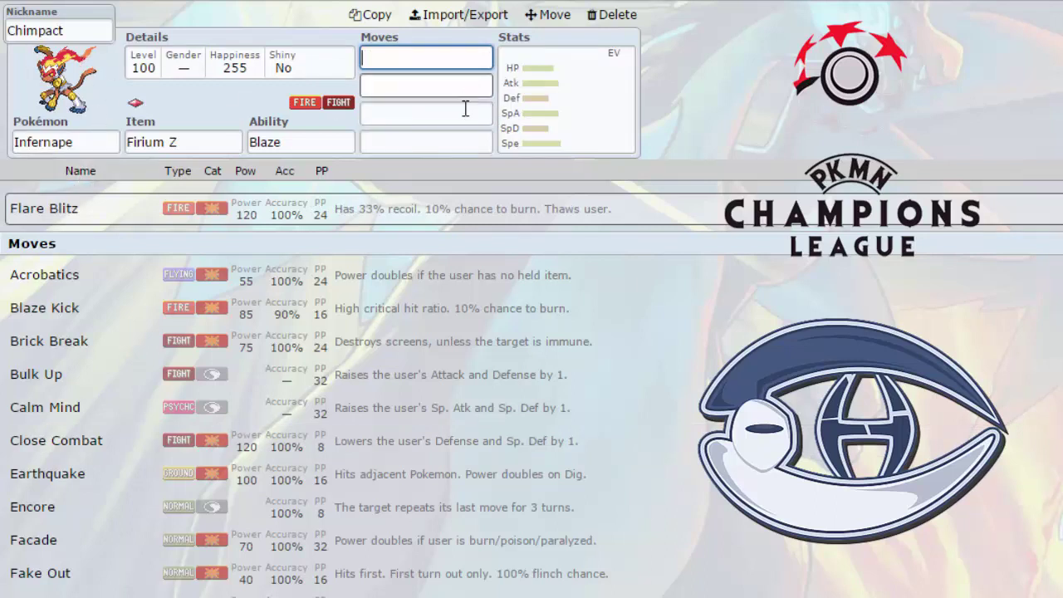
# Switch from Infernape to Zapdos and open its EV and stat details.
pyautogui.click(456, 143)
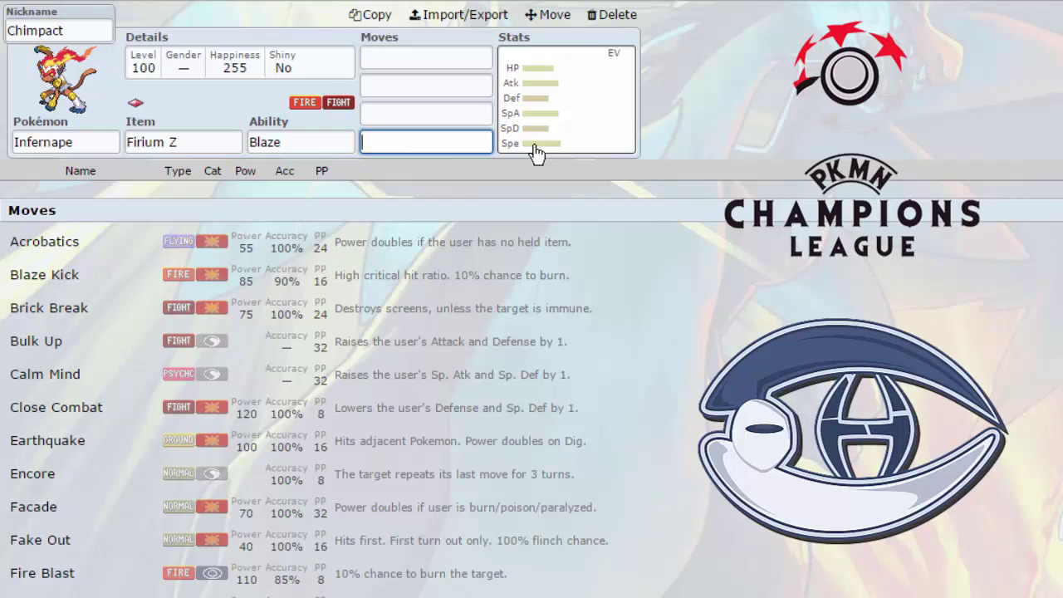
pyautogui.click(211, 1)
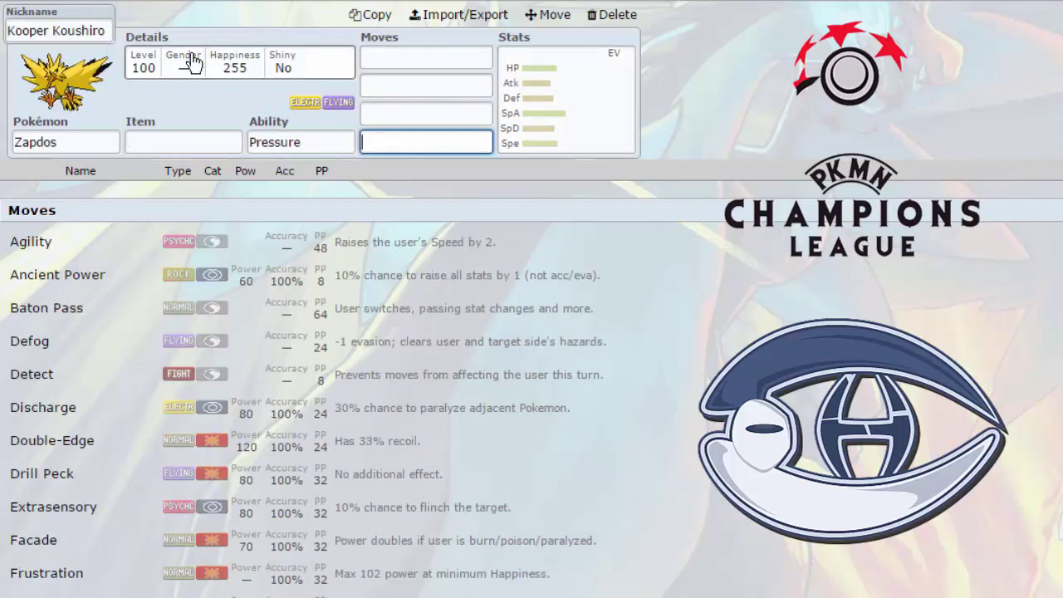
pyautogui.click(440, 66)
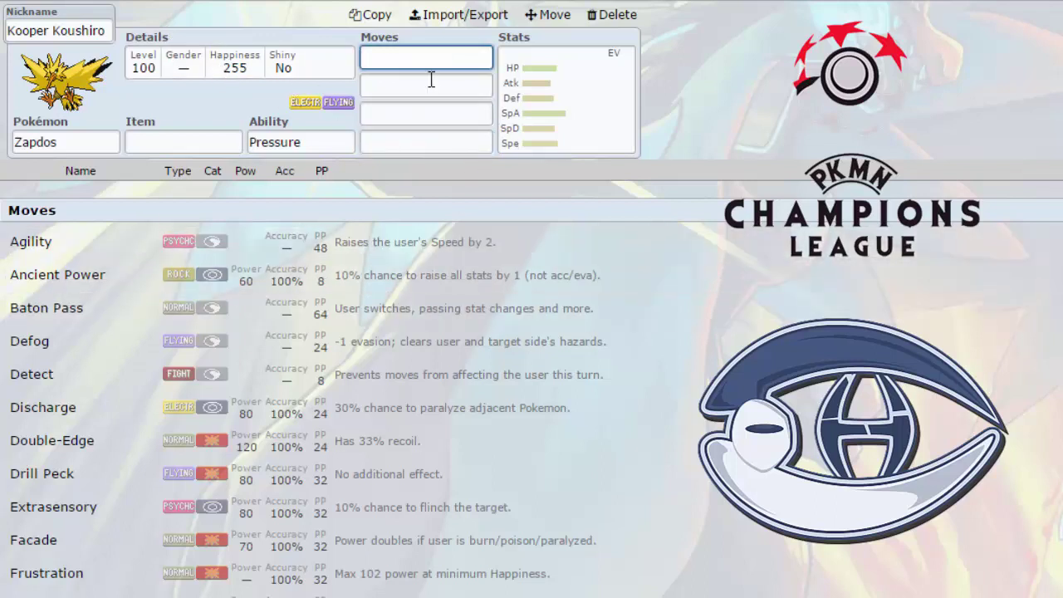
pyautogui.click(571, 118)
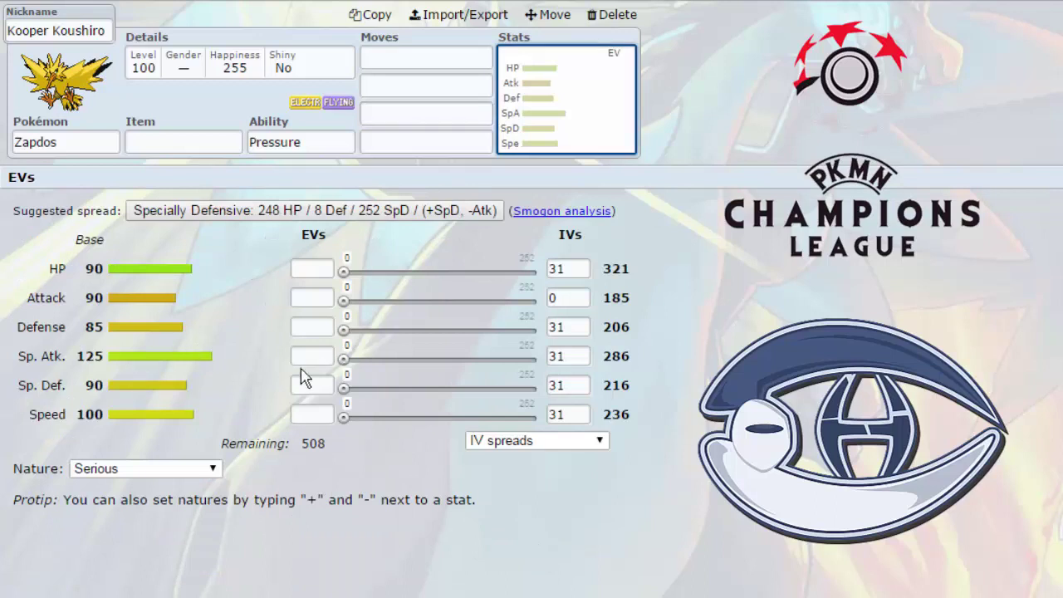
# Try 252 Special Attack EVs with maximum Speed EVs on Zapdos, and reset both stats to 0.
pyautogui.moveTo(342, 366); pyautogui.dragTo(589, 375)
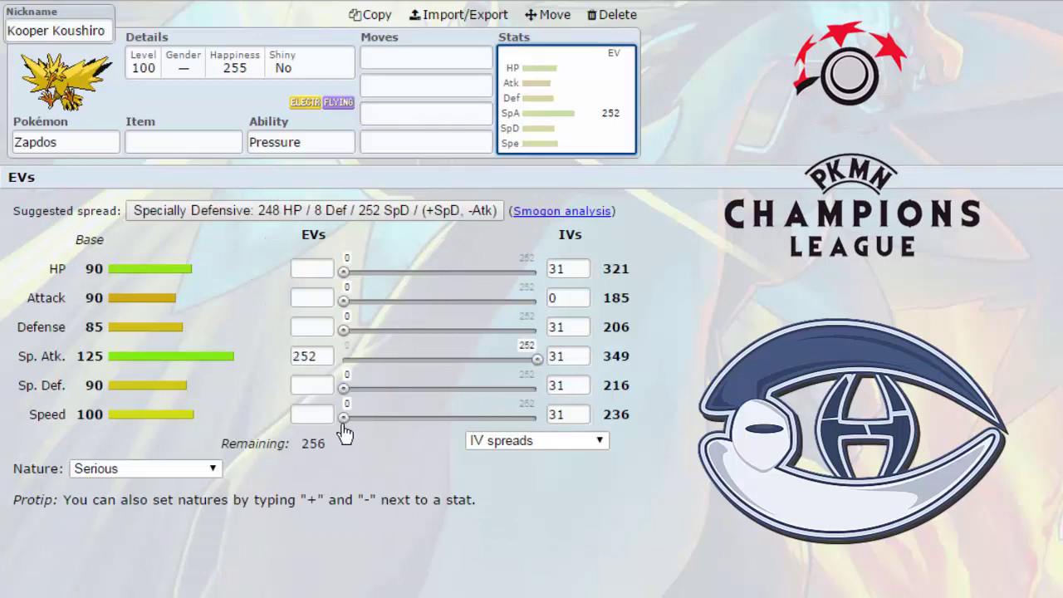
pyautogui.moveTo(346, 420); pyautogui.dragTo(602, 407)
pyautogui.moveTo(537, 416); pyautogui.dragTo(343, 416)
pyautogui.moveTo(537, 360); pyautogui.dragTo(311, 357)
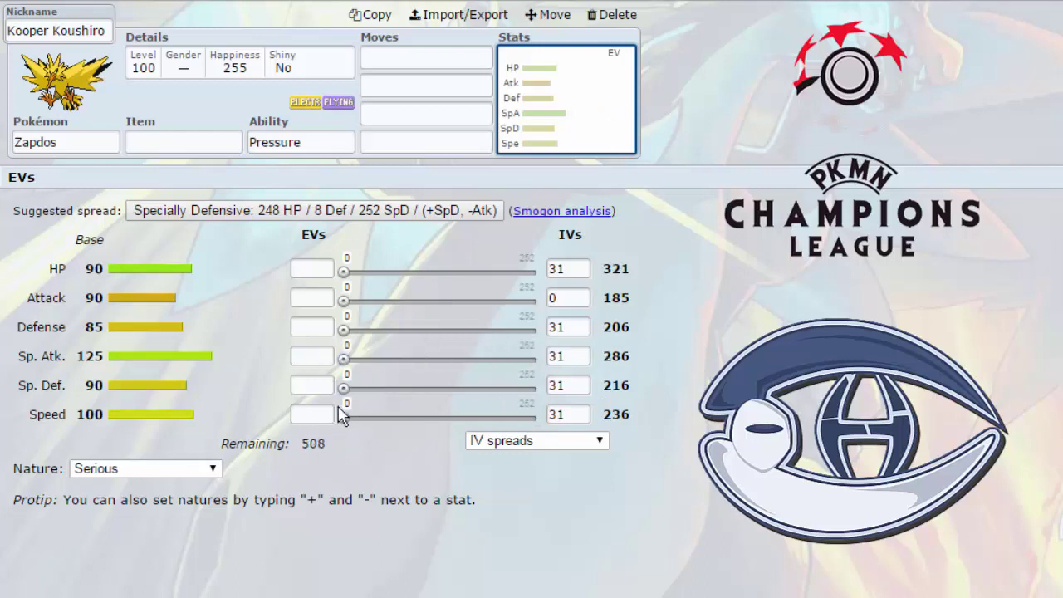
pyautogui.click(313, 415)
pyautogui.click(299, 299)
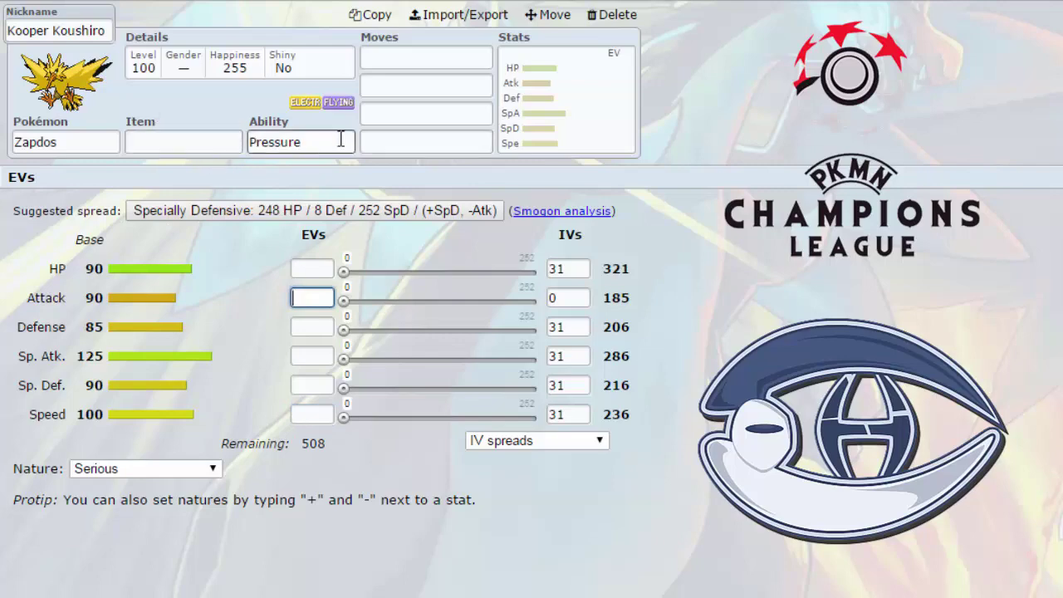
# Give Zapdos a Charti Berry as its held item.
pyautogui.click(208, 141)
pyautogui.click(315, 142)
pyautogui.click(168, 140)
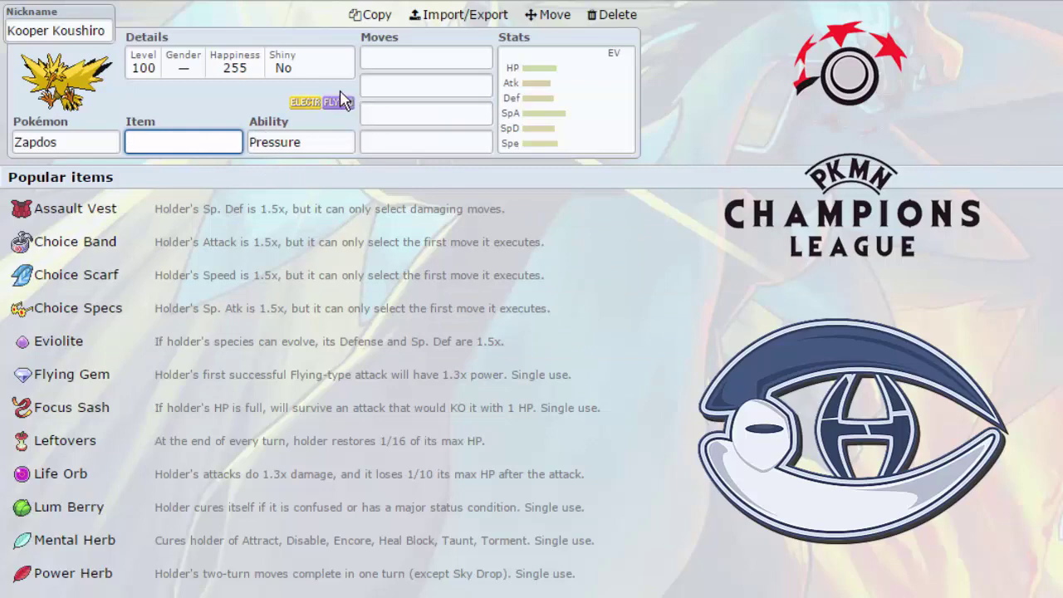
pyautogui.write('charti')
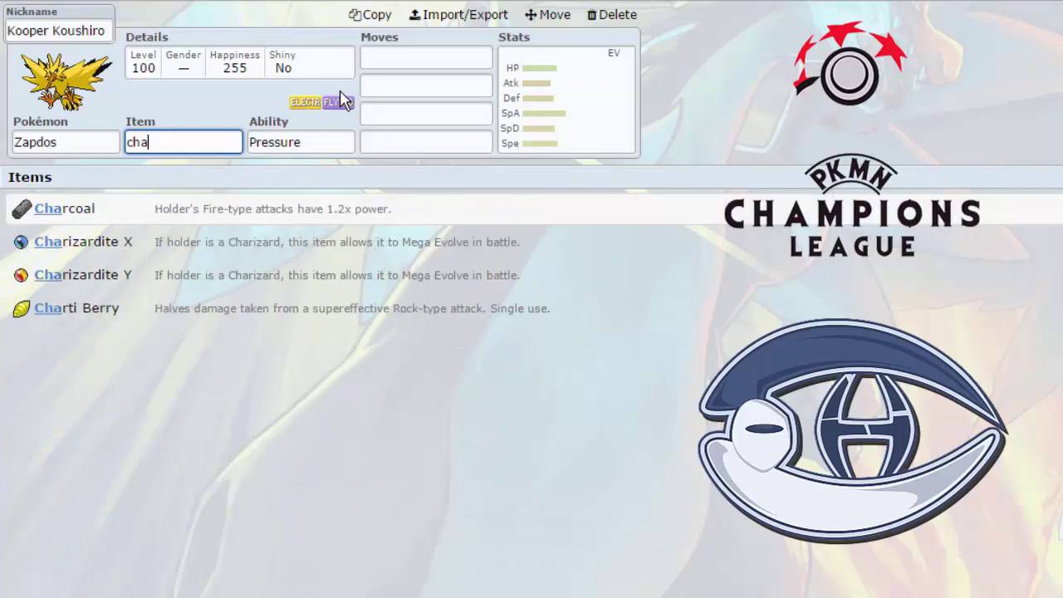
pyautogui.click(214, 218)
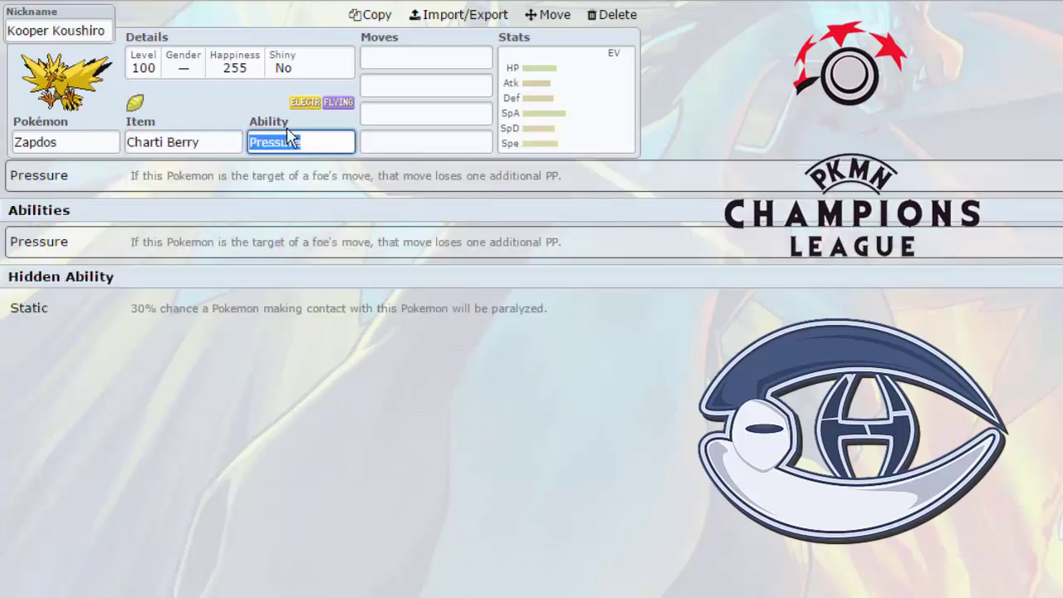
# Check the effect of Zapdos's Charti Berry and clear its held item.
pyautogui.click(214, 142)
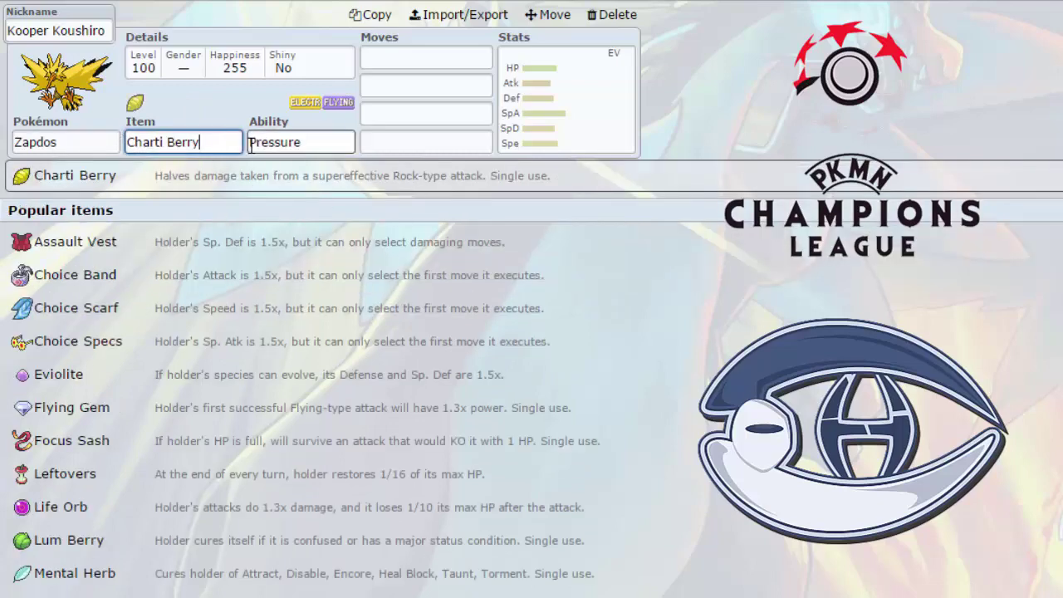
pyautogui.click(425, 86)
pyautogui.click(214, 142)
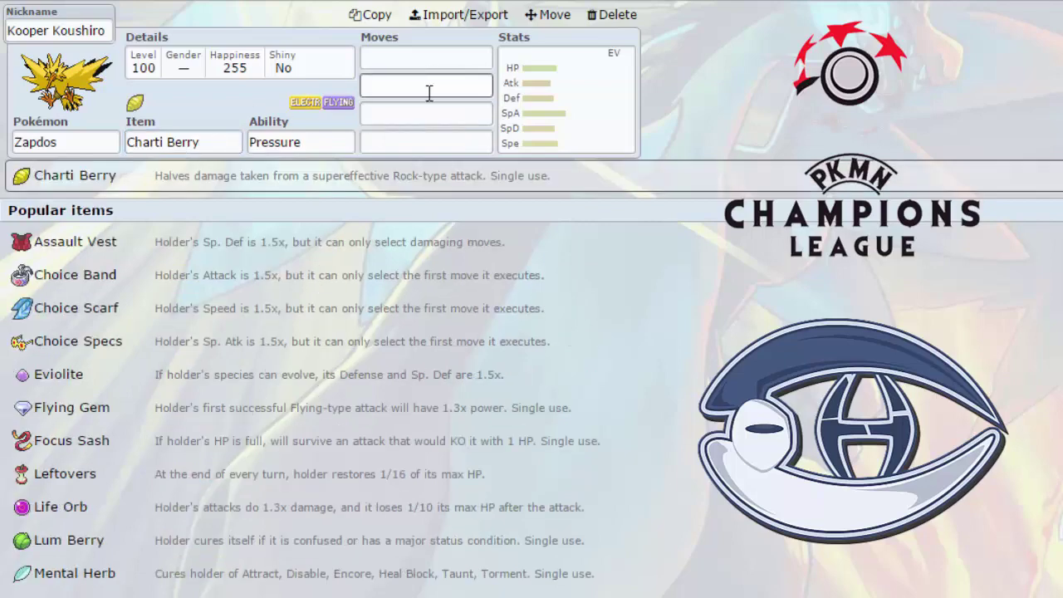
pyautogui.click(426, 88)
pyautogui.click(201, 136)
pyautogui.press('BackSpace')
# Review the moves Zapdos can learn, from Agility to Wild Charge, and its usually useless moves.
pyautogui.click(427, 65)
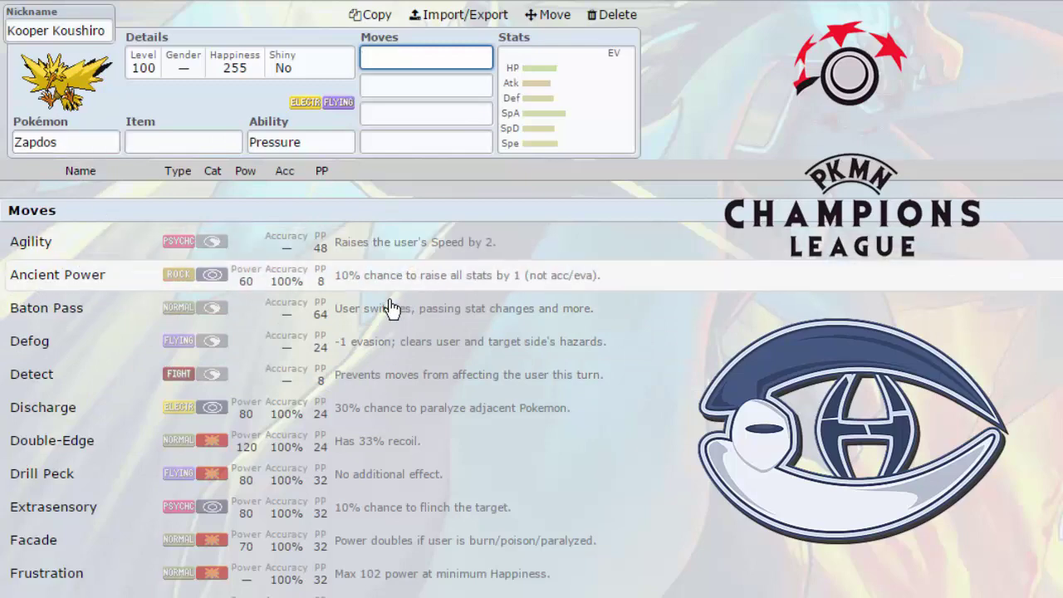
pyautogui.scroll(-3, 225, 581)
pyautogui.scroll(-6, 226, 585)
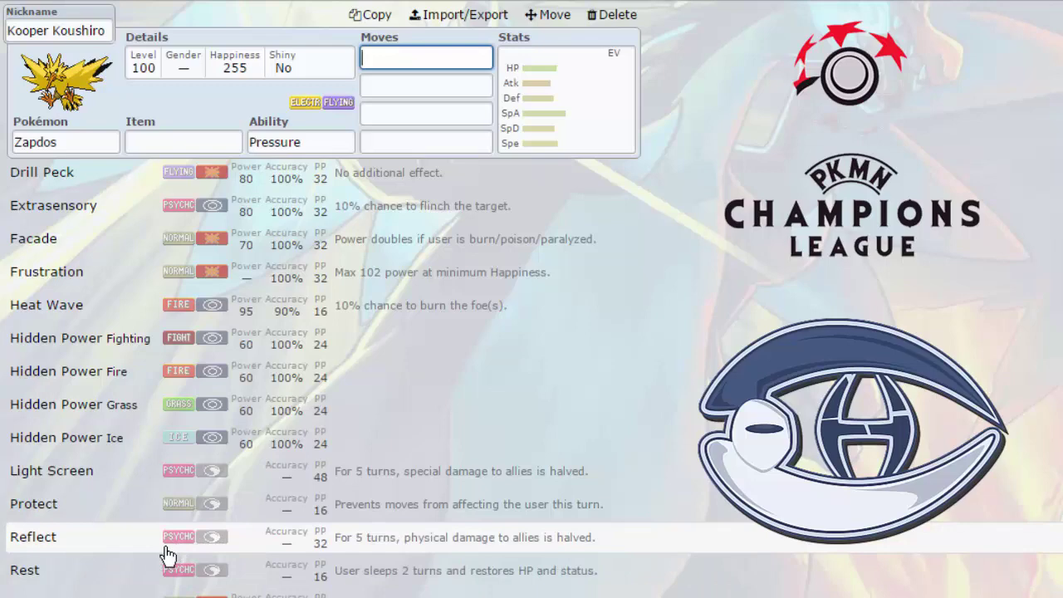
pyautogui.scroll(-1, 143, 552)
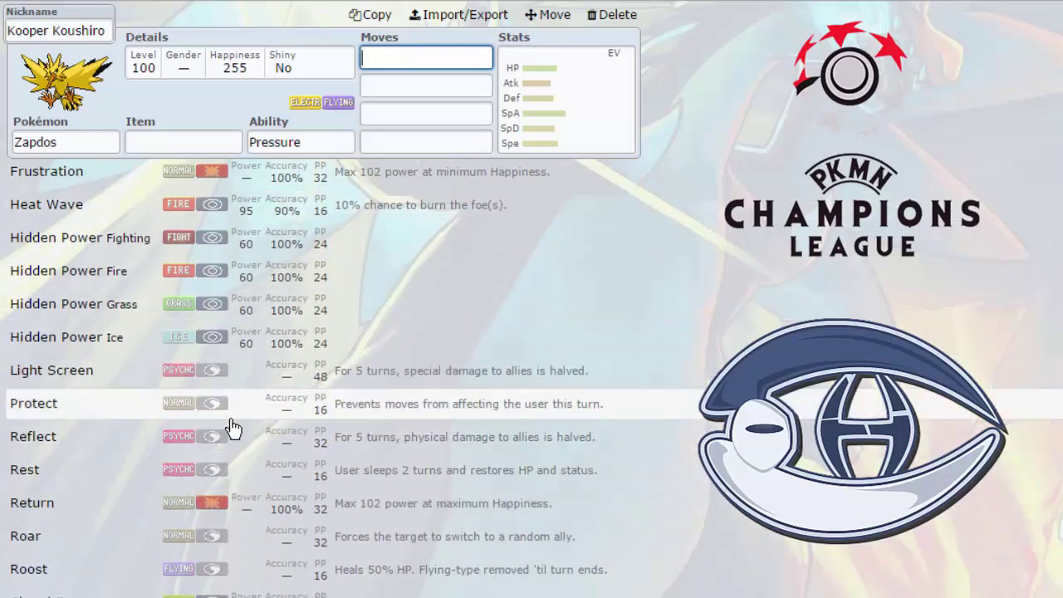
pyautogui.scroll(-1, 219, 451)
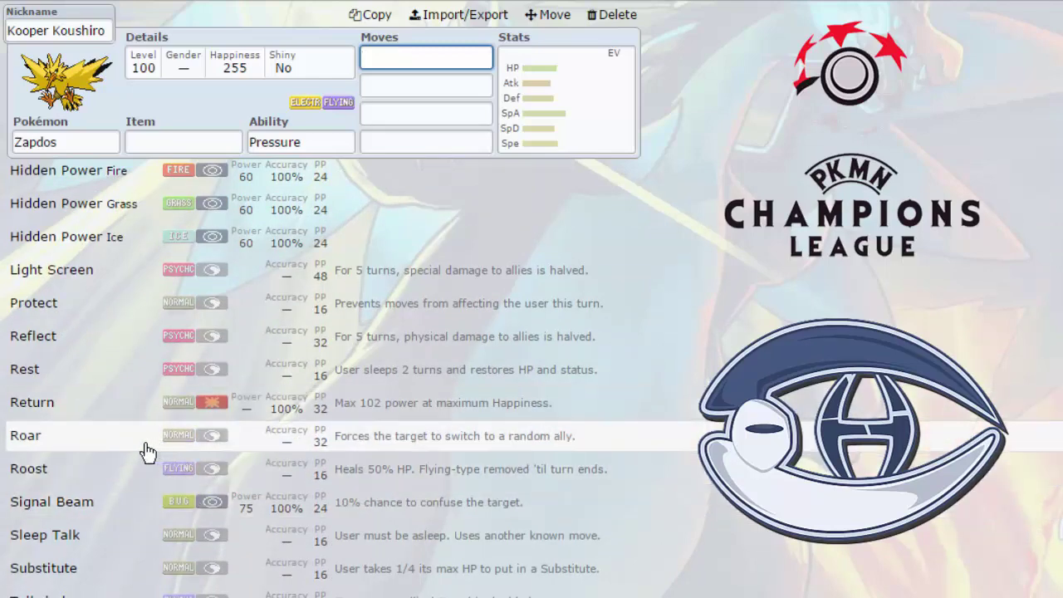
pyautogui.scroll(-3, 124, 503)
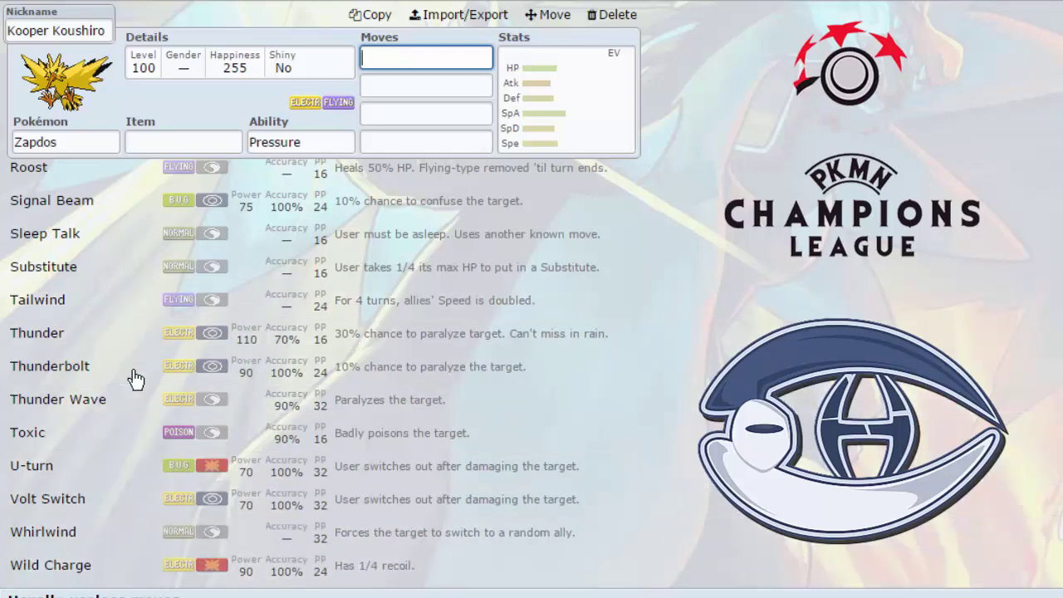
pyautogui.scroll(-7, 119, 367)
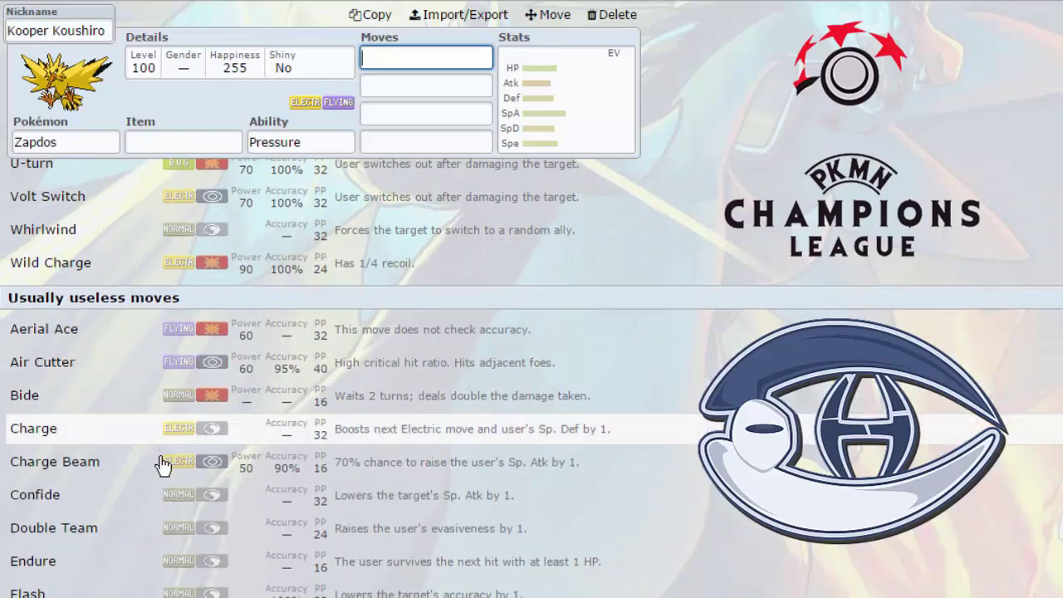
pyautogui.scroll(-10, 166, 463)
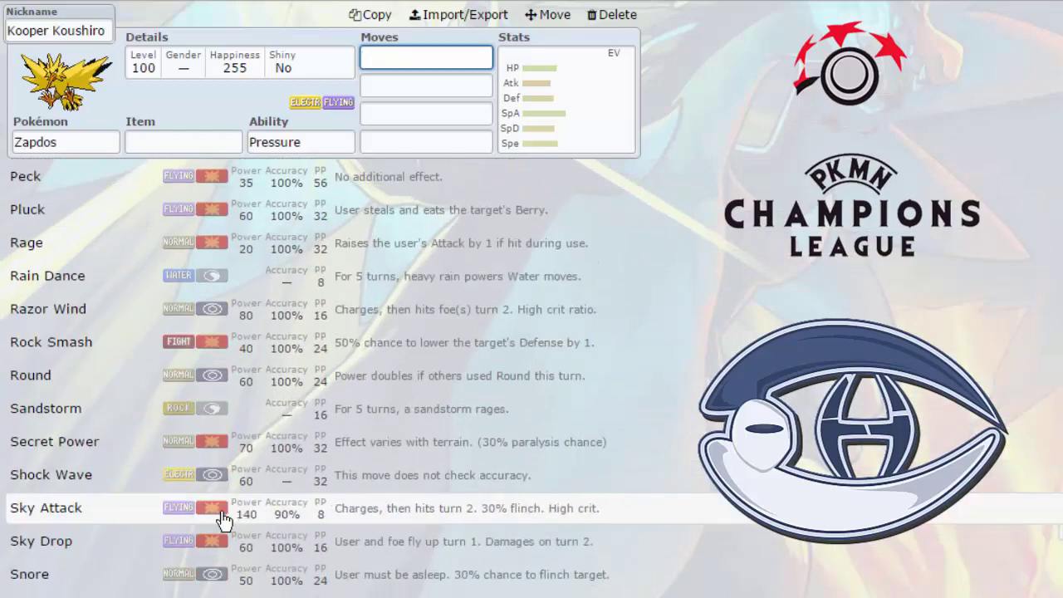
# Re-examine Zapdos's main move list from the beginning, focusing on its support and Electric-type options.
pyautogui.scroll(20, 239, 523)
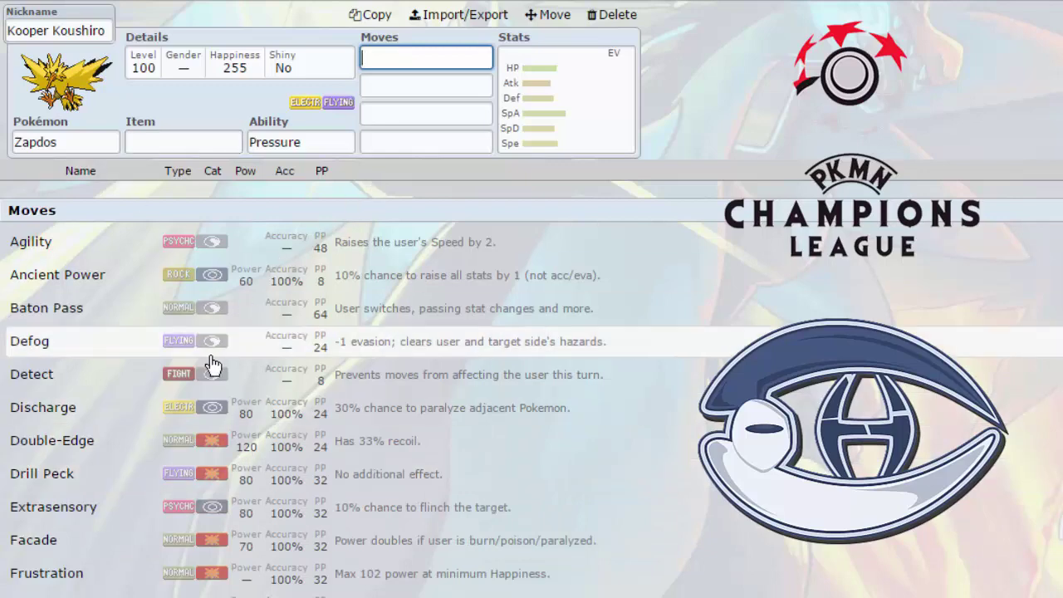
pyautogui.scroll(-3, 254, 357)
pyautogui.scroll(-5, 254, 377)
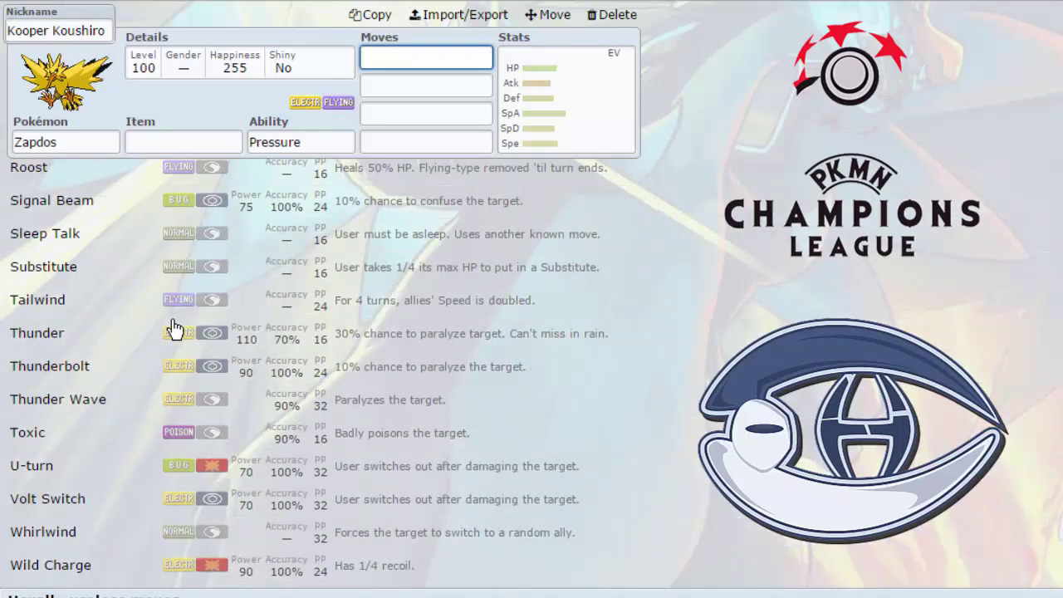
pyautogui.scroll(3, 173, 330)
pyautogui.scroll(-2, 233, 465)
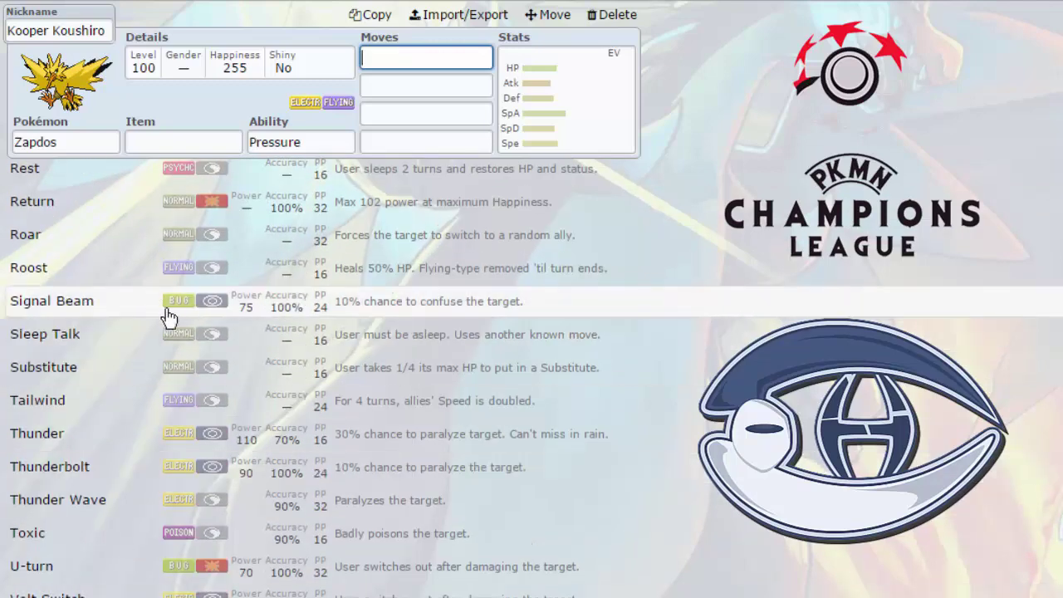
pyautogui.scroll(1, 208, 470)
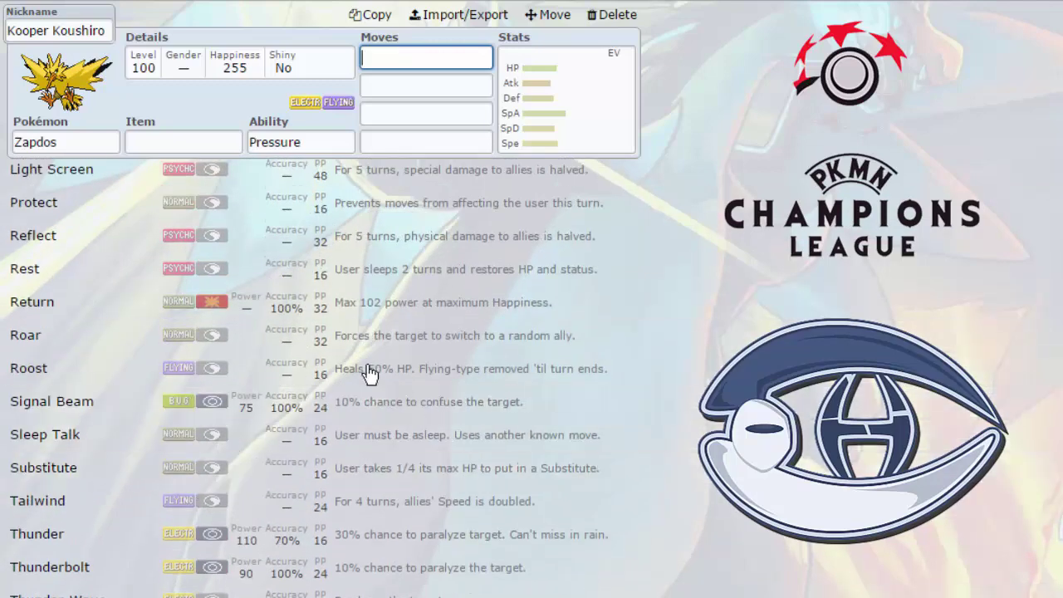
# Give Nihilego 252 Speed EVs and a Timid nature that raises Speed and lowers Attack.
pyautogui.scroll(4, 323, 373)
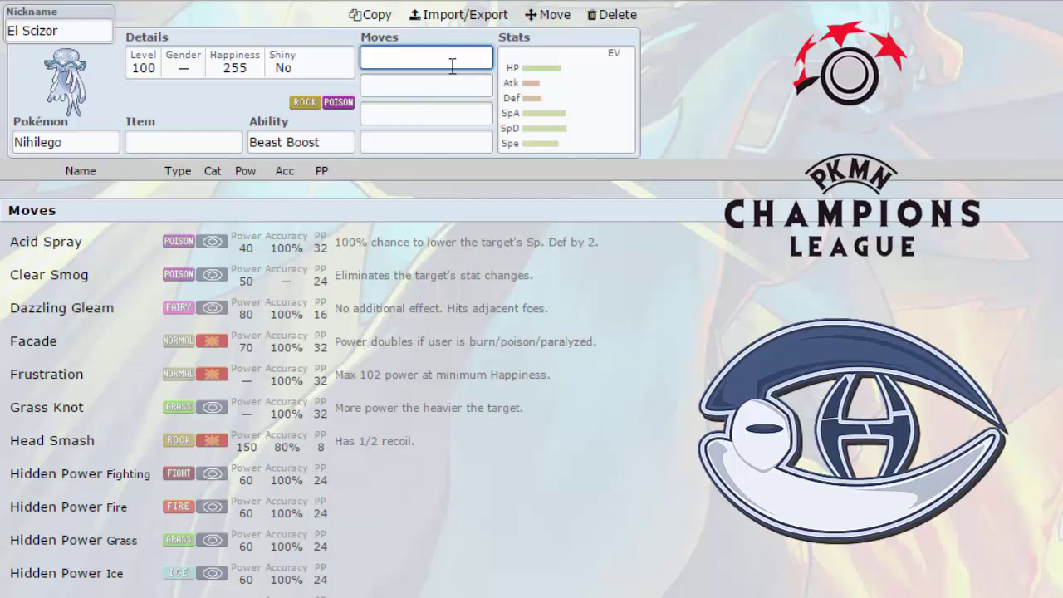
pyautogui.click(584, 109)
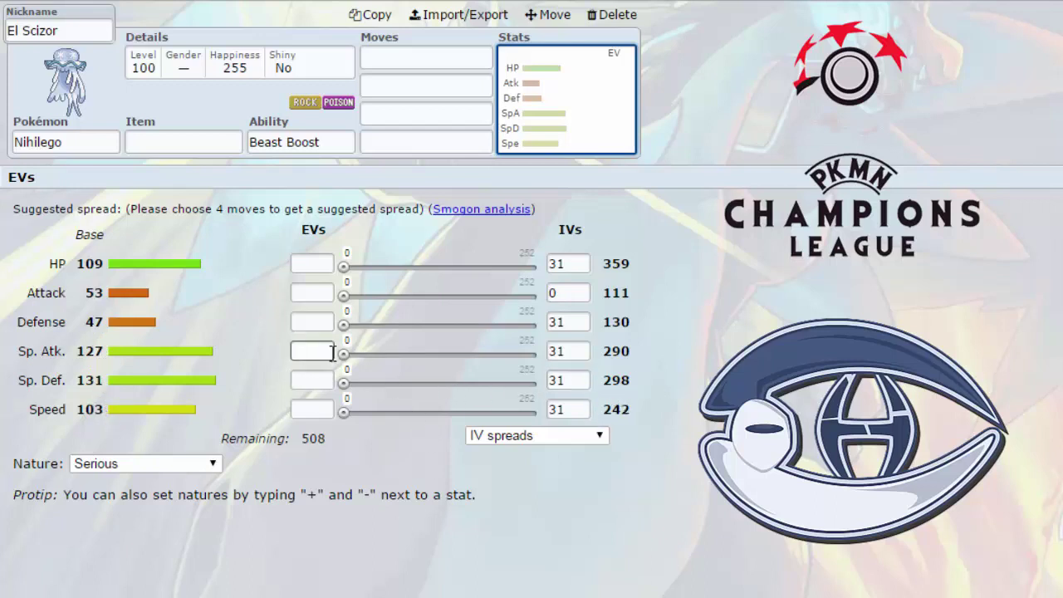
pyautogui.moveTo(343, 412); pyautogui.dragTo(557, 442)
pyautogui.click(305, 409)
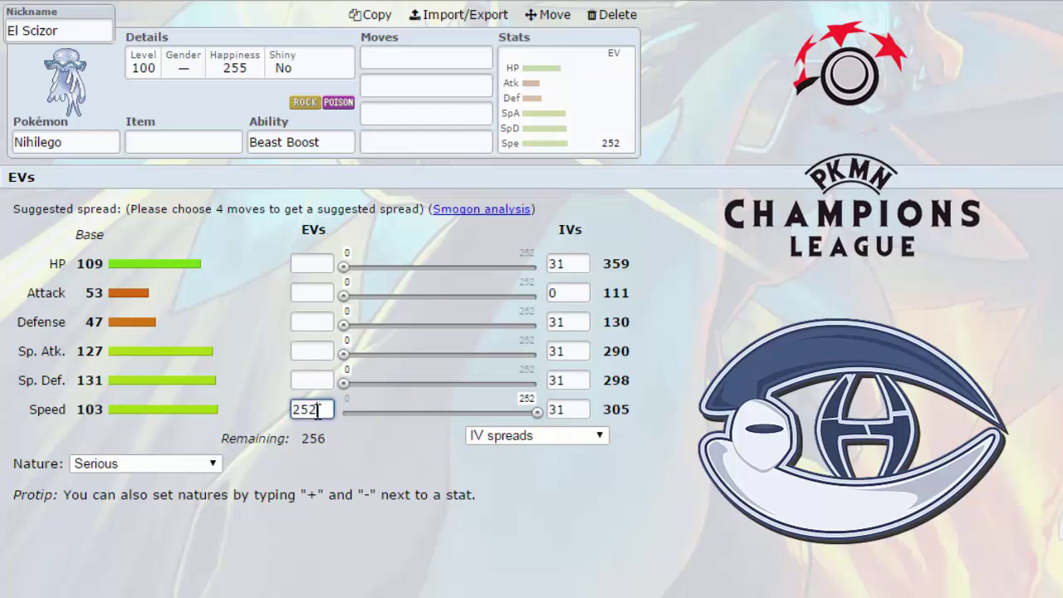
pyautogui.write('+')
pyautogui.click(328, 291)
pyautogui.write('-')
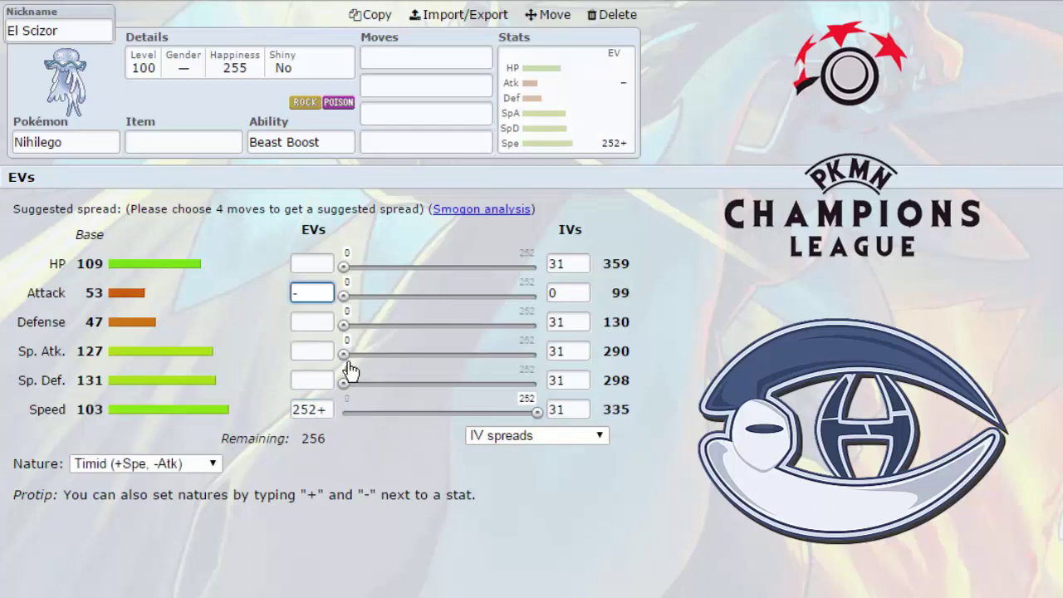
# Set Nihilego's Sp. Atk EVs to 176 and inspect its Sp. Atk, Sp. Def and Speed totals.
pyautogui.moveTo(343, 354); pyautogui.dragTo(490, 355)
pyautogui.moveTo(636, 351); pyautogui.dragTo(613, 353)
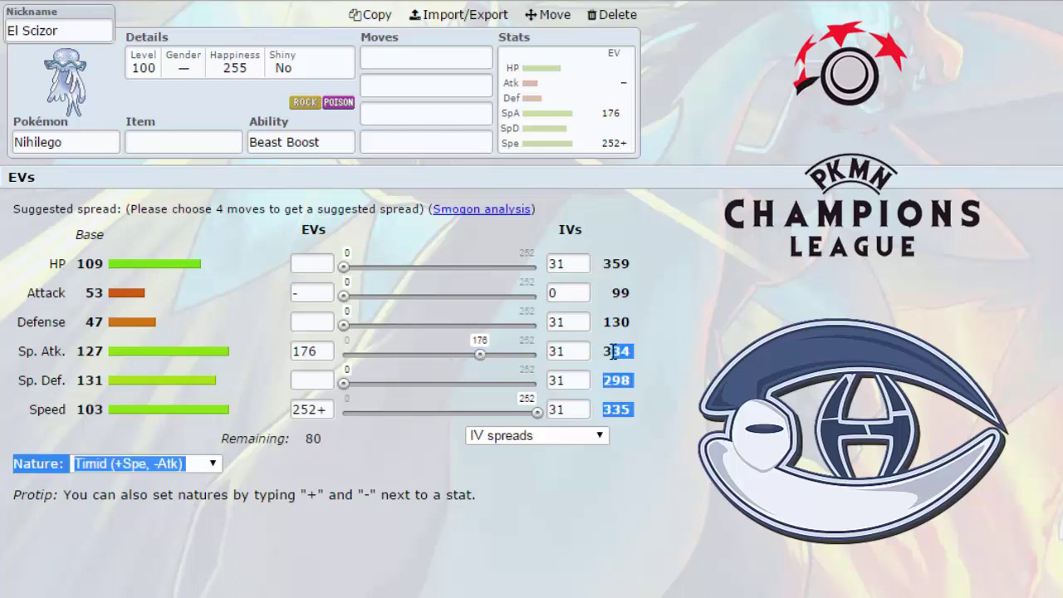
pyautogui.click(623, 390)
pyautogui.moveTo(634, 415); pyautogui.dragTo(636, 410)
pyautogui.click(636, 410)
# Check the popular items and available moves for Nihilego, and re-examine its Speed total in the EV spread.
pyautogui.click(224, 142)
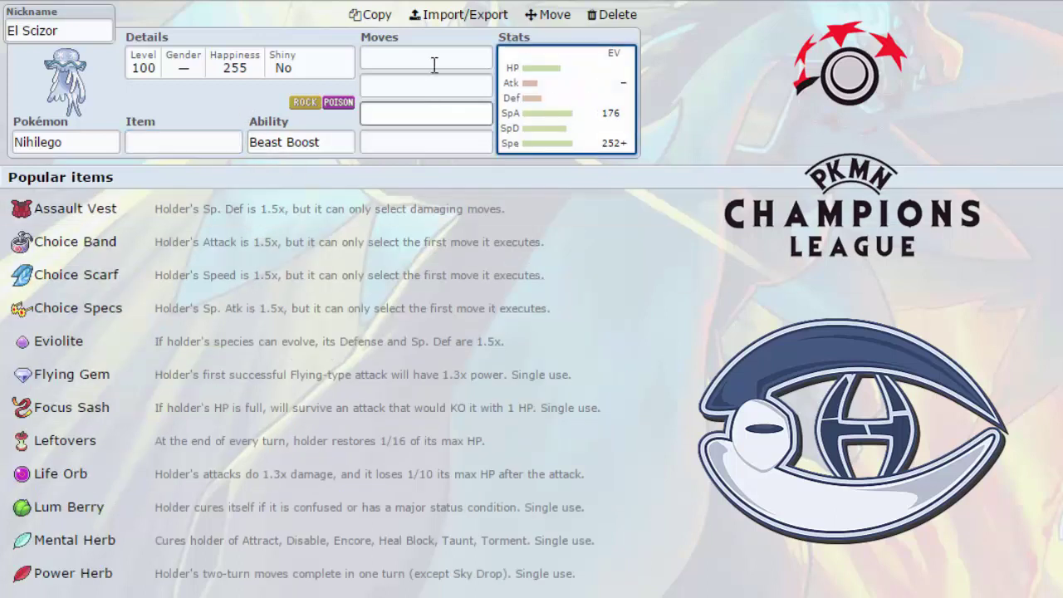
pyautogui.click(378, 56)
pyautogui.click(581, 139)
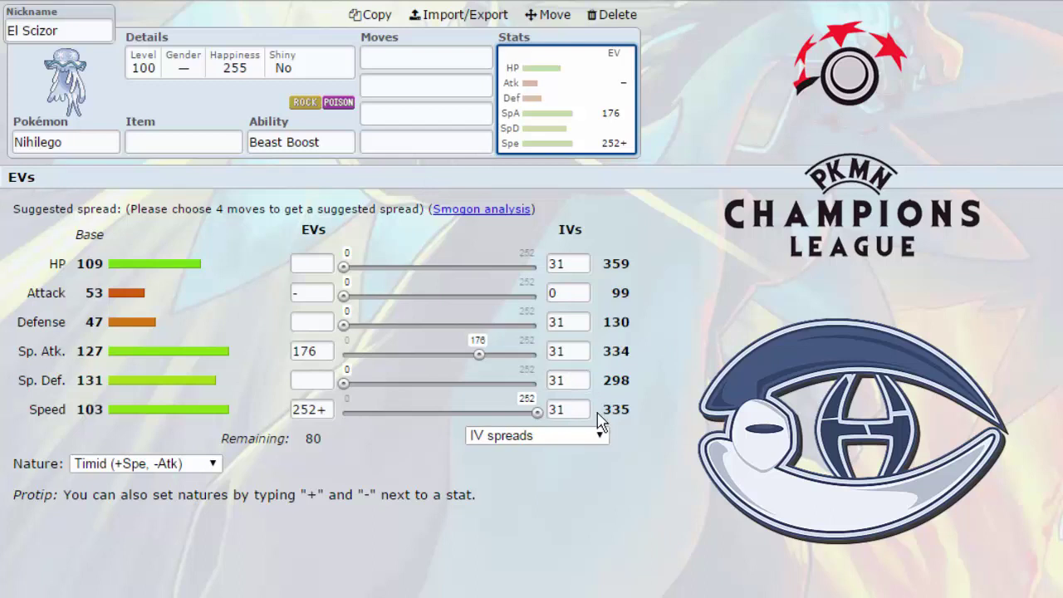
pyautogui.moveTo(605, 420); pyautogui.dragTo(643, 418)
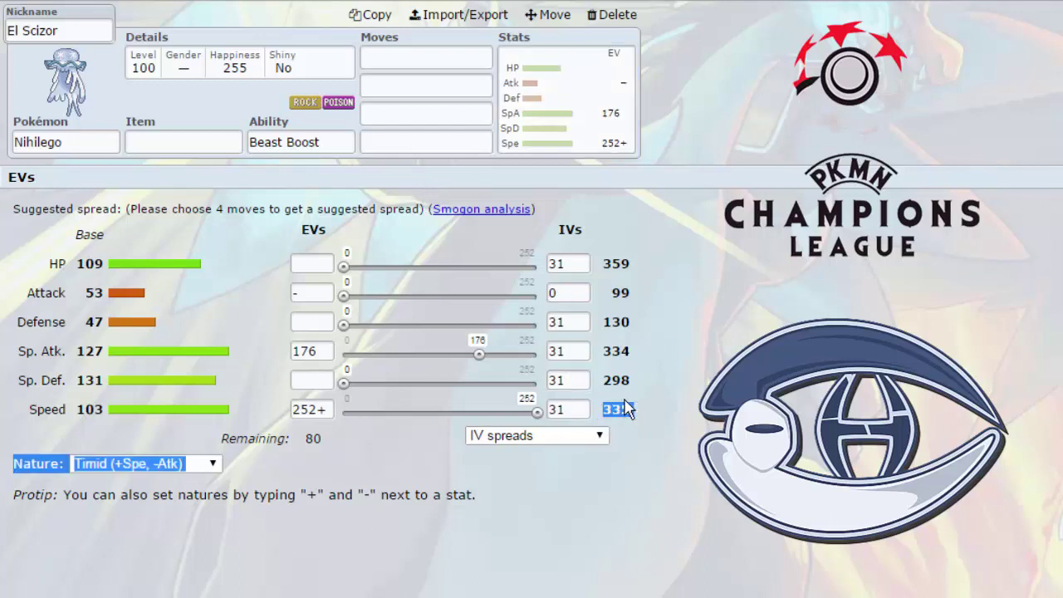
pyautogui.click(631, 413)
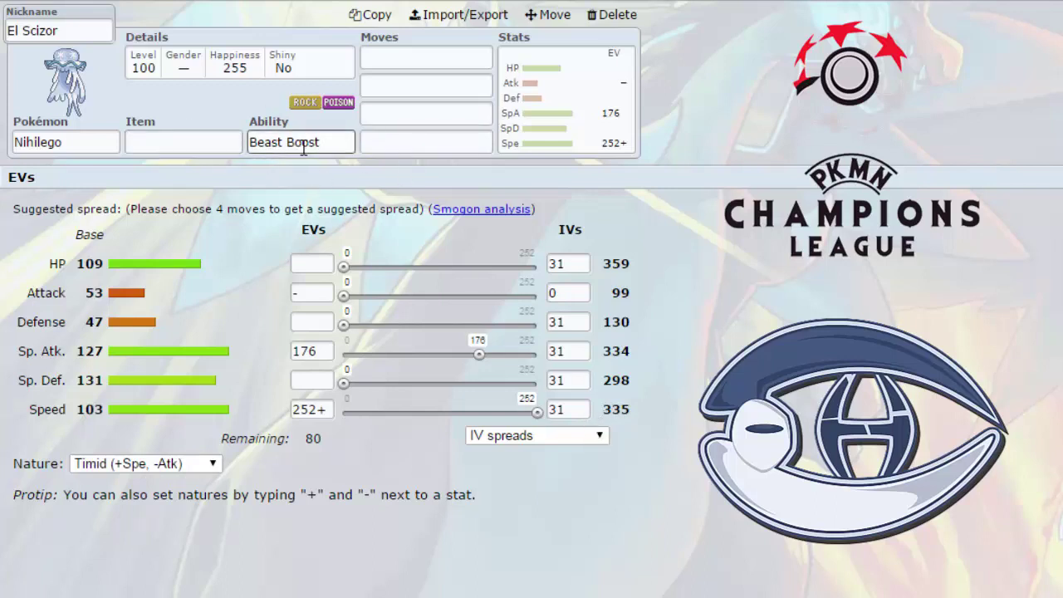
pyautogui.click(209, 142)
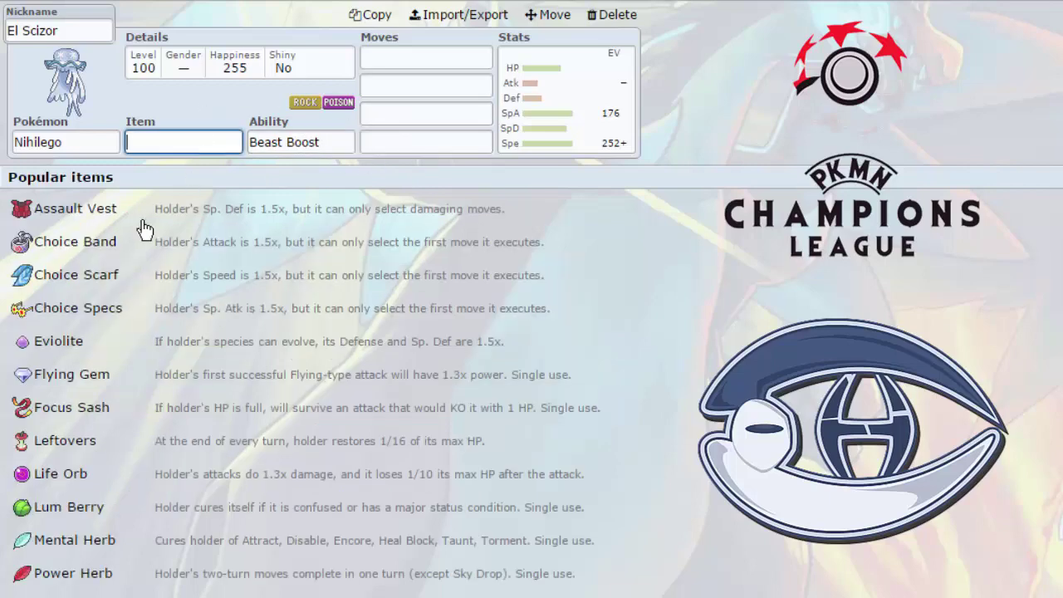
pyautogui.click(393, 86)
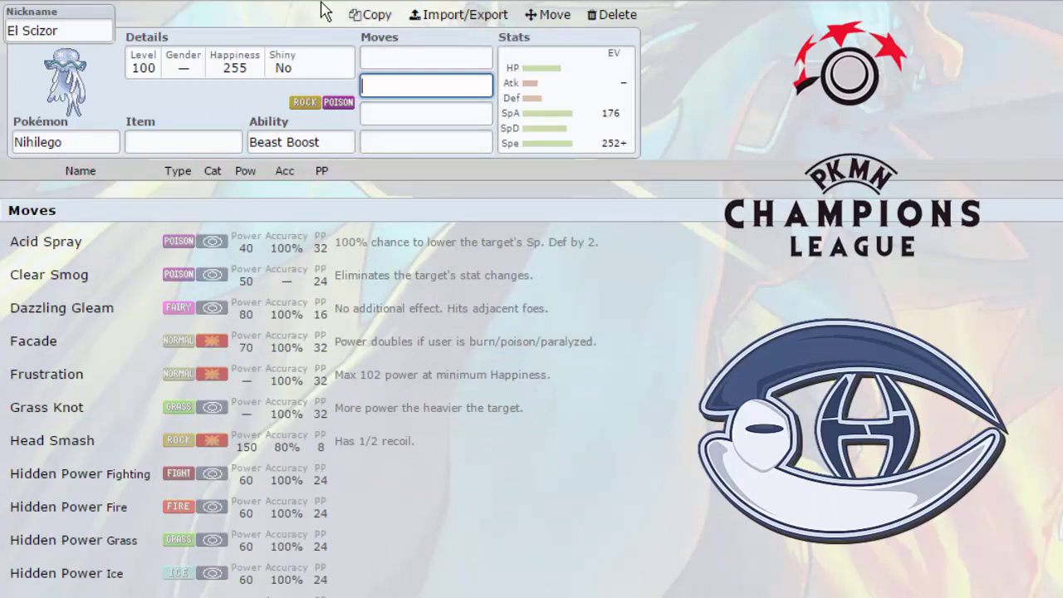
# Compare Zapdos's entry with Nihilego's, ending on Nihilego.
pyautogui.click(270, 2)
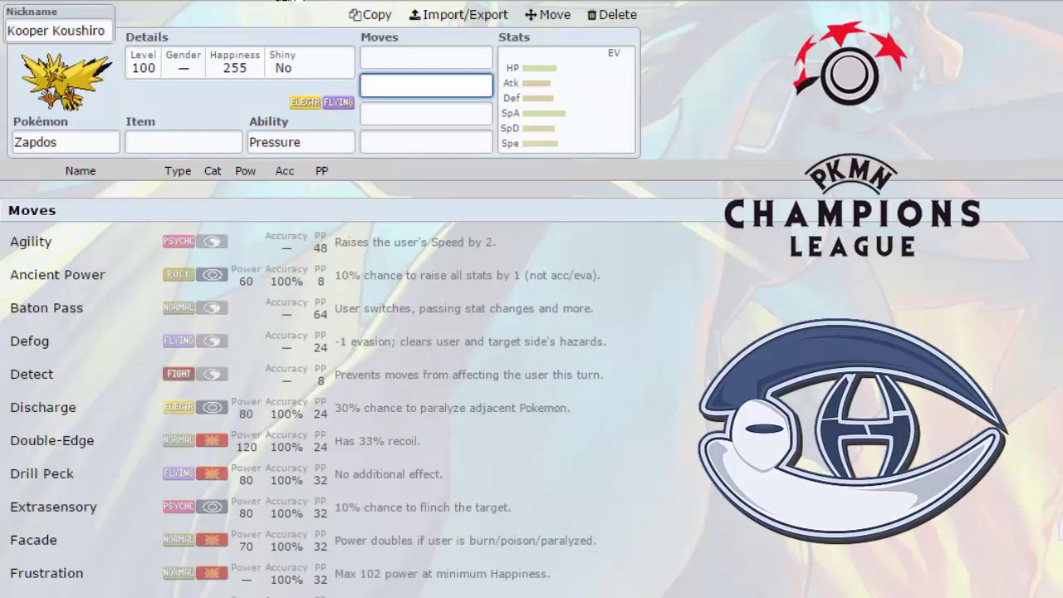
pyautogui.click(349, 2)
pyautogui.click(274, 2)
pyautogui.click(333, 2)
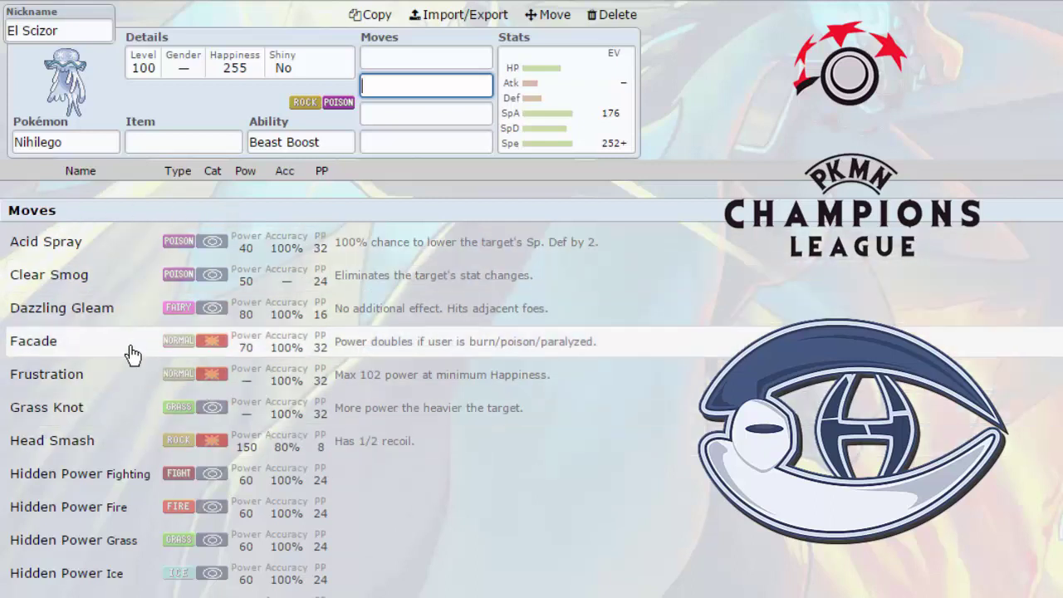
# Review the moves Nihilego can learn, from Acid Spray to Toxic Spikes, and its usually useless moves.
pyautogui.scroll(-5, 208, 465)
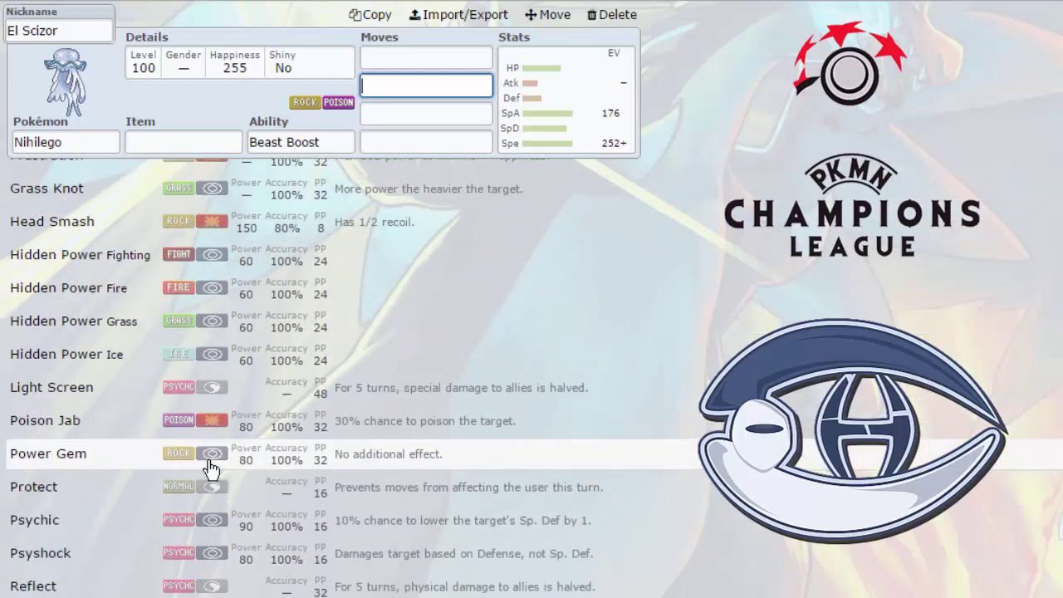
pyautogui.scroll(-2, 212, 470)
pyautogui.scroll(1, 240, 332)
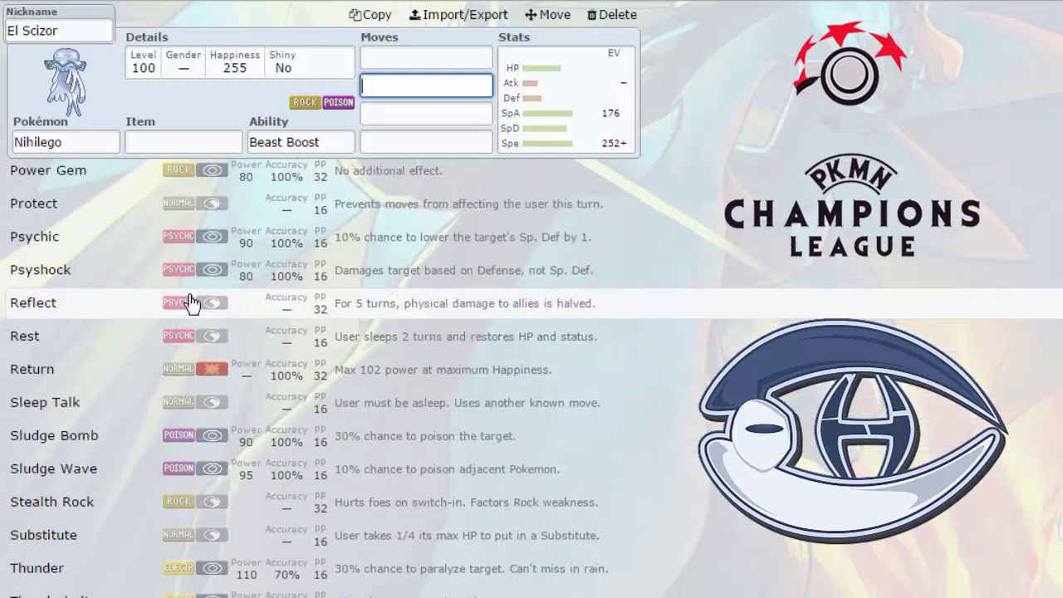
pyautogui.scroll(3, 200, 282)
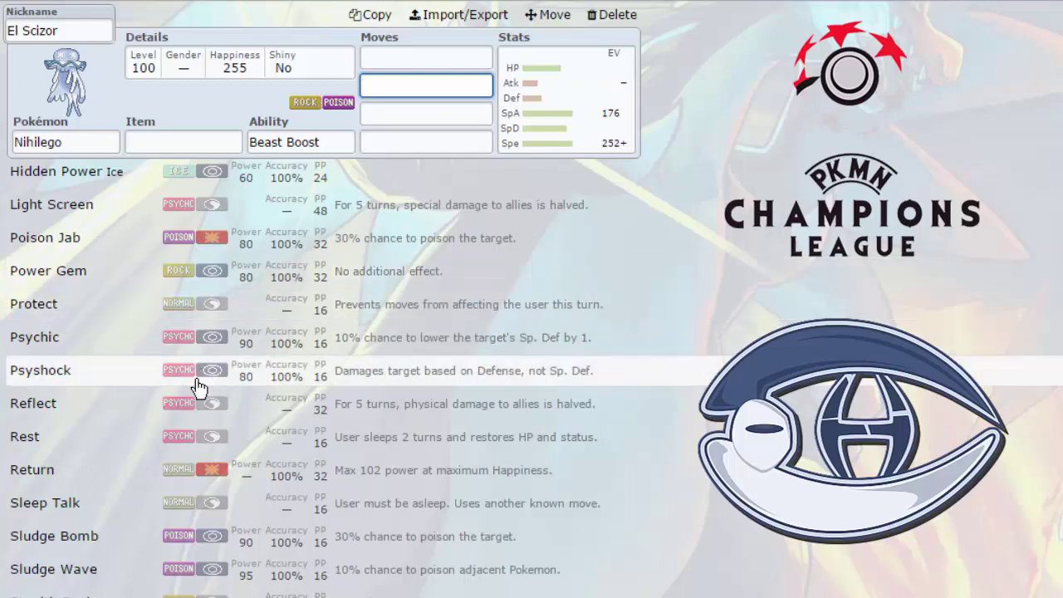
pyautogui.scroll(-2, 199, 498)
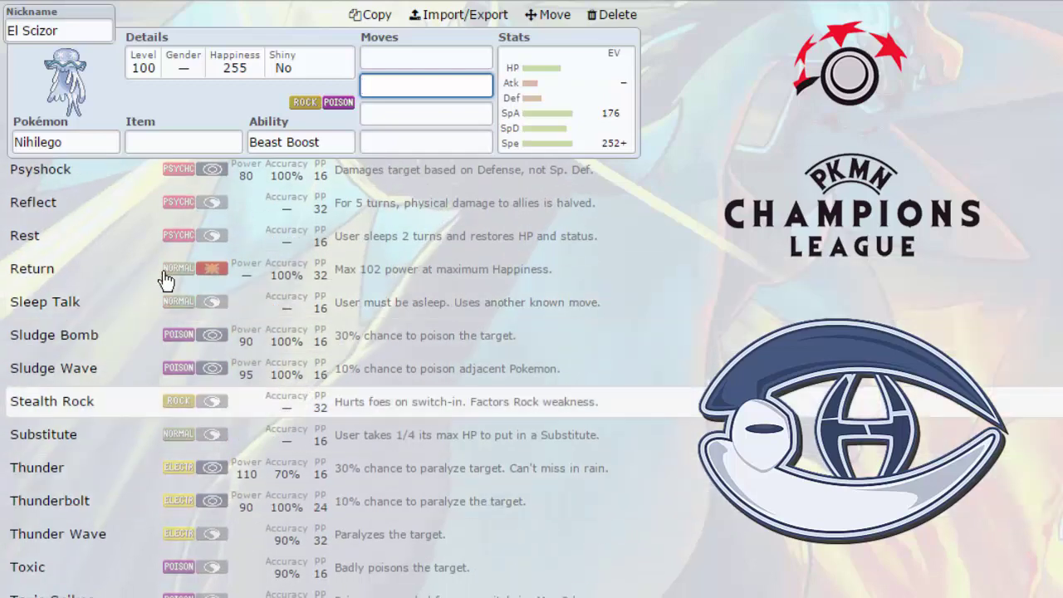
pyautogui.scroll(-2, 265, 473)
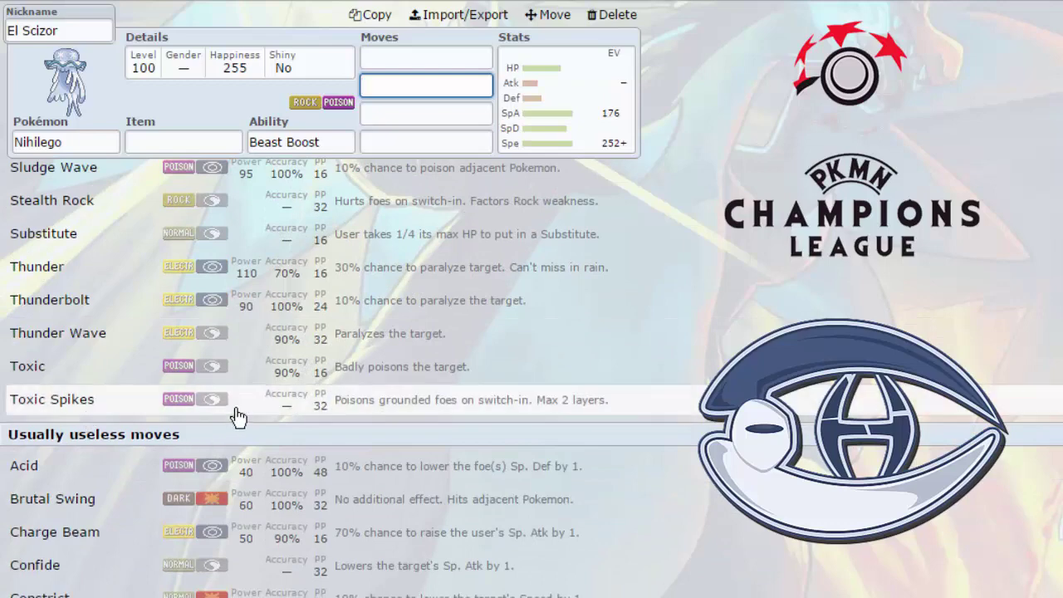
pyautogui.scroll(-8, 237, 424)
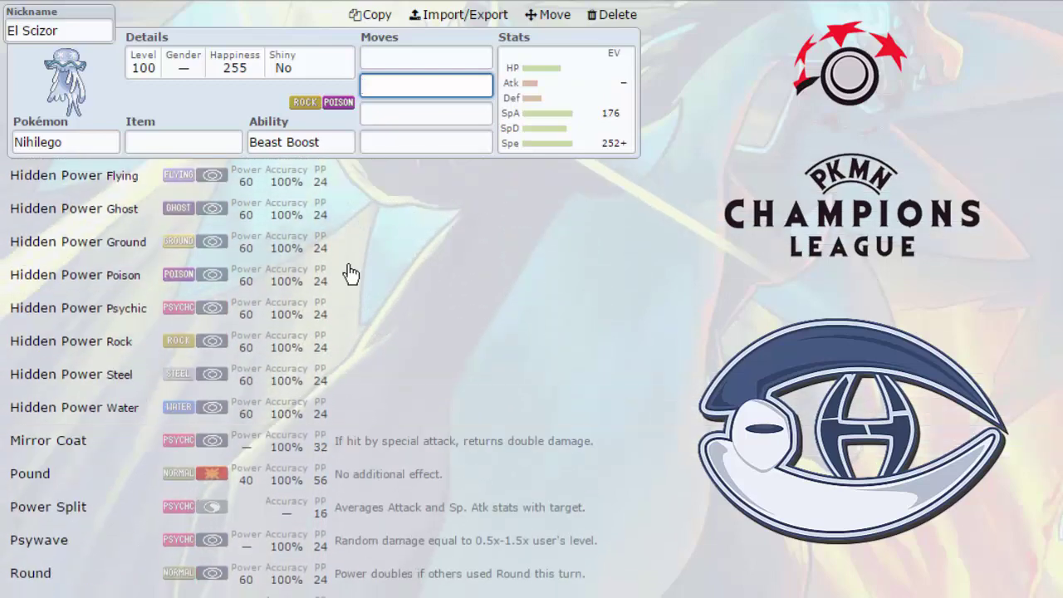
pyautogui.scroll(12, 328, 221)
pyautogui.scroll(4, 293, 226)
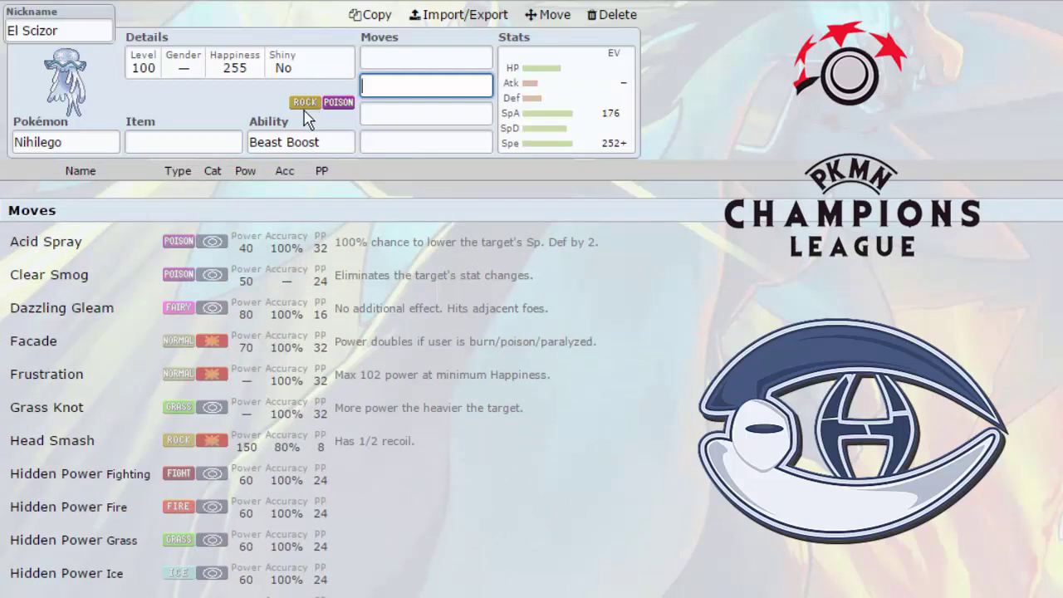
# Alternate between the Zapdos and Nihilego entries to compare their typings and move options.
pyautogui.click(265, 1)
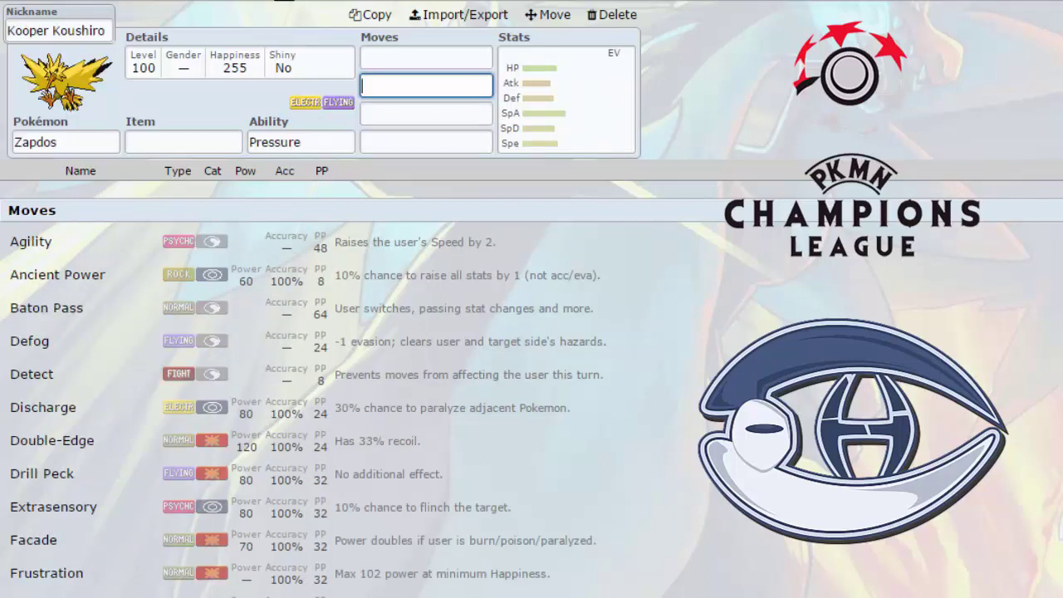
pyautogui.click(304, 5)
pyautogui.click(284, 1)
pyautogui.click(304, 5)
pyautogui.click(284, 1)
pyautogui.click(304, 5)
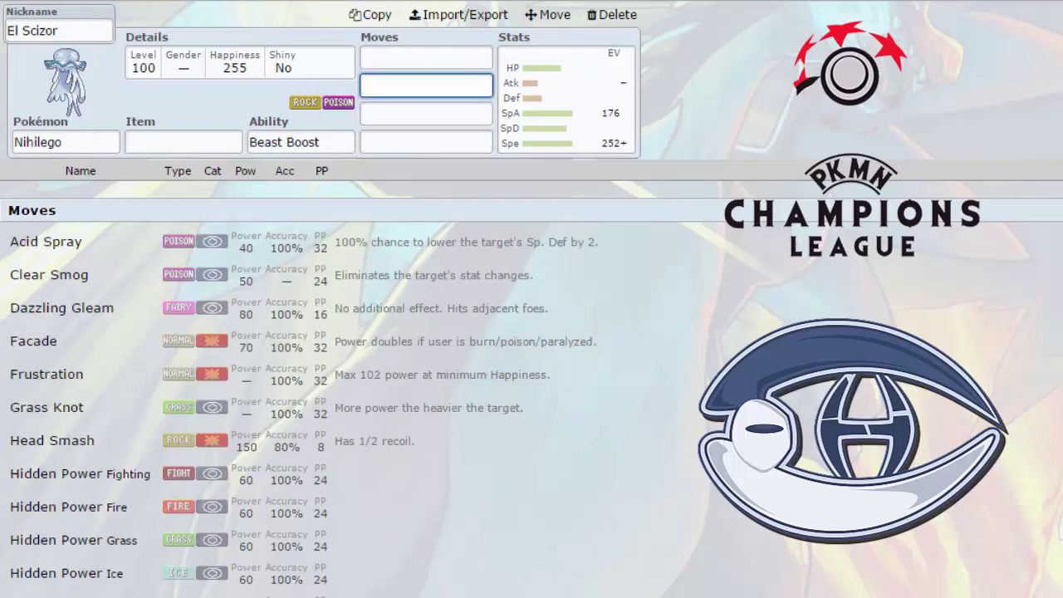
pyautogui.click(284, 2)
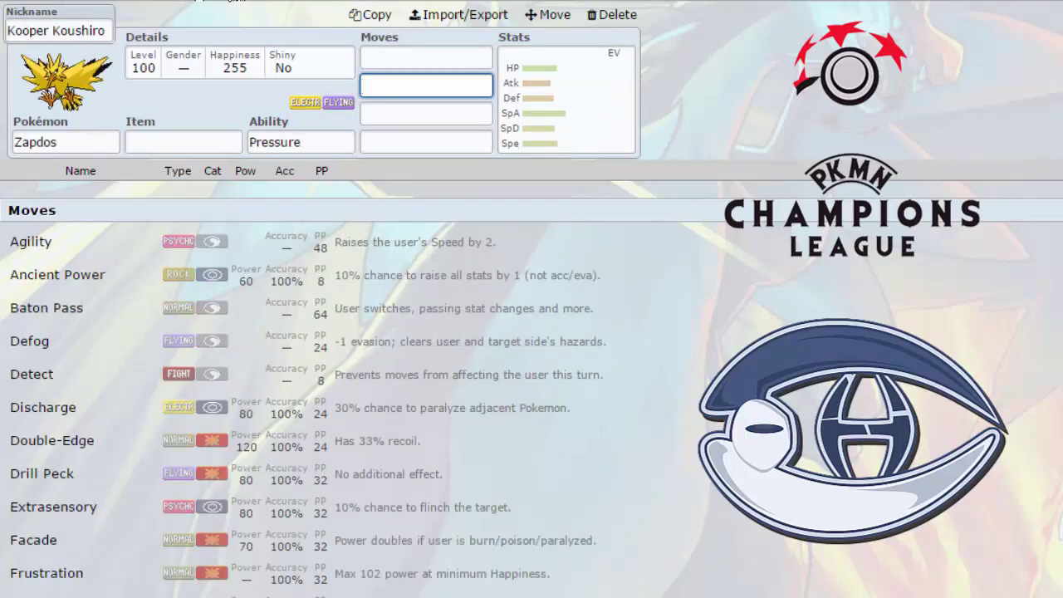
pyautogui.click(230, 1)
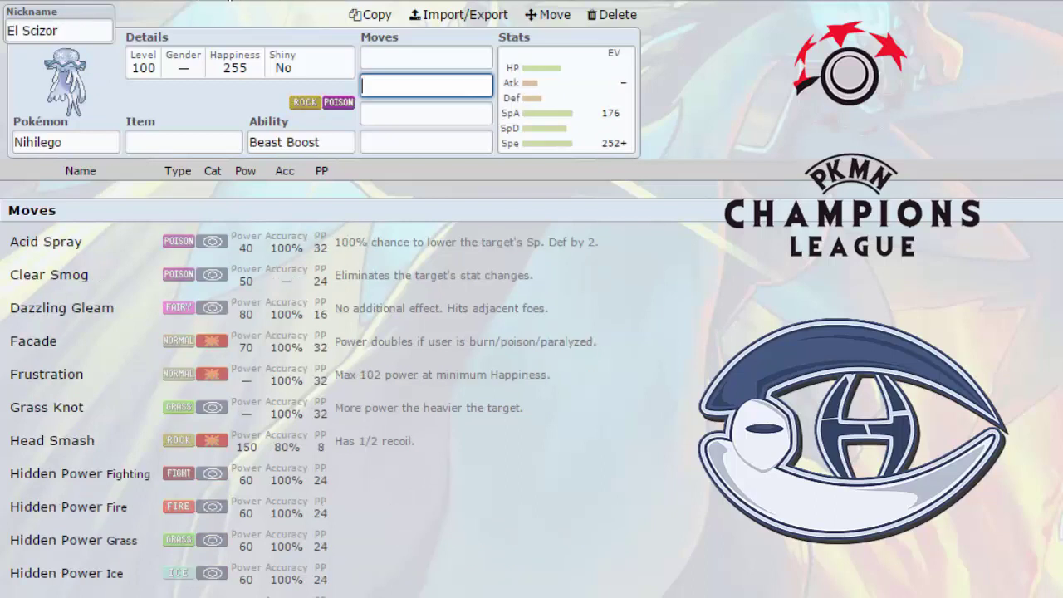
# Change Nihilego's spread to 176 Speed EVs and 252 Sp. Atk EVs with a Modest nature.
pyautogui.click(418, 55)
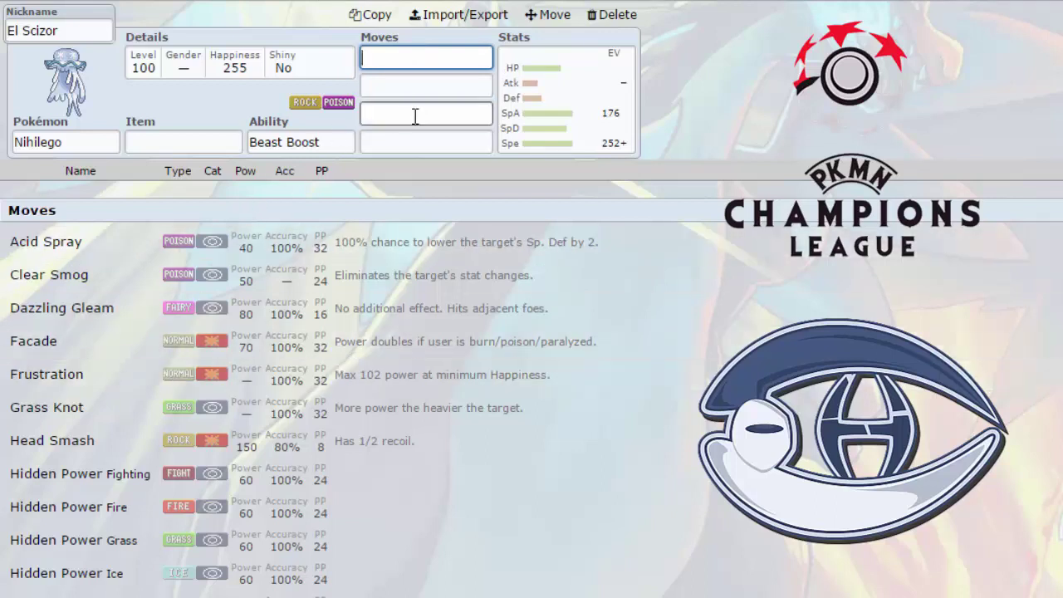
pyautogui.click(510, 104)
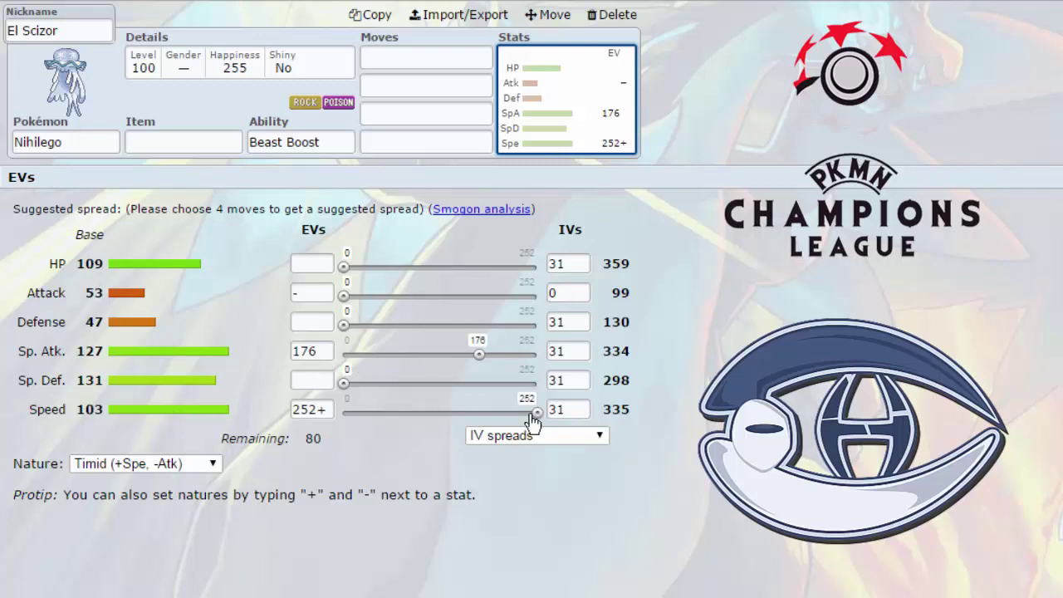
pyautogui.moveTo(534, 419); pyautogui.dragTo(478, 417)
pyautogui.moveTo(480, 355); pyautogui.dragTo(537, 355)
pyautogui.click(325, 357)
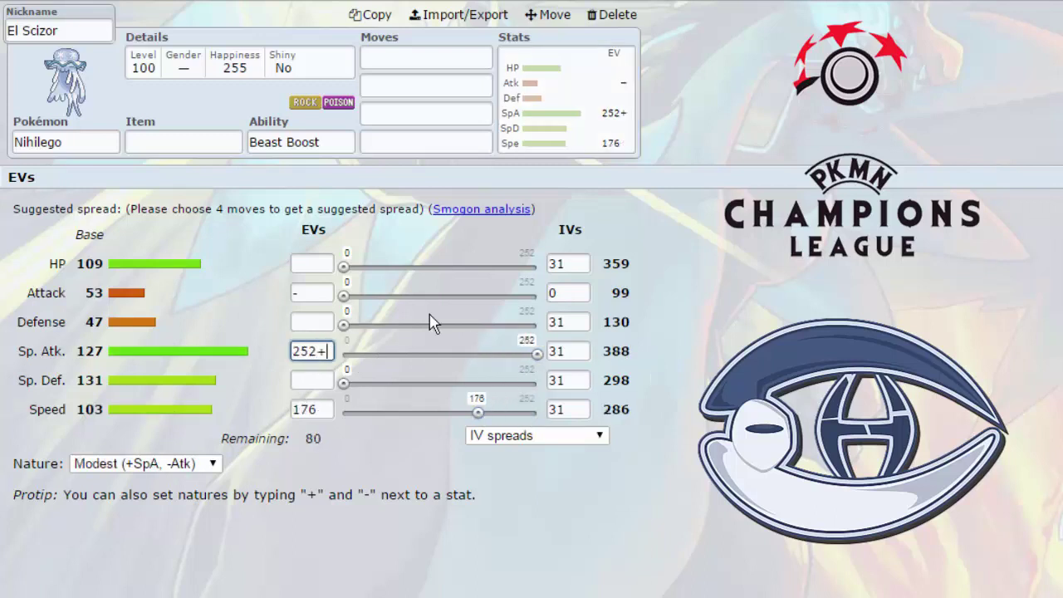
pyautogui.click(639, 368)
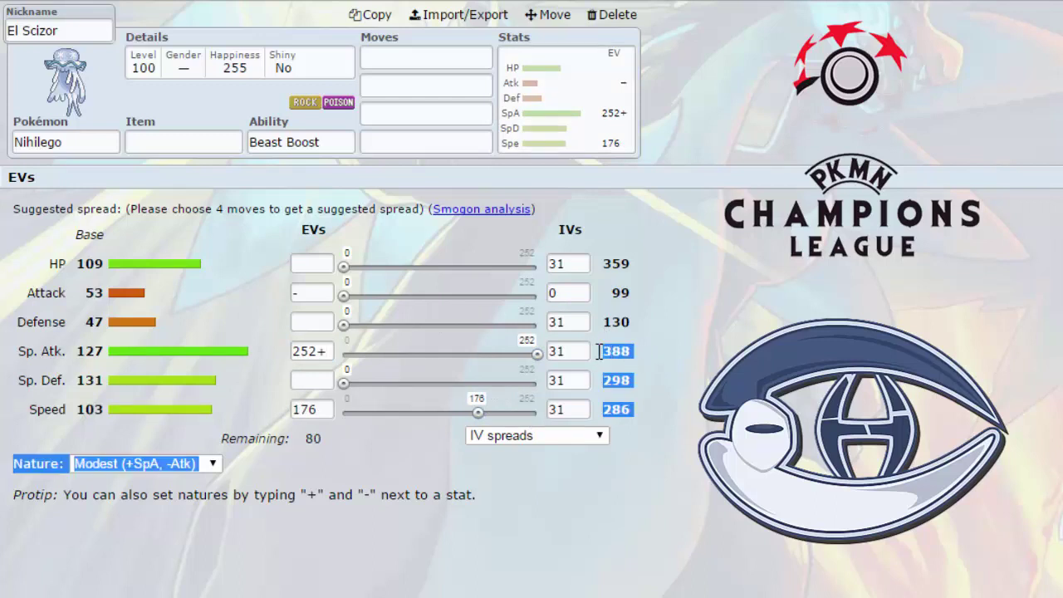
# Try 236 Speed EVs on Nihilego, and reduce them to 172.
pyautogui.click(317, 407)
pyautogui.moveTo(478, 412); pyautogui.dragTo(526, 416)
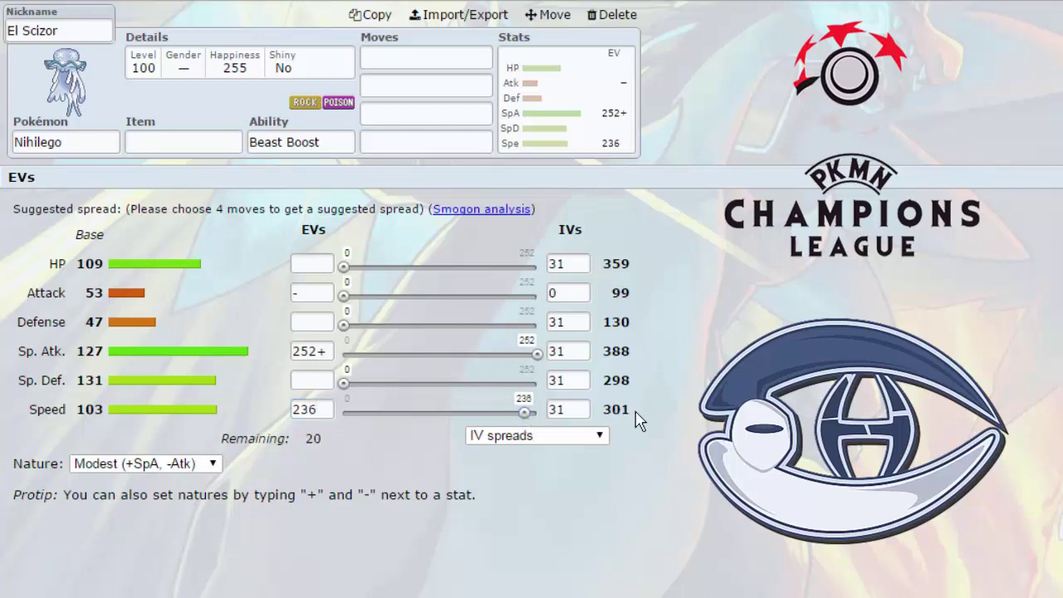
pyautogui.click(513, 415)
pyautogui.moveTo(513, 418); pyautogui.dragTo(476, 418)
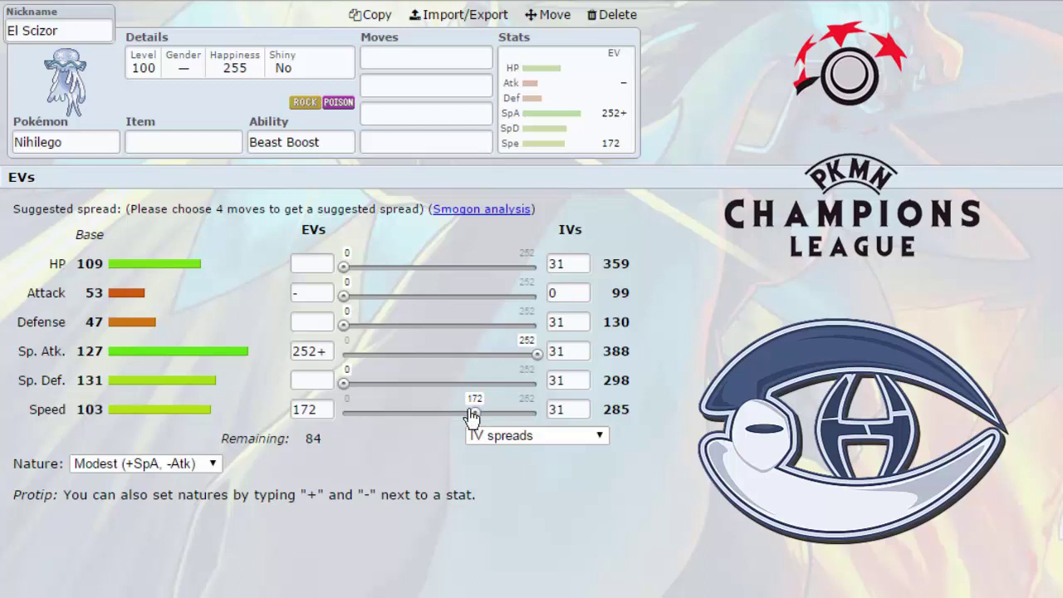
# Inspect Nihilego's Speed total and put the remaining 84 EVs into HP.
pyautogui.moveTo(609, 406); pyautogui.dragTo(636, 416)
pyautogui.click(622, 408)
pyautogui.moveTo(343, 268); pyautogui.dragTo(536, 274)
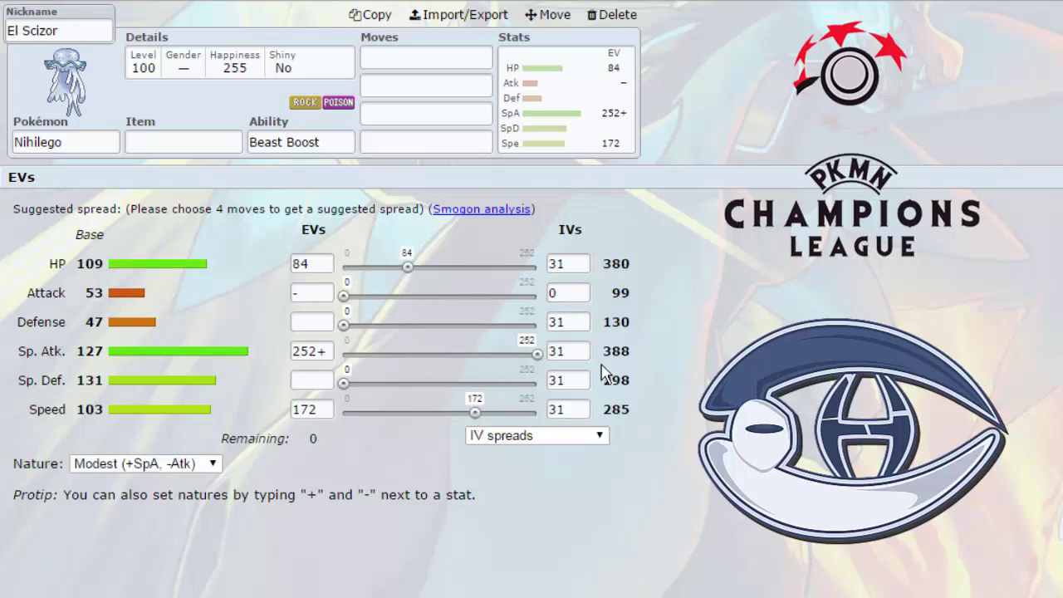
# Look over Nihilego's item choices, move list and completed EV spread.
pyautogui.click(199, 142)
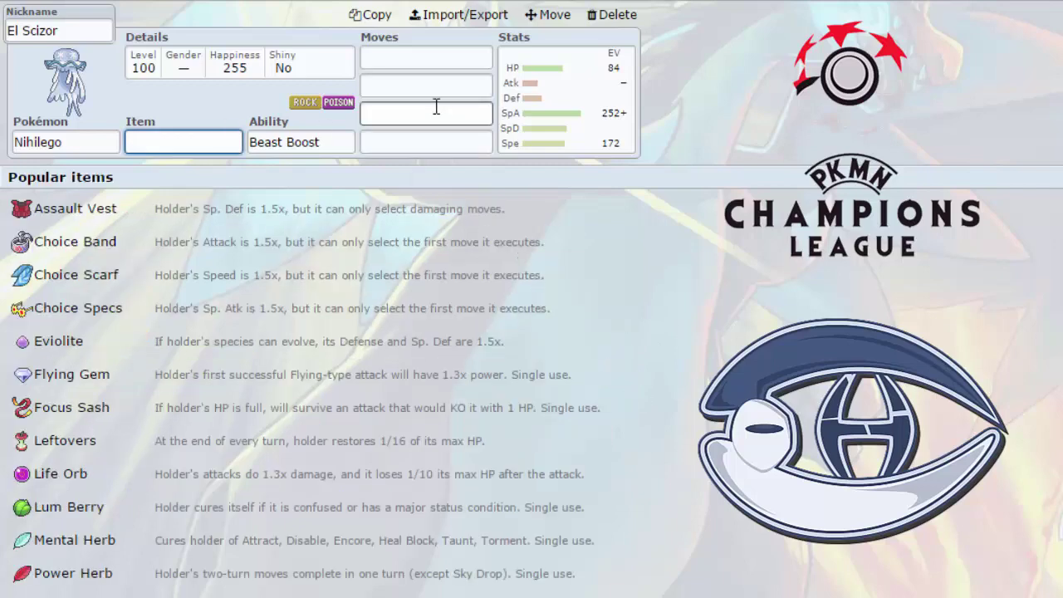
pyautogui.click(396, 105)
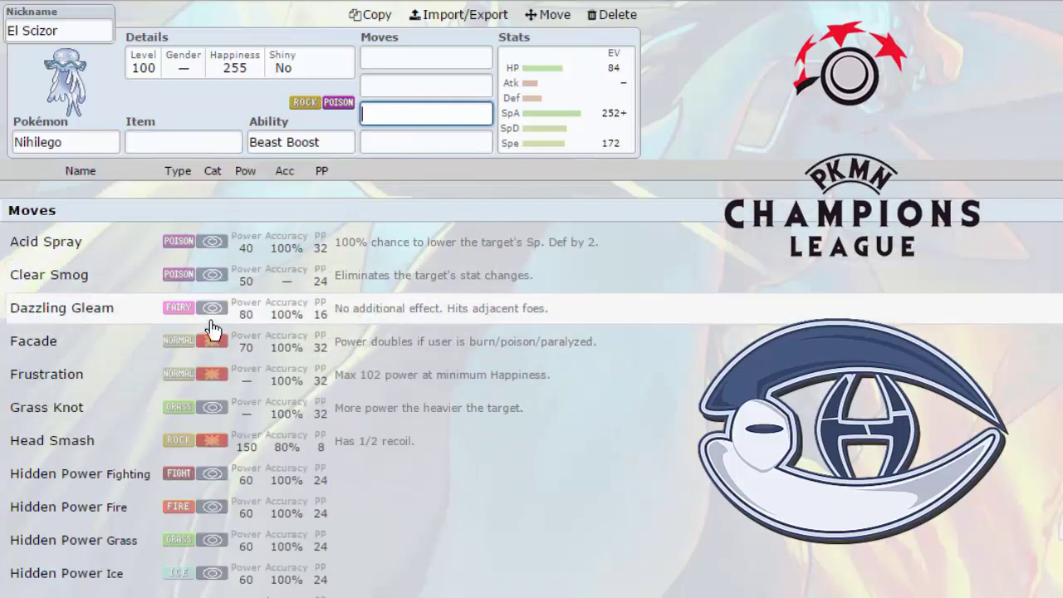
pyautogui.click(587, 139)
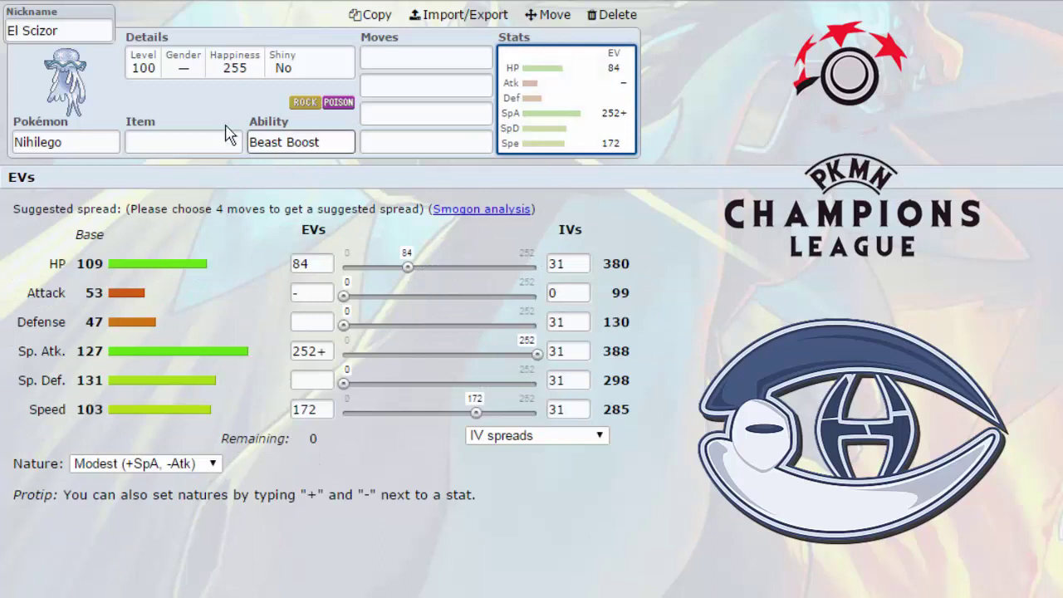
pyautogui.click(372, 115)
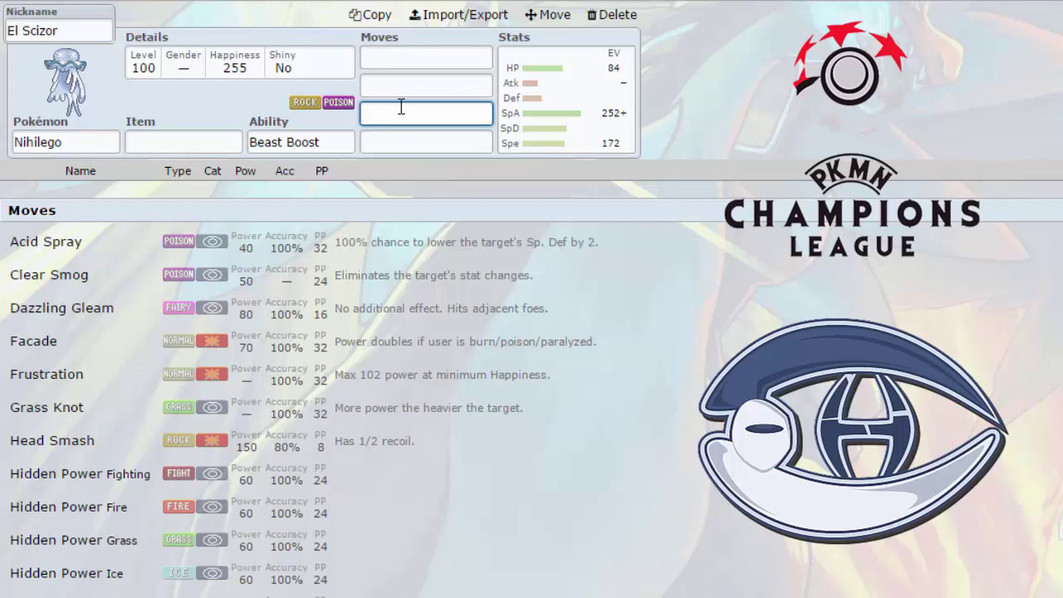
# Recheck Nihilego's available items, empty move slots and the totals of its EV spread.
pyautogui.click(213, 138)
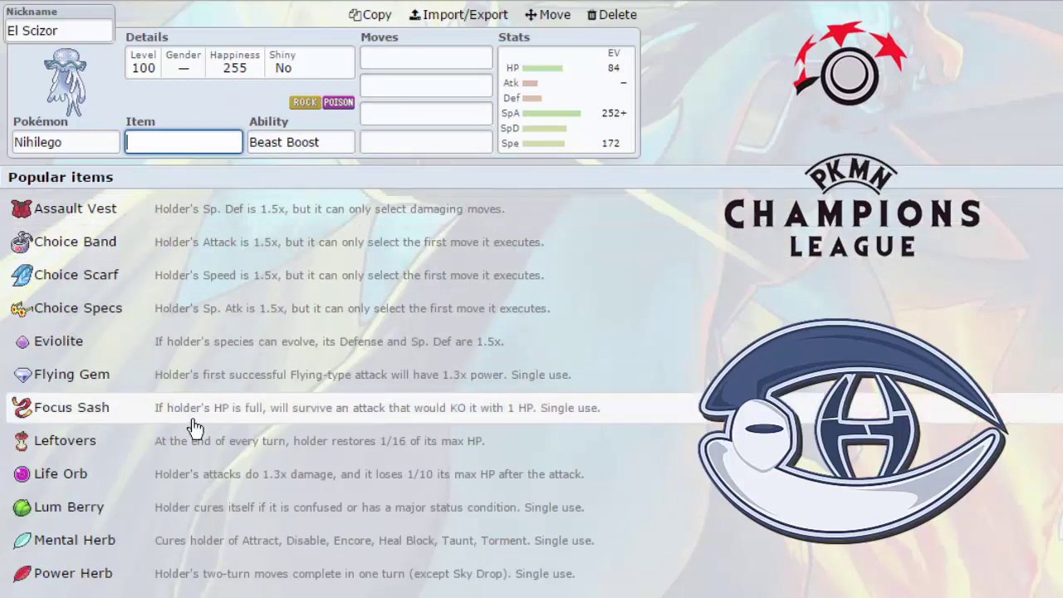
pyautogui.click(563, 108)
pyautogui.click(294, 324)
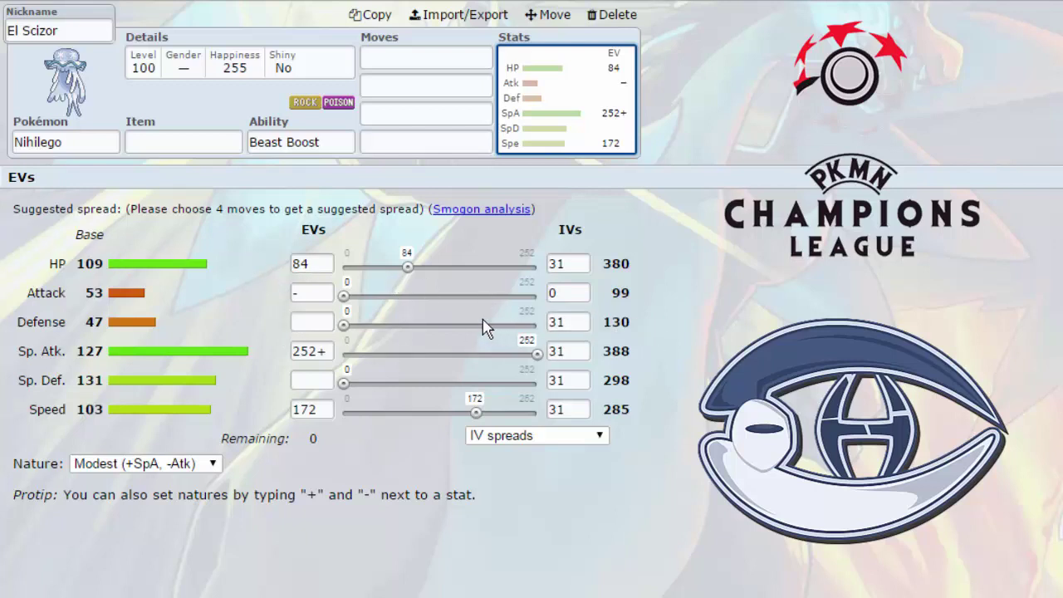
pyautogui.click(415, 55)
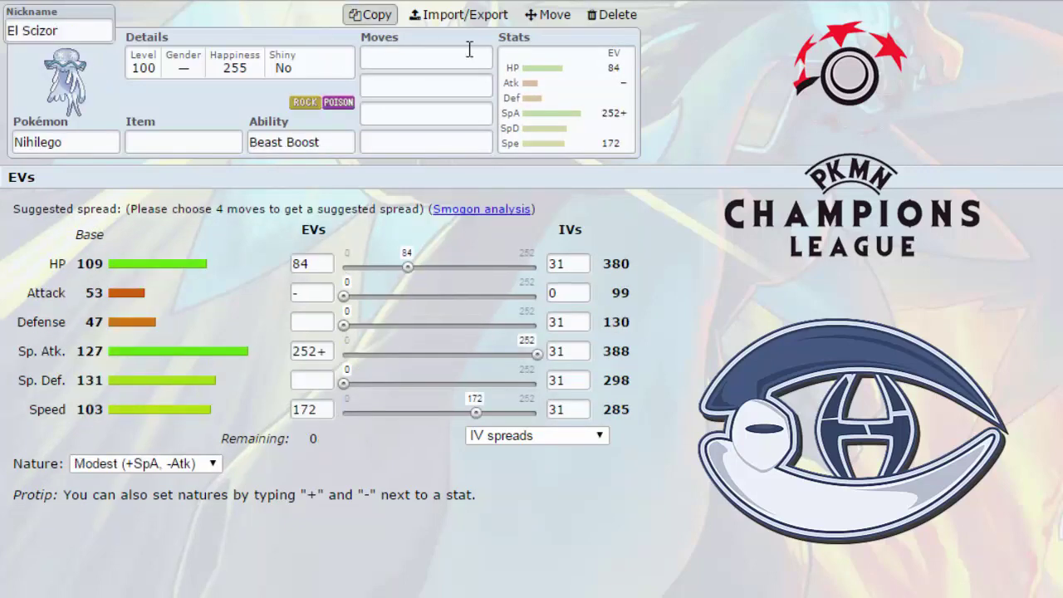
pyautogui.click(448, 55)
pyautogui.click(581, 127)
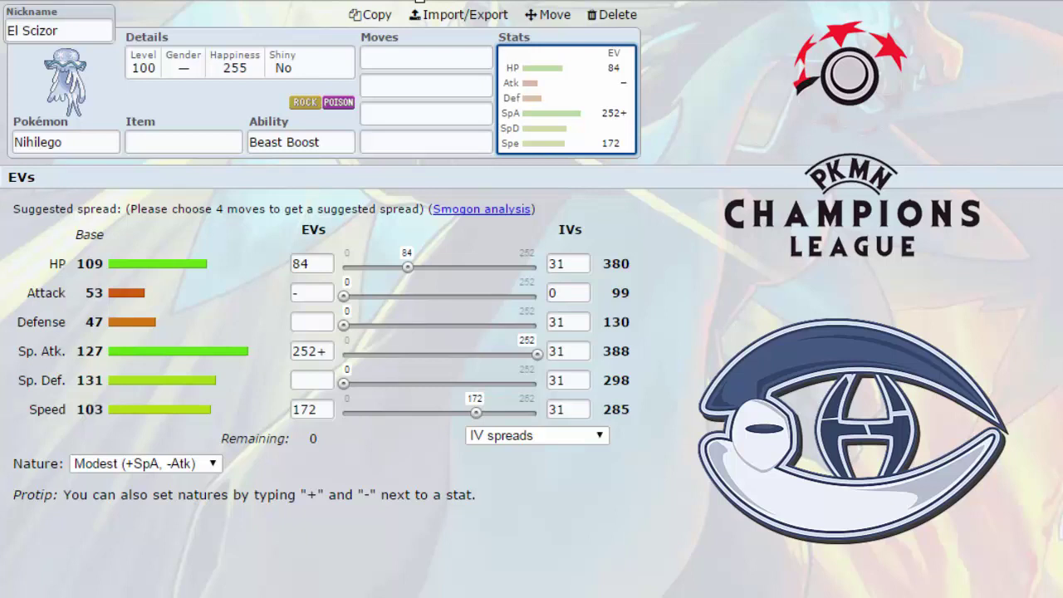
# Switch to Alakazam-Mega, set its ability to Magic Guard and check the ability's description.
pyautogui.click(406, 2)
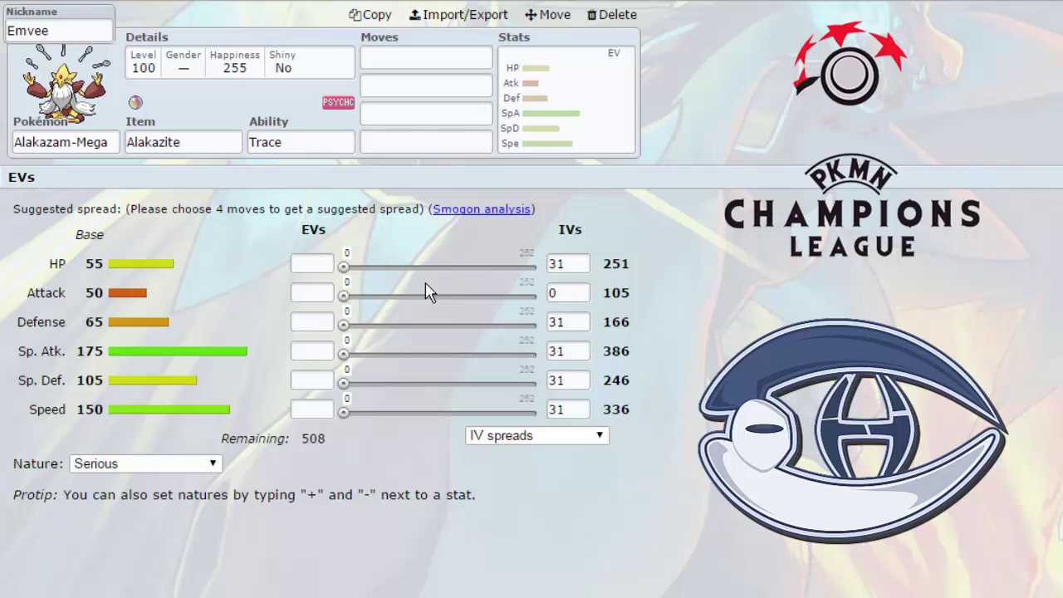
pyautogui.moveTo(346, 273); pyautogui.dragTo(325, 266)
pyautogui.click(275, 143)
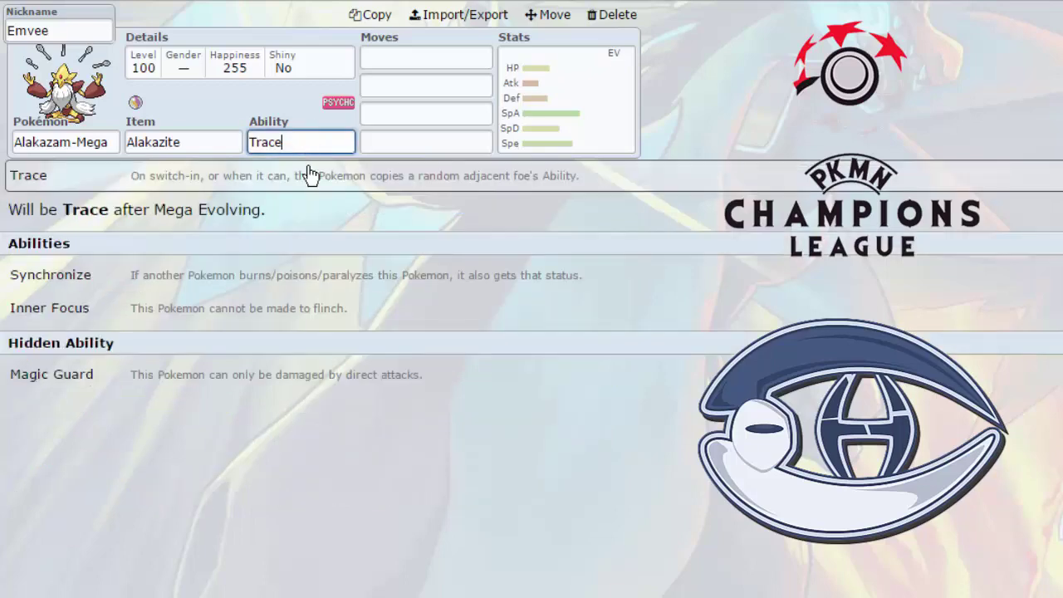
pyautogui.click(112, 381)
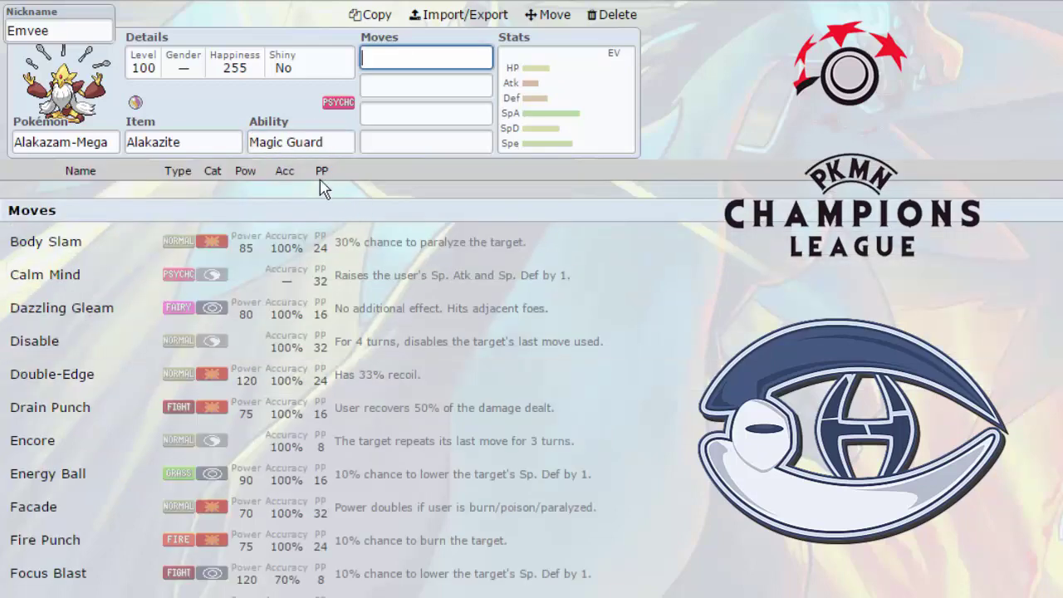
pyautogui.click(332, 137)
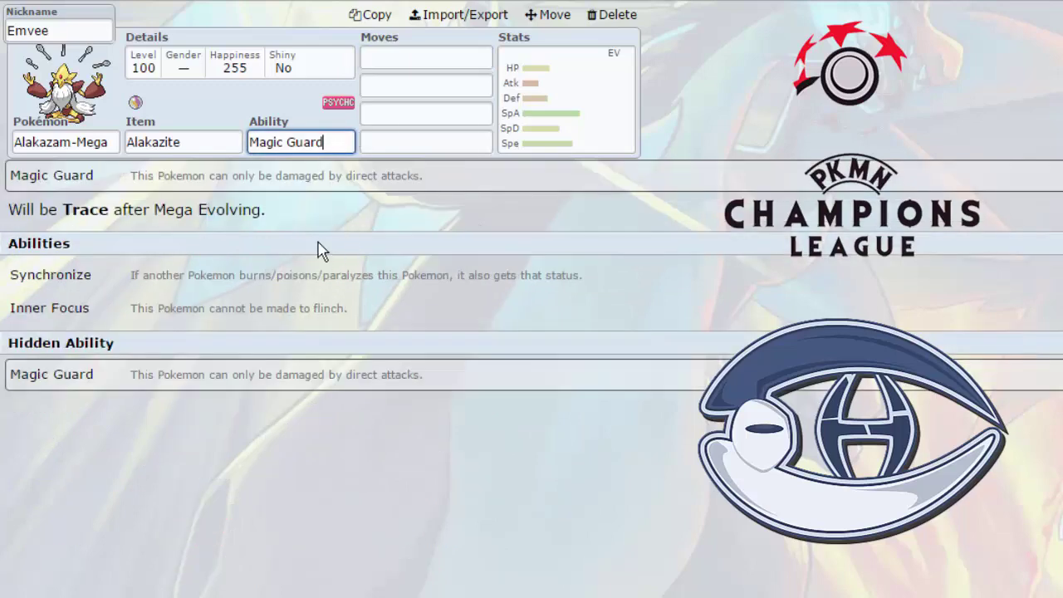
pyautogui.click(381, 51)
pyautogui.click(320, 142)
# Filter the options for Alakazam-Mega's first move to Special moves.
pyautogui.click(389, 55)
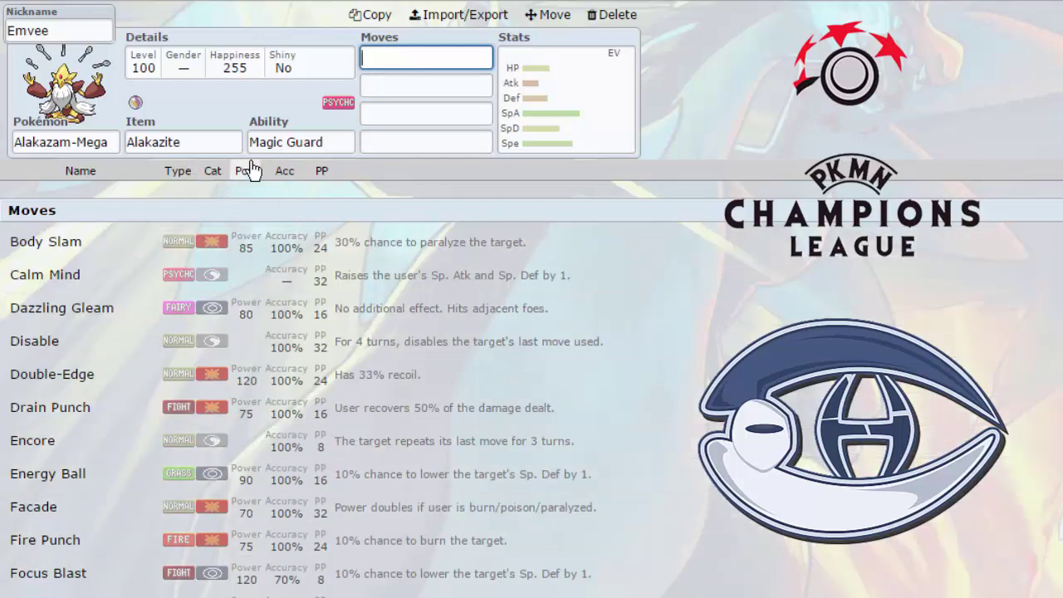
pyautogui.click(214, 171)
pyautogui.click(148, 241)
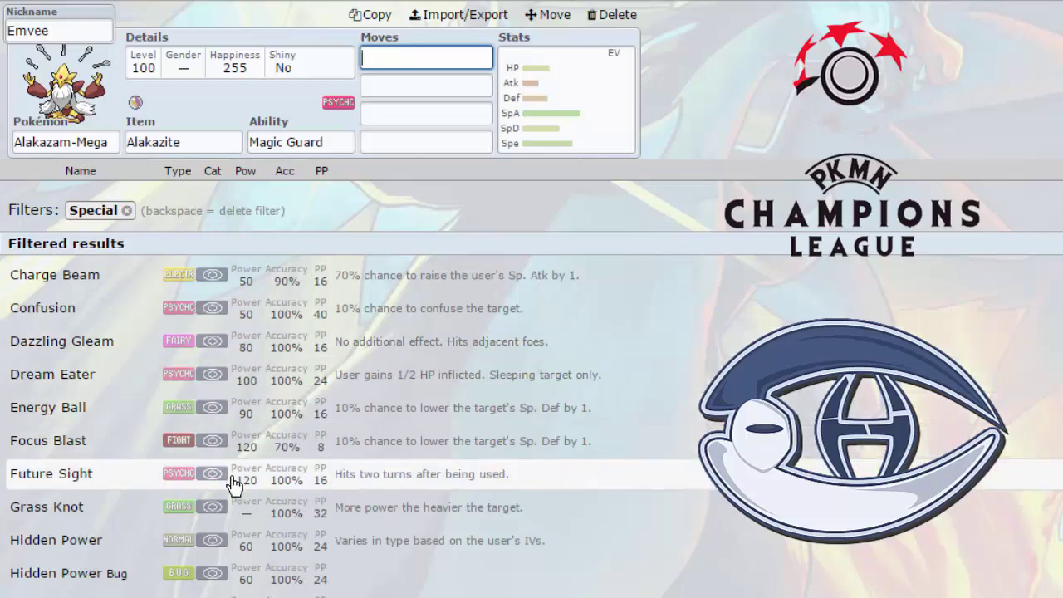
# Examine Alakazam-Mega's special attacks for type coverage, power and side effects.
pyautogui.scroll(-1, 241, 457)
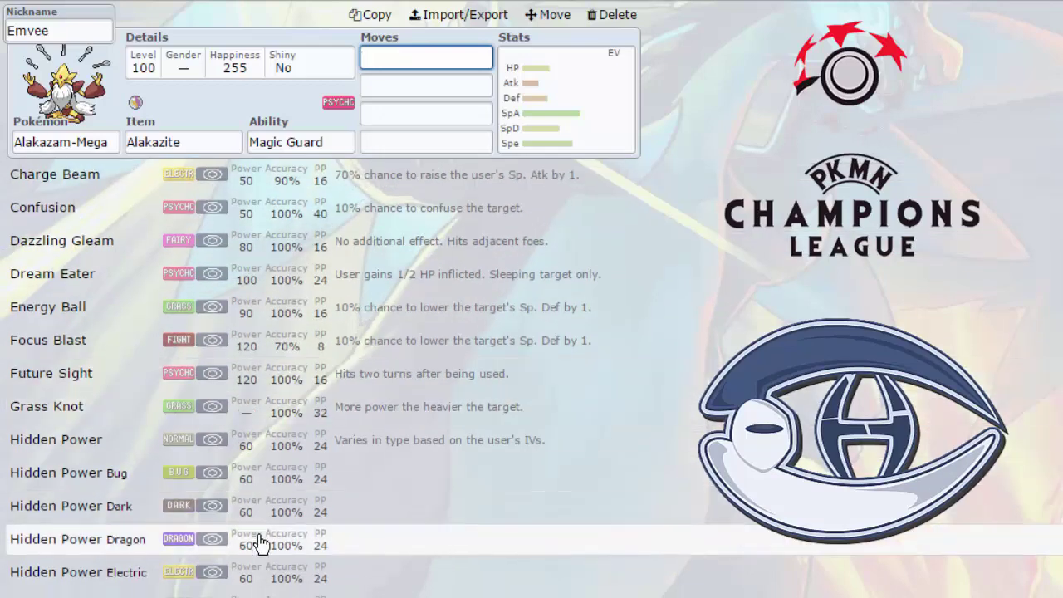
pyautogui.scroll(-2, 215, 541)
pyautogui.scroll(-3, 259, 540)
pyautogui.scroll(-3, 257, 544)
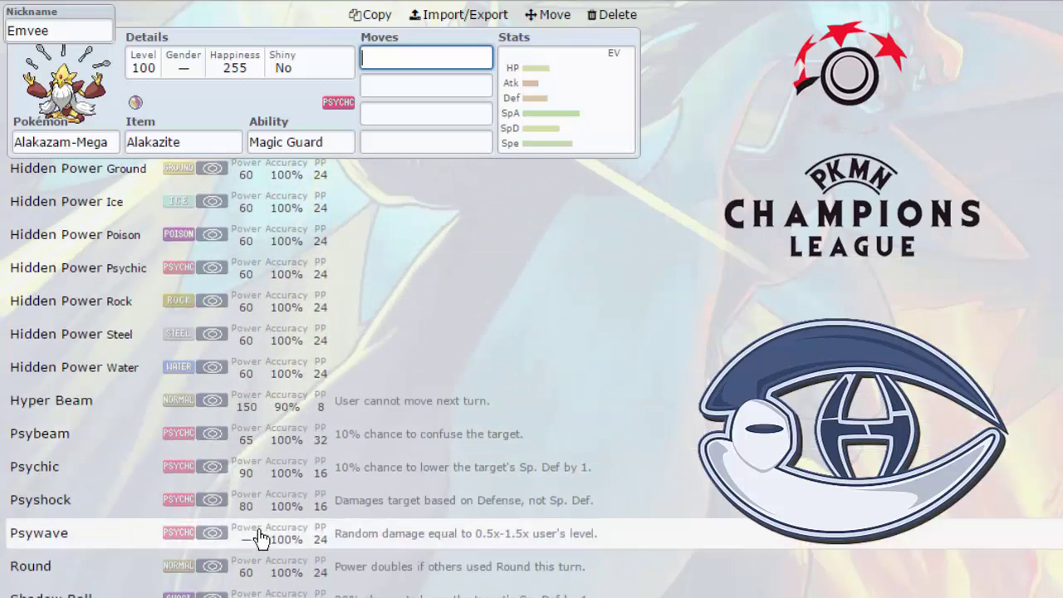
pyautogui.scroll(-1, 250, 548)
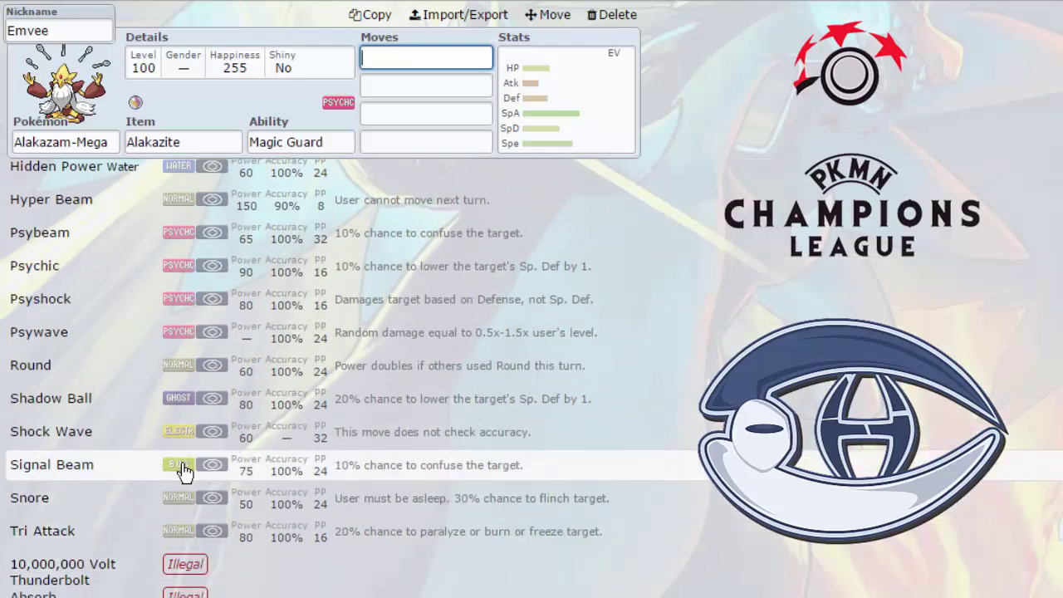
pyautogui.scroll(5, 208, 399)
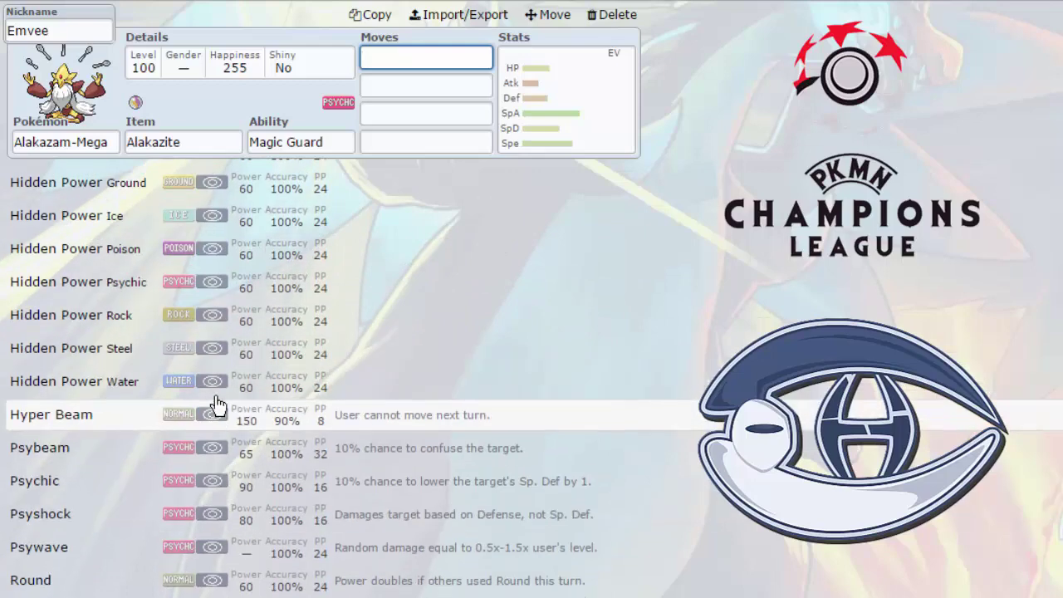
pyautogui.scroll(4, 214, 404)
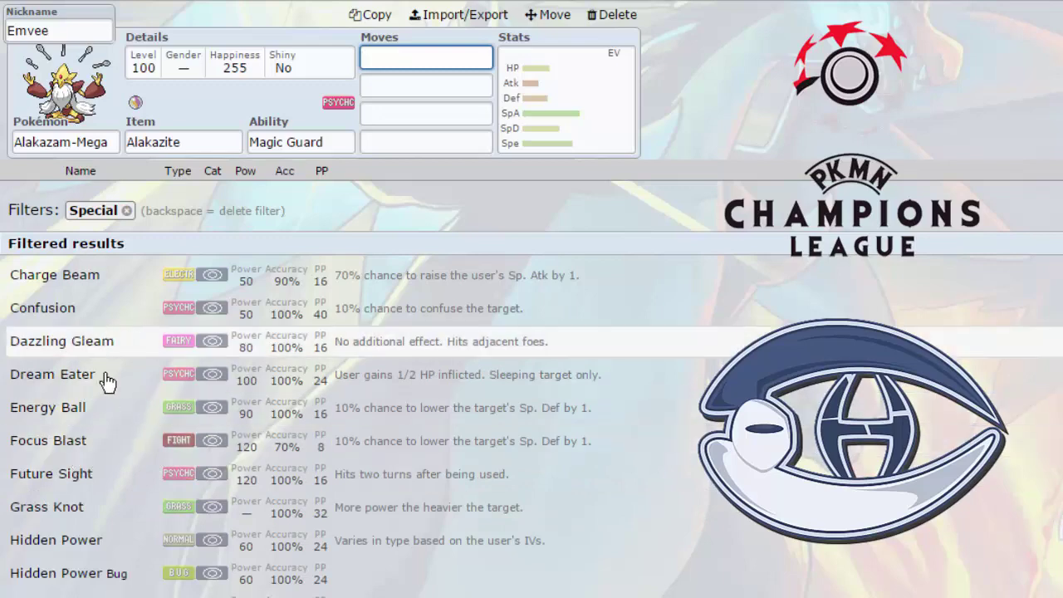
pyautogui.scroll(-10, 209, 439)
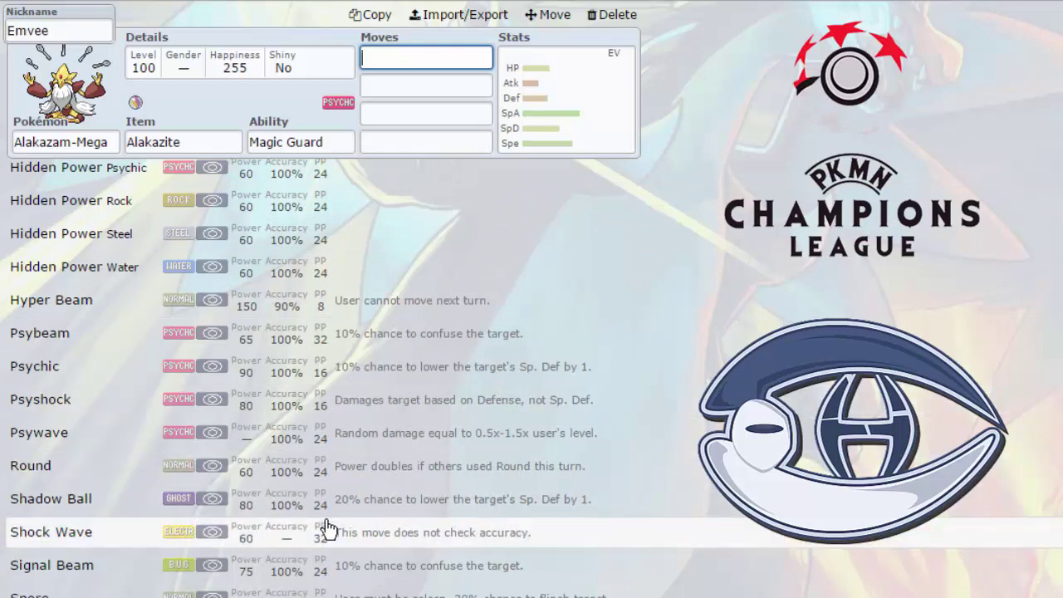
pyautogui.scroll(10, 348, 493)
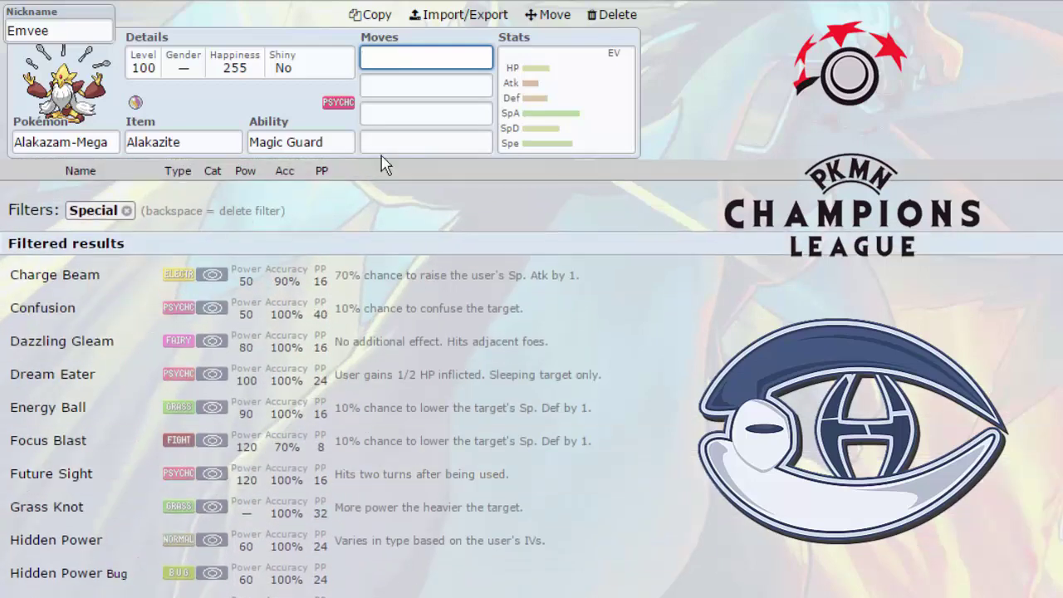
# Review Alakazam-Mega's ability options and read through its full, unfiltered list of main moves.
pyautogui.click(333, 141)
pyautogui.rightClick(342, 135)
pyautogui.click(284, 141)
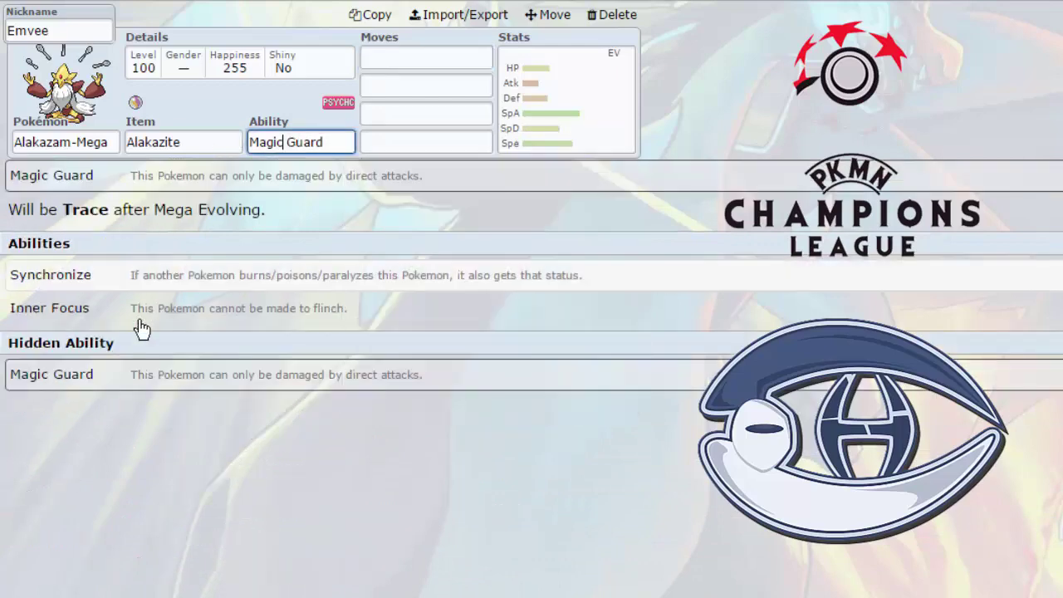
pyautogui.click(365, 58)
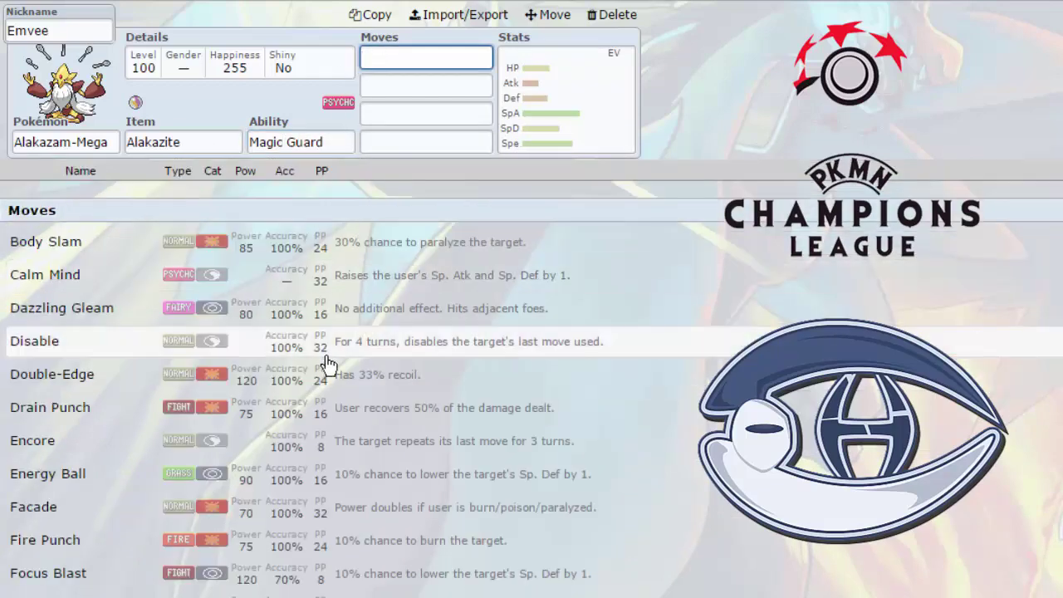
pyautogui.scroll(-5, 328, 365)
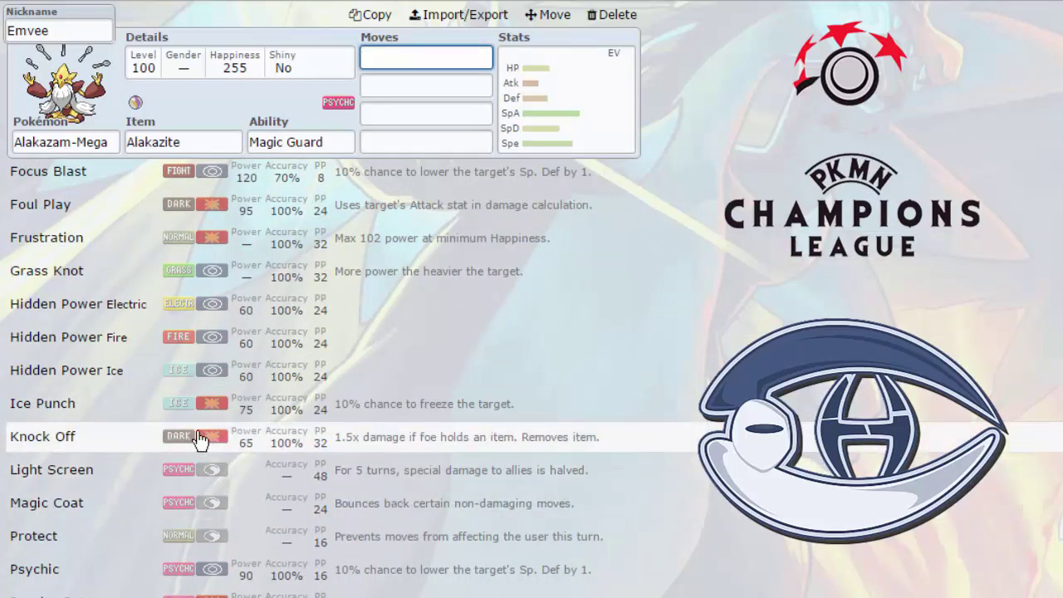
pyautogui.scroll(2, 184, 432)
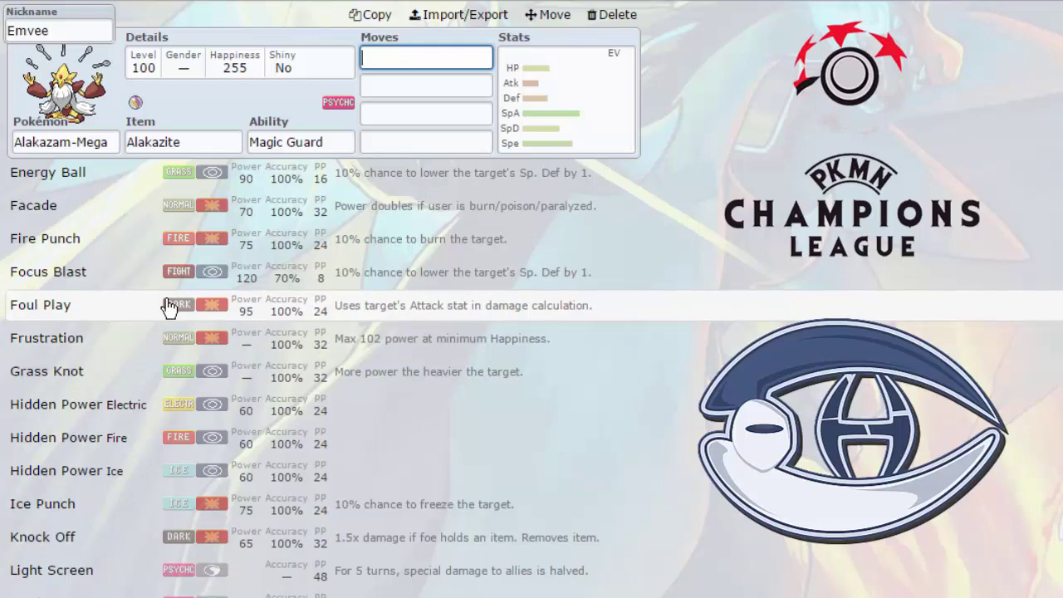
pyautogui.scroll(-4, 137, 457)
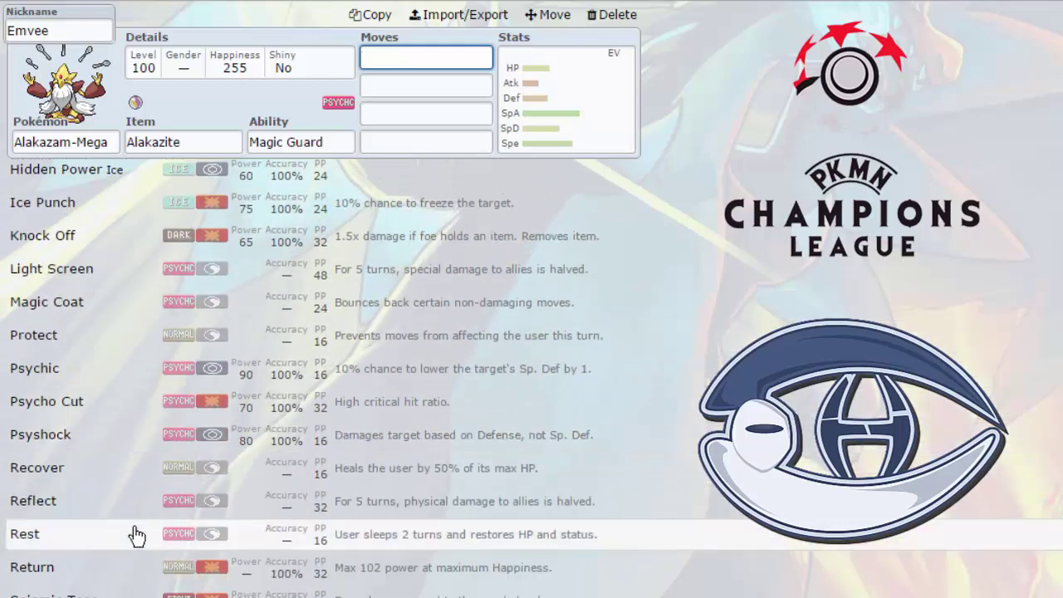
pyautogui.scroll(-3, 136, 536)
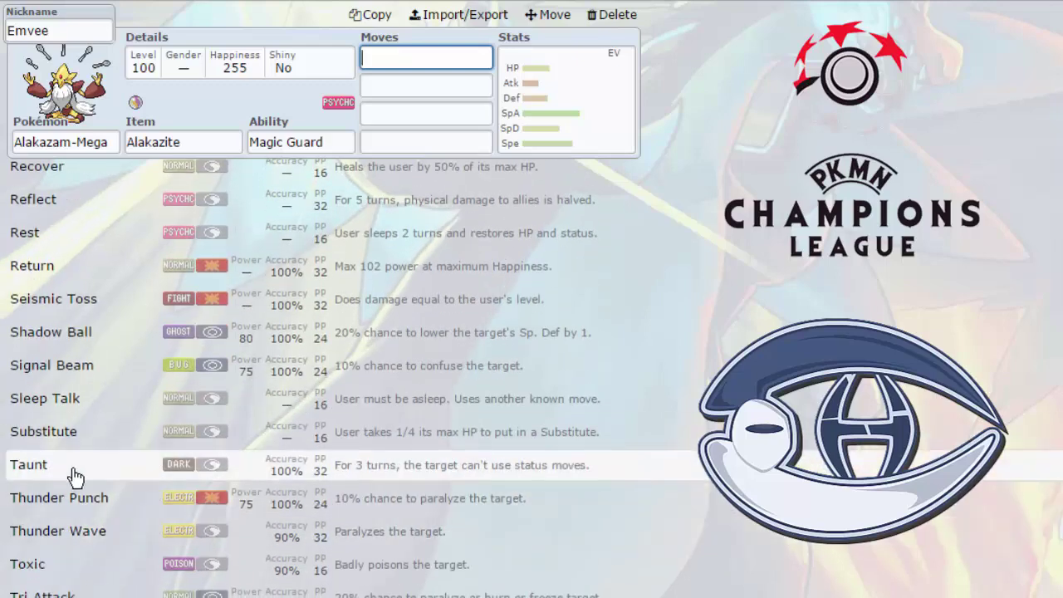
pyautogui.scroll(-1, 133, 494)
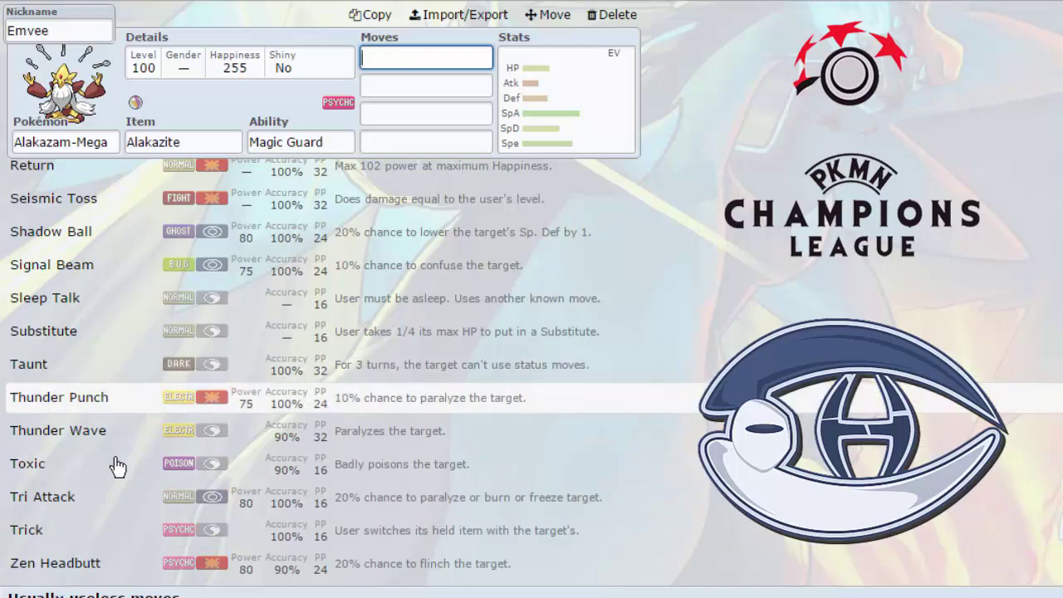
pyautogui.scroll(6, 124, 463)
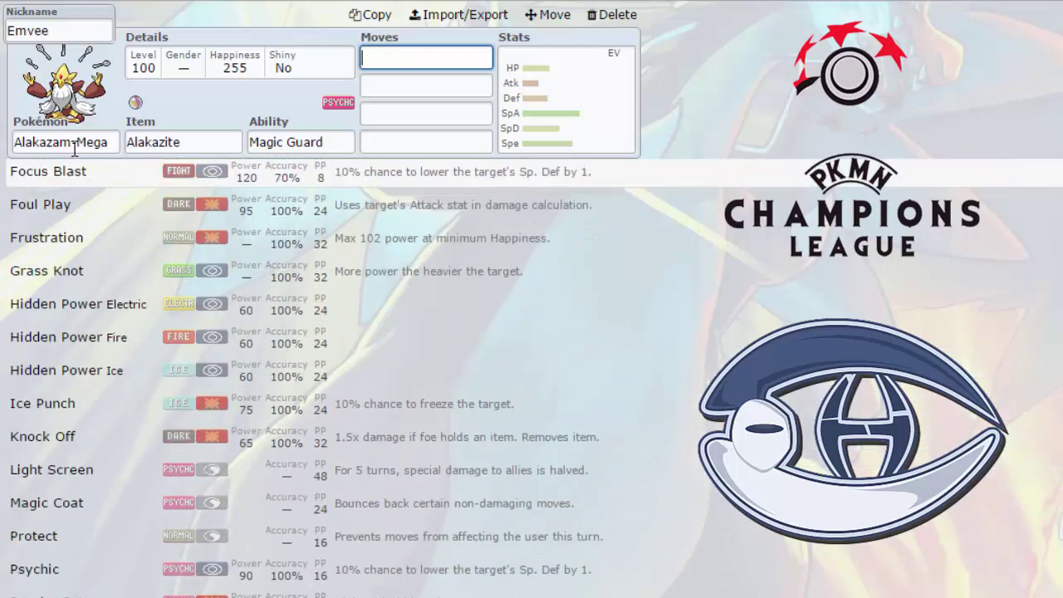
pyautogui.scroll(4, 119, 415)
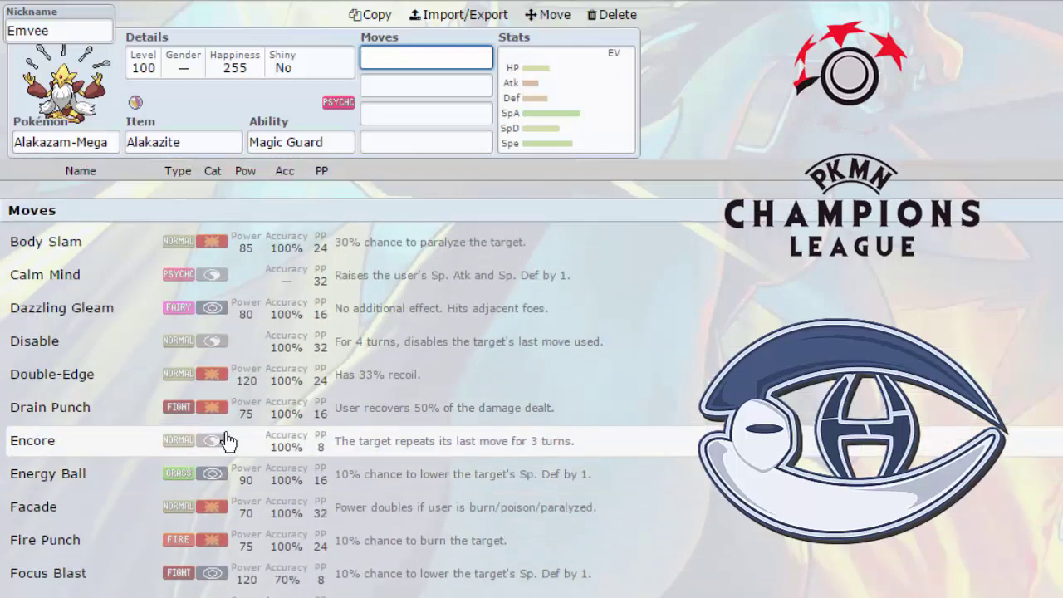
# Examine the usually useless moves available to Alakazam-Mega for niche support options.
pyautogui.scroll(-10, 219, 441)
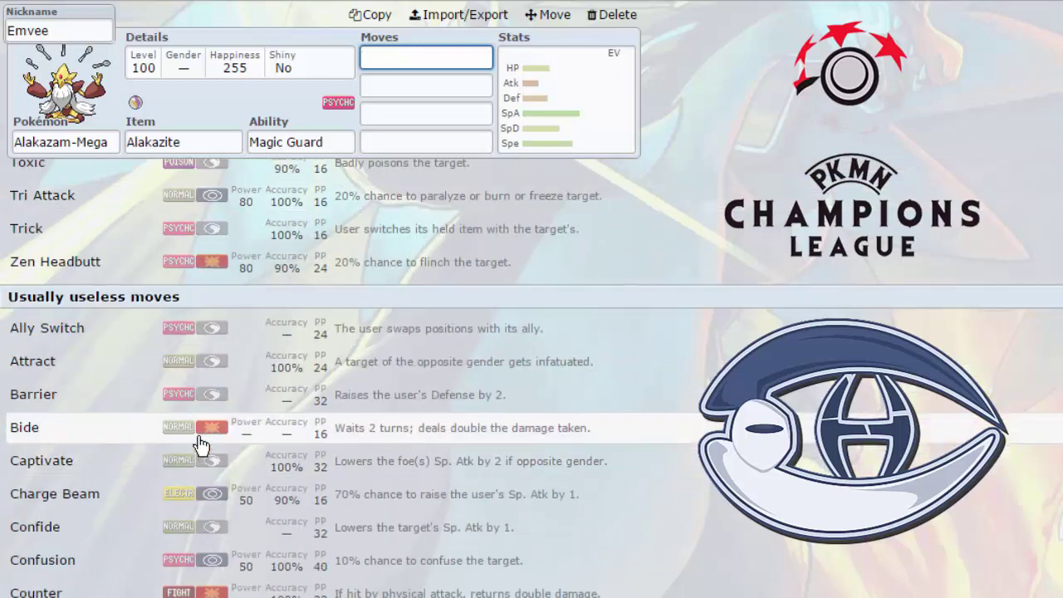
pyautogui.scroll(-5, 196, 440)
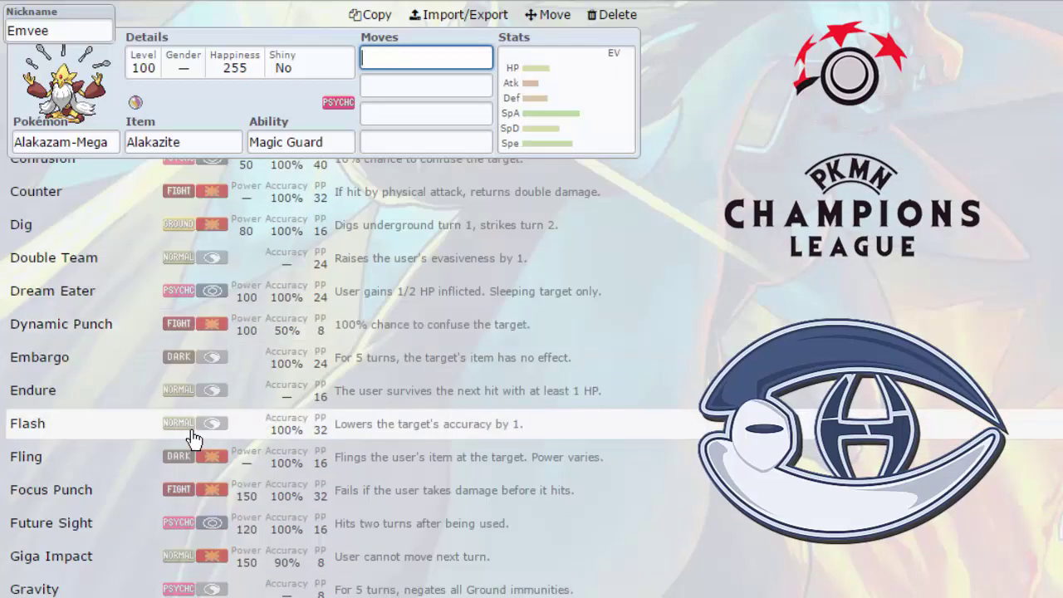
pyautogui.scroll(-6, 191, 437)
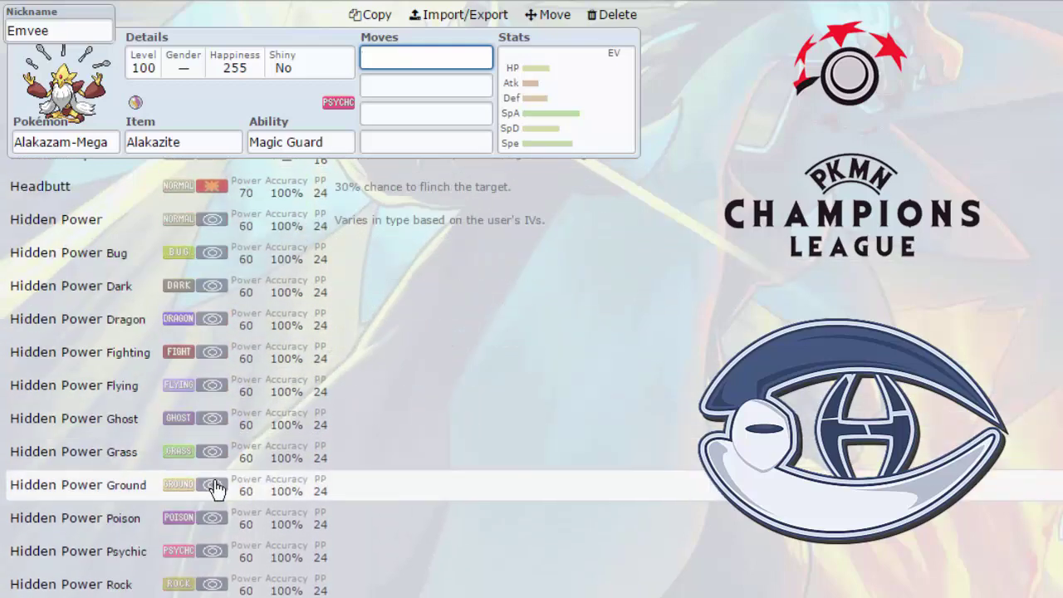
pyautogui.scroll(-4, 214, 488)
pyautogui.scroll(-3, 207, 490)
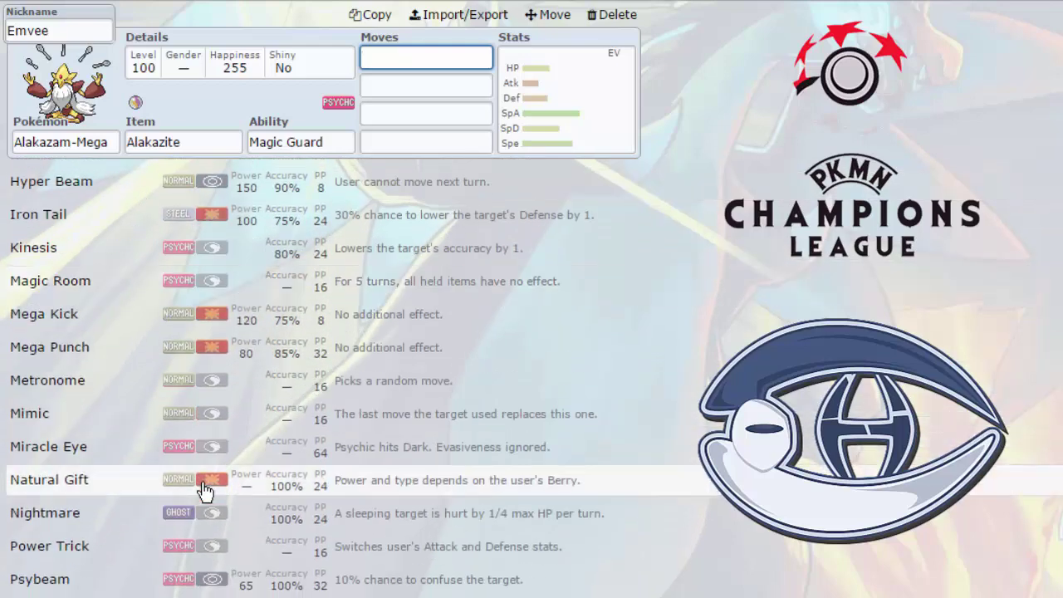
pyautogui.scroll(-5, 203, 488)
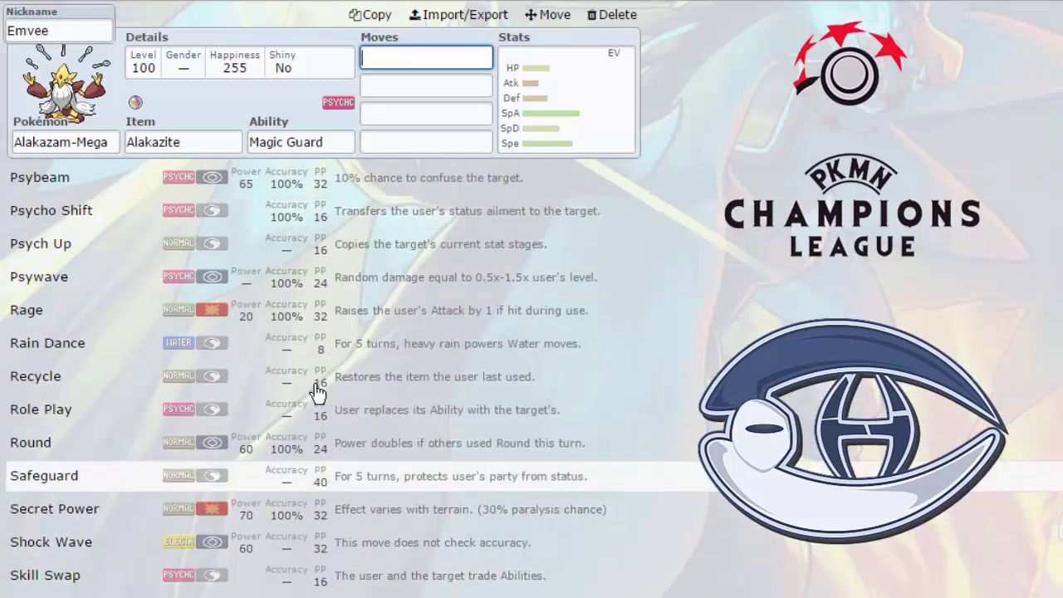
pyautogui.scroll(-2, 309, 392)
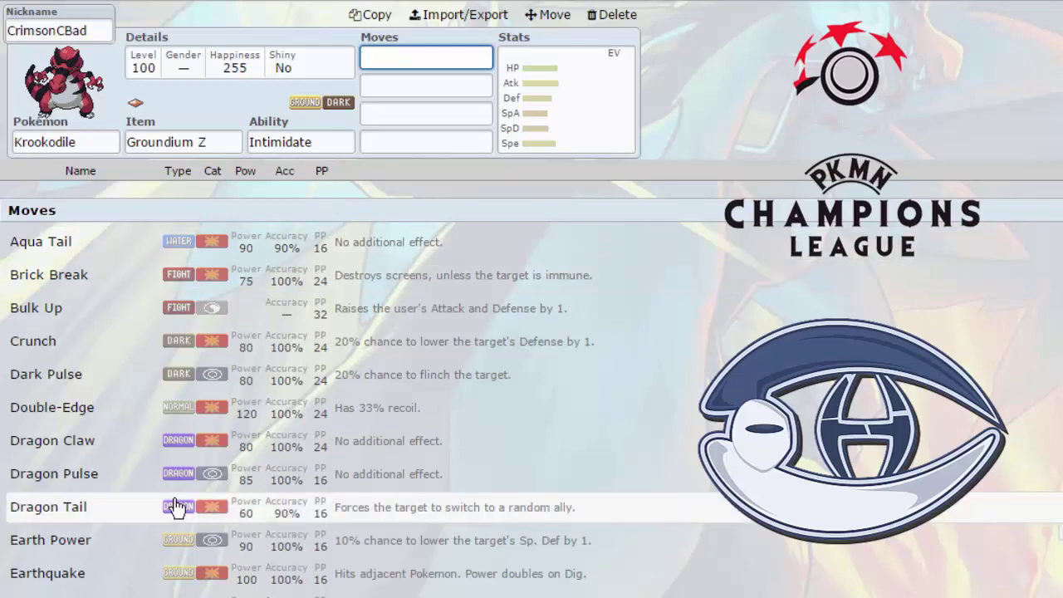
# Look through Krookodile's move list for physical attacks and utility options.
pyautogui.scroll(-1, 261, 475)
pyautogui.scroll(-1, 249, 483)
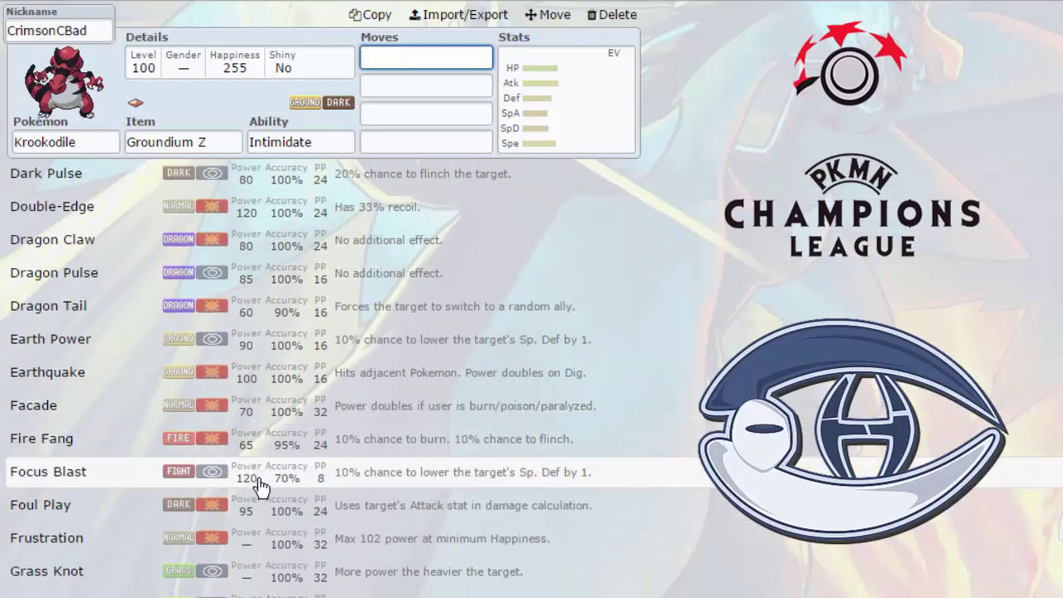
pyautogui.scroll(-2, 247, 490)
pyautogui.scroll(-2, 196, 548)
pyautogui.scroll(-1, 356, 579)
pyautogui.scroll(-2, 199, 539)
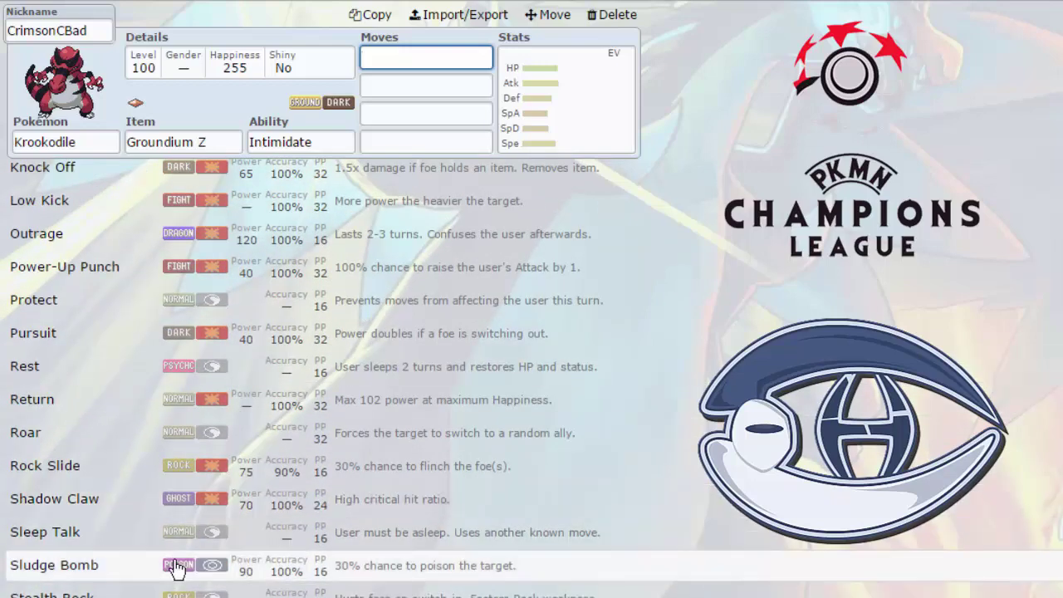
pyautogui.scroll(-1, 166, 507)
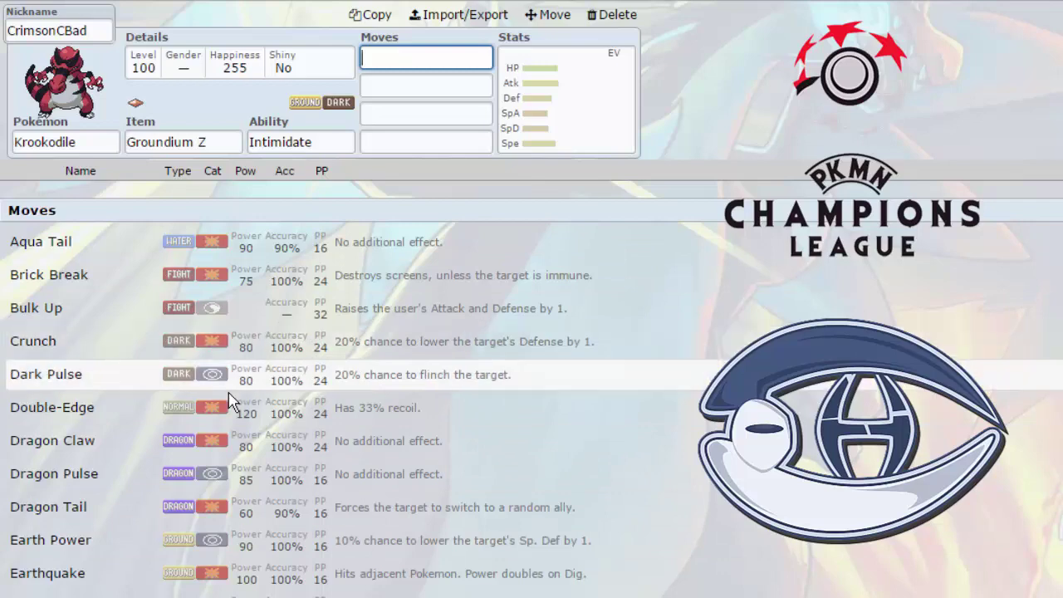
# Compare Krookodile's ability options by trying Moxie and switching back to Intimidate.
pyautogui.scroll(-2, 251, 480)
pyautogui.click(290, 142)
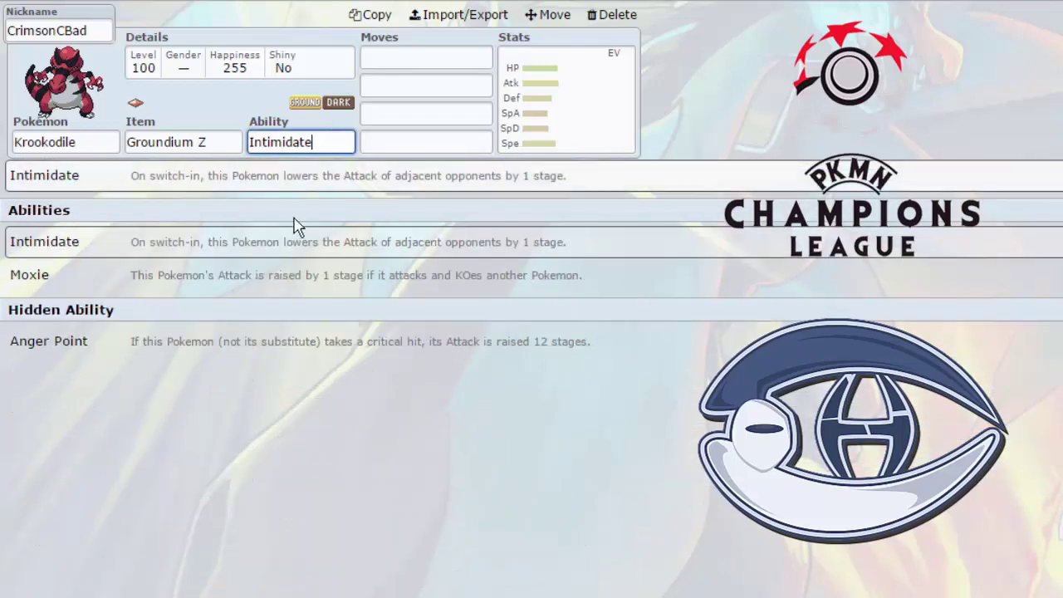
pyautogui.click(130, 289)
pyautogui.click(315, 139)
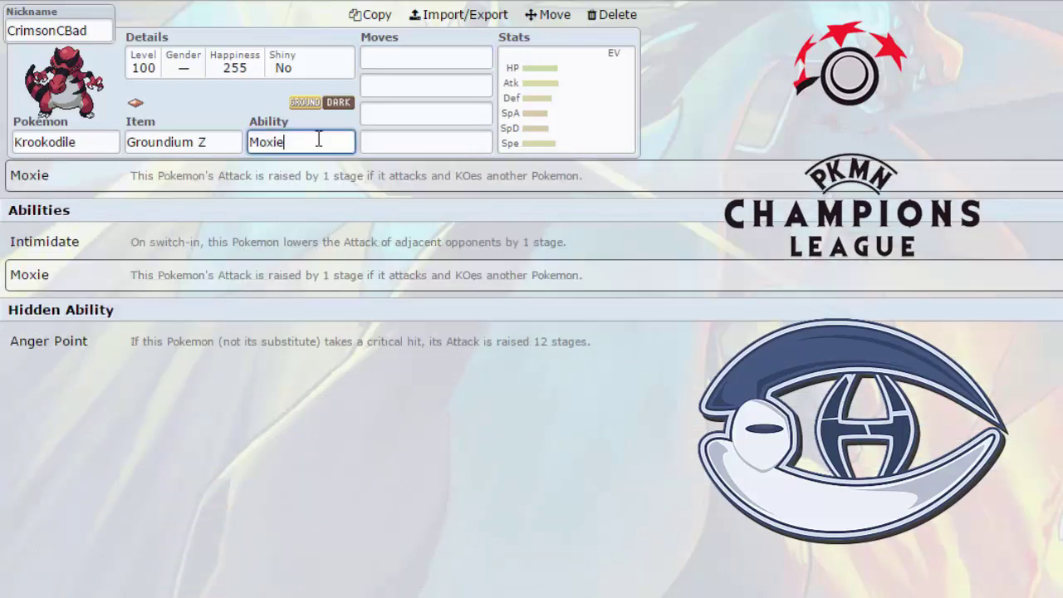
pyautogui.click(80, 258)
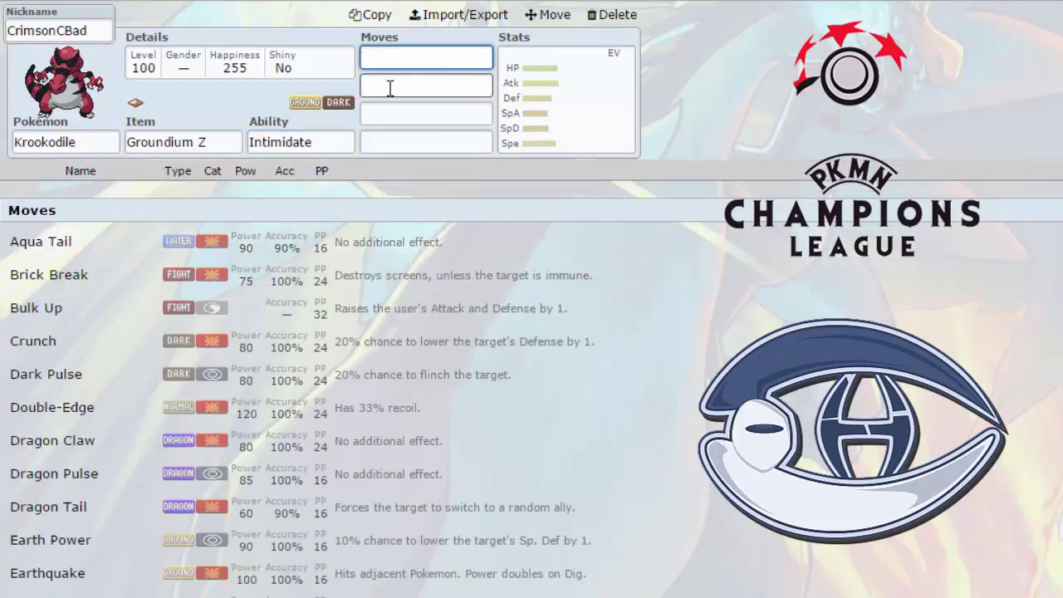
pyautogui.click(390, 88)
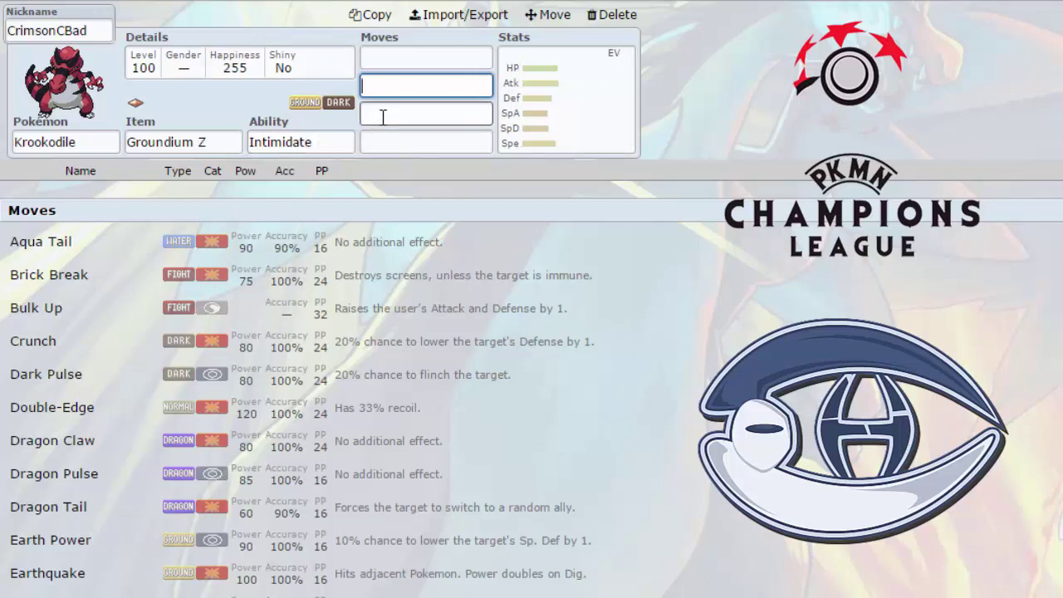
# Set Krookodile's ability to Moxie.
pyautogui.click(320, 141)
pyautogui.click(204, 282)
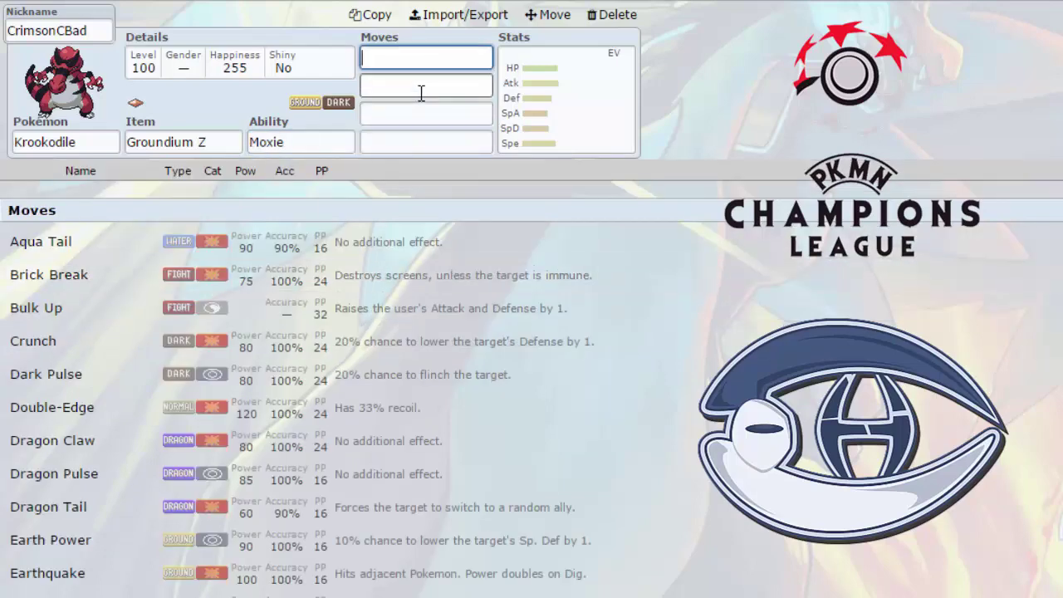
pyautogui.scroll(-1, 315, 291)
# Give Krookodile 252 Speed EVs and a Jolly nature that raises Speed and lowers Special Attack.
pyautogui.click(544, 78)
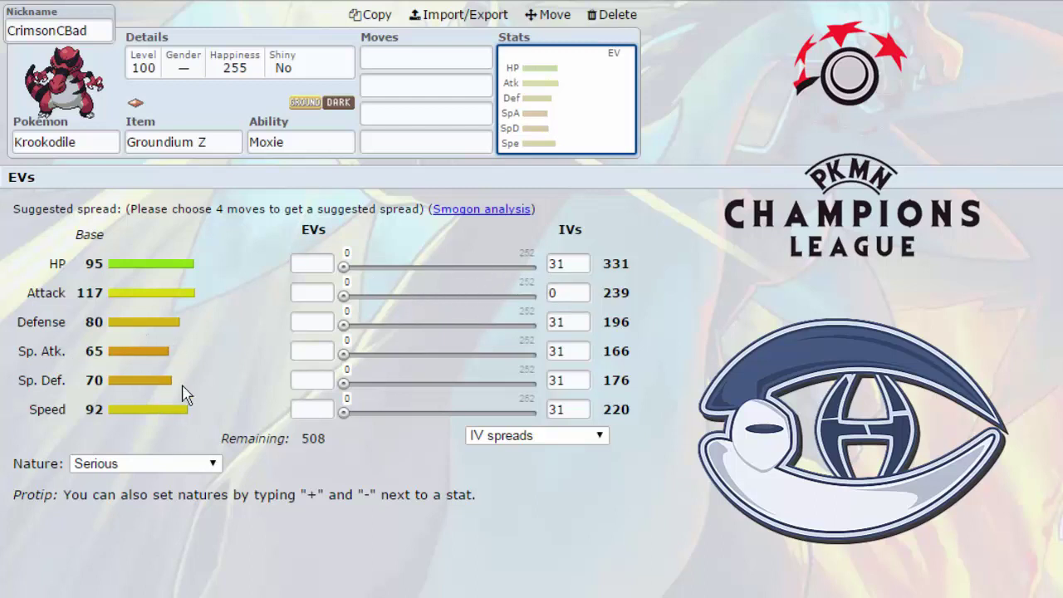
pyautogui.click(293, 143)
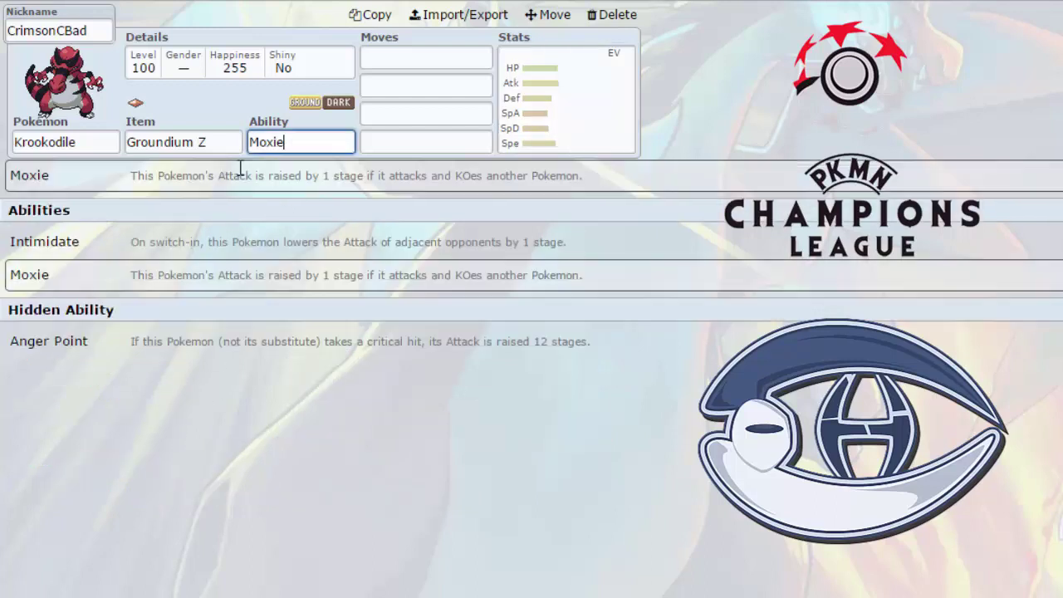
pyautogui.click(557, 102)
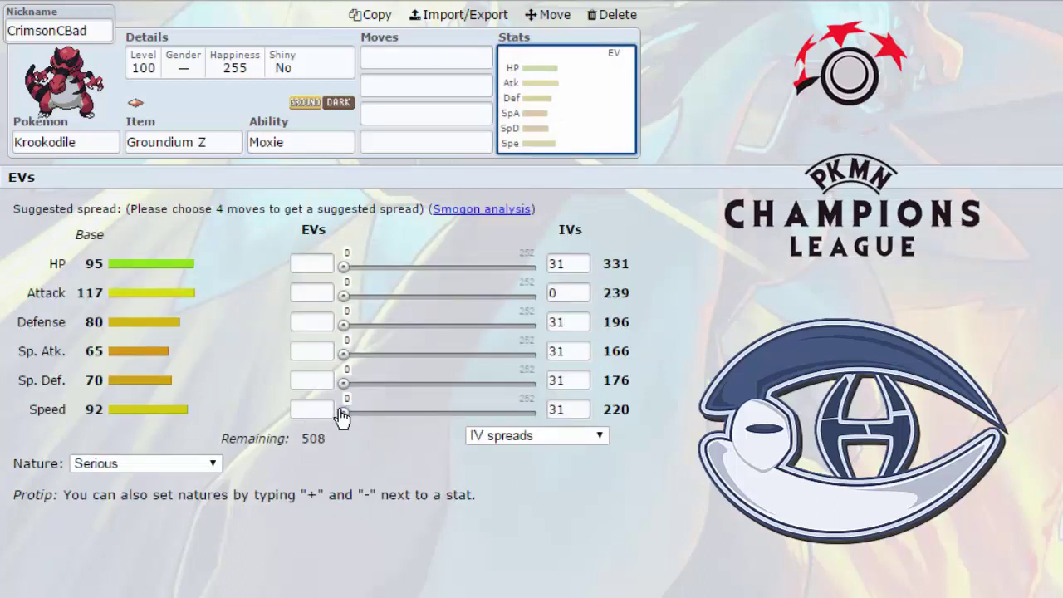
pyautogui.moveTo(343, 412); pyautogui.dragTo(654, 404)
pyautogui.write('+')
pyautogui.click(309, 351)
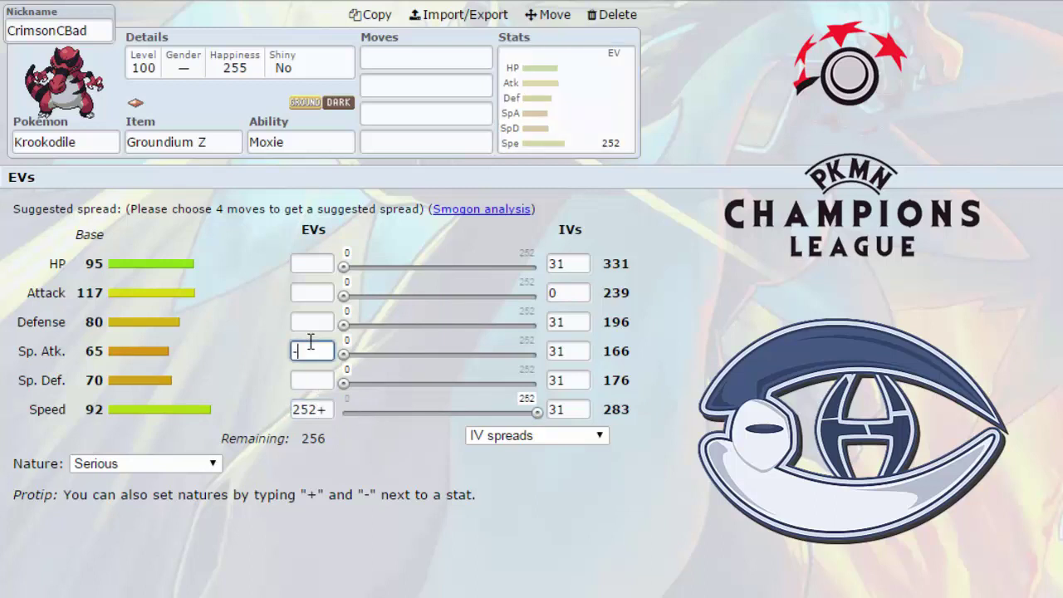
pyautogui.write('-')
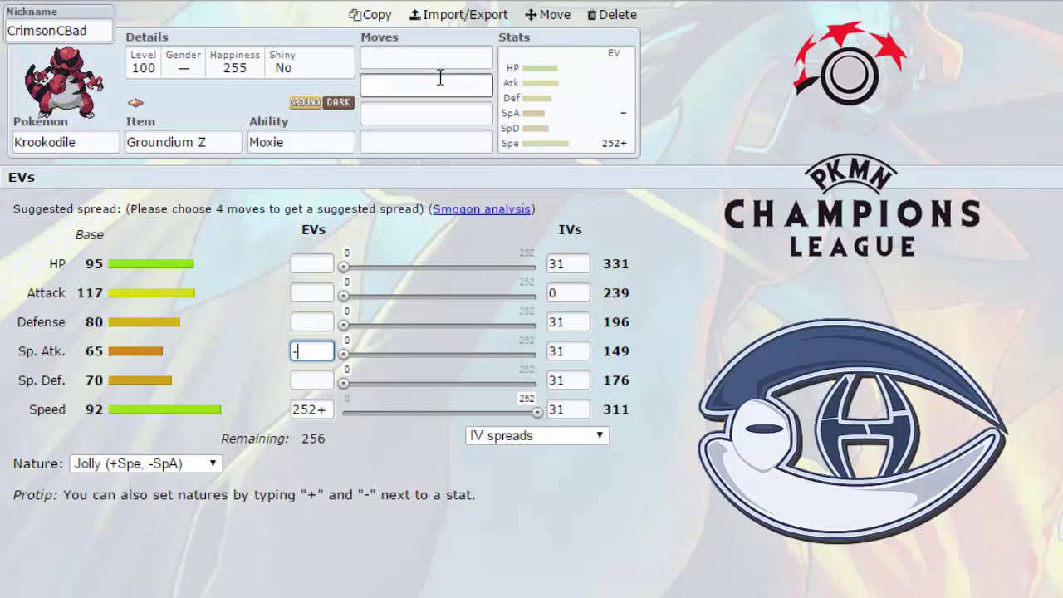
# Read through Krookodile's main moves for physical attacks, coverage, boosting and utility options that suit a fast Moxie set.
pyautogui.click(415, 62)
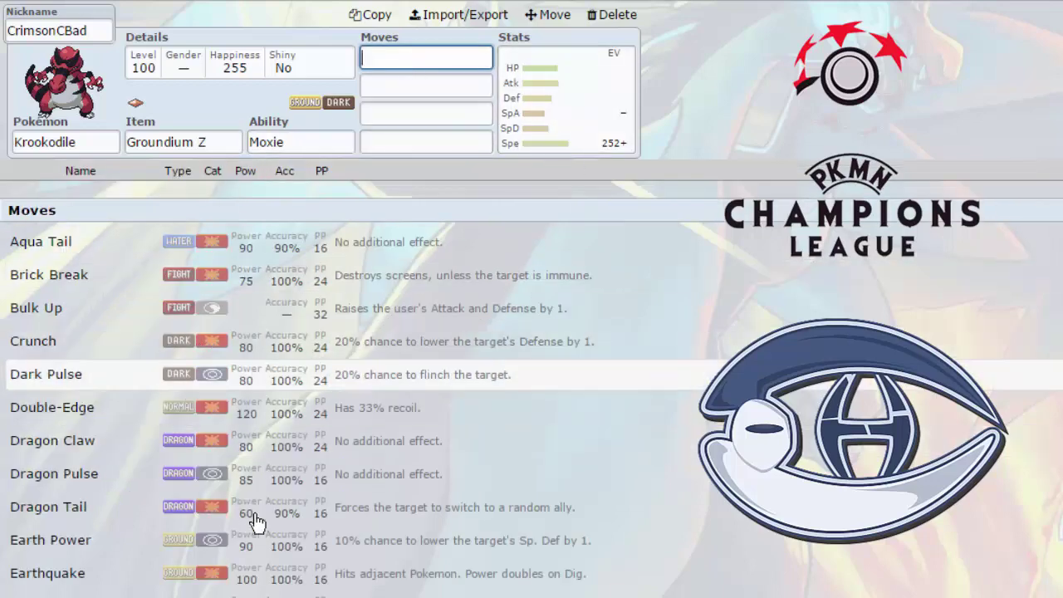
pyautogui.scroll(-2, 283, 486)
pyautogui.scroll(-3, 282, 486)
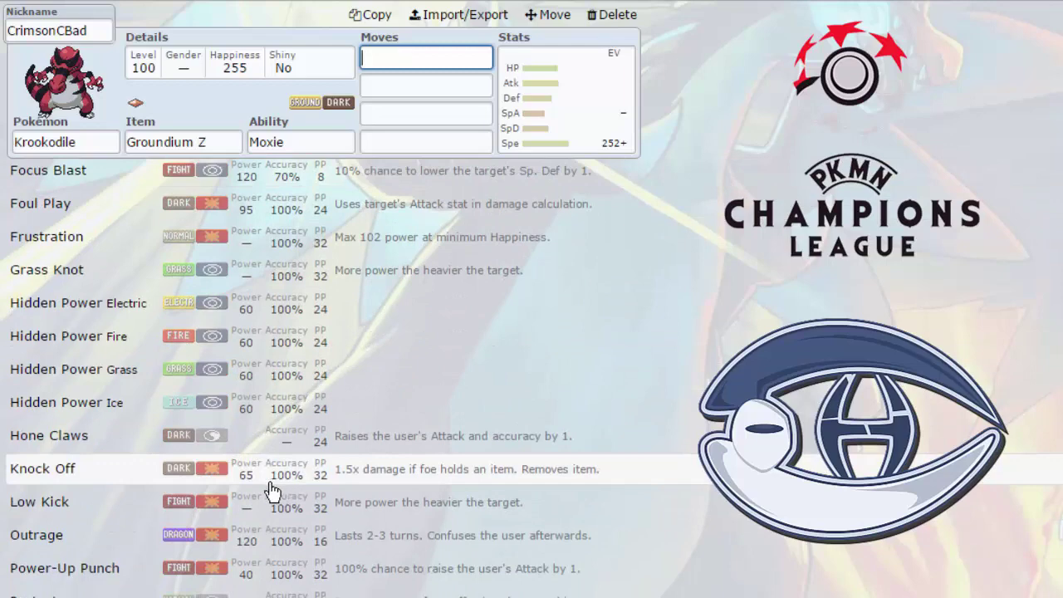
pyautogui.scroll(-3, 237, 515)
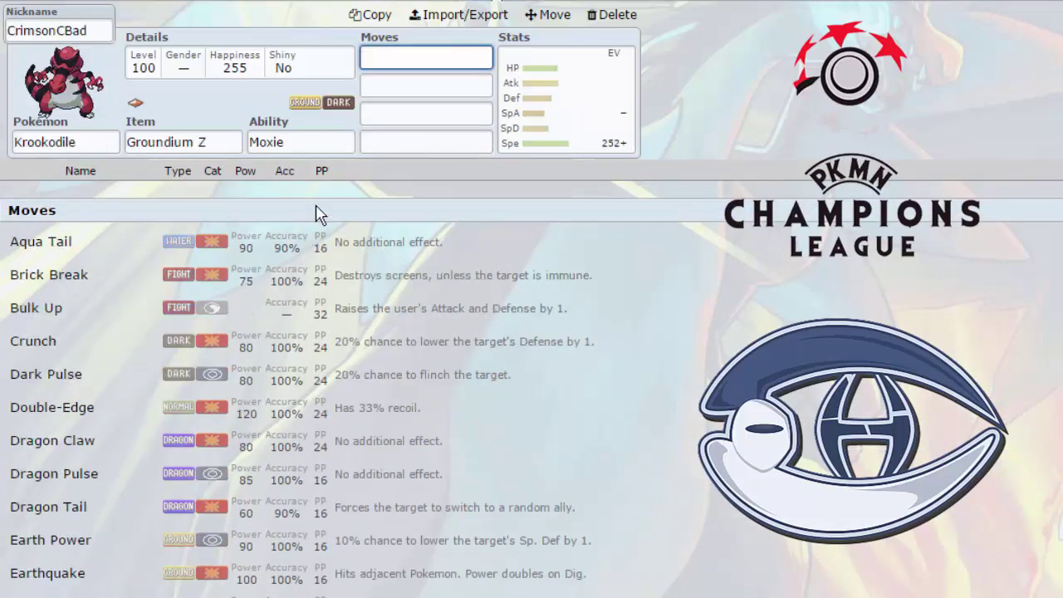
pyautogui.scroll(-5, 292, 403)
pyautogui.scroll(-20, 290, 407)
pyautogui.scroll(-12, 283, 416)
pyautogui.scroll(-10, 276, 425)
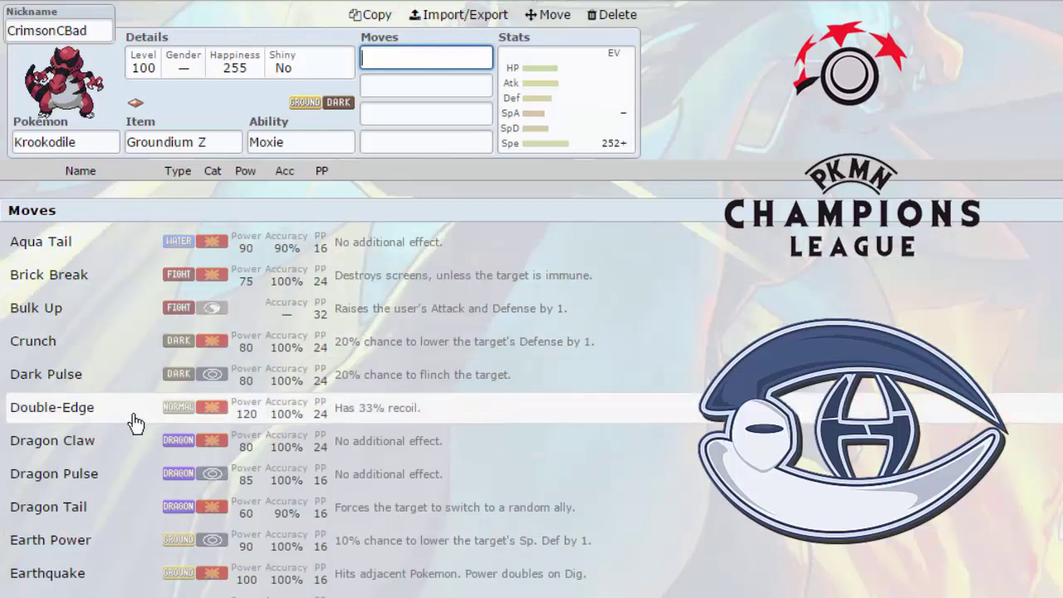
pyautogui.scroll(-5, 135, 424)
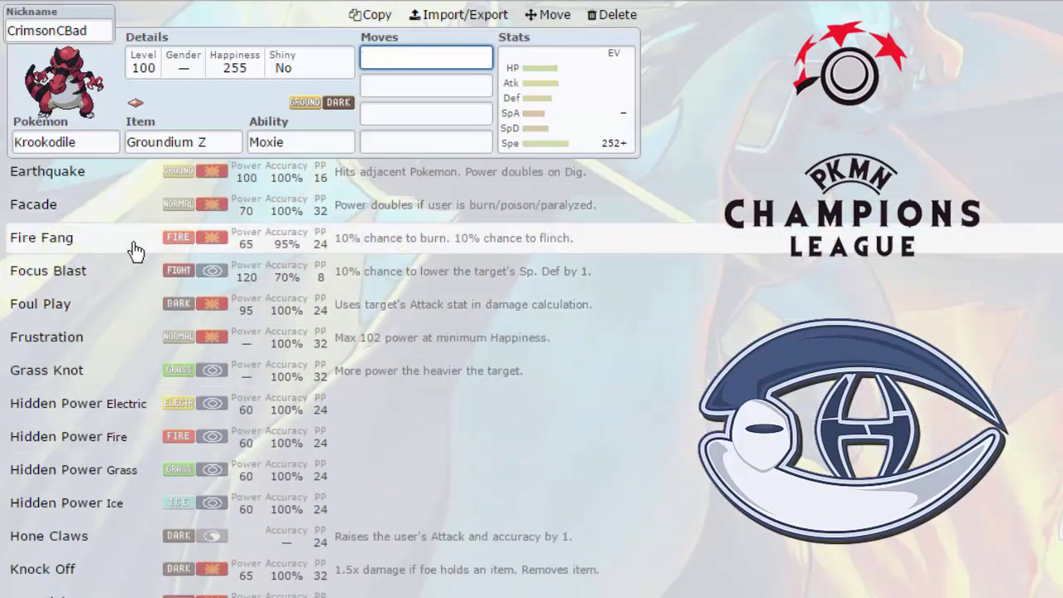
pyautogui.scroll(-4, 148, 494)
pyautogui.scroll(-4, 154, 527)
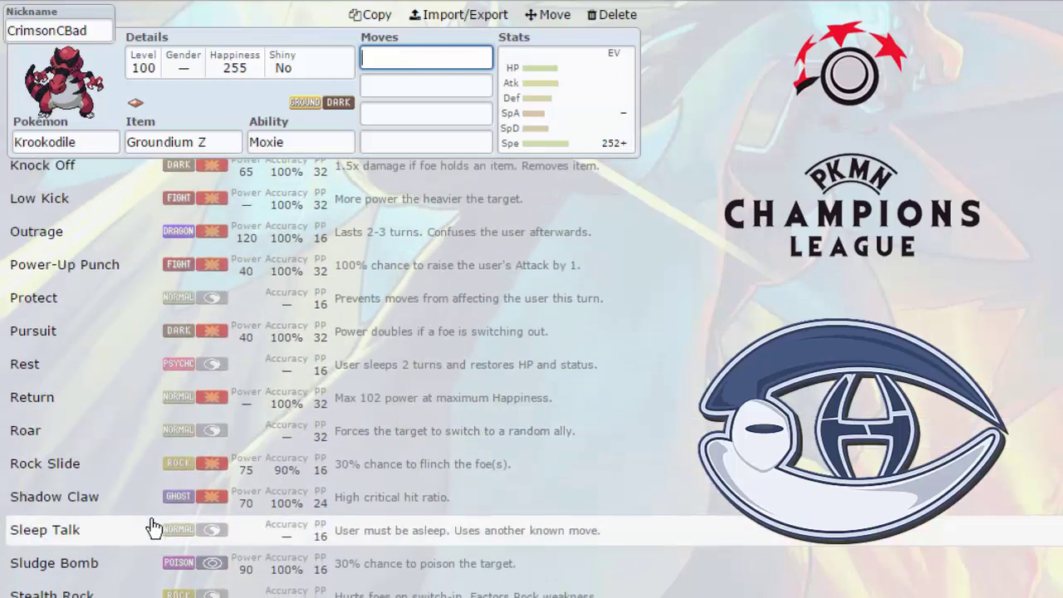
pyautogui.scroll(-4, 154, 527)
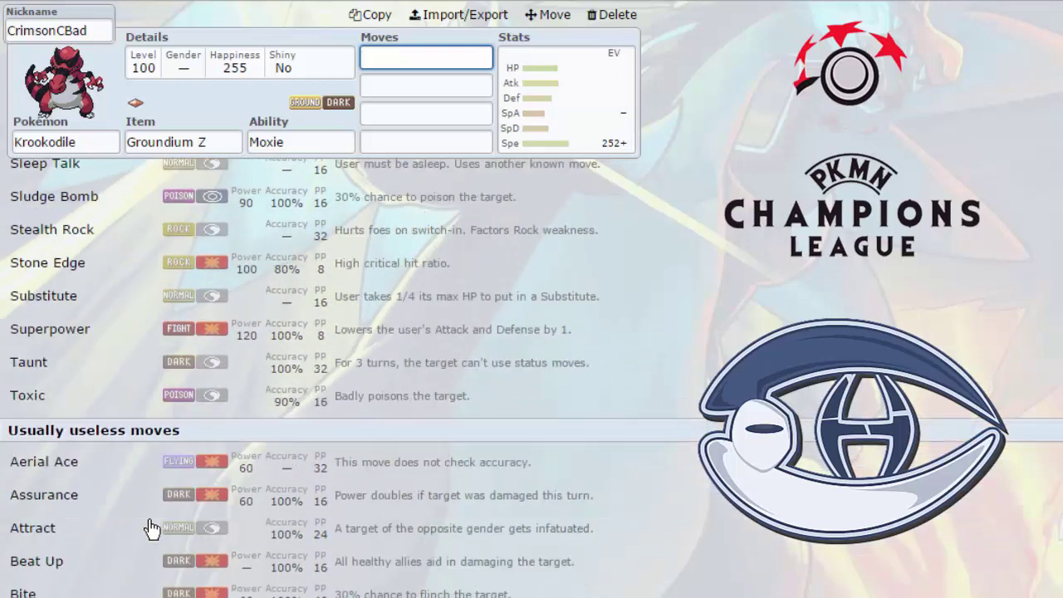
# Examine Krookodile's usually useless moves for niche options.
pyautogui.scroll(-9, 150, 529)
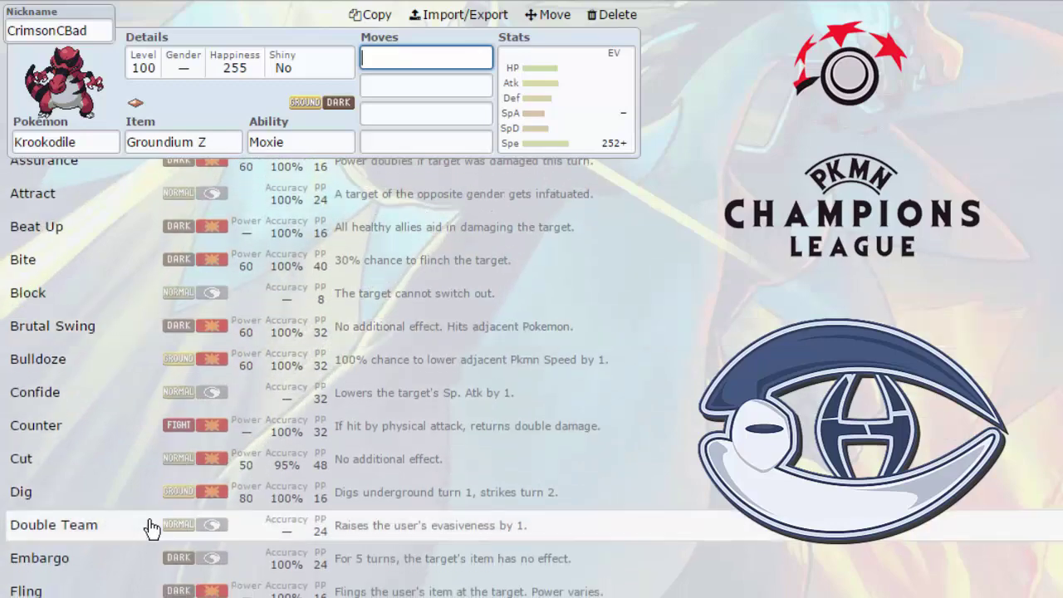
pyautogui.scroll(-5, 150, 528)
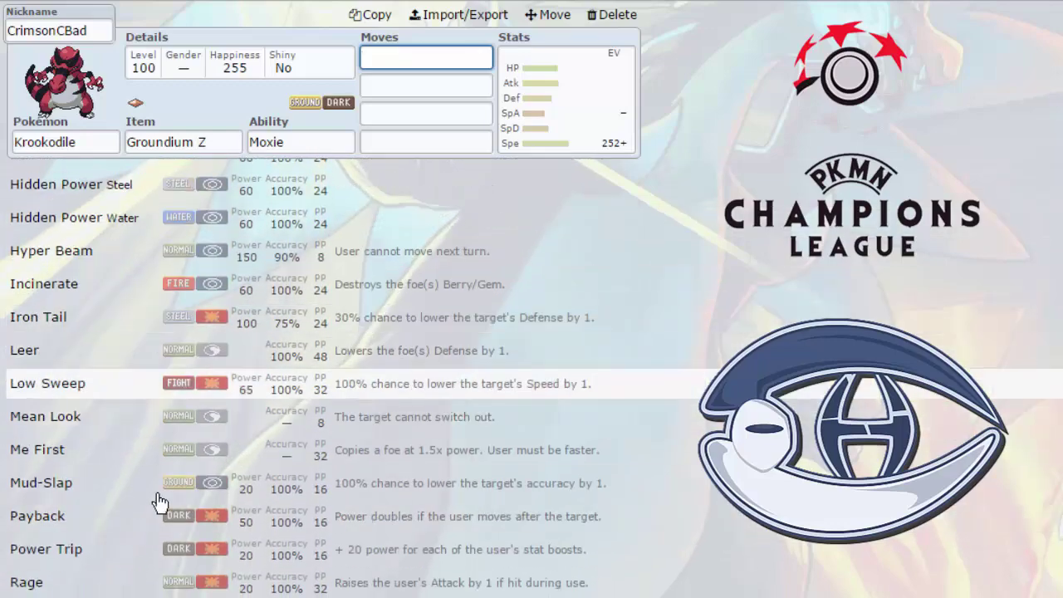
pyautogui.scroll(-4, 106, 382)
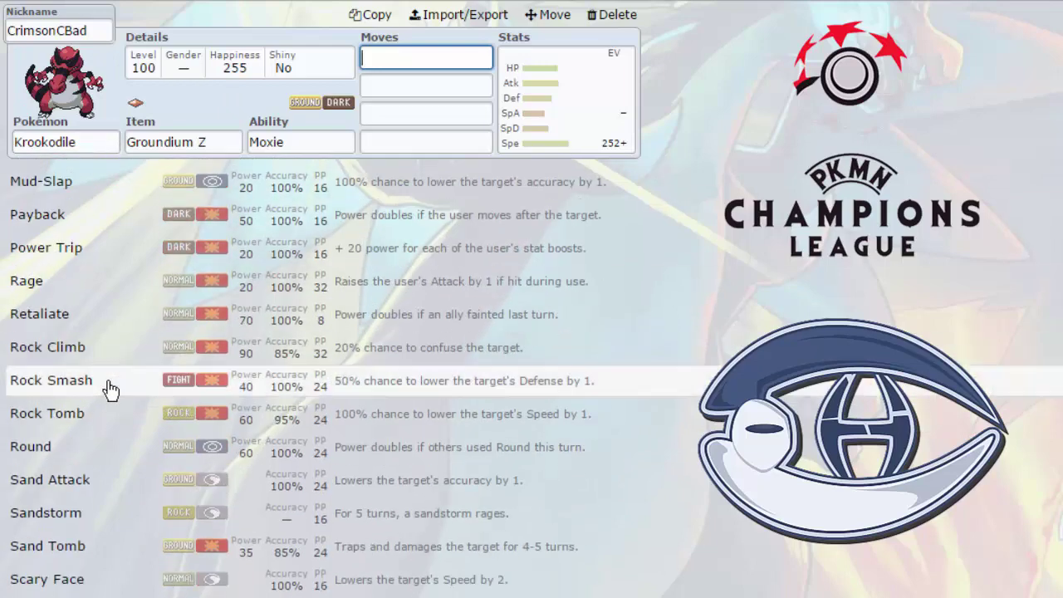
# Check Krookodile's held item and the popular item alternatives, and return to its move list.
pyautogui.moveTo(104, 30); pyautogui.dragTo(3, 25)
pyautogui.click(92, 34)
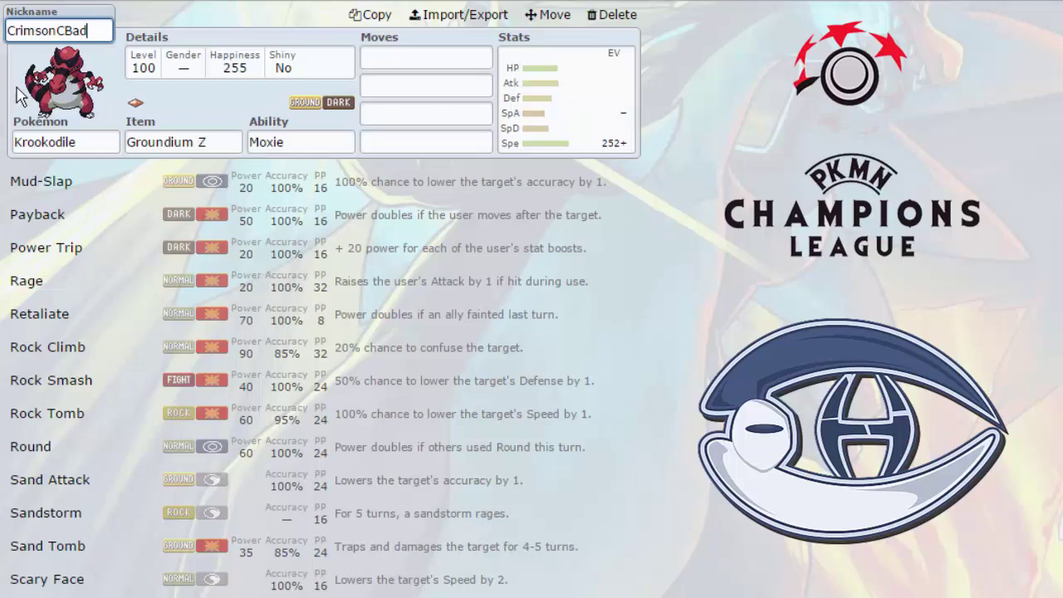
pyautogui.click(221, 142)
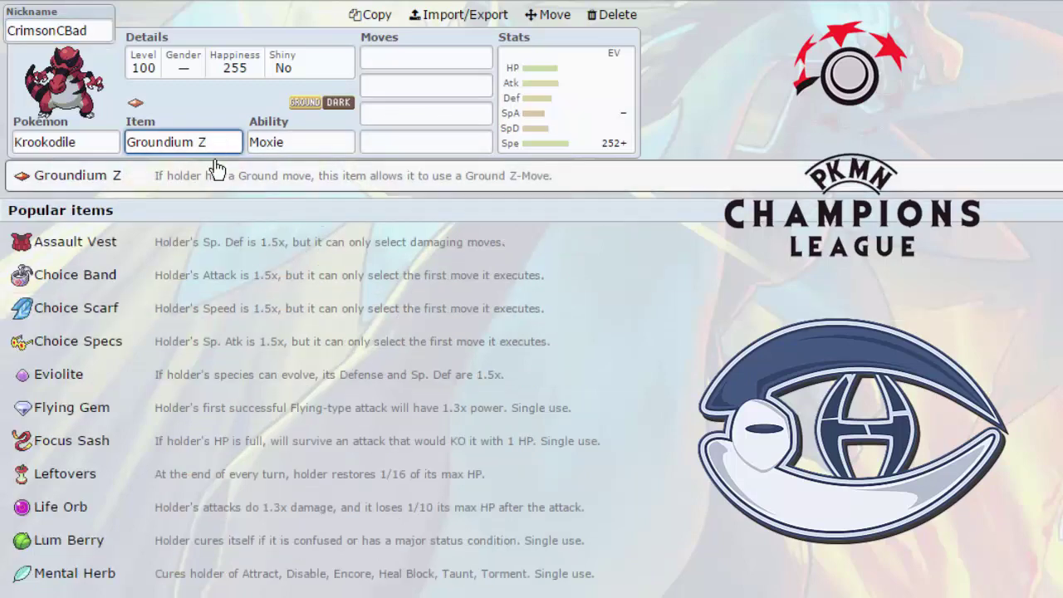
pyautogui.press('Tab')
pyautogui.press('Tab')
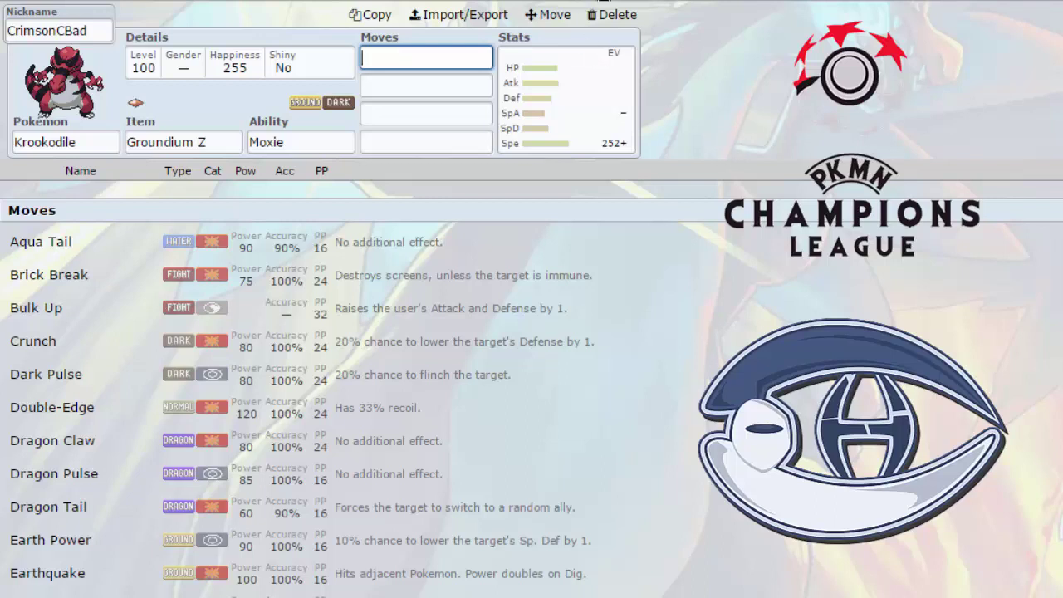
# Open Milotic's set and give it 252 HP and 252 Defense EVs with a Bold nature.
pyautogui.click(759, 1)
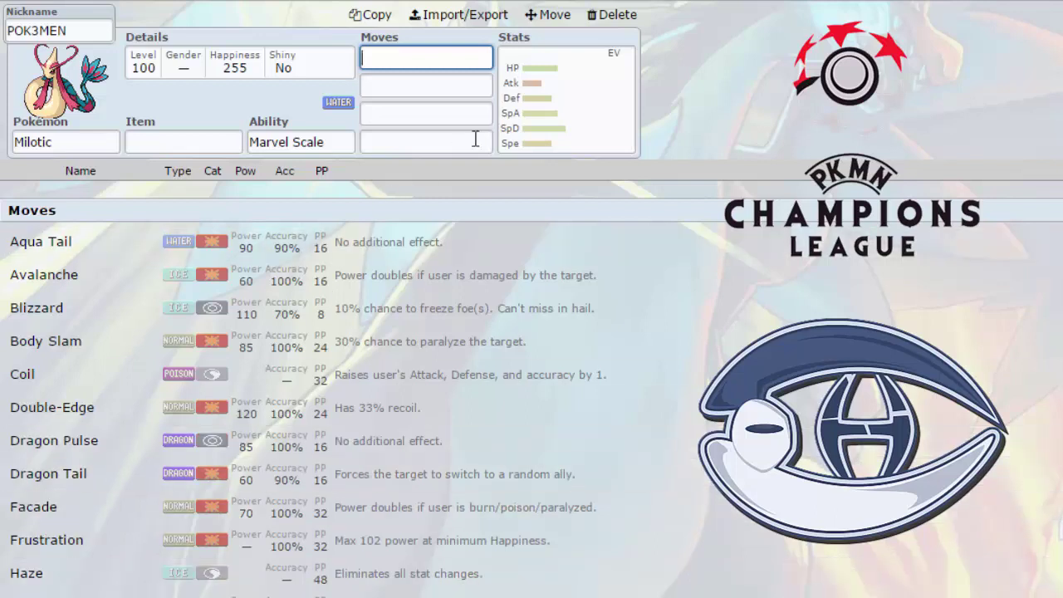
pyautogui.click(533, 112)
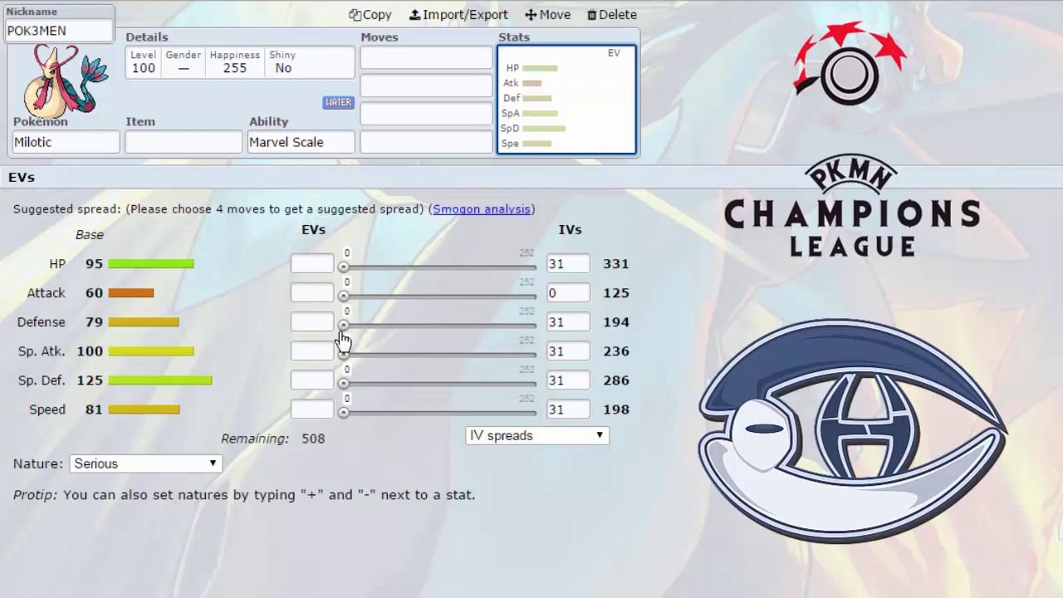
pyautogui.moveTo(343, 332); pyautogui.dragTo(538, 325)
pyautogui.moveTo(456, 266); pyautogui.dragTo(538, 265)
pyautogui.click(312, 322)
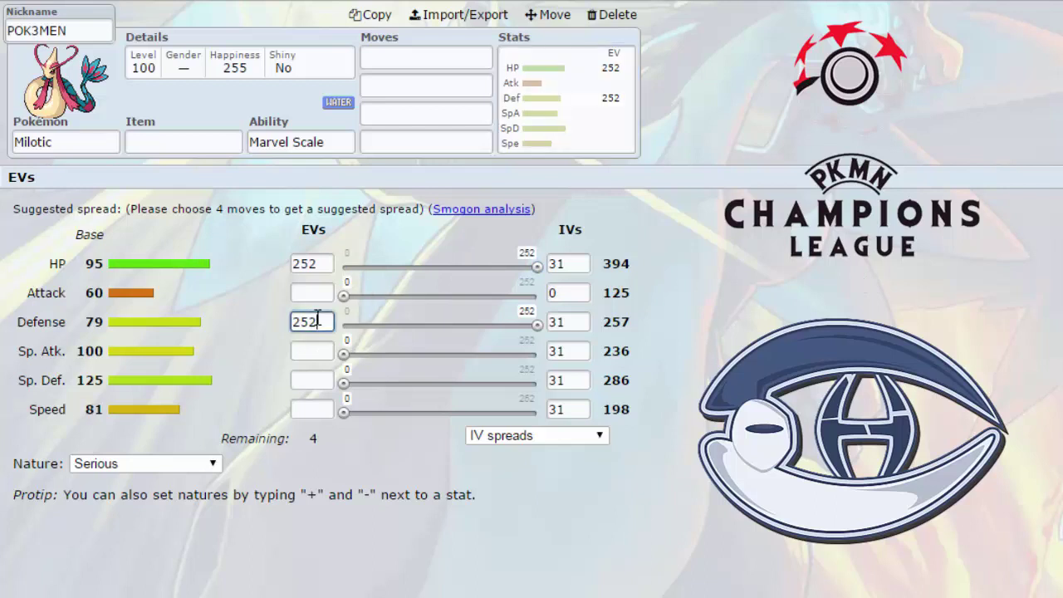
pyautogui.write('+')
pyautogui.click(304, 296)
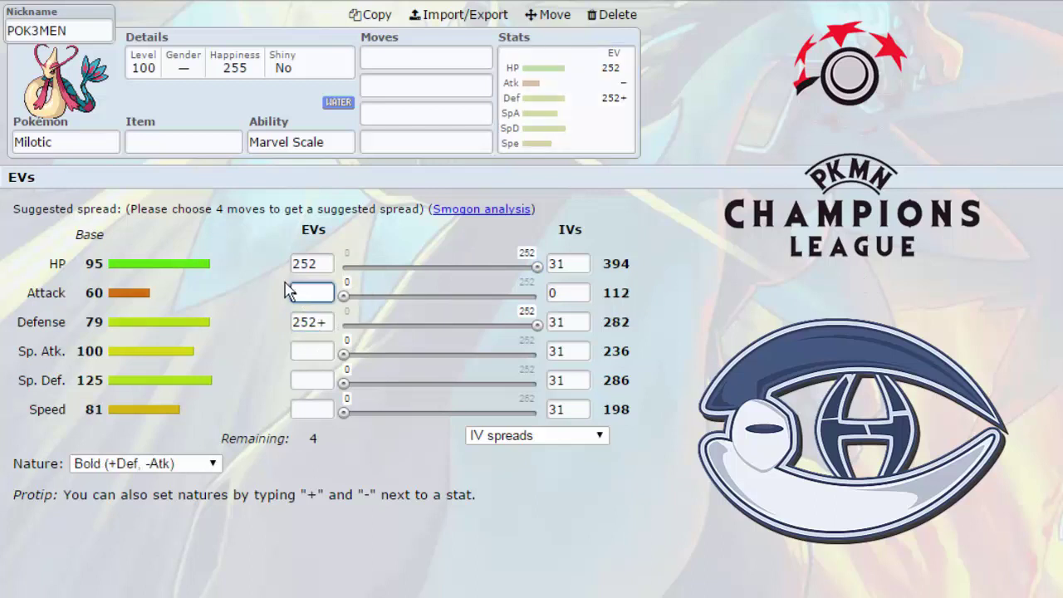
# Review Milotic's ability options and the popular held items.
pyautogui.click(339, 139)
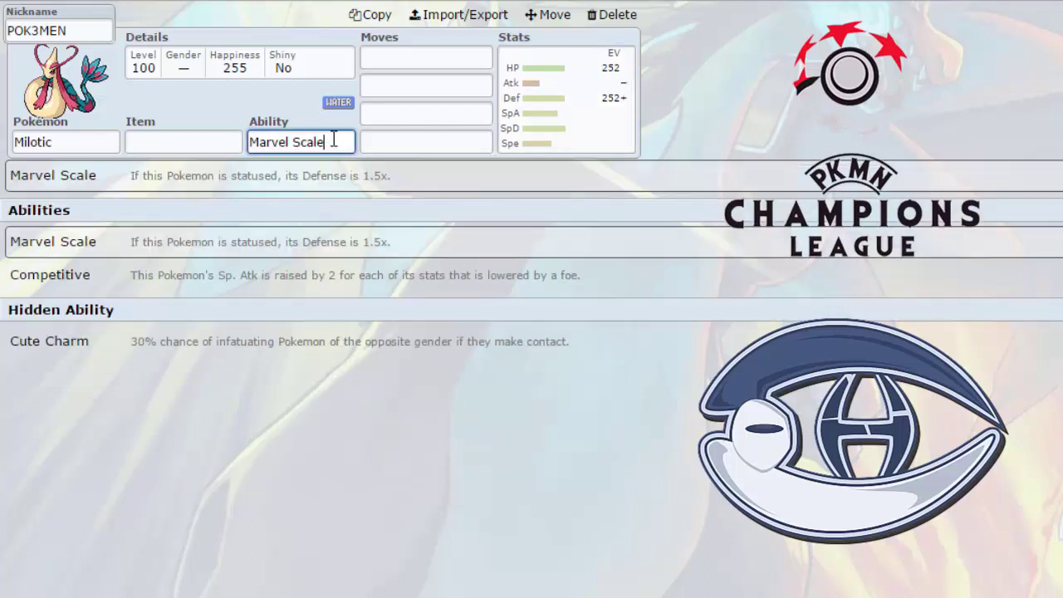
pyautogui.click(154, 141)
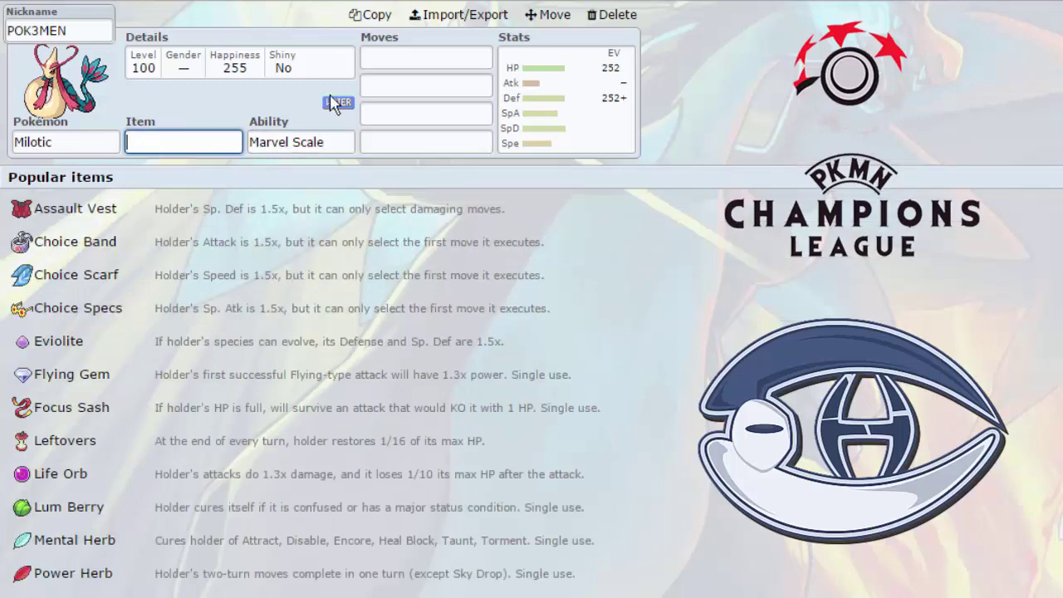
pyautogui.click(315, 137)
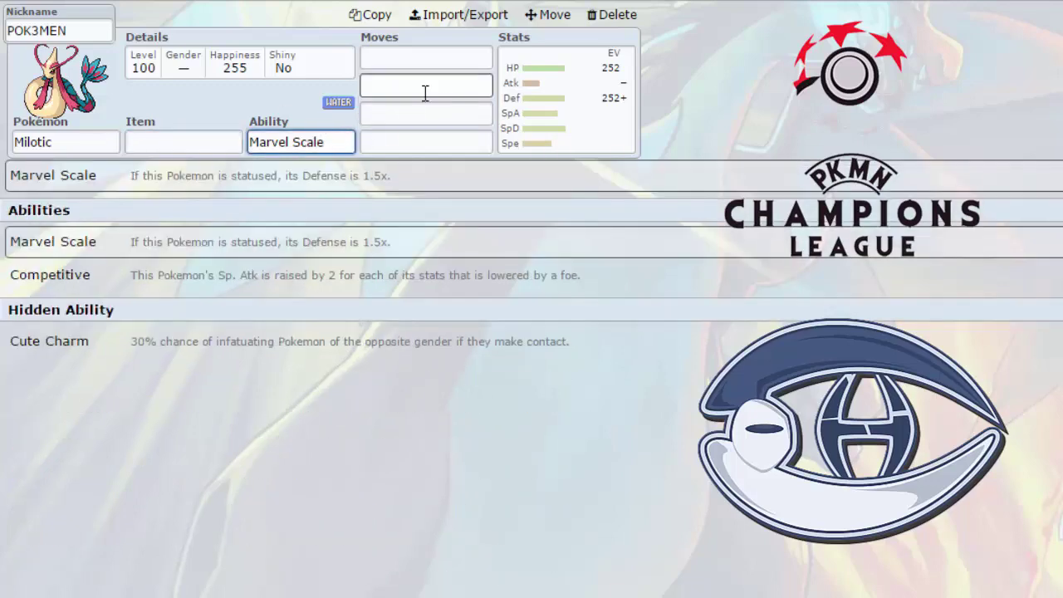
pyautogui.click(448, 83)
pyautogui.click(306, 142)
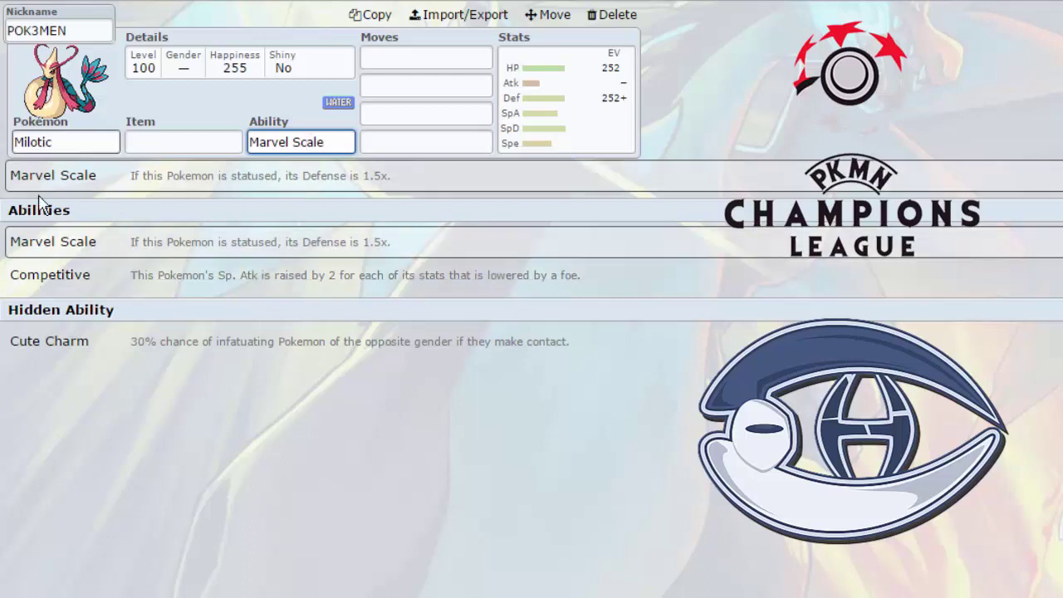
# Look through Milotic's main moves for special attacks, recovery and support options.
pyautogui.click(406, 60)
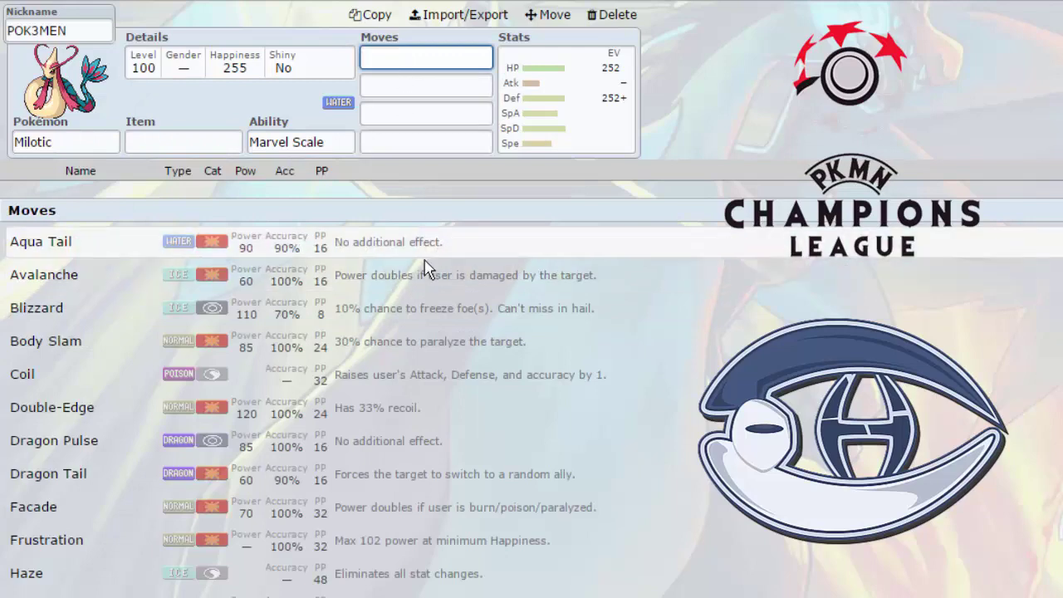
pyautogui.scroll(-1, 116, 496)
pyautogui.scroll(-3, 116, 496)
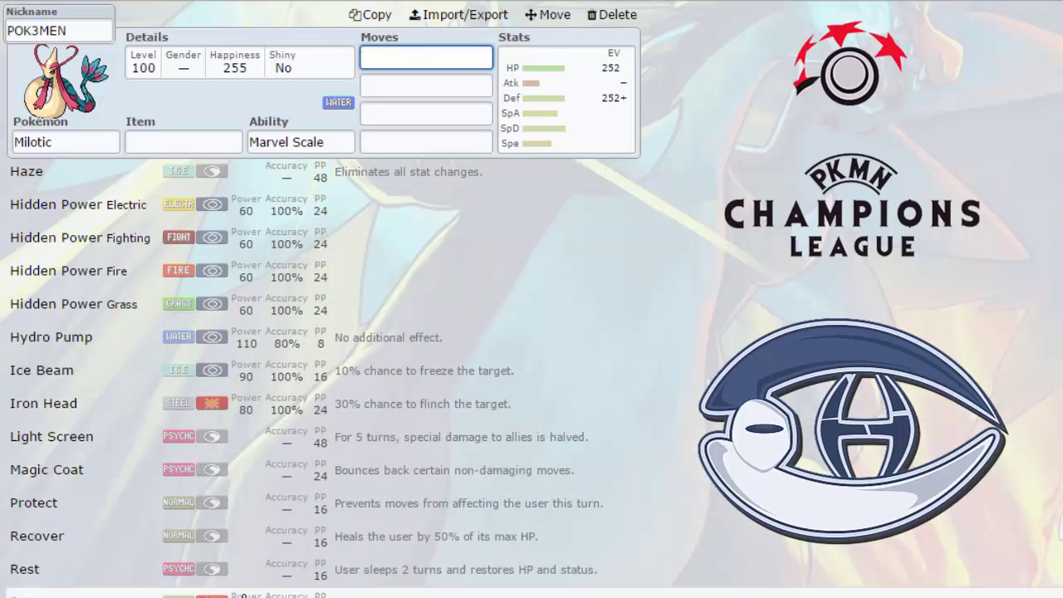
pyautogui.scroll(-1, 353, 573)
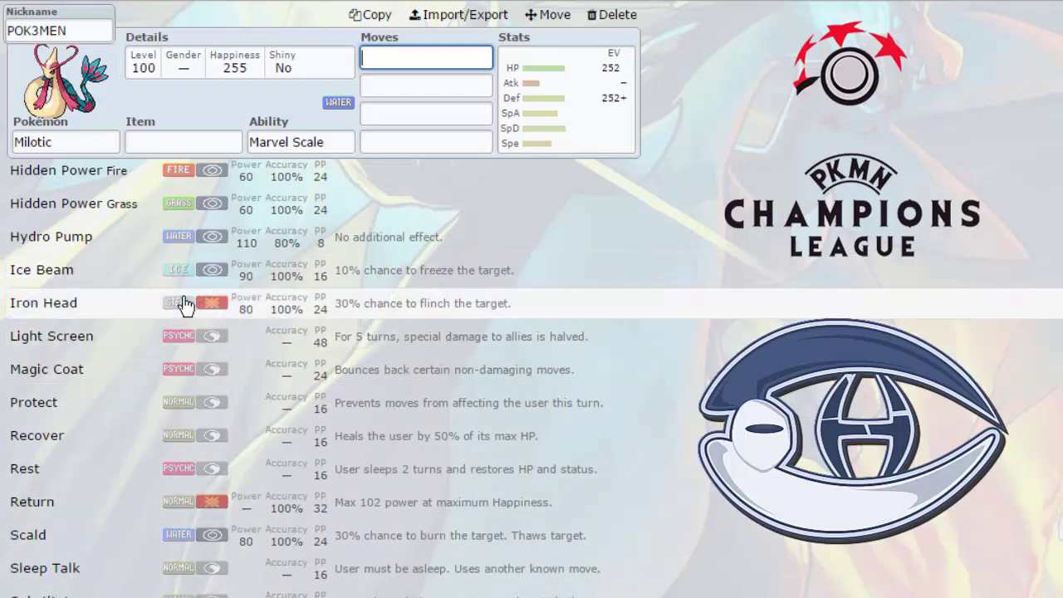
pyautogui.click(415, 86)
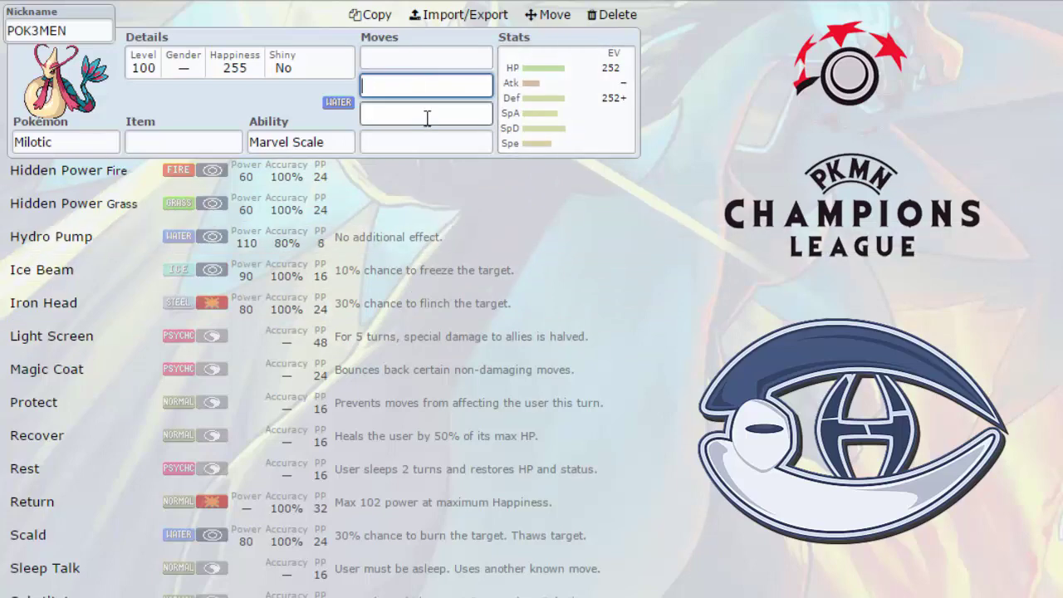
# Look through the rest of Milotic's move list, including the moves marked as usually useless.
pyautogui.scroll(-3, 249, 432)
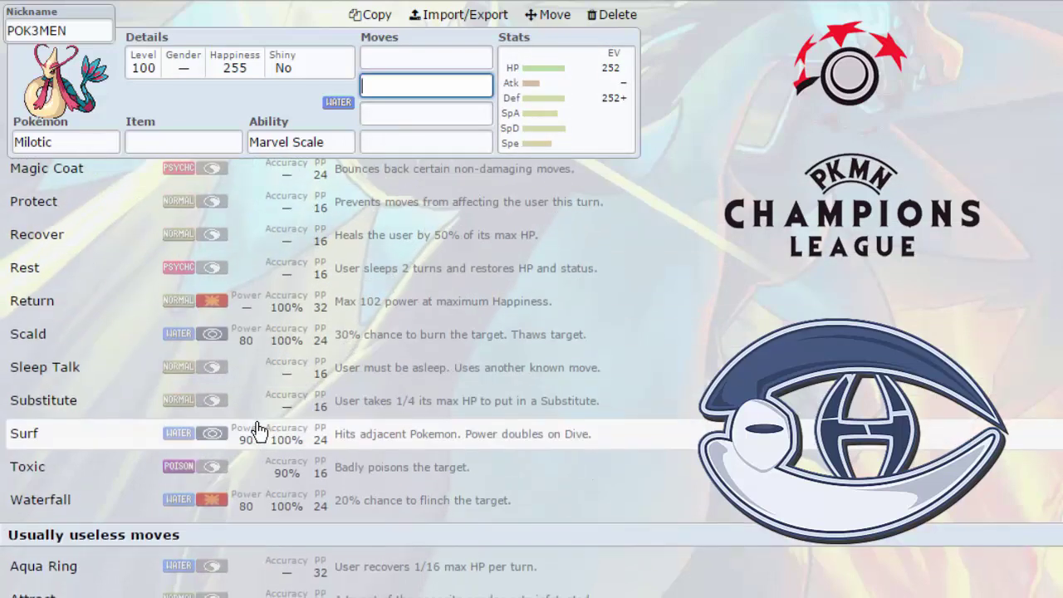
pyautogui.scroll(-3, 133, 584)
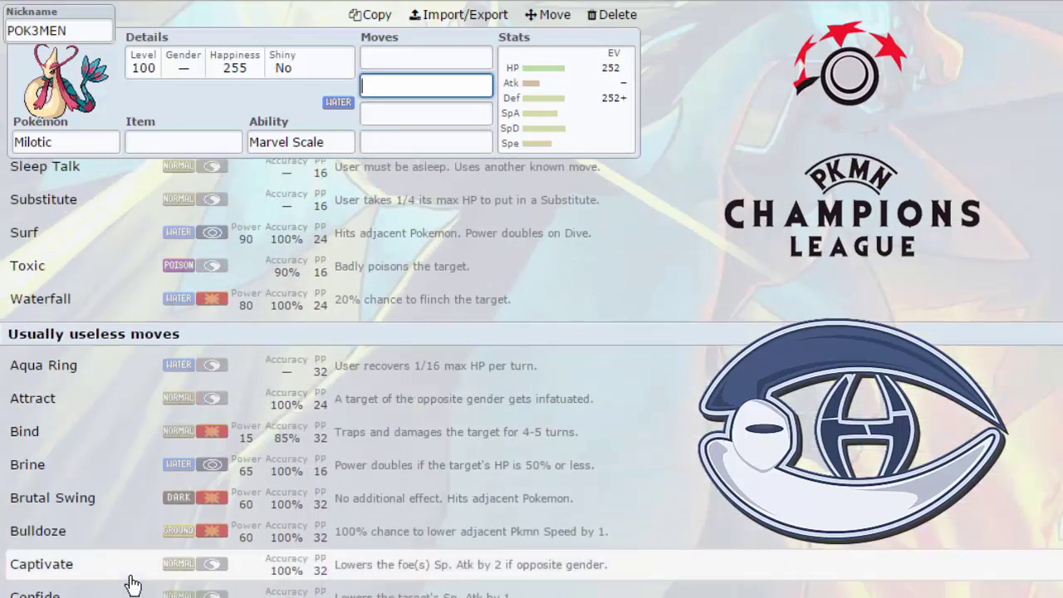
pyautogui.scroll(-2, 133, 584)
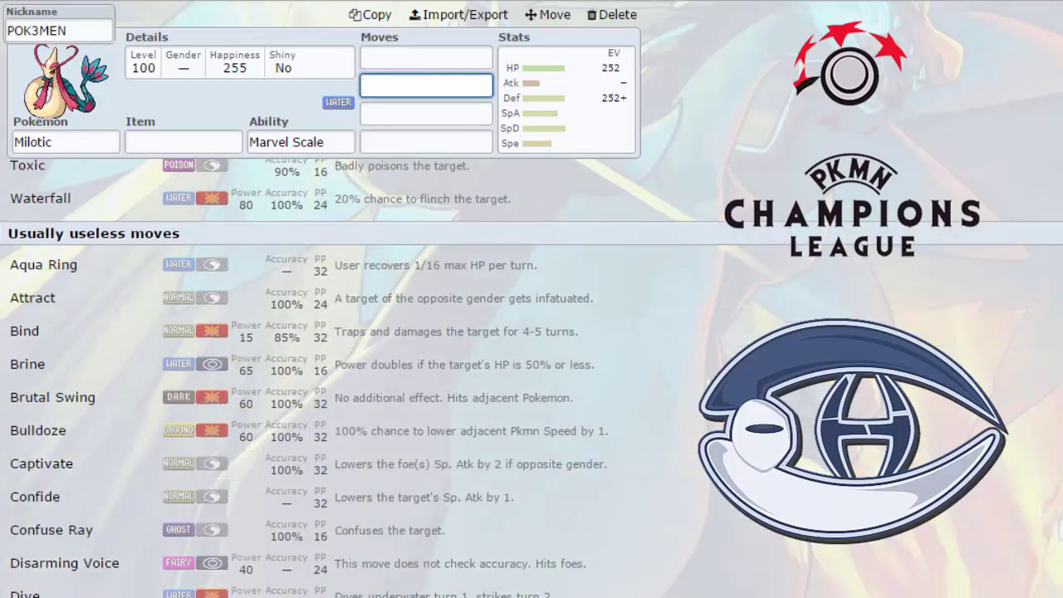
pyautogui.scroll(-3, 183, 584)
pyautogui.scroll(-15, 212, 584)
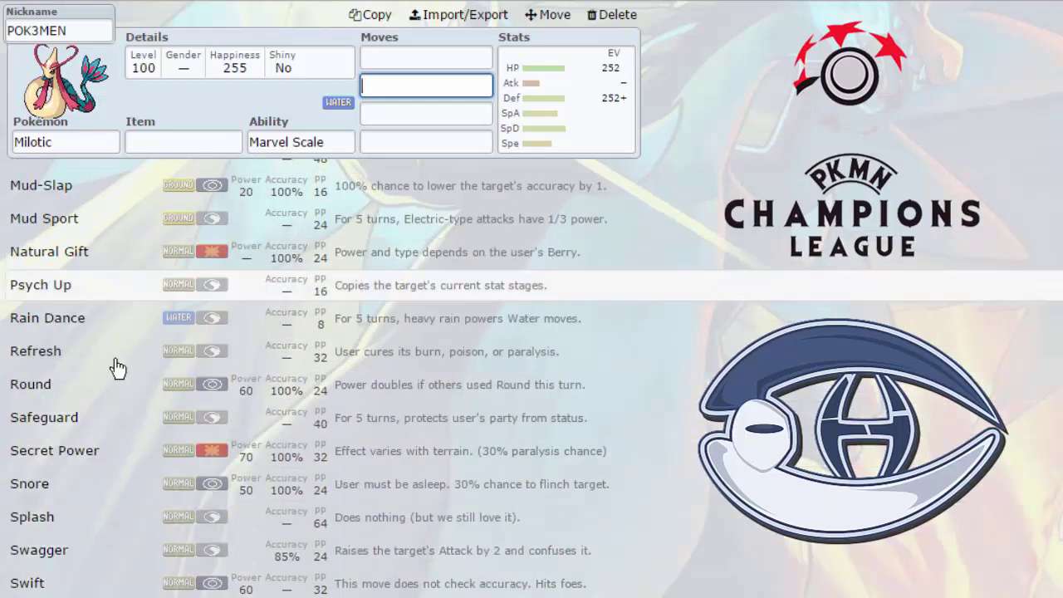
pyautogui.scroll(4, 112, 519)
pyautogui.scroll(8, 108, 502)
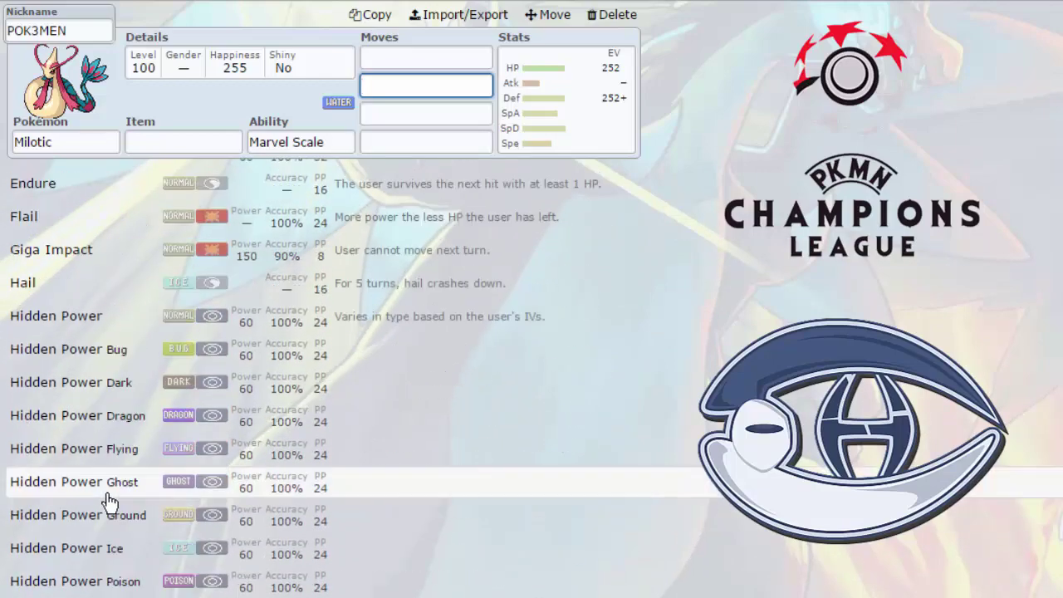
pyautogui.scroll(3, 264, 428)
pyautogui.scroll(8, 262, 427)
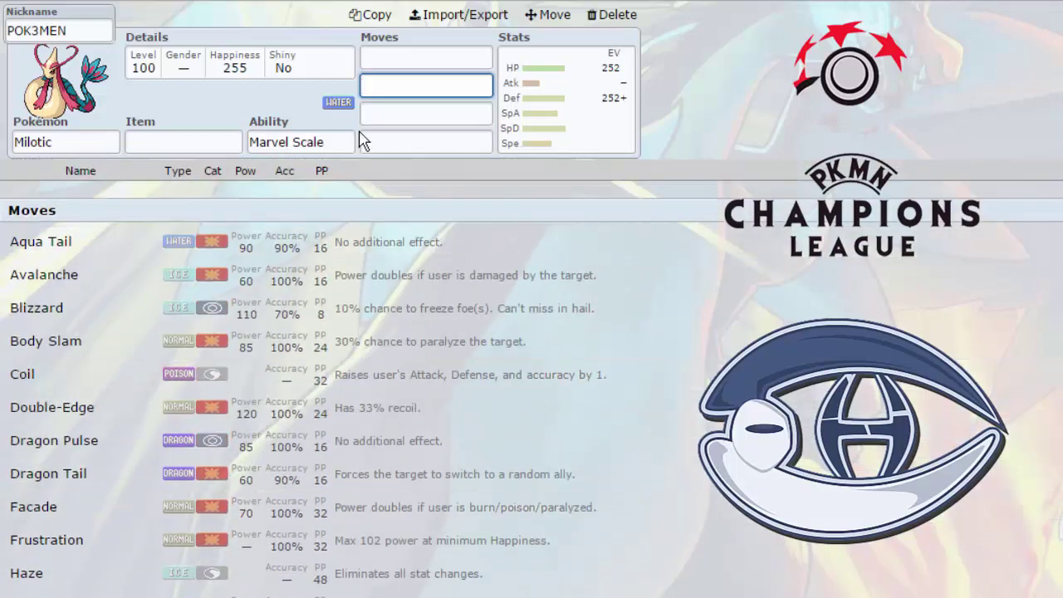
# Add Recover as Milotic's fourth move.
pyautogui.click(363, 141)
pyautogui.write('rec')
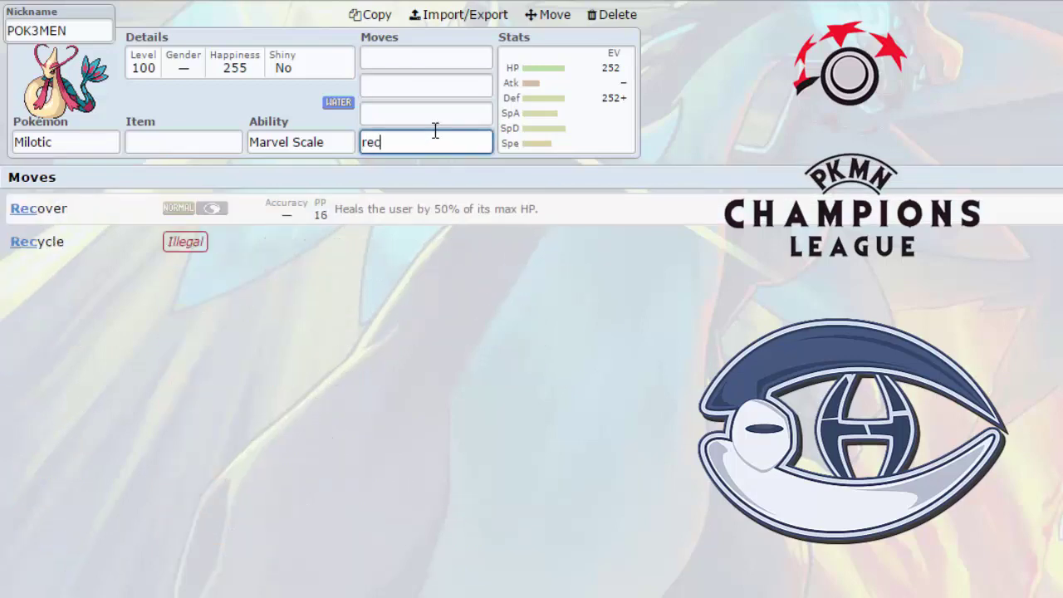
pyautogui.write('over')
pyautogui.click(422, 208)
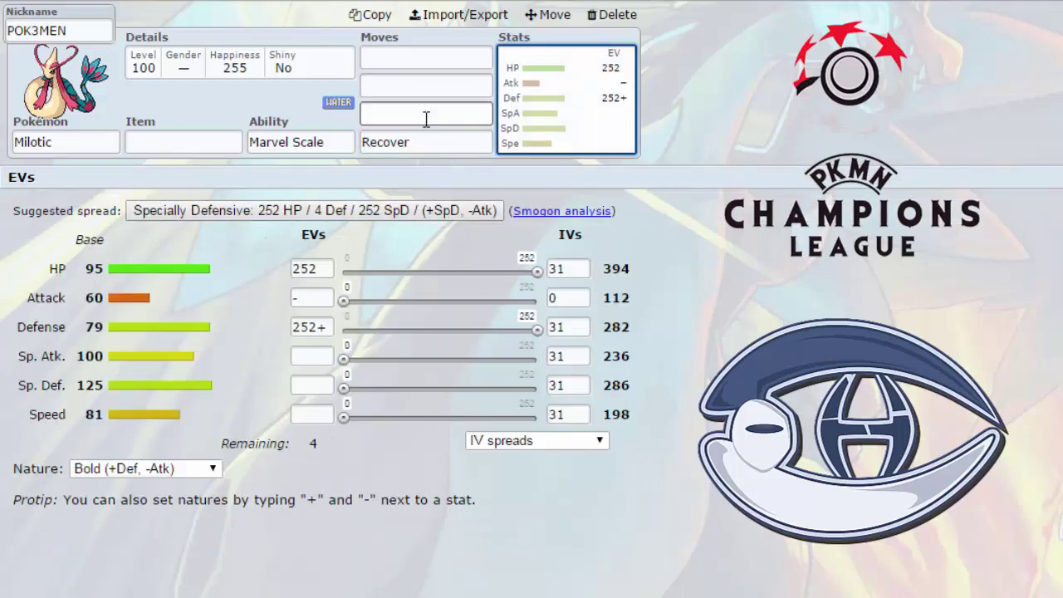
# Review Milotic's move list again for options to fill the empty move slots.
pyautogui.click(426, 116)
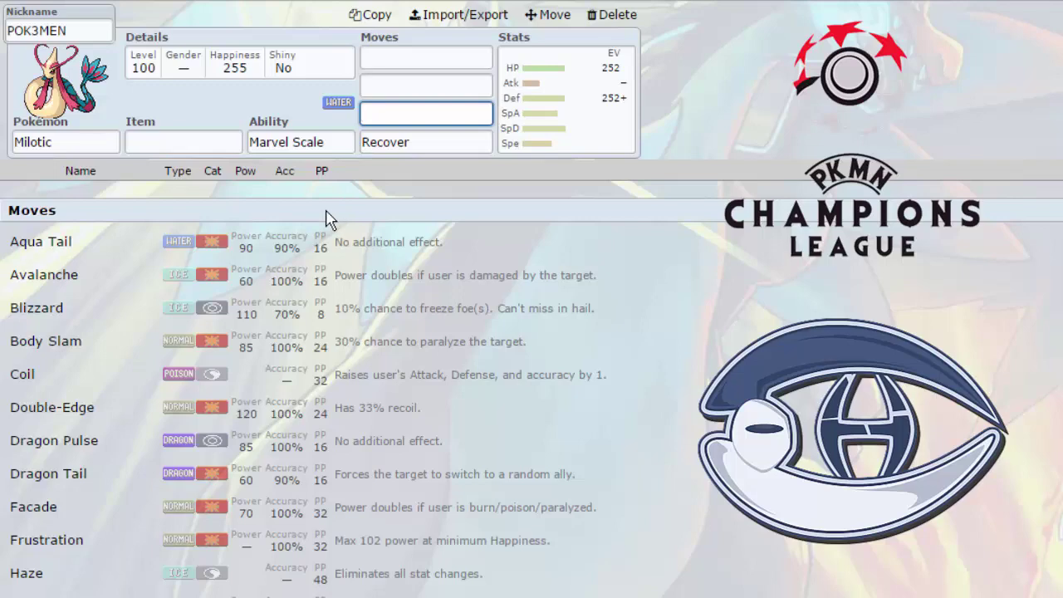
pyautogui.scroll(-3, 283, 448)
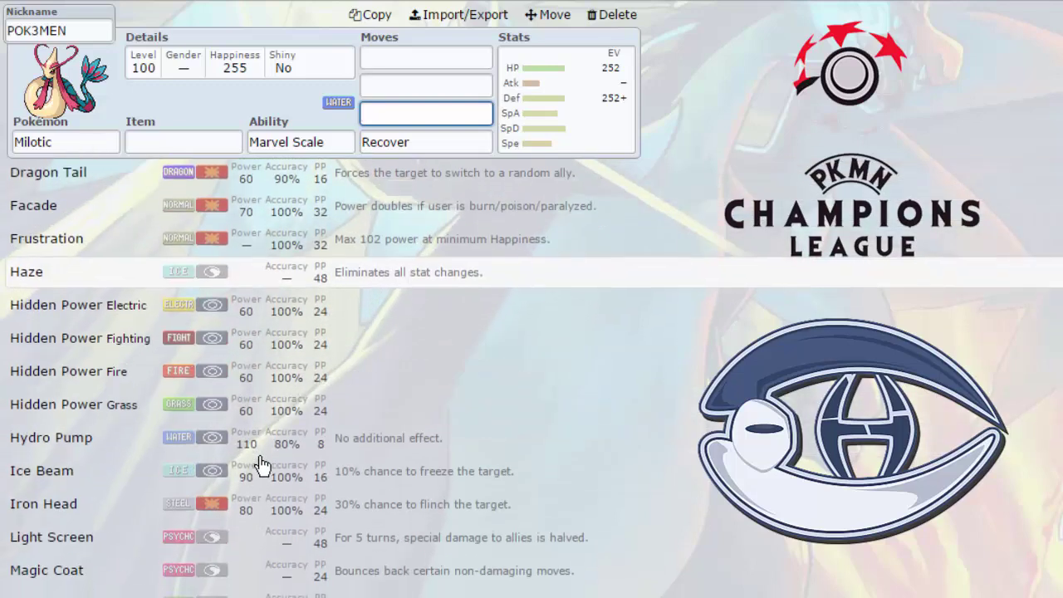
pyautogui.scroll(-2, 199, 581)
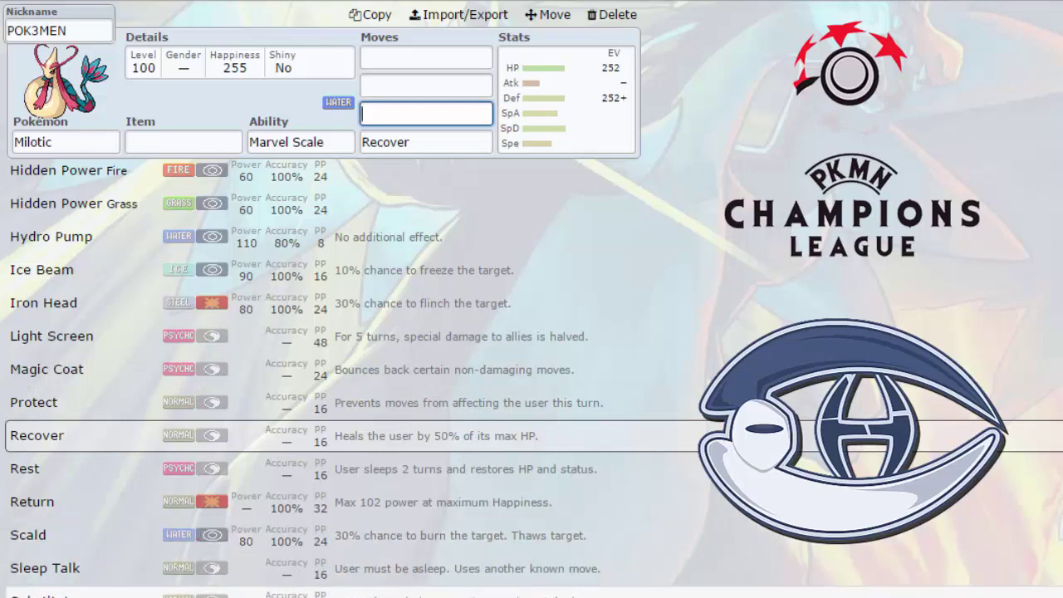
pyautogui.scroll(-3, 166, 581)
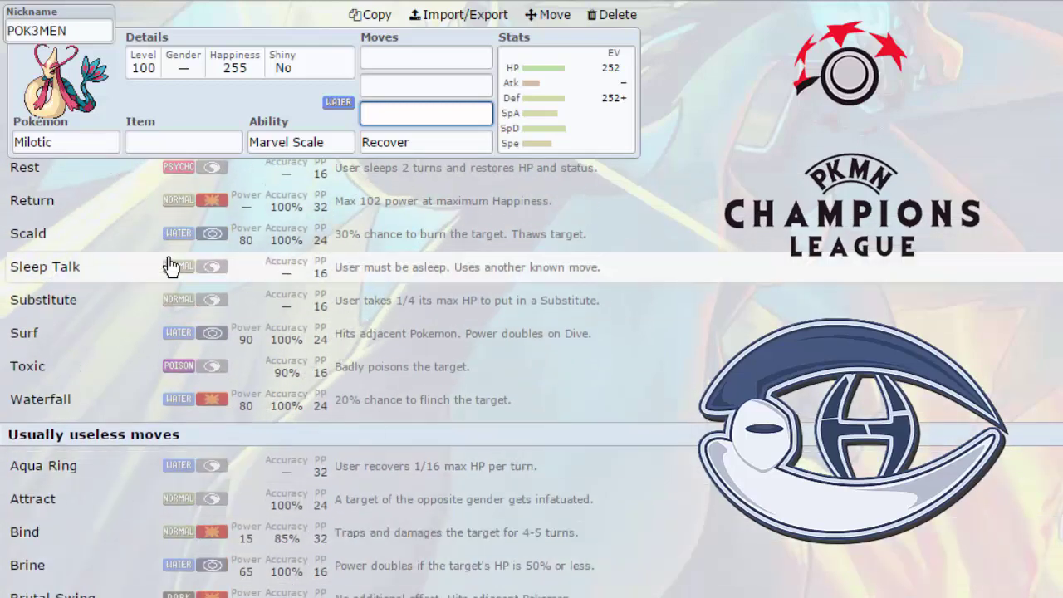
pyautogui.scroll(10, 224, 324)
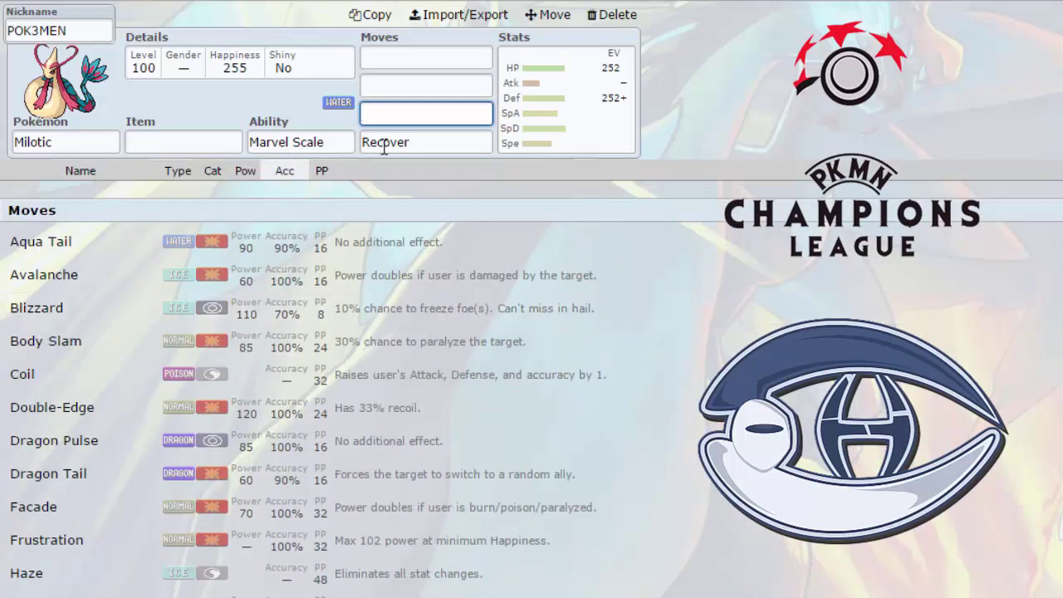
pyautogui.click(399, 143)
pyautogui.click(423, 62)
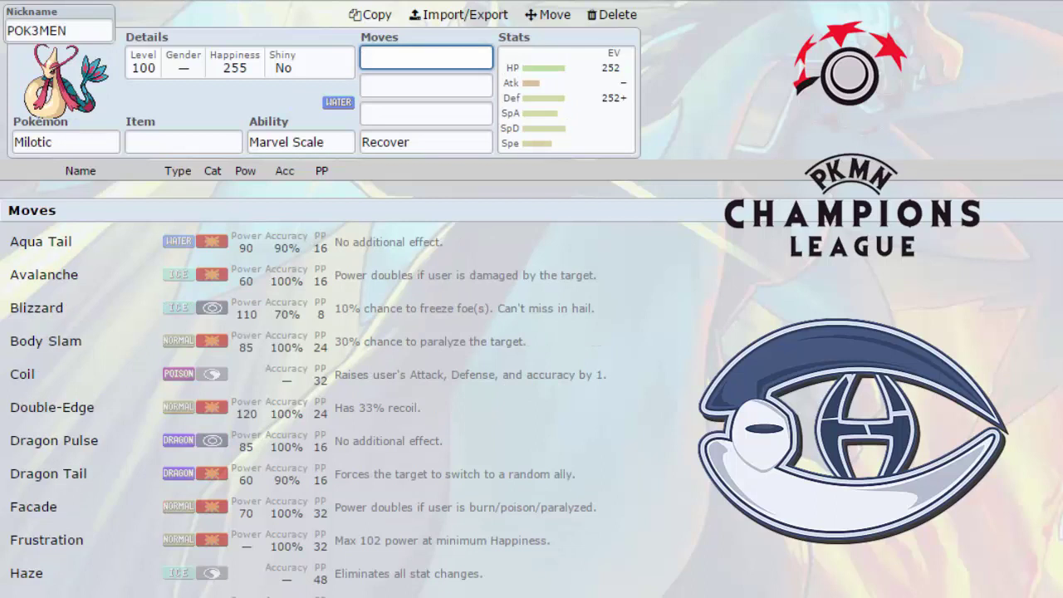
# Revisit the sets of team members such as Infernape, Nihilego and Alakazam-Mega, and open Registeel's set.
pyautogui.click(110, 4)
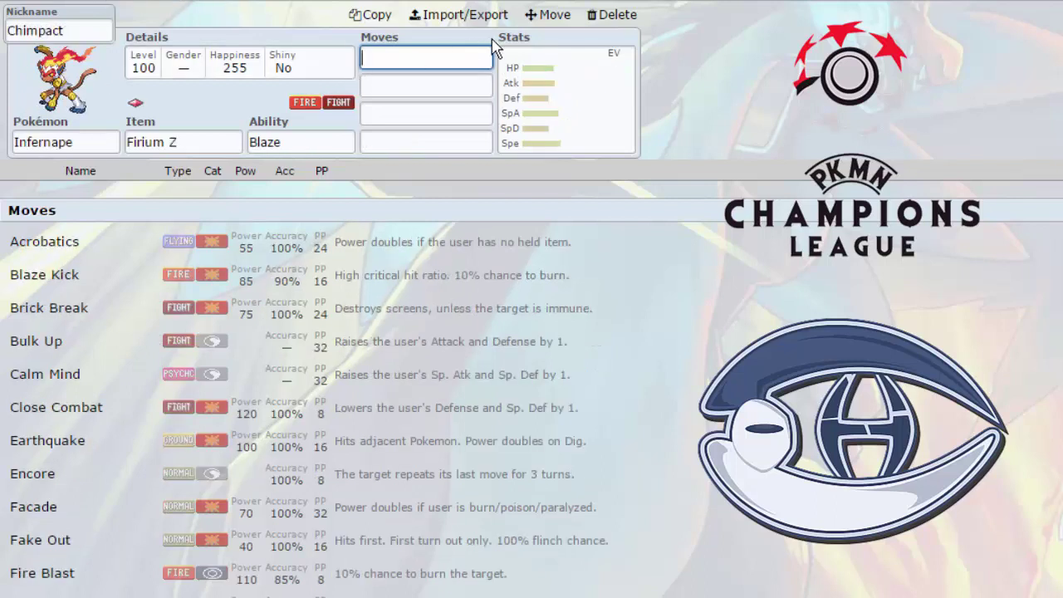
pyautogui.click(397, 1)
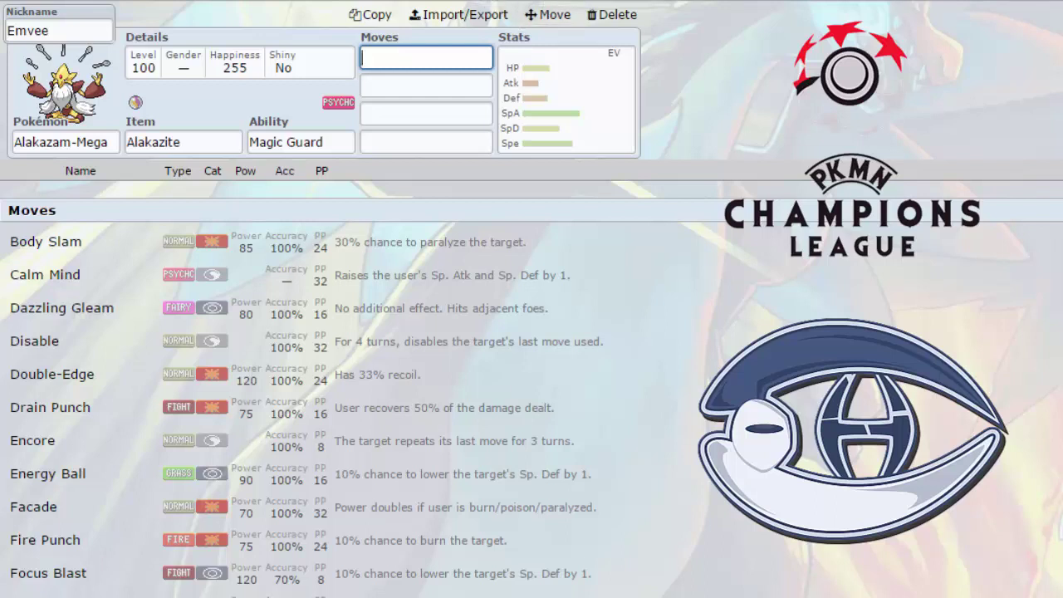
pyautogui.click(157, 1)
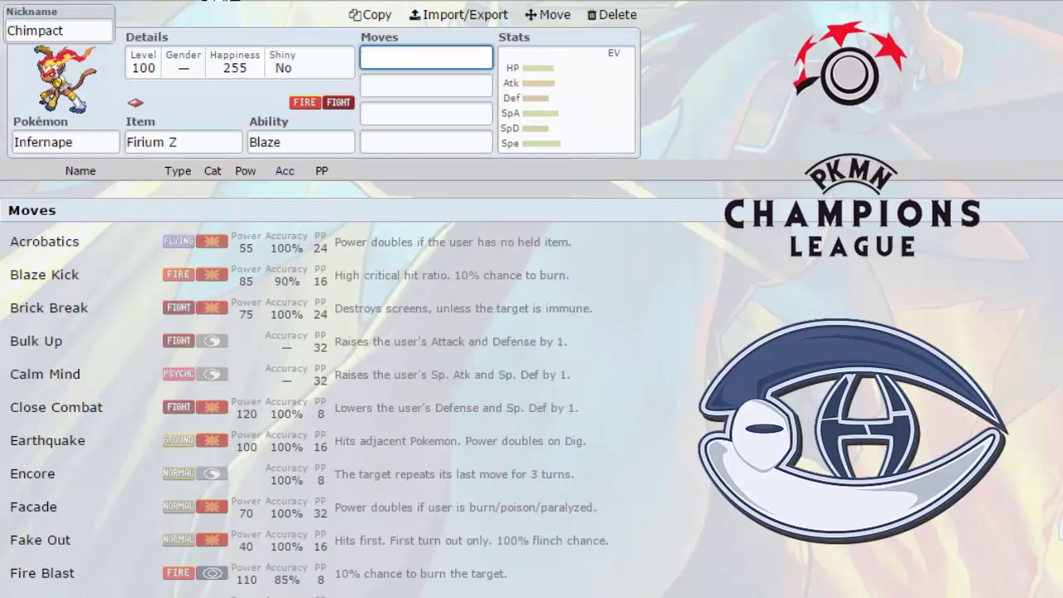
pyautogui.click(225, 1)
pyautogui.click(290, 1)
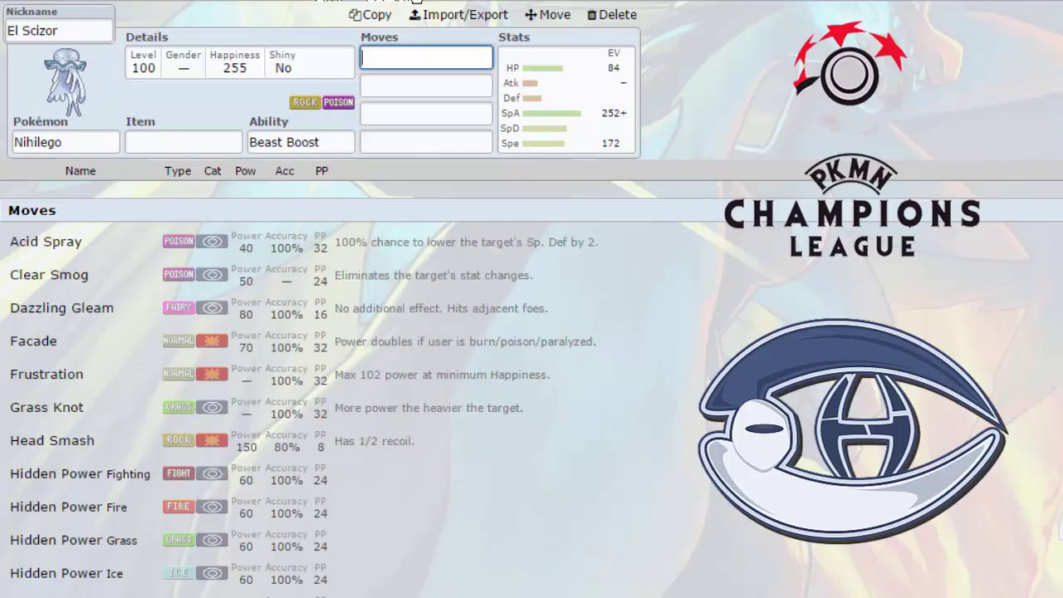
pyautogui.click(417, 1)
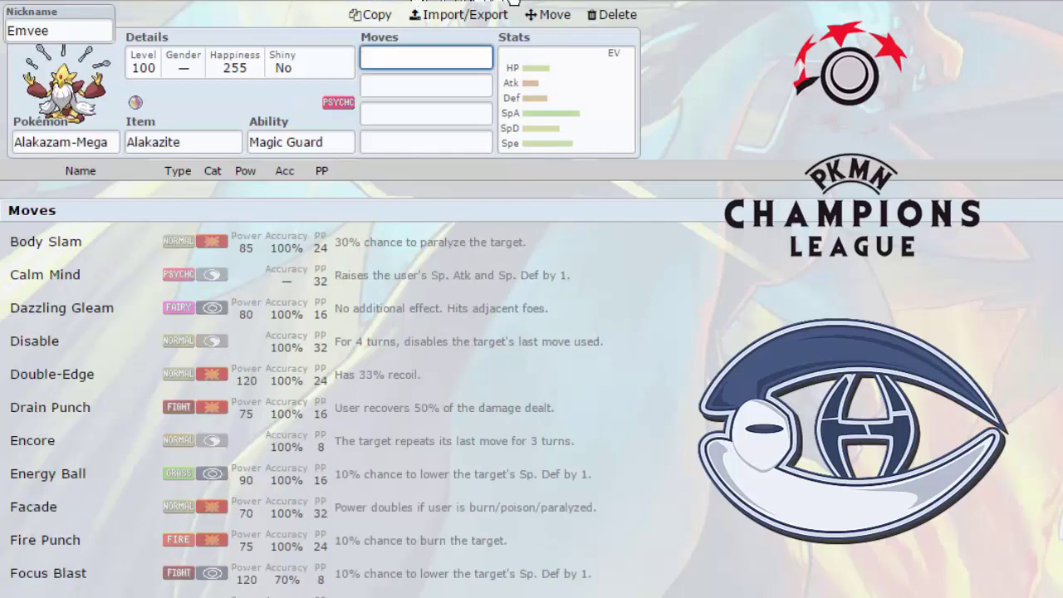
pyautogui.click(510, 1)
pyautogui.click(578, 2)
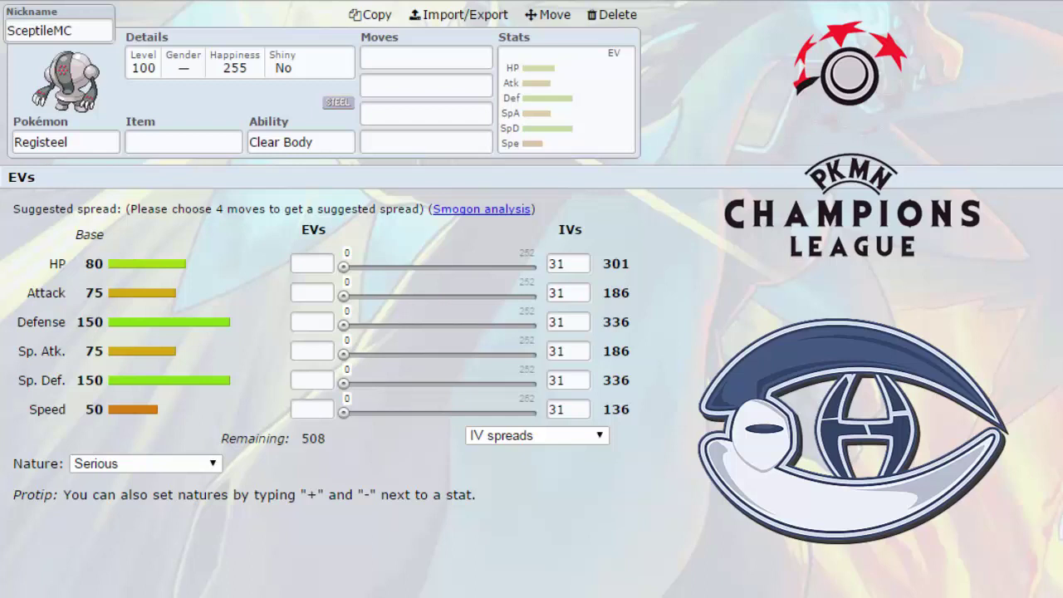
# Review Registeel's ability options and its main moves, from physical attacks to Stealth Rock and status moves.
pyautogui.click(353, 148)
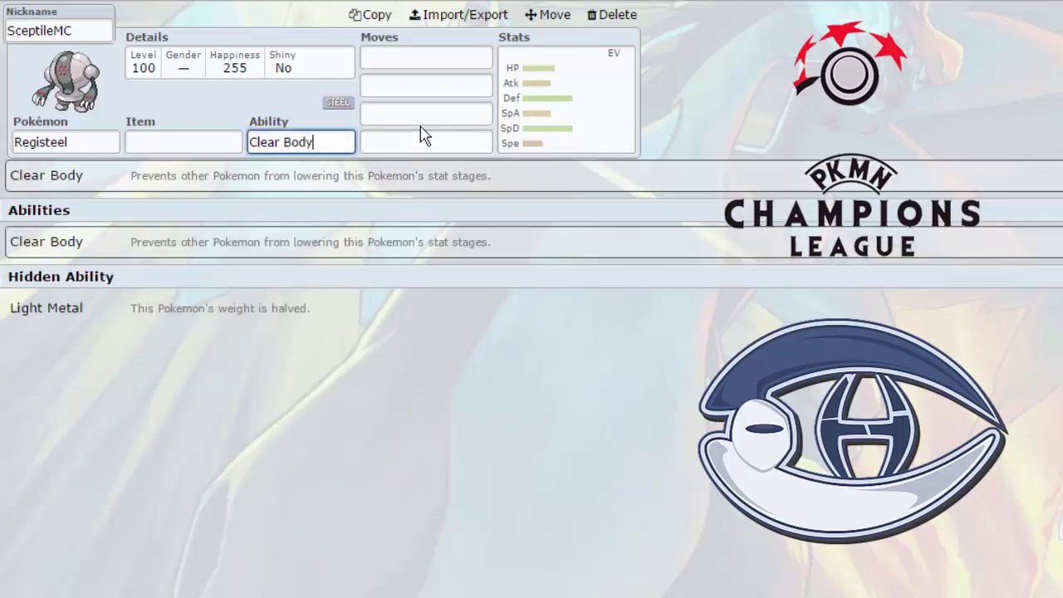
pyautogui.click(406, 86)
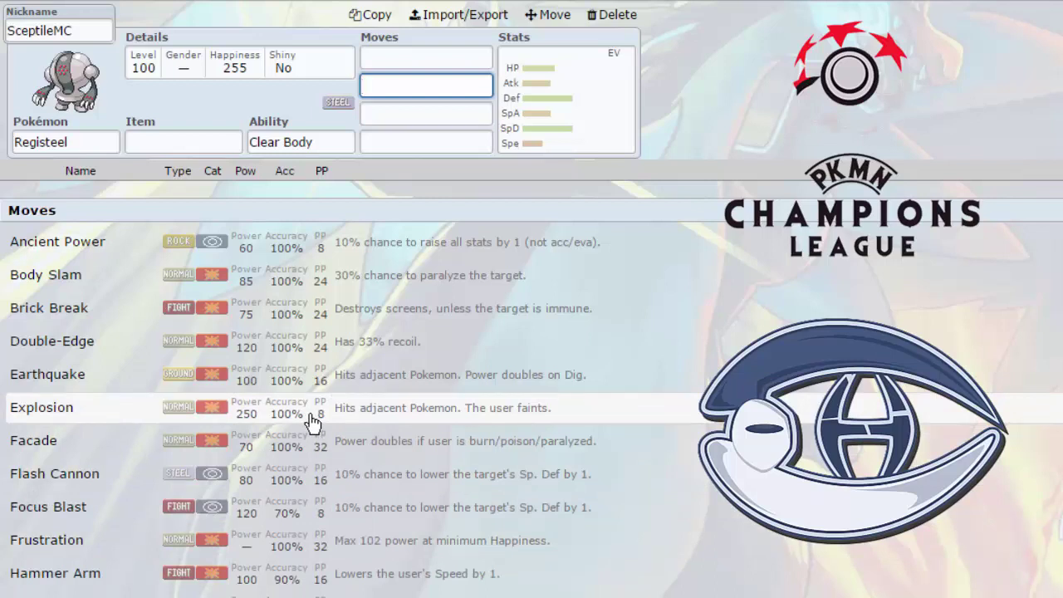
pyautogui.scroll(-4, 308, 420)
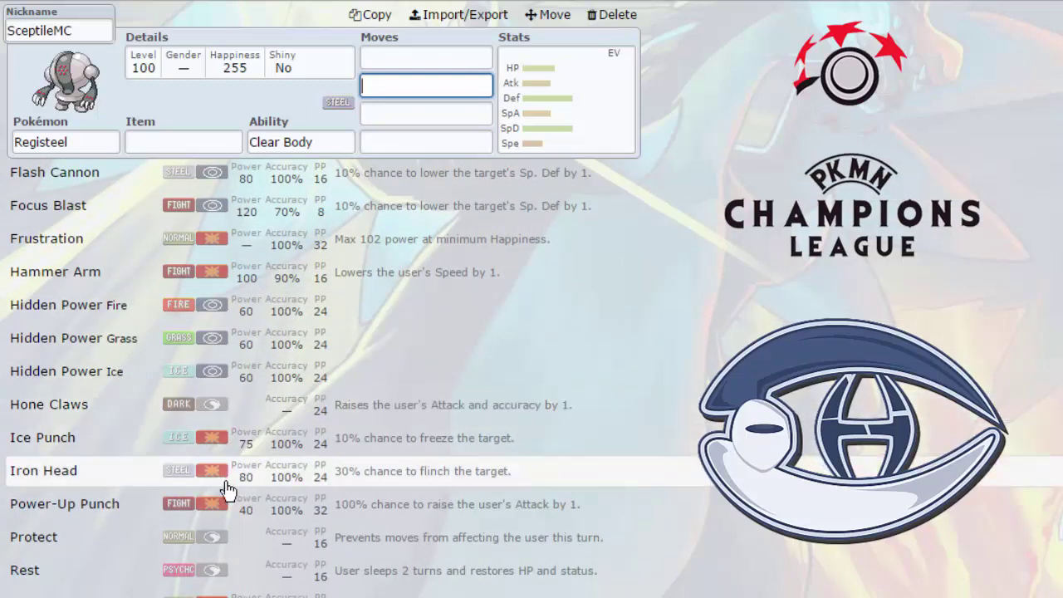
pyautogui.scroll(-2, 218, 494)
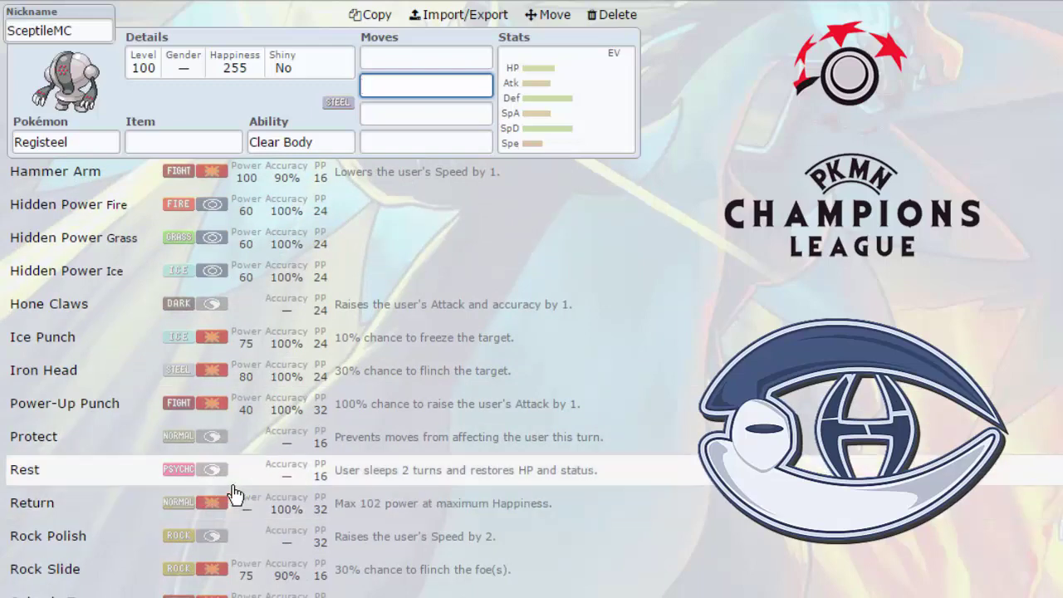
pyautogui.scroll(-2, 241, 469)
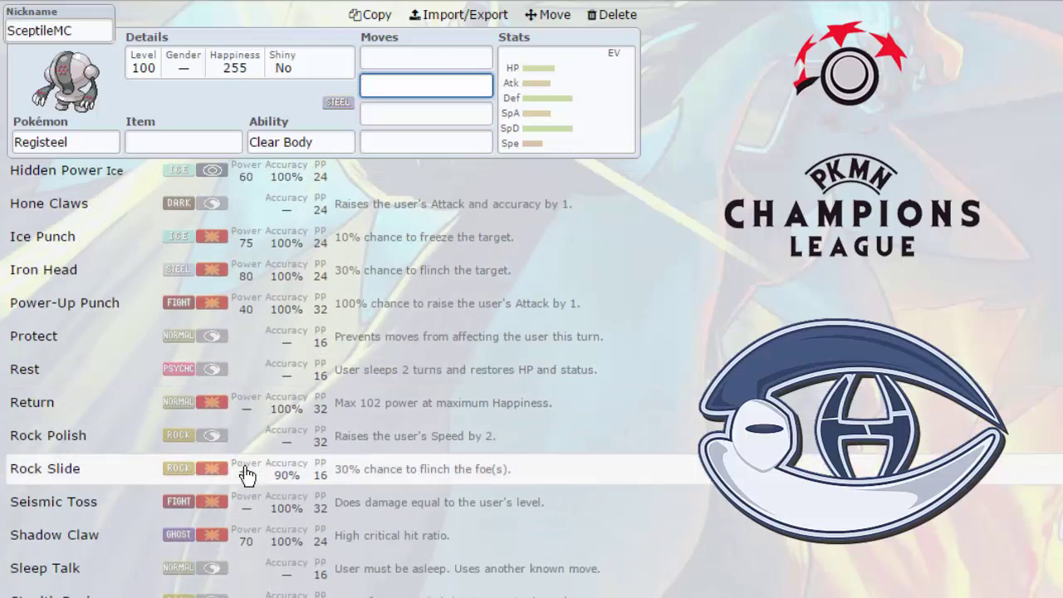
pyautogui.scroll(-3, 246, 474)
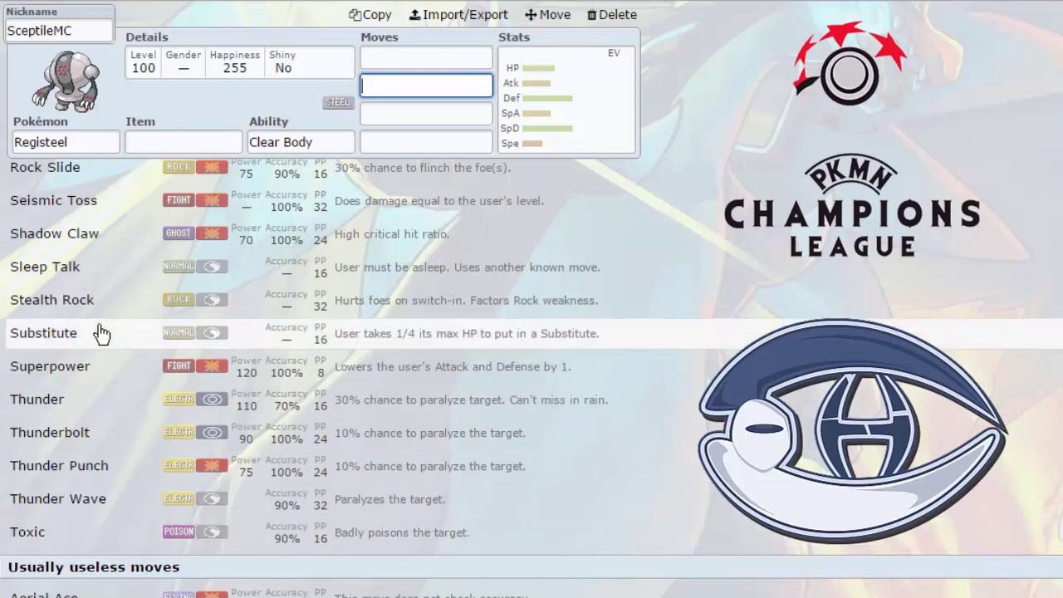
pyautogui.scroll(1, 75, 360)
pyautogui.scroll(2, 74, 360)
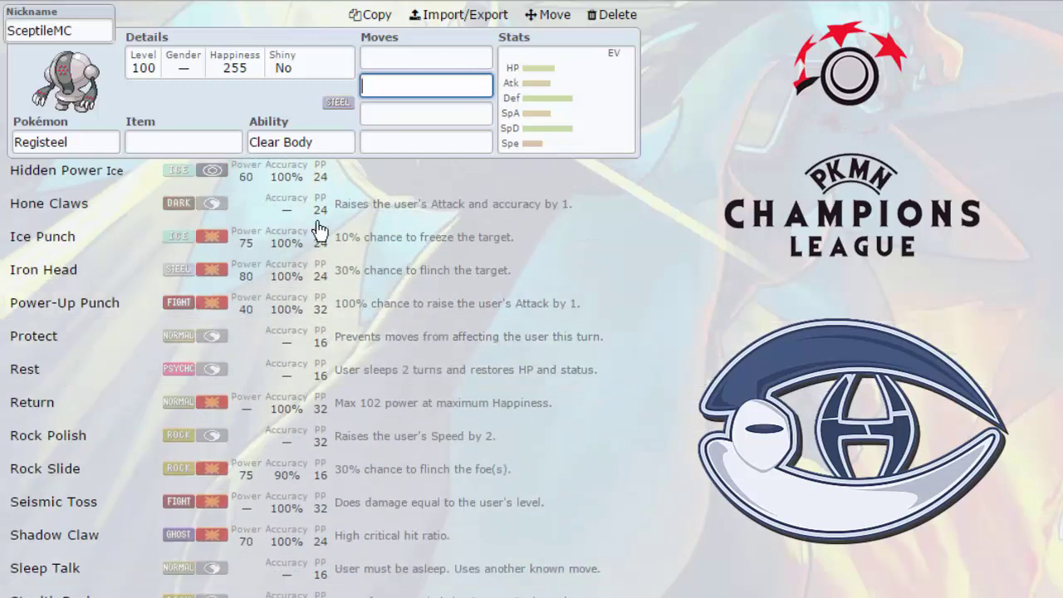
# Give Registeel 248 HP EVs.
pyautogui.click(600, 100)
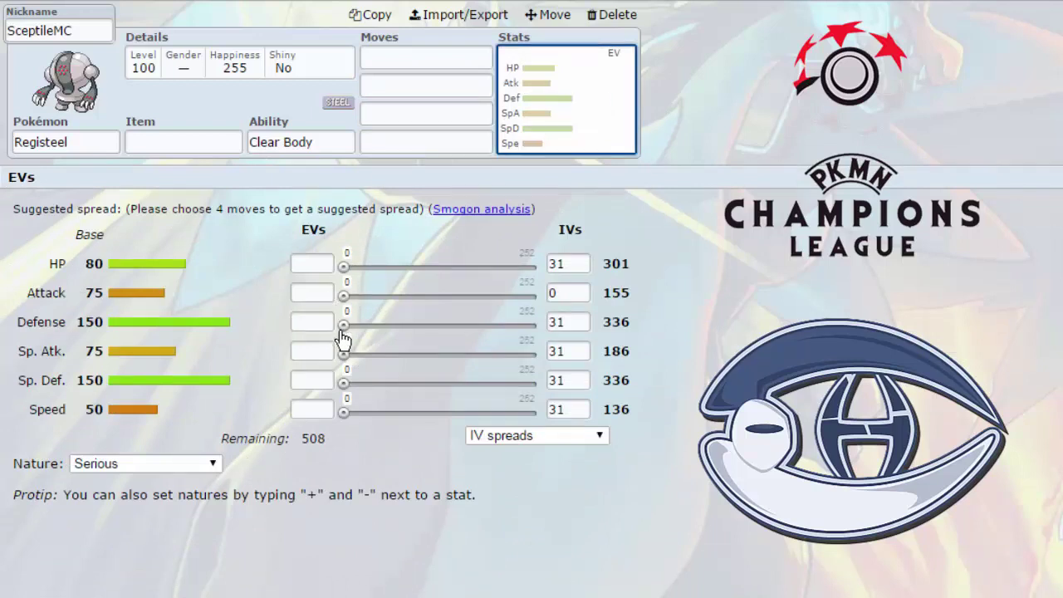
pyautogui.rightClick(345, 297)
pyautogui.click(312, 322)
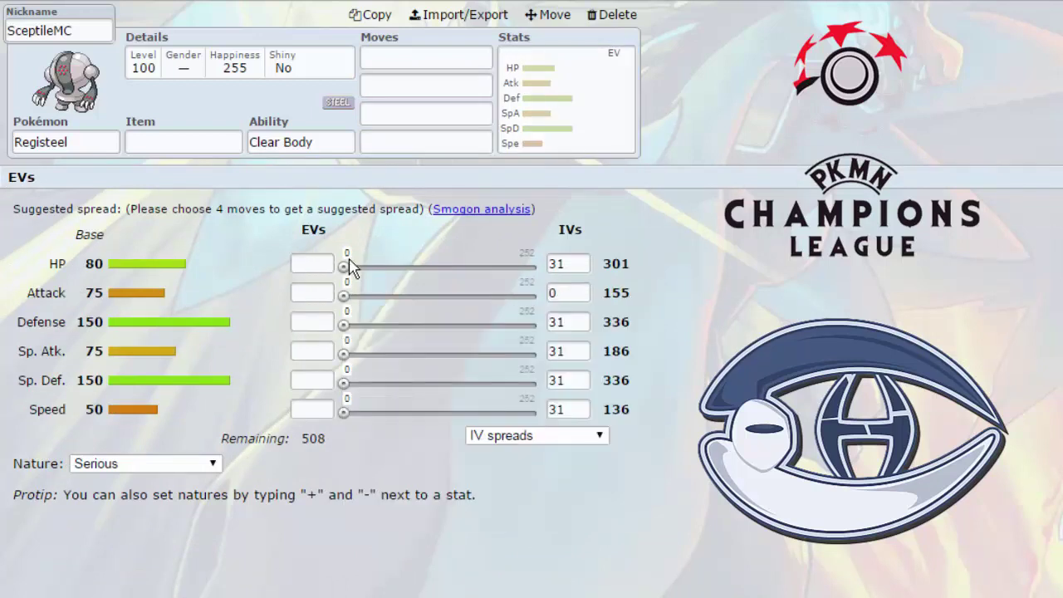
pyautogui.moveTo(344, 264); pyautogui.dragTo(536, 273)
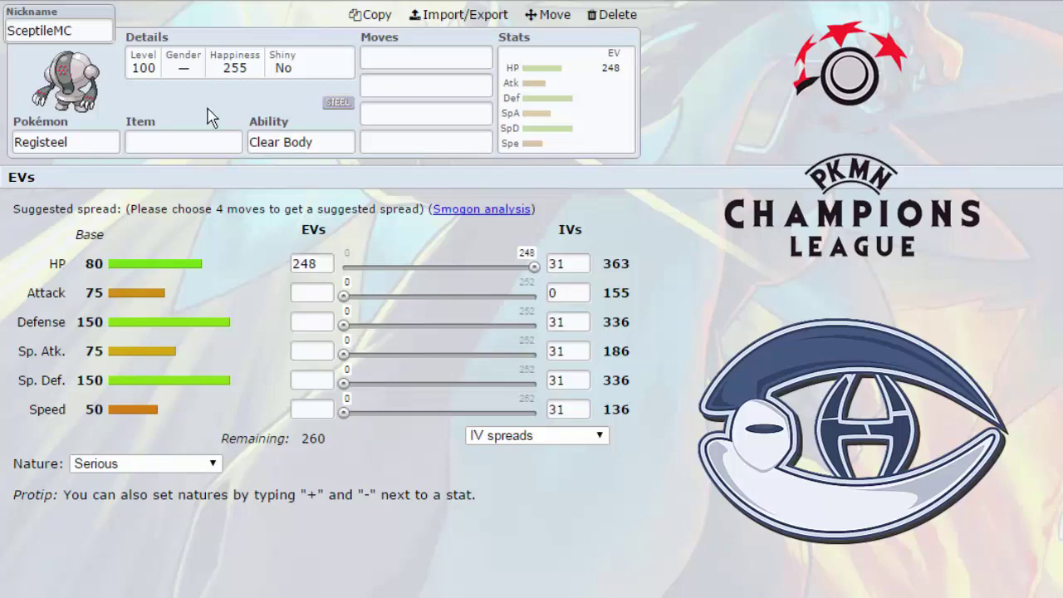
# Check the popular held items for Registeel and look through its move list down to the usually useless moves.
pyautogui.click(212, 135)
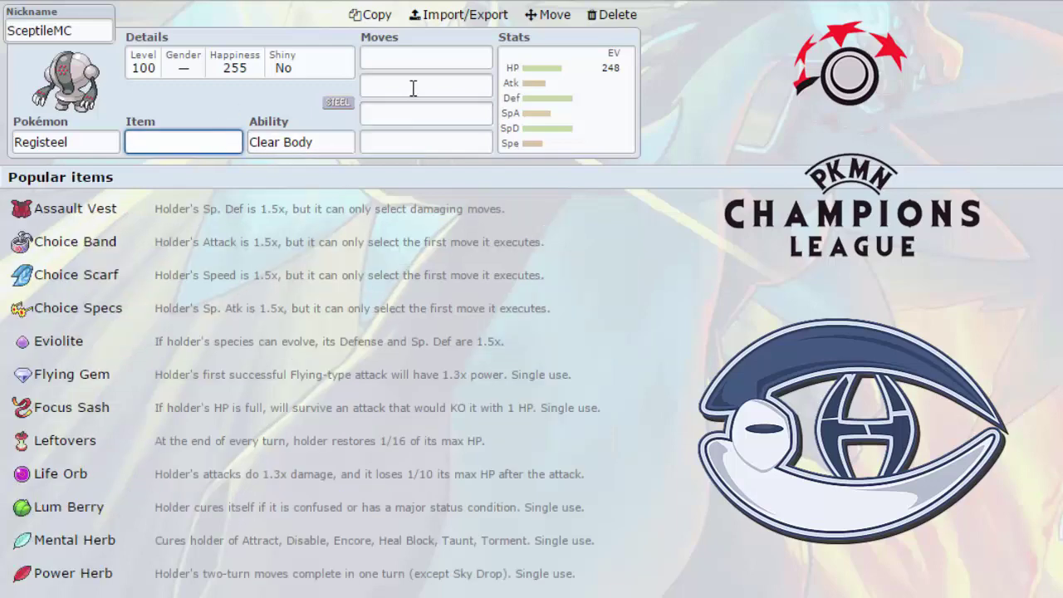
pyautogui.click(419, 58)
pyautogui.scroll(-6, 274, 436)
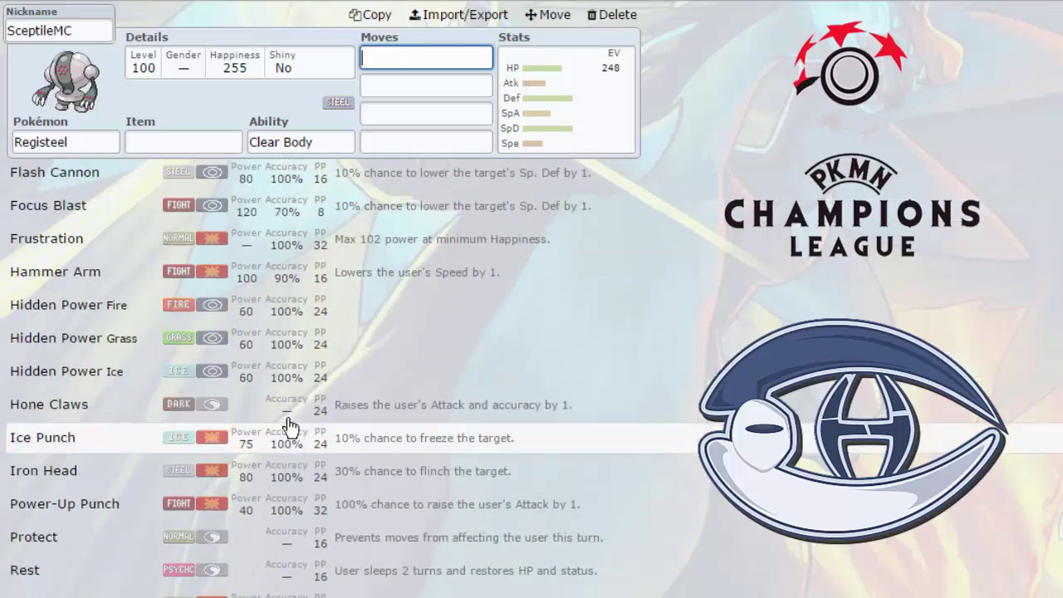
pyautogui.scroll(-3, 280, 436)
pyautogui.scroll(-2, 280, 436)
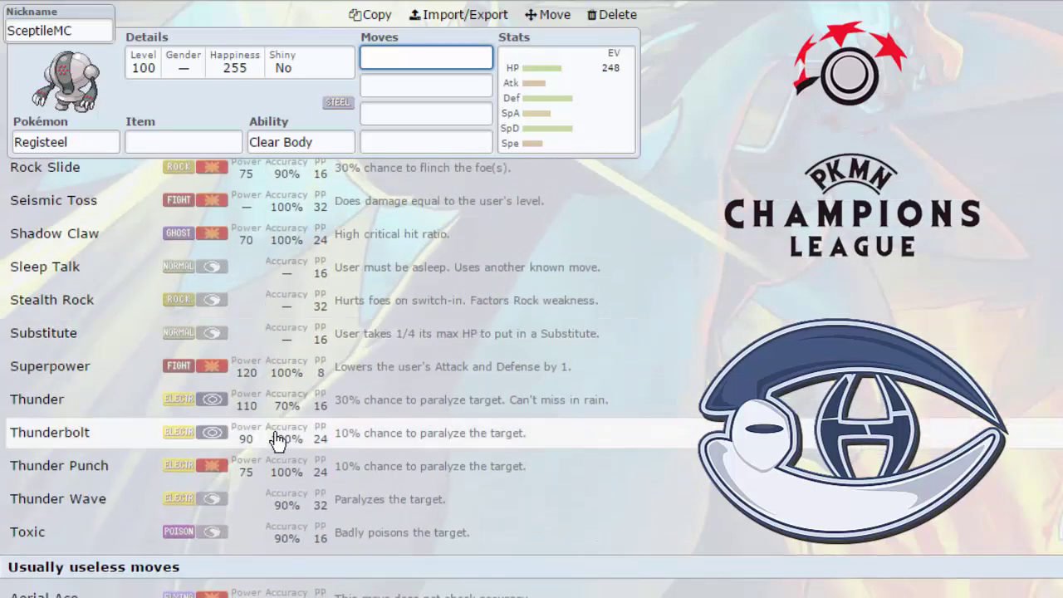
pyautogui.scroll(5, 274, 437)
pyautogui.scroll(3, 274, 436)
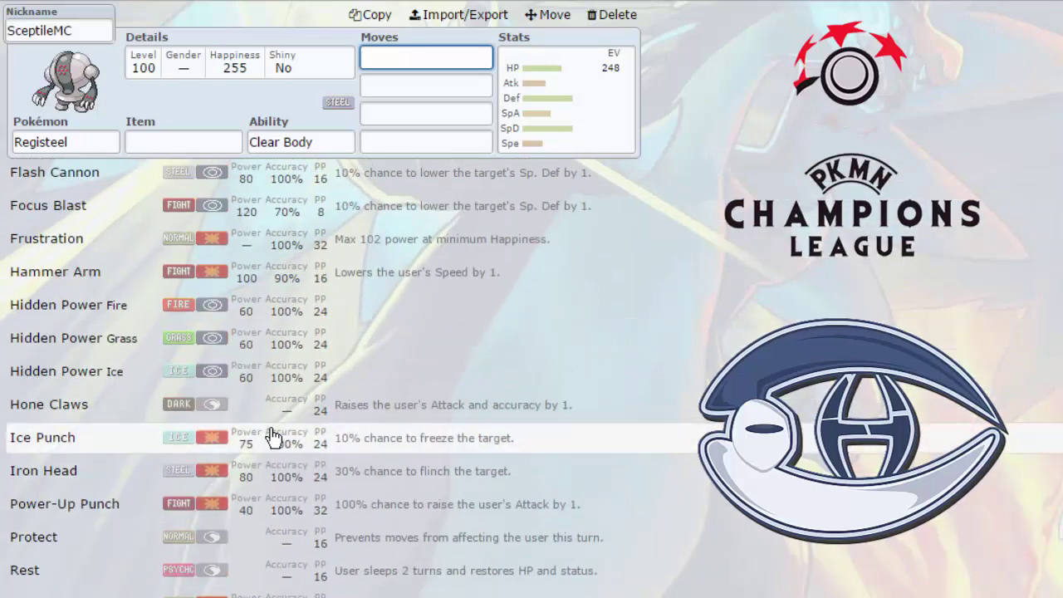
pyautogui.scroll(-5, 274, 436)
pyautogui.scroll(-9, 279, 542)
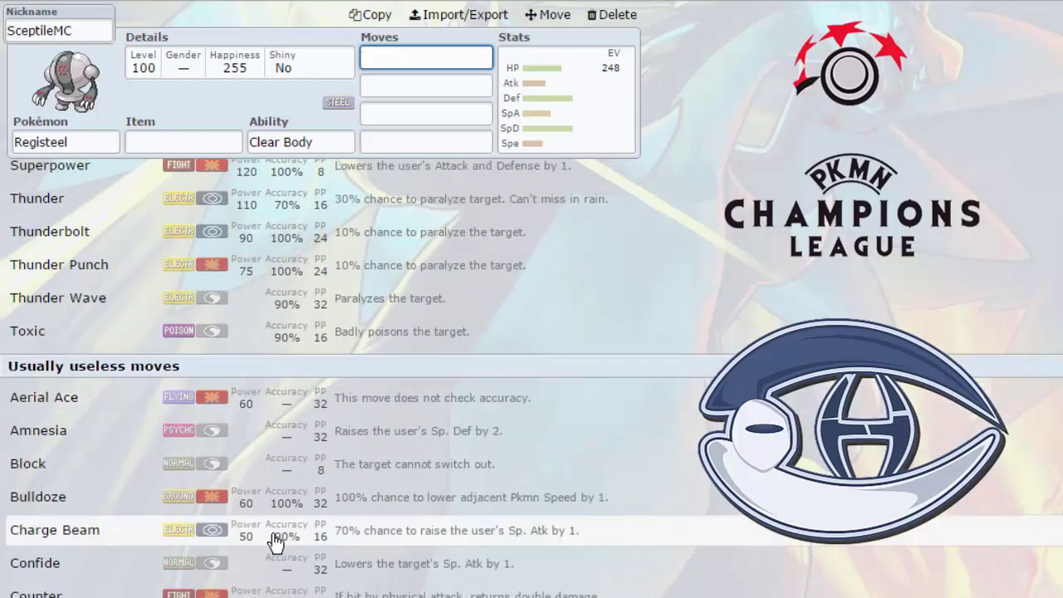
# Look through Registeel's usually useless moves, such as Curse, Counter and Focus Punch, and return to the start of the move list.
pyautogui.scroll(4, 249, 523)
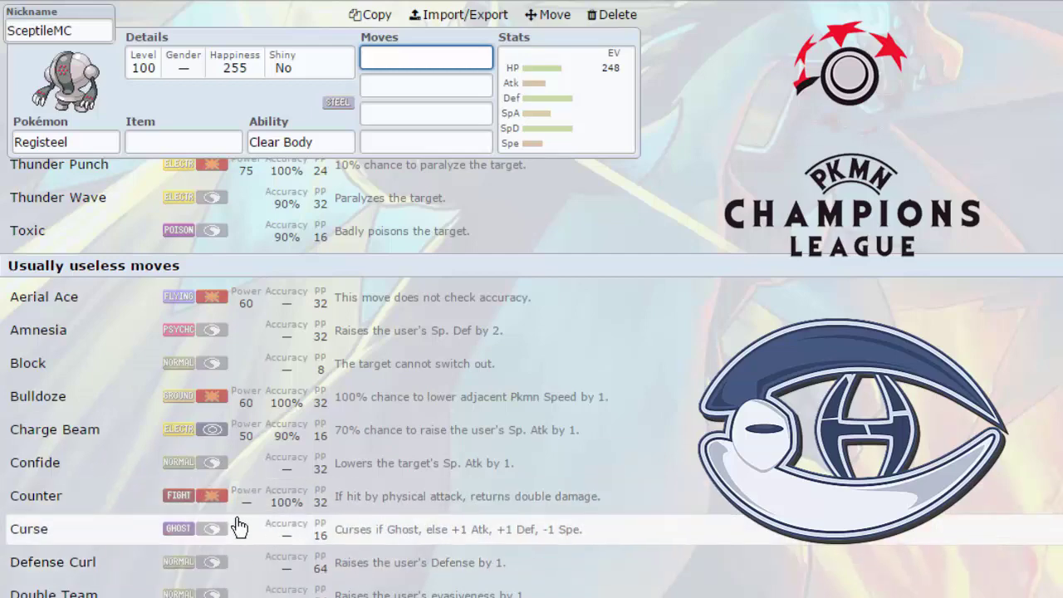
pyautogui.scroll(-4, 178, 586)
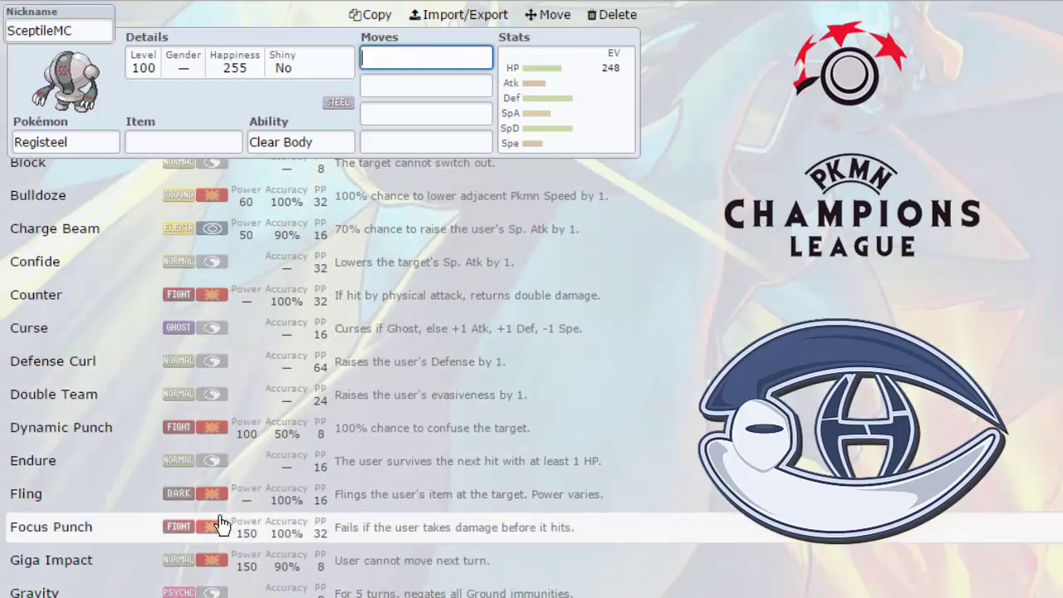
pyautogui.scroll(4, 220, 525)
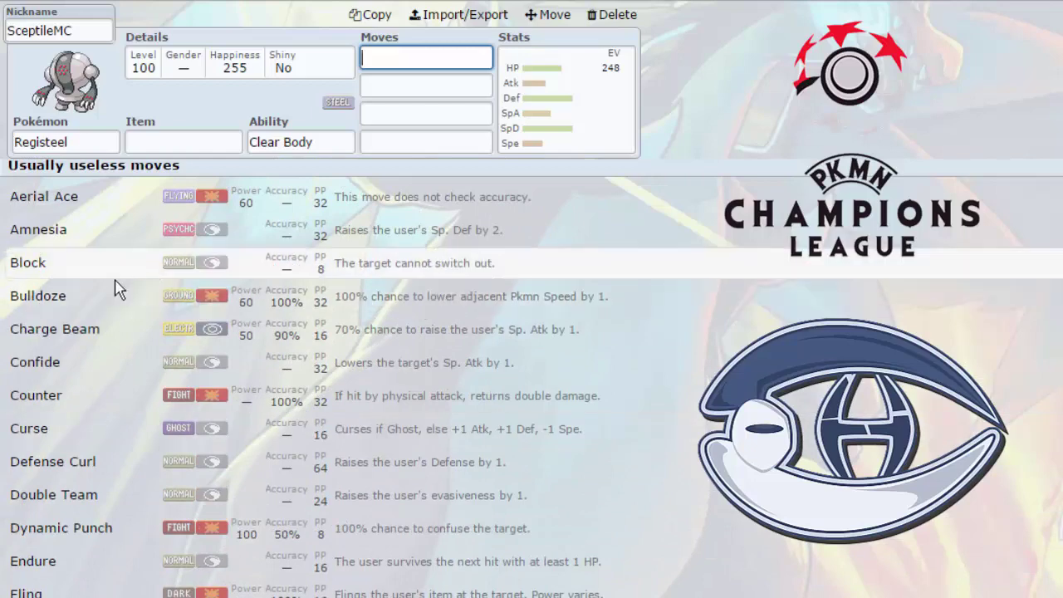
pyautogui.scroll(1, 112, 299)
pyautogui.scroll(5, 110, 309)
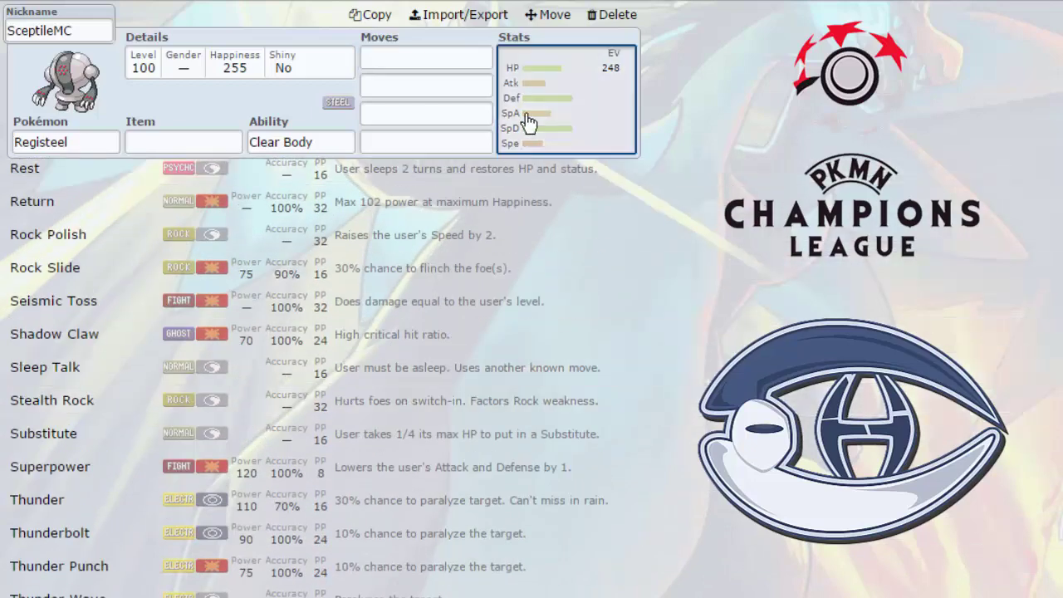
pyautogui.click(565, 99)
pyautogui.click(399, 57)
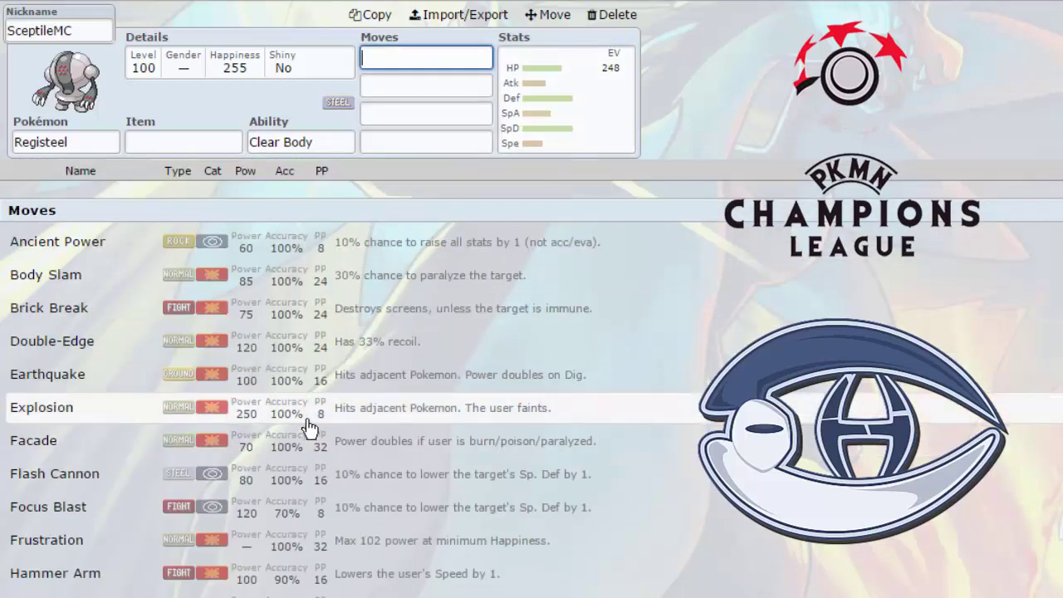
# Filter Registeel's moves by the Special category and review the special attacks.
pyautogui.click(212, 170)
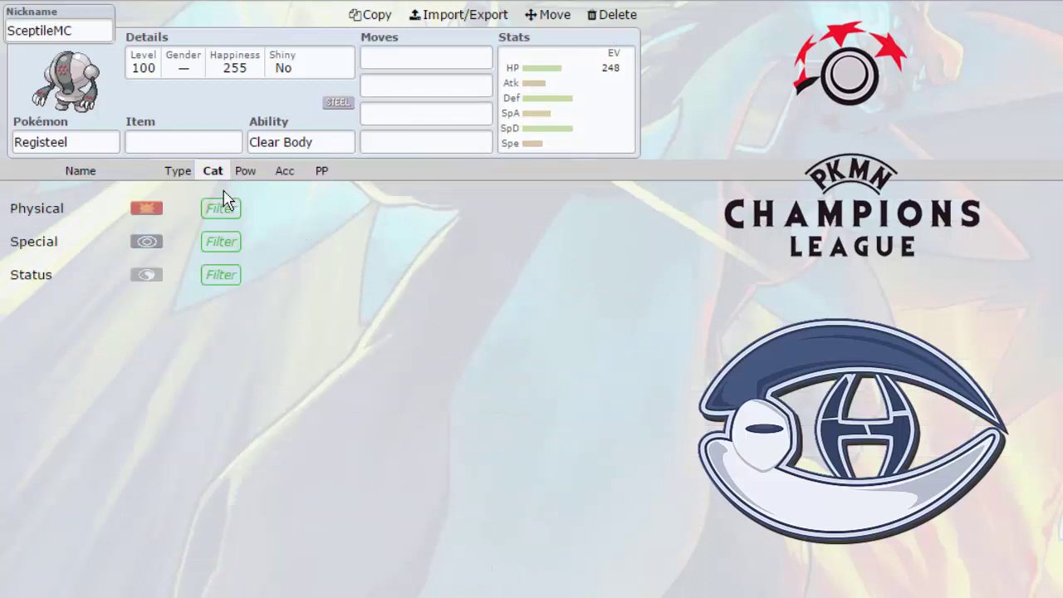
pyautogui.click(163, 249)
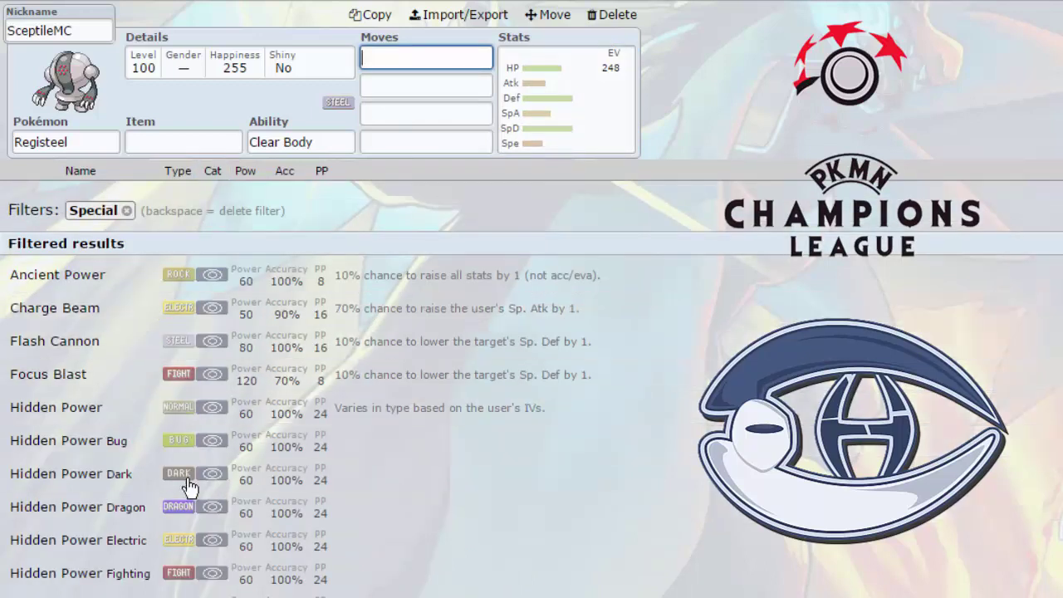
pyautogui.scroll(-6, 119, 497)
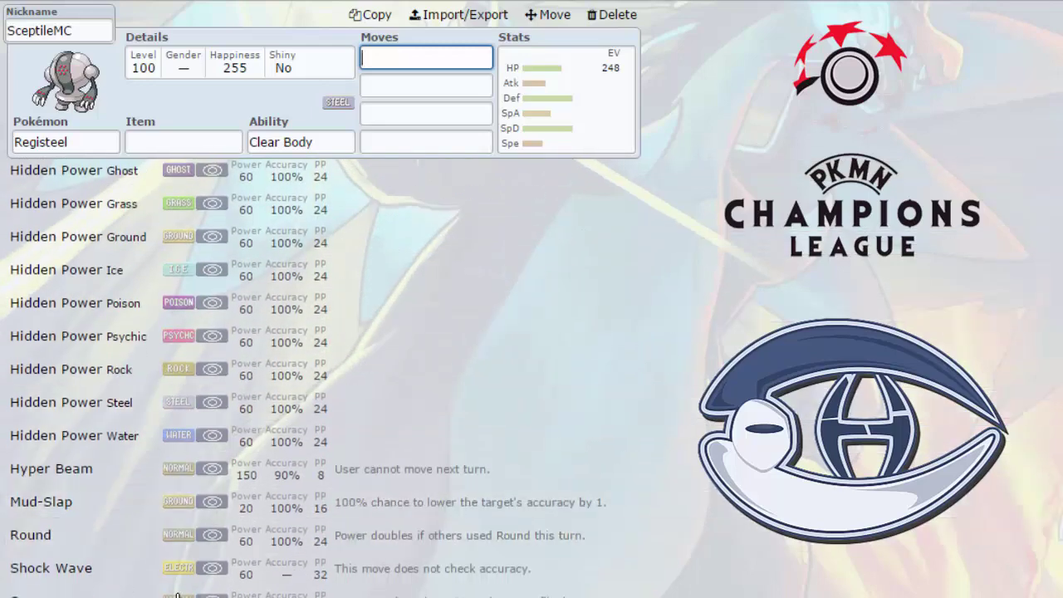
pyautogui.scroll(-1, 108, 540)
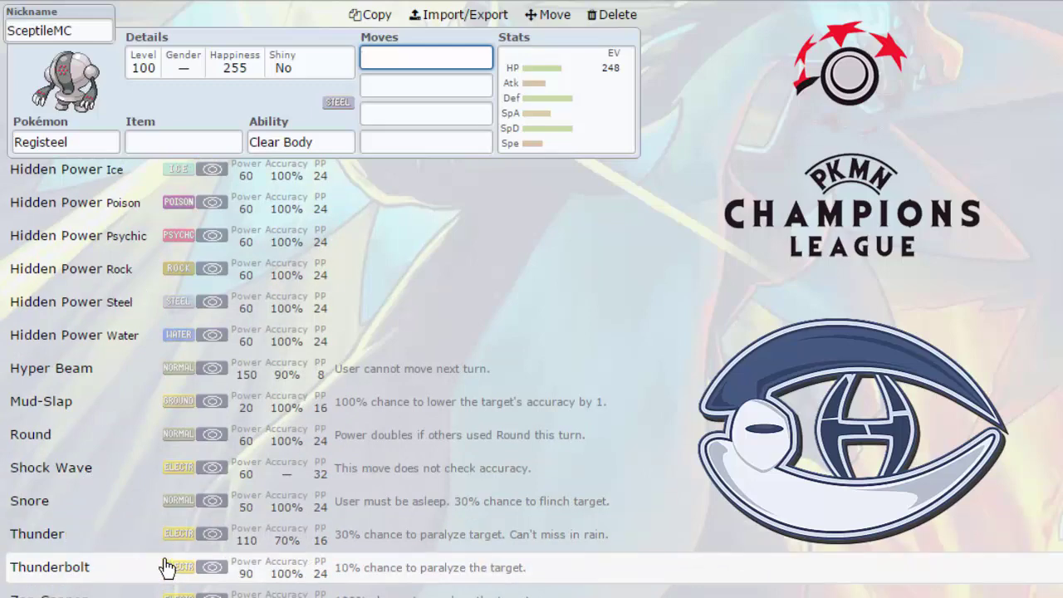
pyautogui.scroll(6, 187, 531)
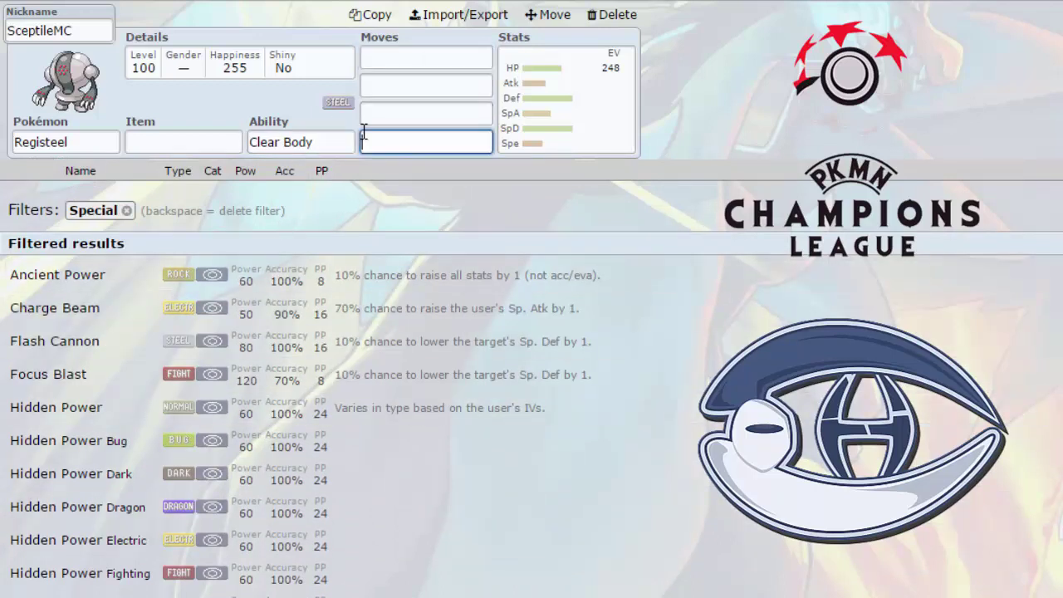
# Check Registeel's popular items and unfiltered move list again, and open its EV spread.
pyautogui.click(183, 137)
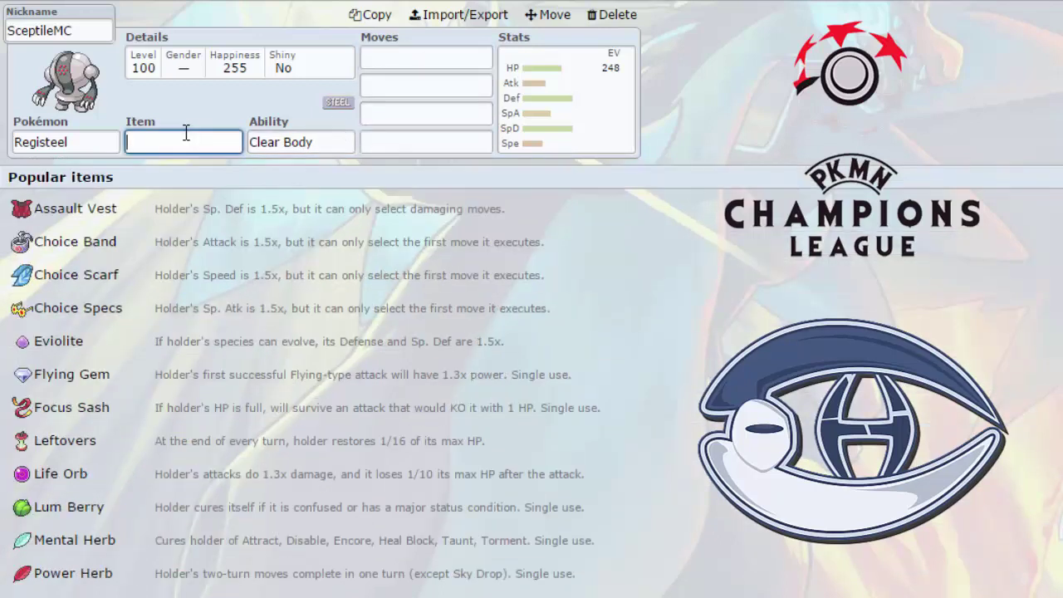
pyautogui.click(467, 92)
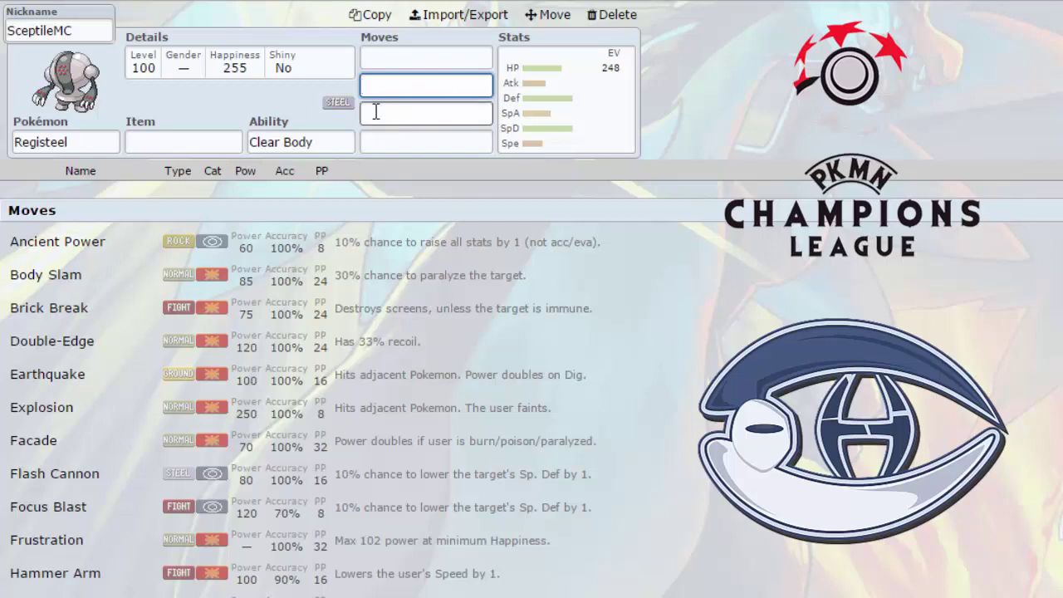
pyautogui.scroll(-3, 321, 394)
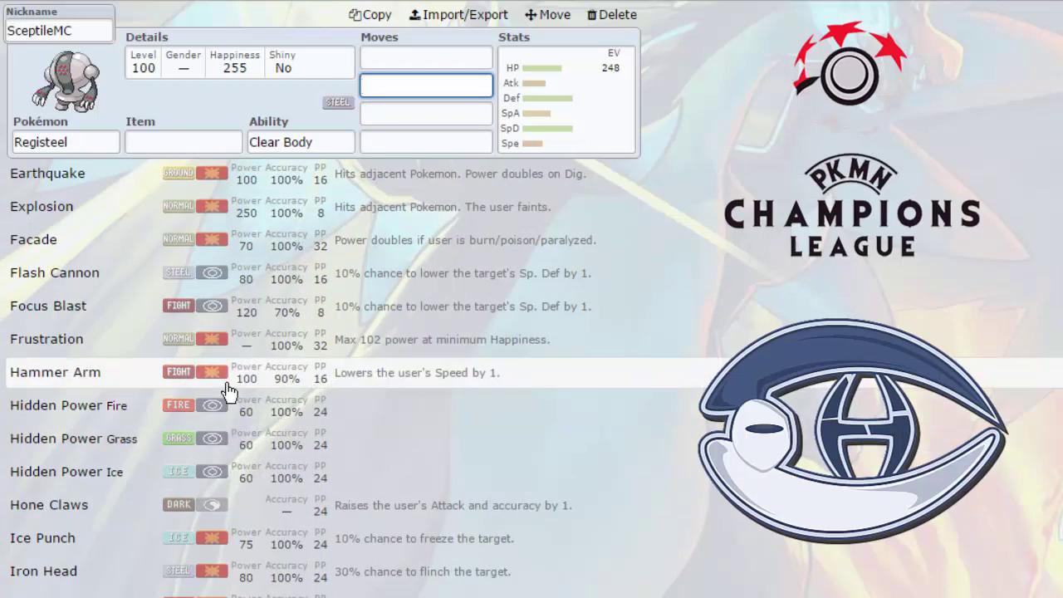
pyautogui.scroll(-3, 228, 390)
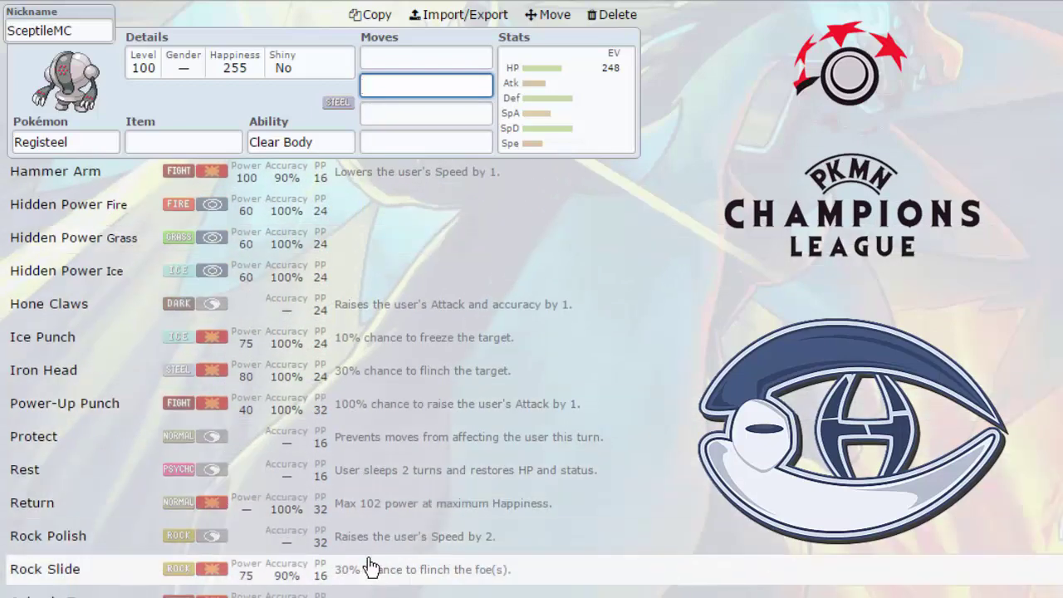
pyautogui.scroll(5, 300, 544)
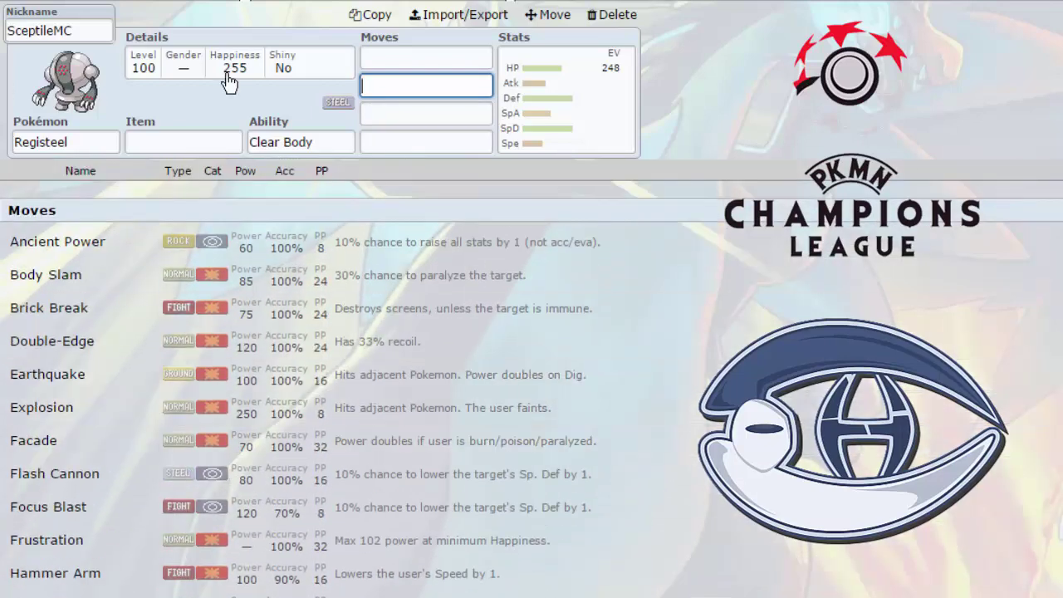
pyautogui.click(536, 112)
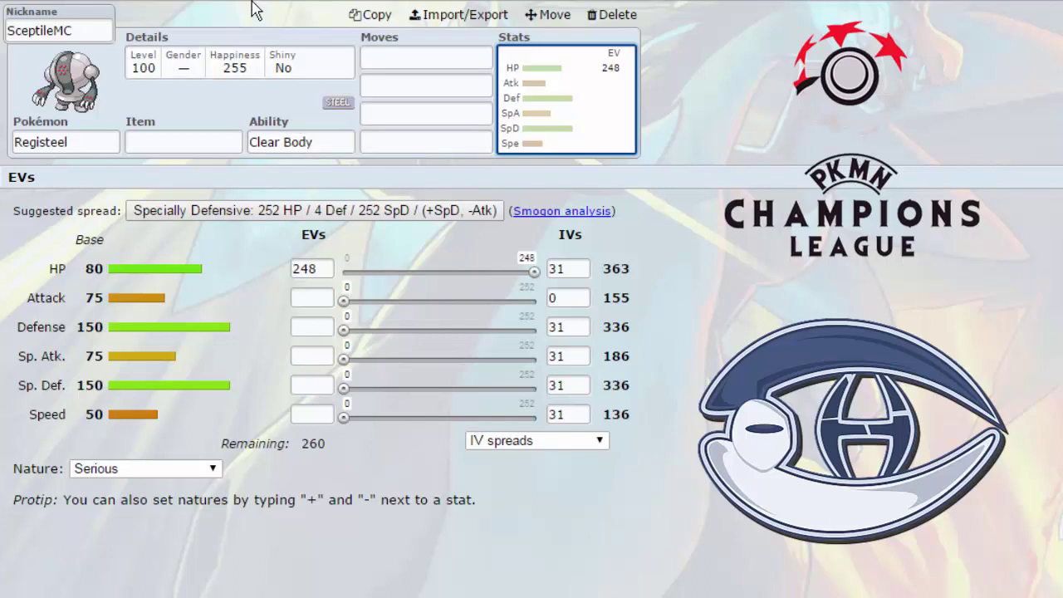
# Switch to Haxorus's set and review its available moves and base stats.
pyautogui.click(249, 4)
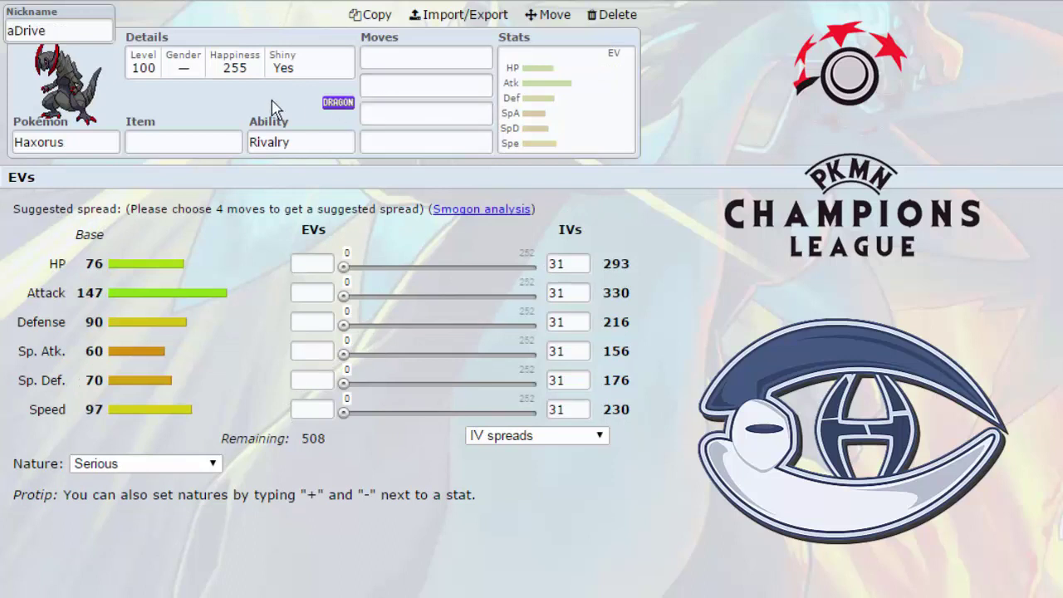
pyautogui.click(68, 31)
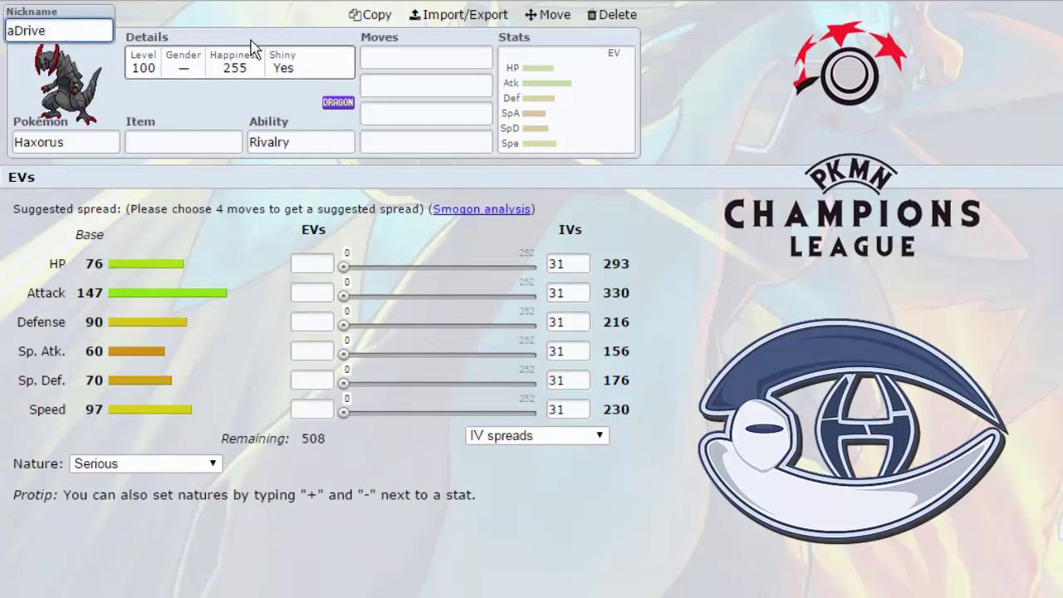
pyautogui.click(181, 140)
pyautogui.click(429, 63)
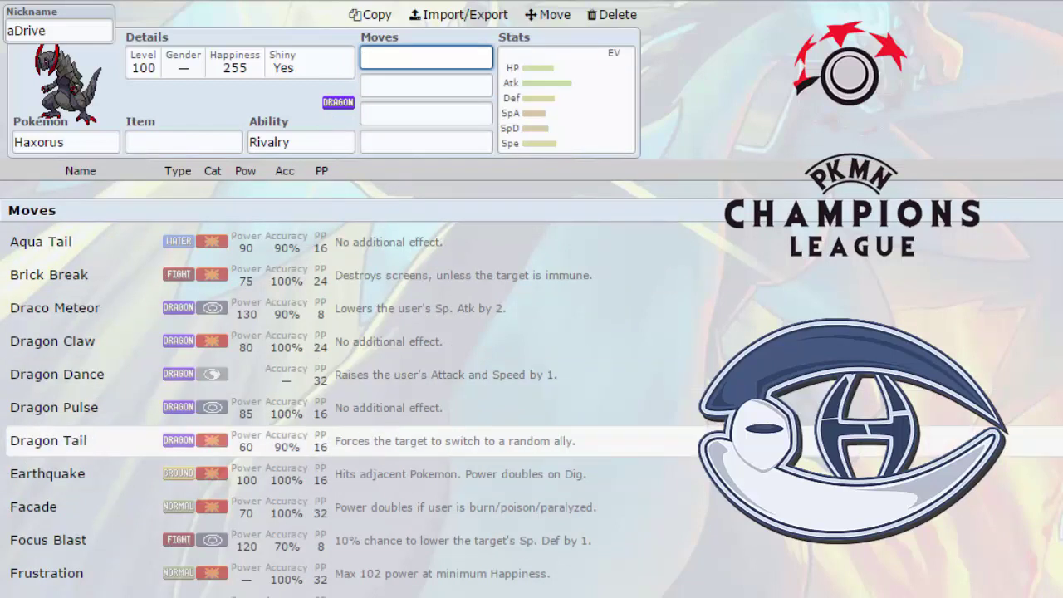
pyautogui.click(551, 78)
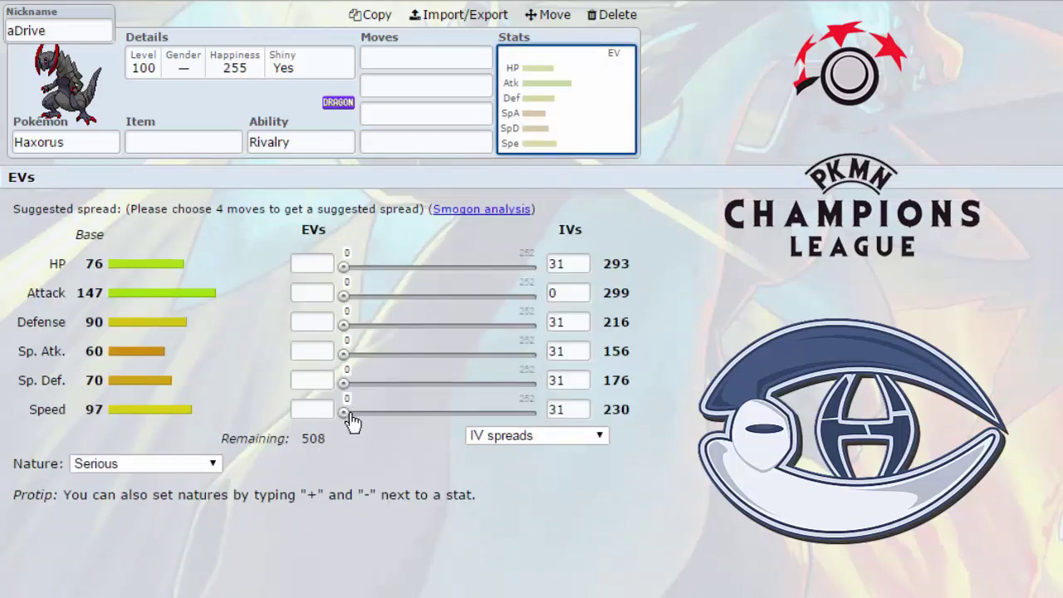
# Give Haxorus 252 Speed EVs and a Jolly nature that raises Speed and lowers Sp. Atk.
pyautogui.moveTo(348, 413); pyautogui.dragTo(560, 422)
pyautogui.click(320, 409)
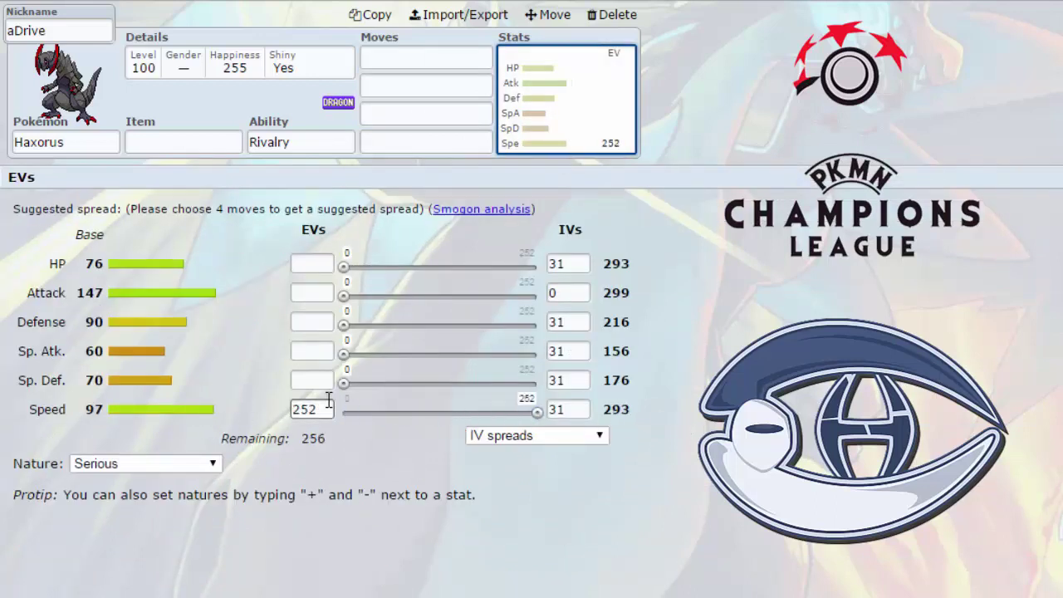
pyautogui.write('+')
pyautogui.click(309, 350)
pyautogui.write('-')
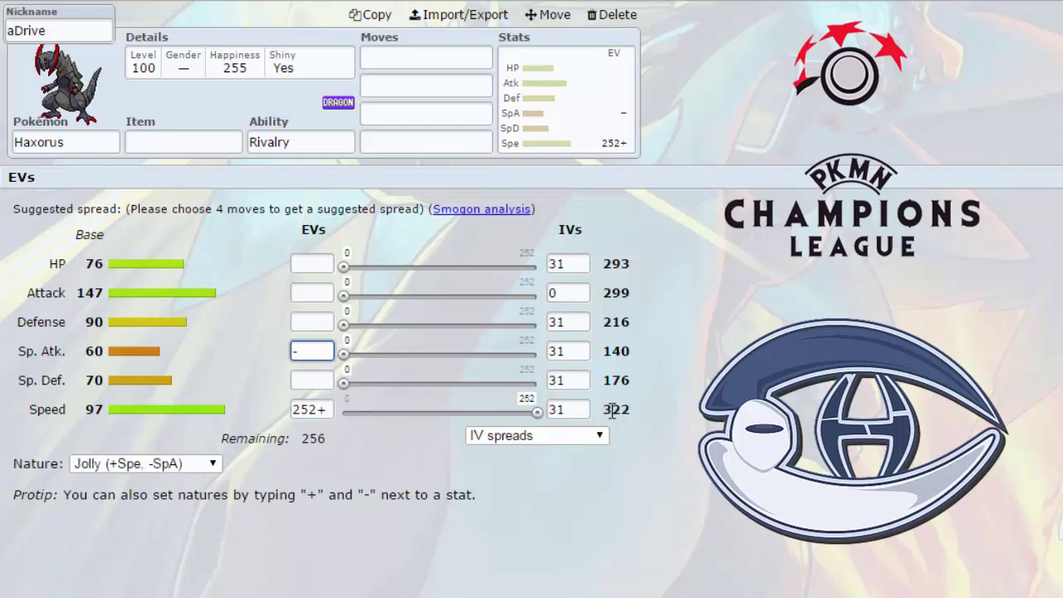
# Try an Adamant nature that boosts Haxorus's Attack instead of Speed, and compare the Speed stat.
pyautogui.moveTo(83, 410); pyautogui.dragTo(110, 400)
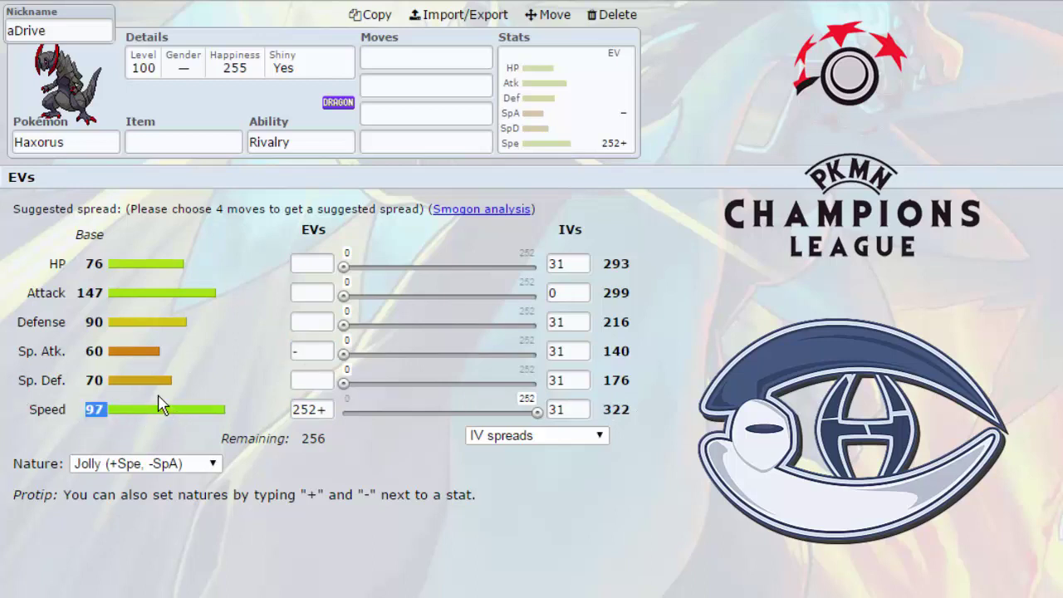
pyautogui.click(306, 293)
pyautogui.write('+')
pyautogui.moveTo(604, 407)
pyautogui.mouseDown()
pyautogui.moveTo(633, 400)
pyautogui.moveTo(605, 407)
pyautogui.mouseUp()
pyautogui.click(641, 415)
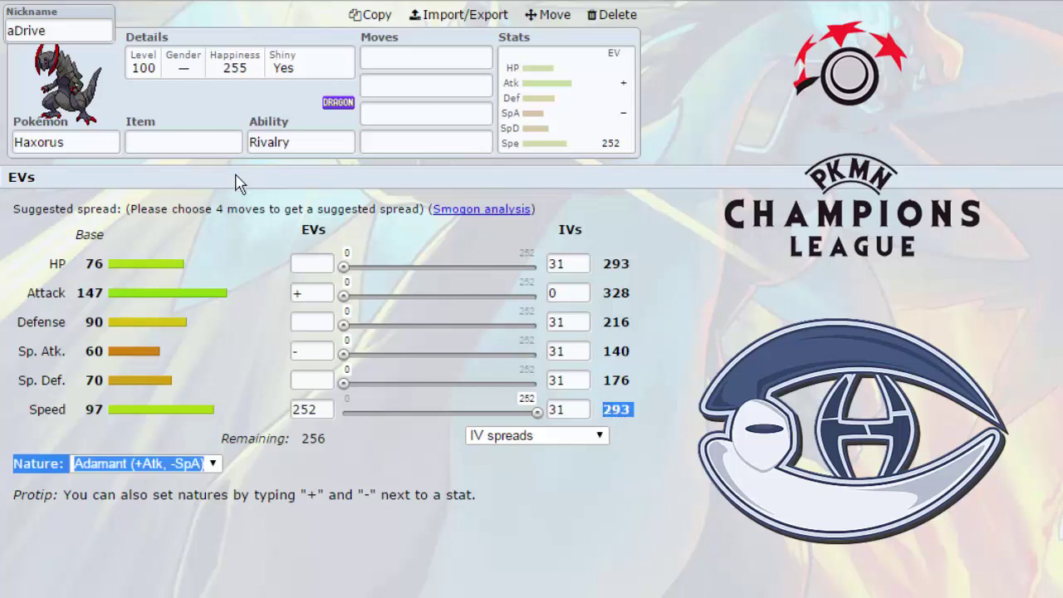
# Change Haxorus's ability to Mold Breaker and check the other ability options.
pyautogui.click(316, 143)
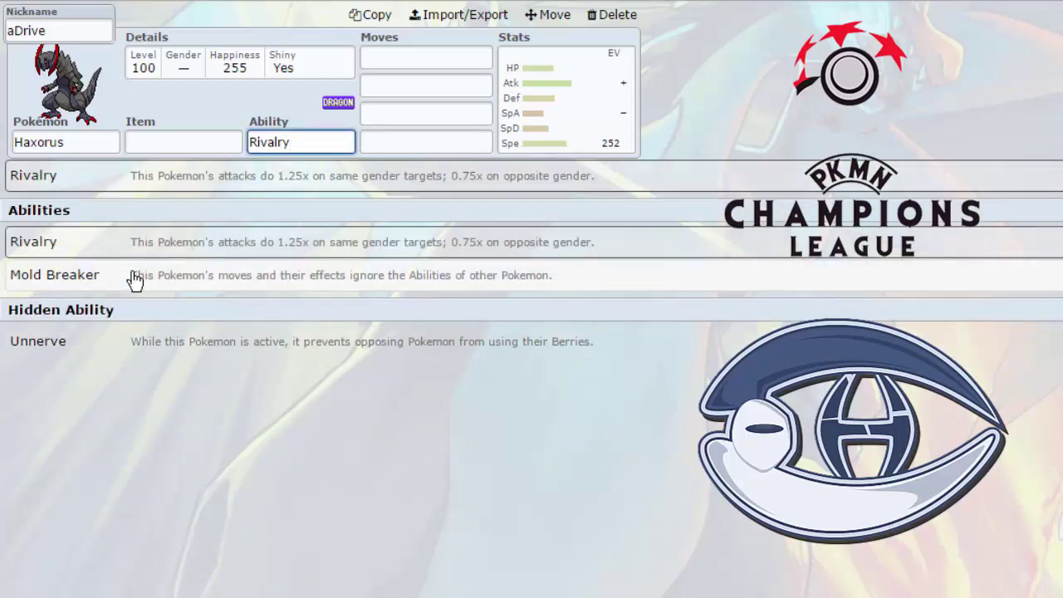
pyautogui.click(134, 277)
pyautogui.click(341, 140)
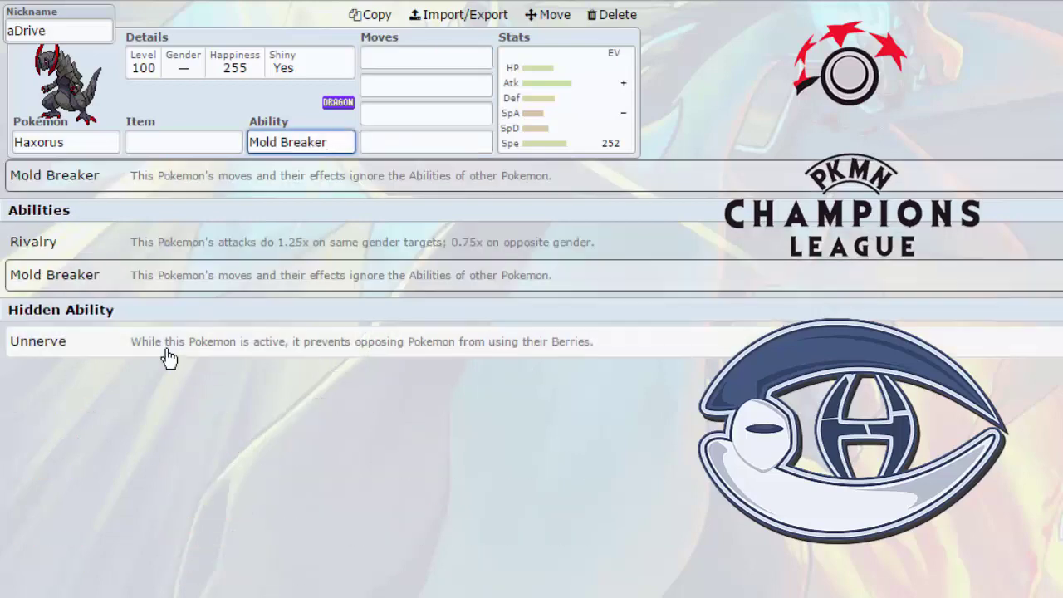
# Add Iron Tail as Haxorus's second move and check its details.
pyautogui.click(422, 79)
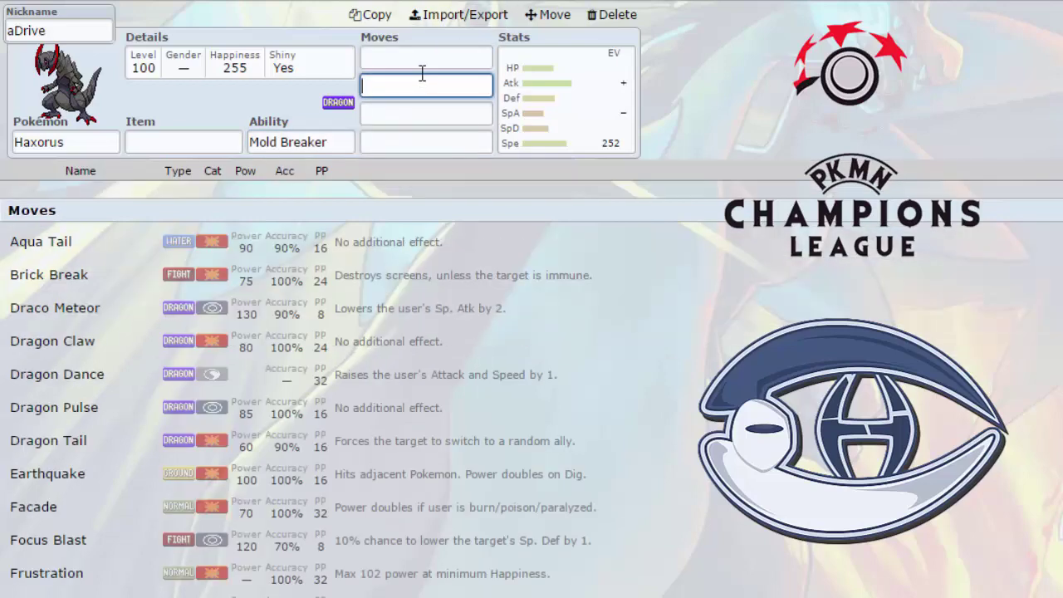
pyautogui.write('iron')
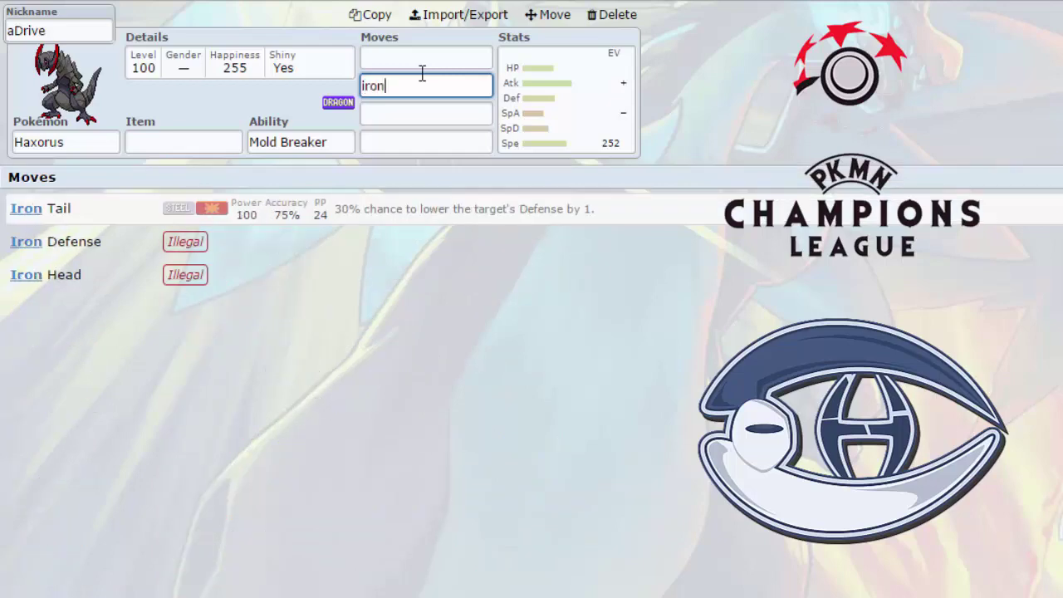
pyautogui.click(347, 217)
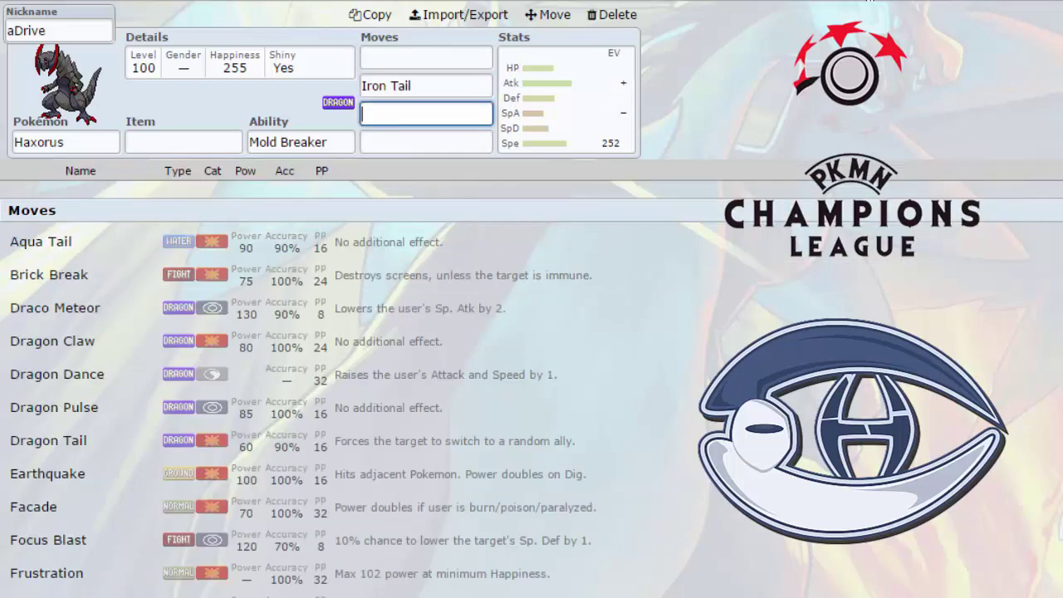
pyautogui.click(422, 86)
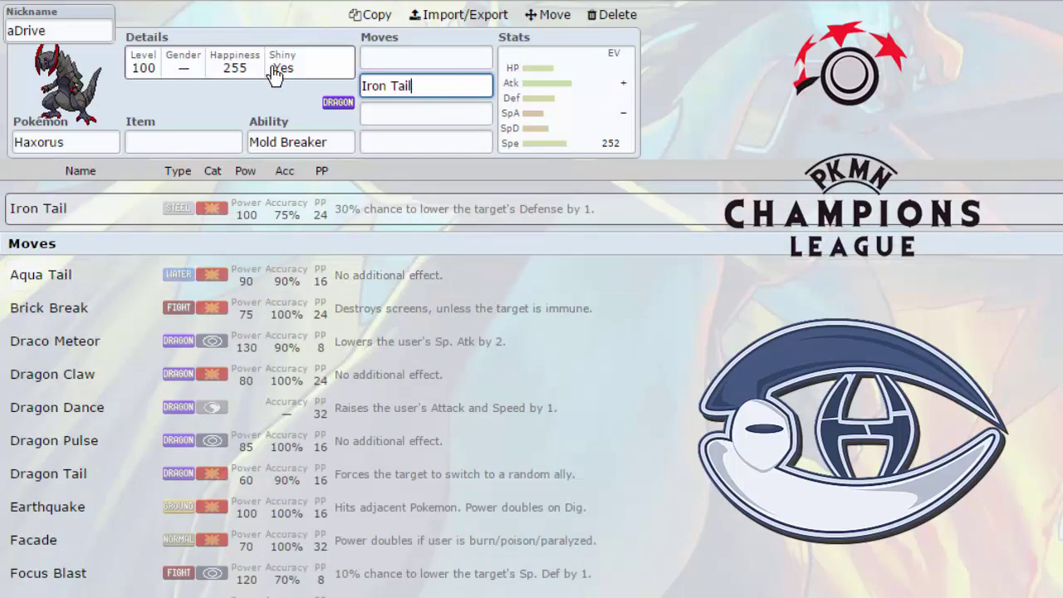
# Set Haxorus's nature back to Jolly with the boost on Speed, and open the third move slot.
pyautogui.click(552, 67)
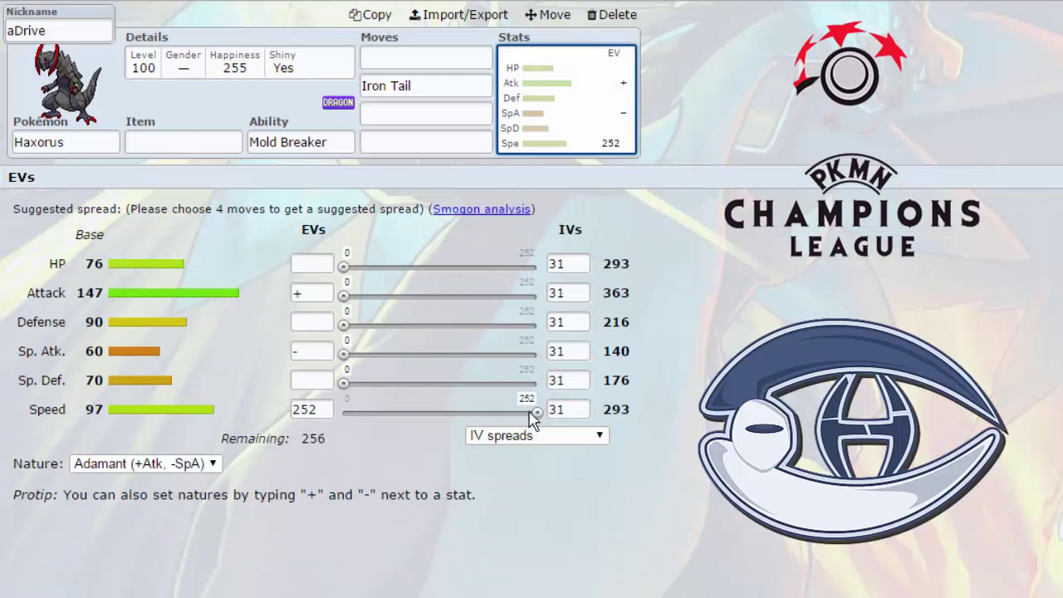
pyautogui.click(330, 408)
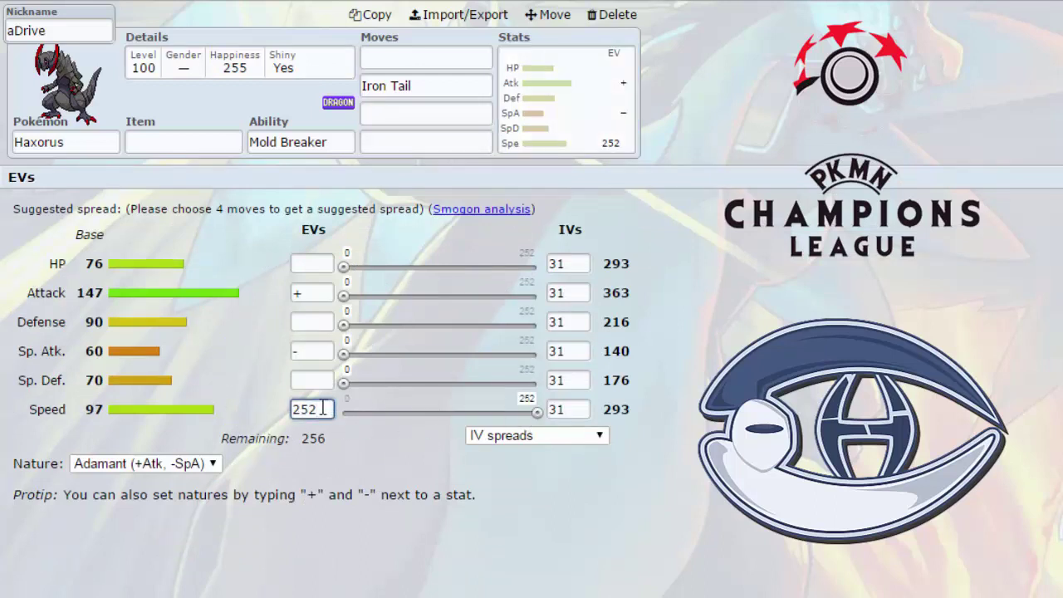
pyautogui.write('+')
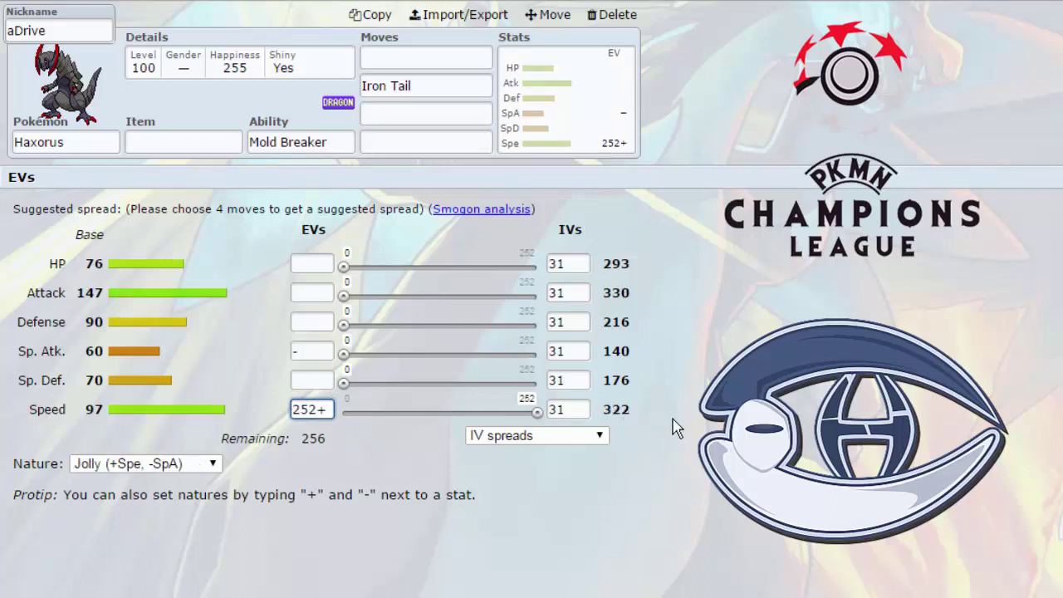
pyautogui.click(479, 87)
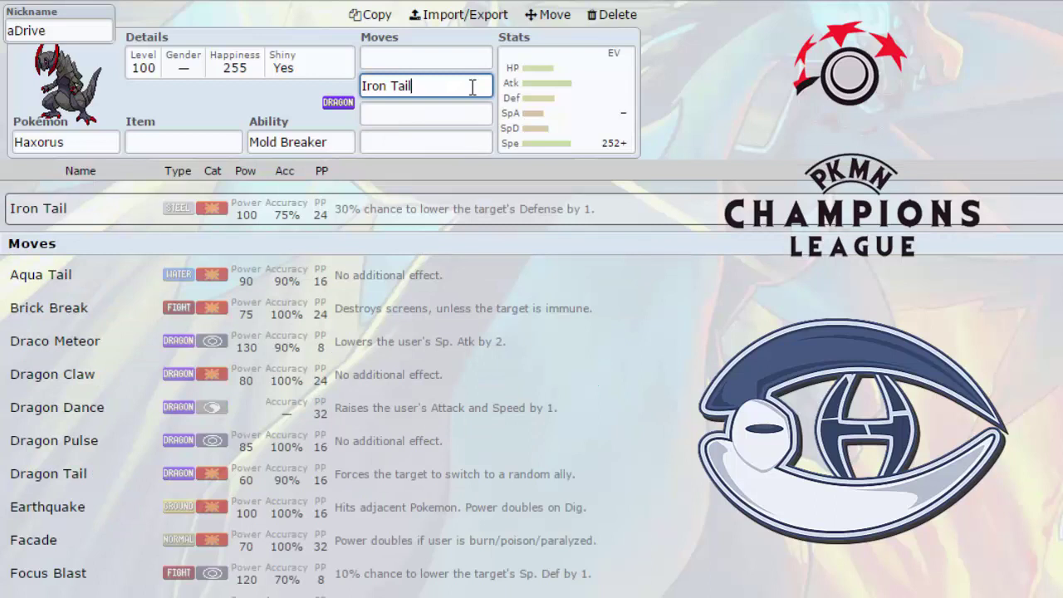
pyautogui.click(464, 103)
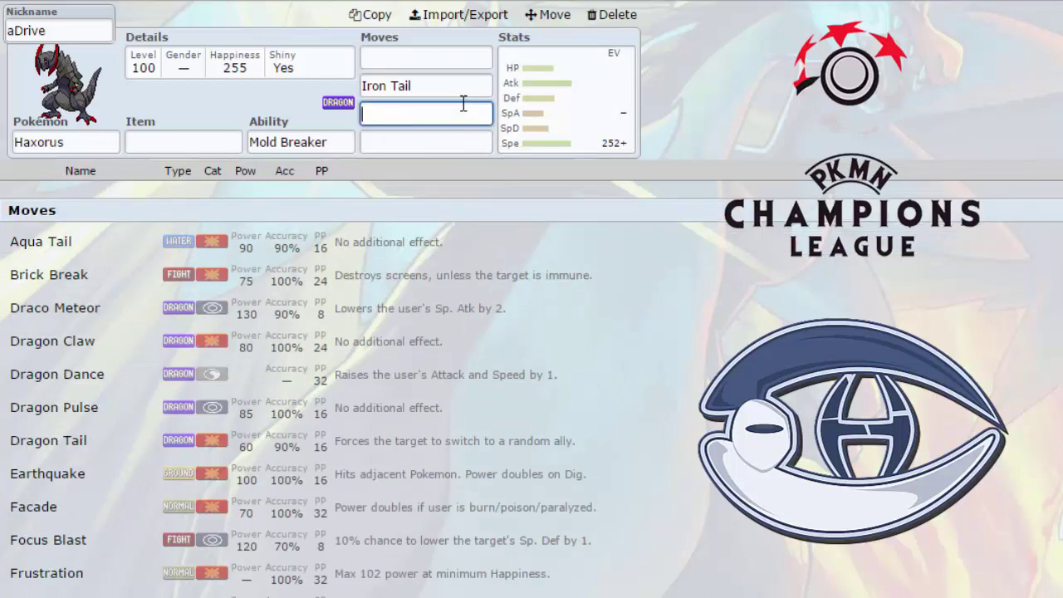
# Add Earthquake as Haxorus's third move and Dragon Dance as its fourth.
pyautogui.write('earth')
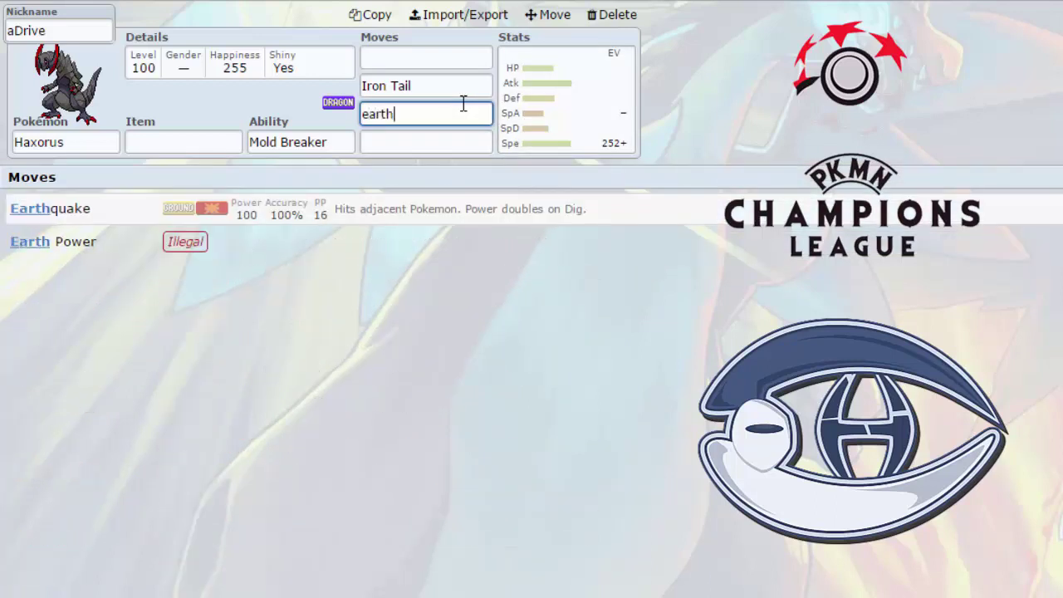
pyautogui.click(426, 212)
pyautogui.click(451, 117)
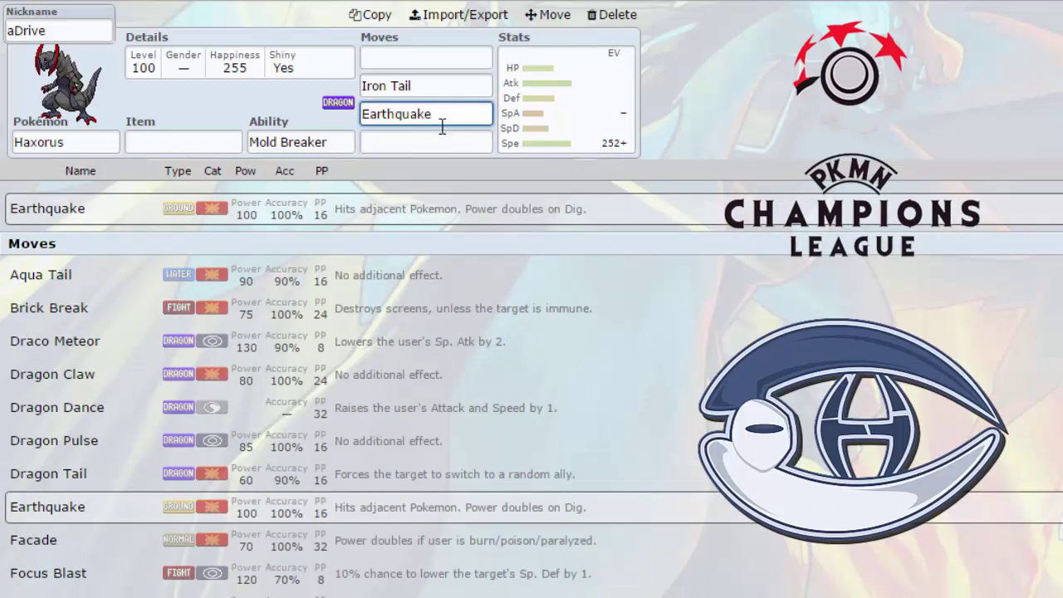
pyautogui.click(424, 138)
pyautogui.write('dragon')
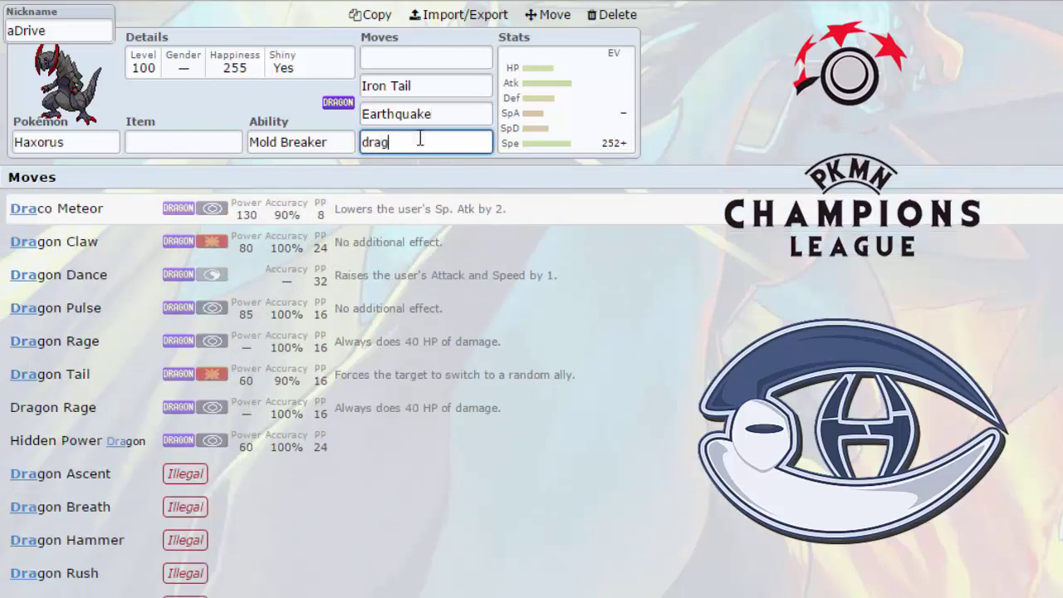
pyautogui.click(255, 253)
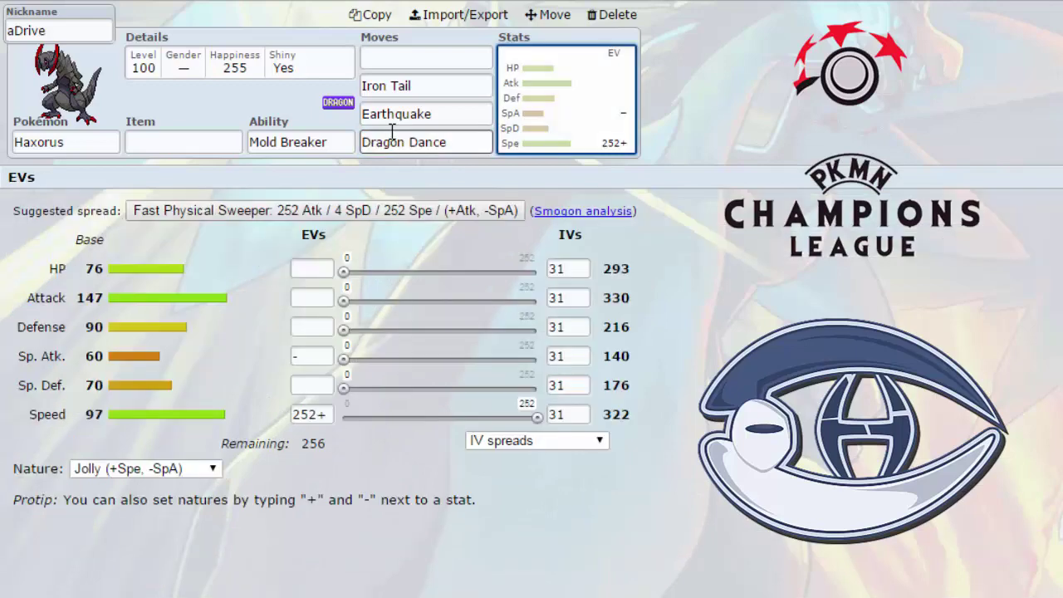
pyautogui.click(464, 134)
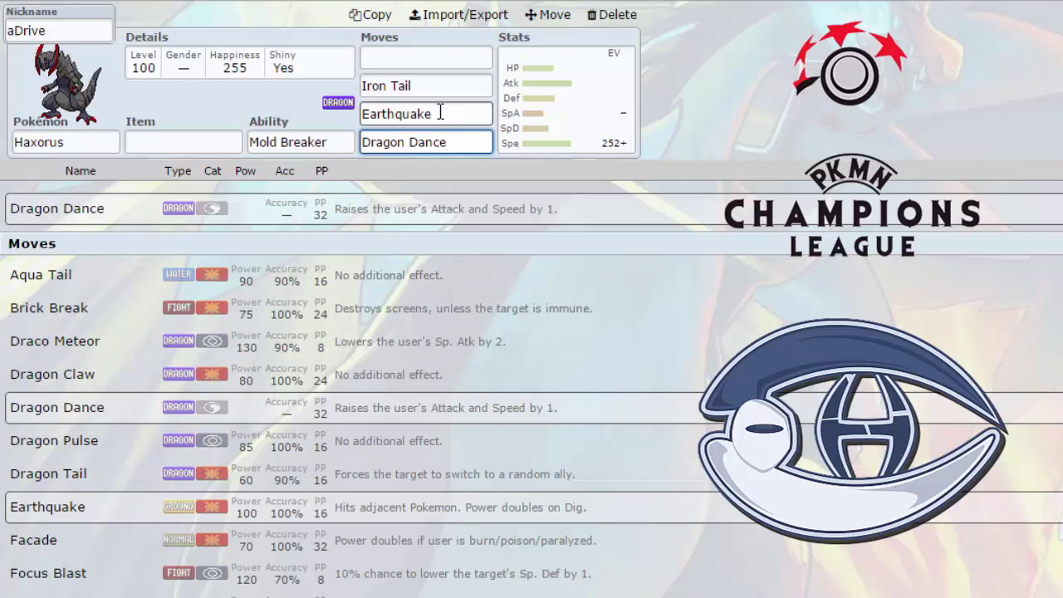
# Try 252 Attack EVs on Haxorus with an Adamant nature that boosts Attack.
pyautogui.click(577, 67)
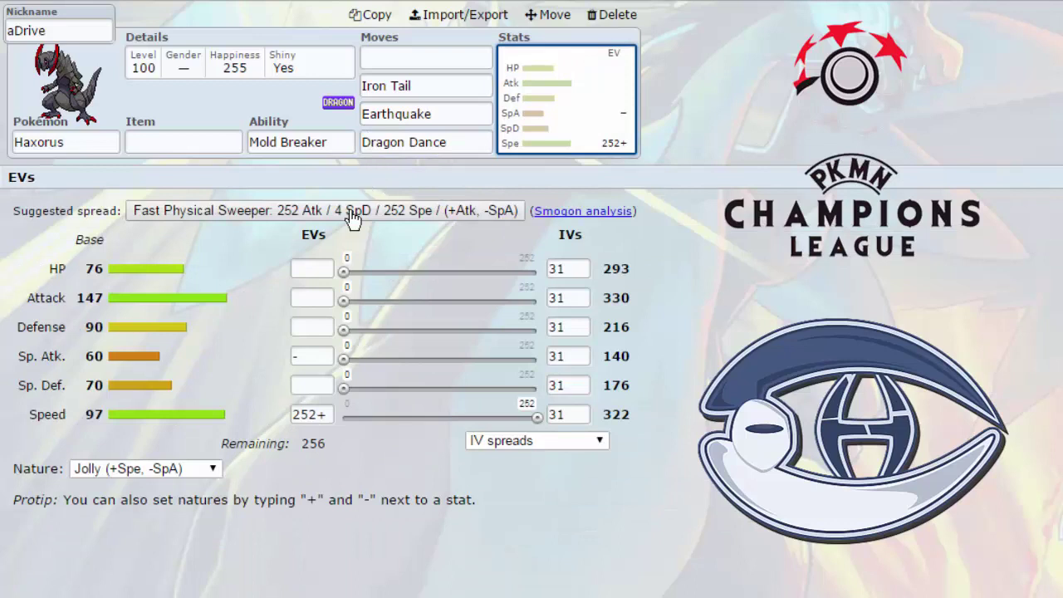
pyautogui.moveTo(353, 306); pyautogui.dragTo(536, 300)
pyautogui.click(325, 296)
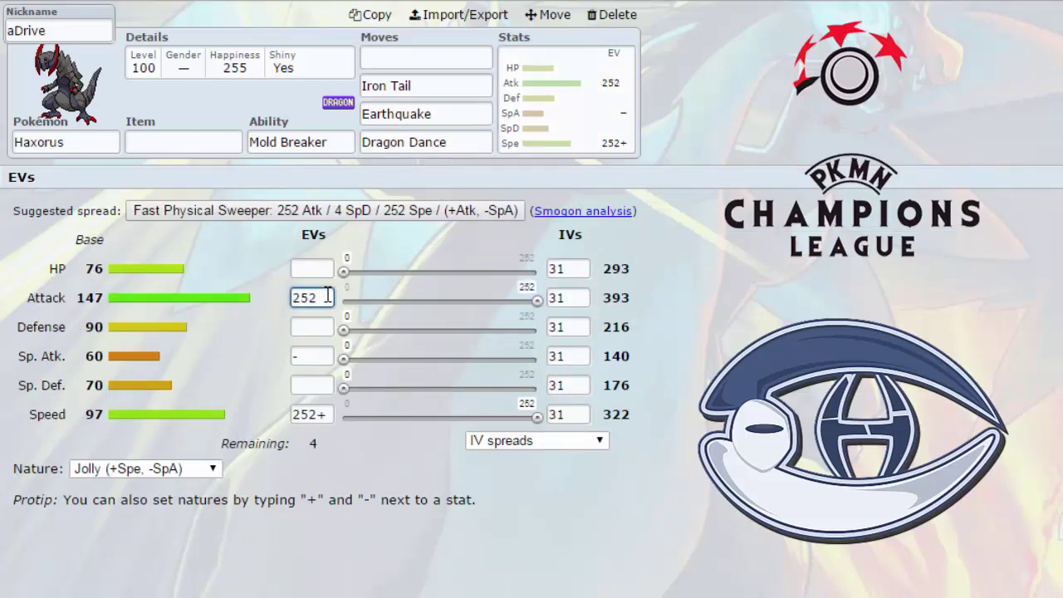
pyautogui.write('+')
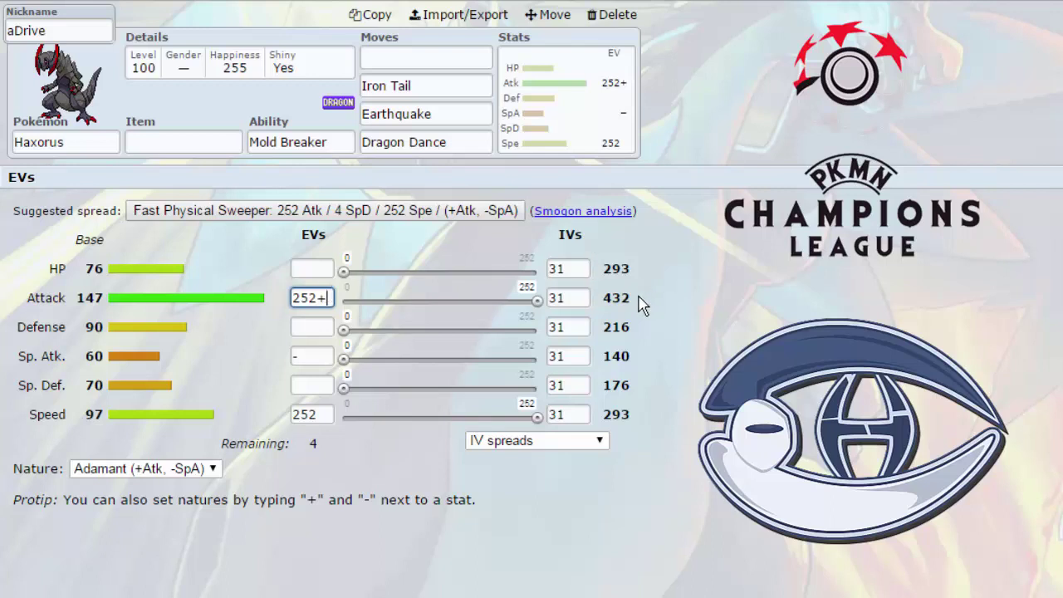
pyautogui.click(421, 59)
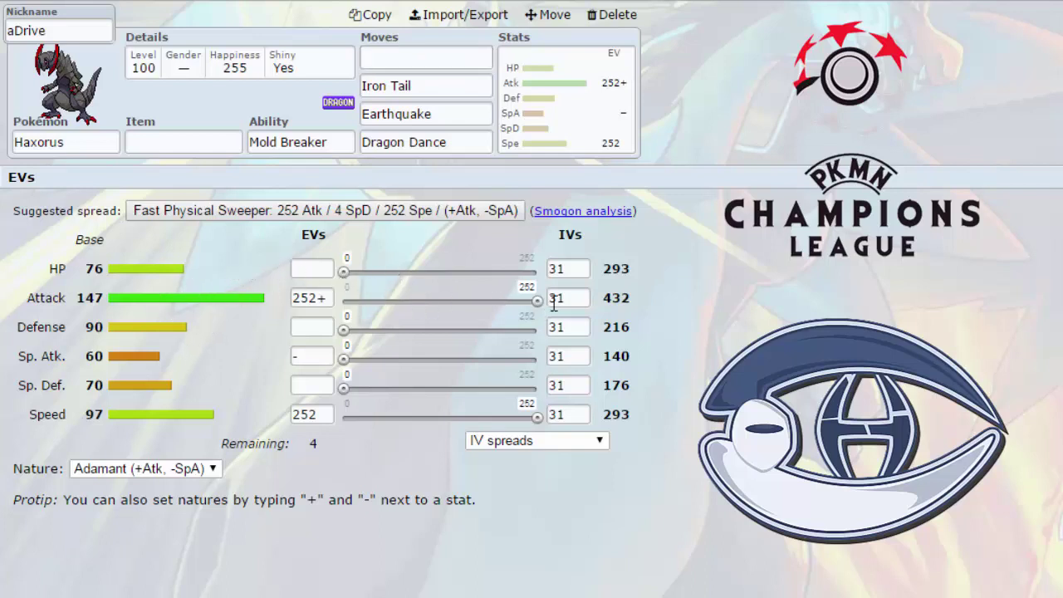
# Clear Haxorus's Attack EVs and put 252 EVs into HP instead.
pyautogui.moveTo(538, 301); pyautogui.dragTo(343, 330)
pyautogui.moveTo(344, 271); pyautogui.dragTo(554, 292)
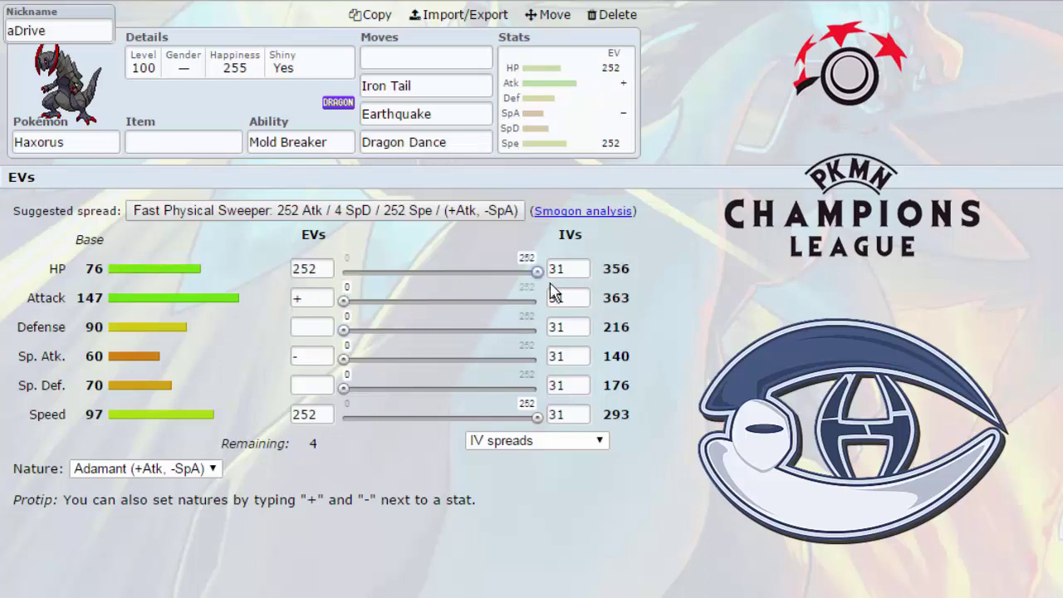
pyautogui.click(329, 298)
pyautogui.doubleClick(612, 304)
# Add Poison Jab as Haxorus's first move and replace Iron Tail with Dragon Claw in the second slot.
pyautogui.click(413, 56)
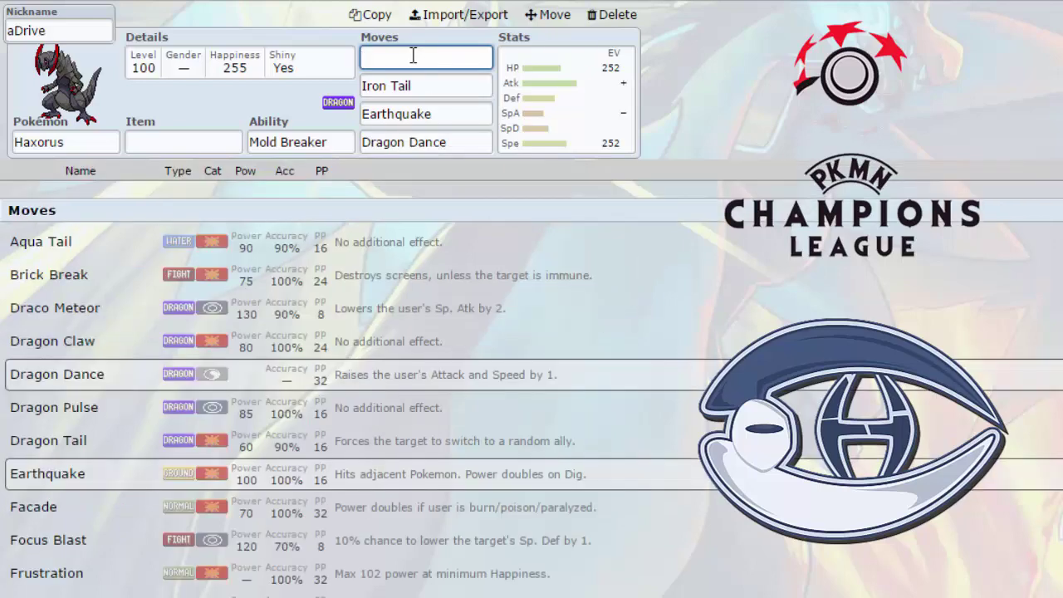
pyautogui.write('poi')
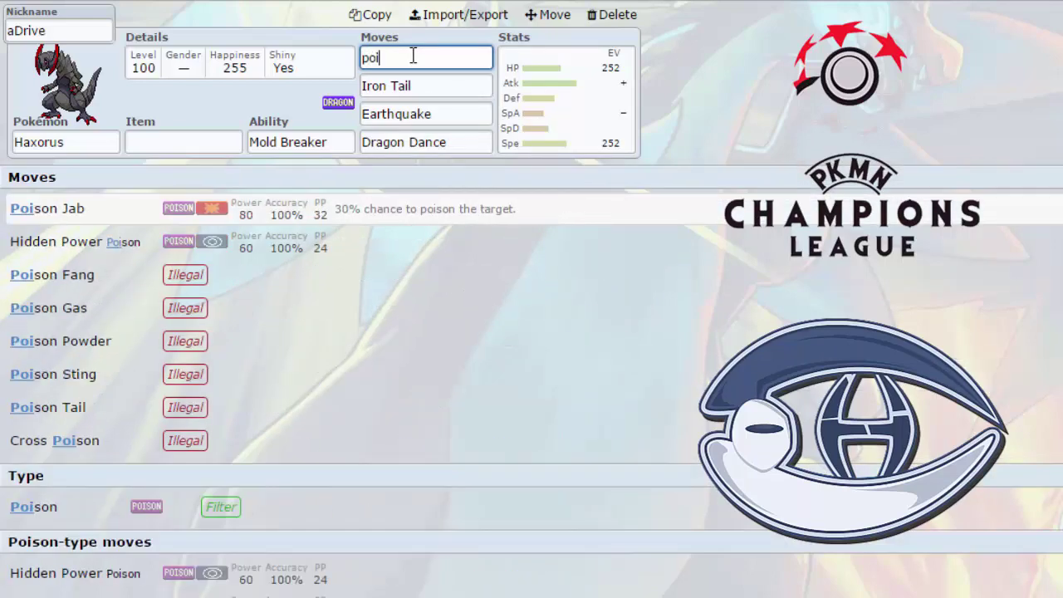
pyautogui.click(419, 215)
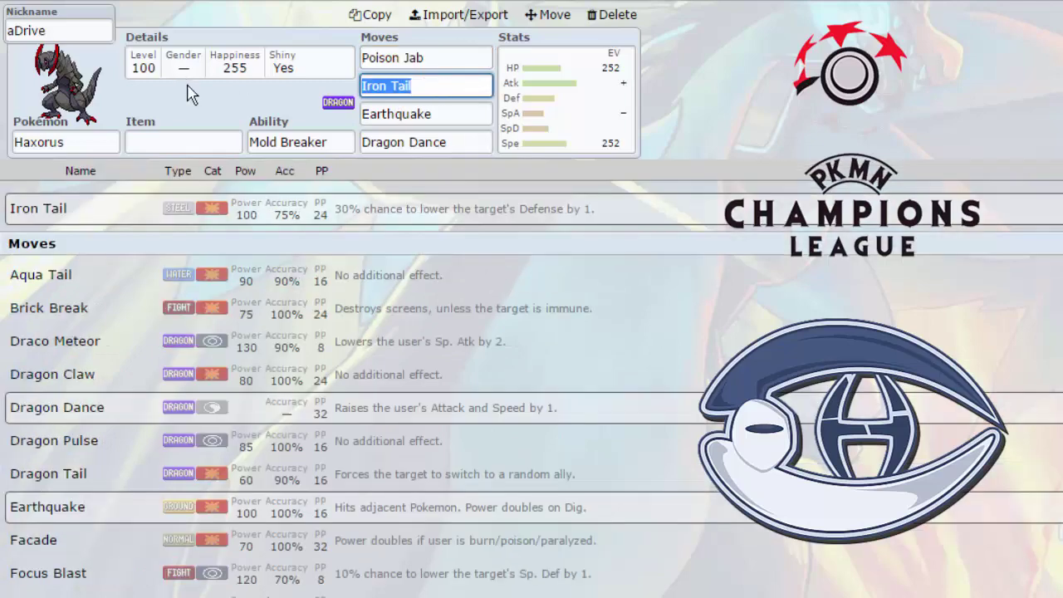
pyautogui.write('dragon')
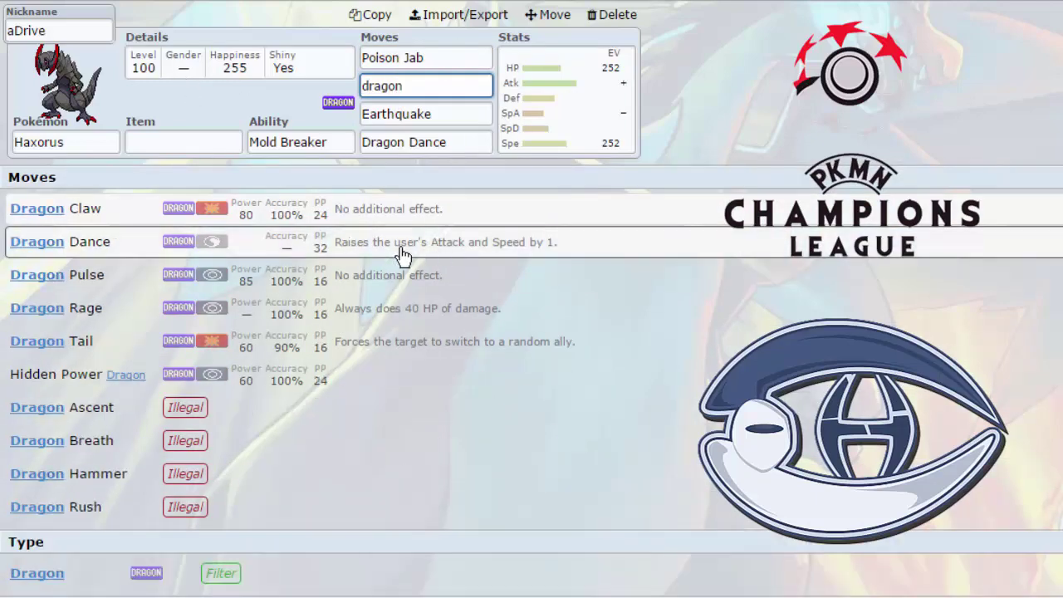
pyautogui.click(241, 218)
# Look through Haxorus's learnable moves, including the usually useless ones, for alternatives to Poison Jab and Dragon Claw.
pyautogui.click(437, 57)
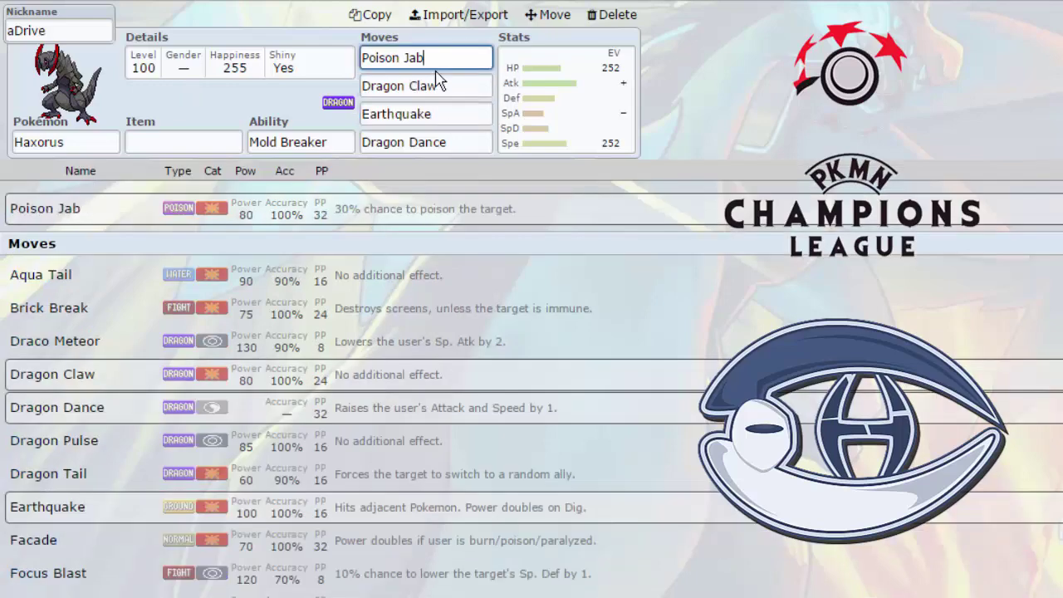
pyautogui.scroll(-2, 311, 434)
pyautogui.scroll(2, 320, 437)
pyautogui.scroll(-5, 321, 437)
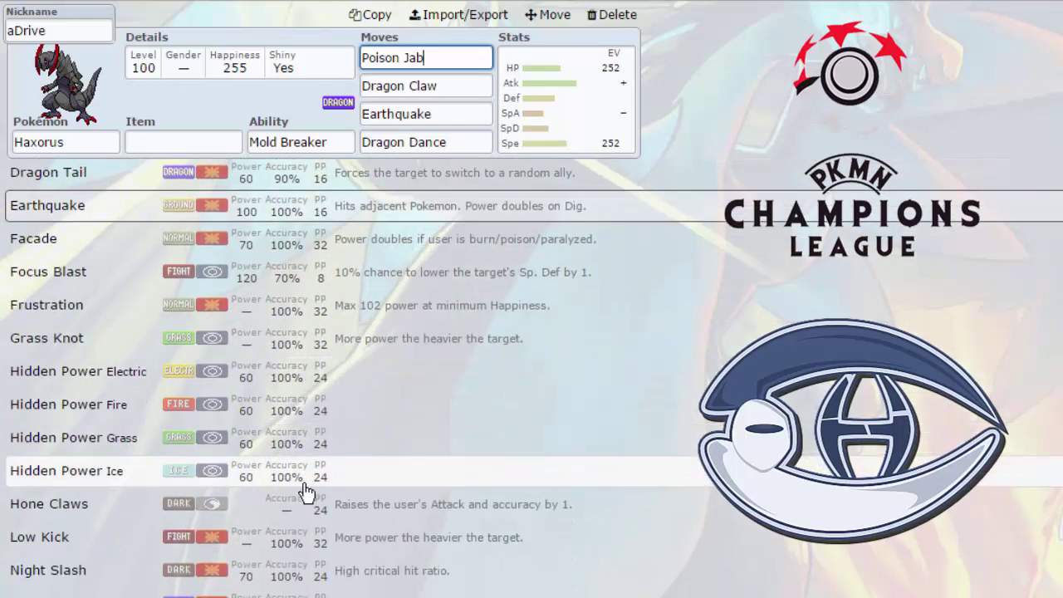
pyautogui.scroll(-2, 302, 494)
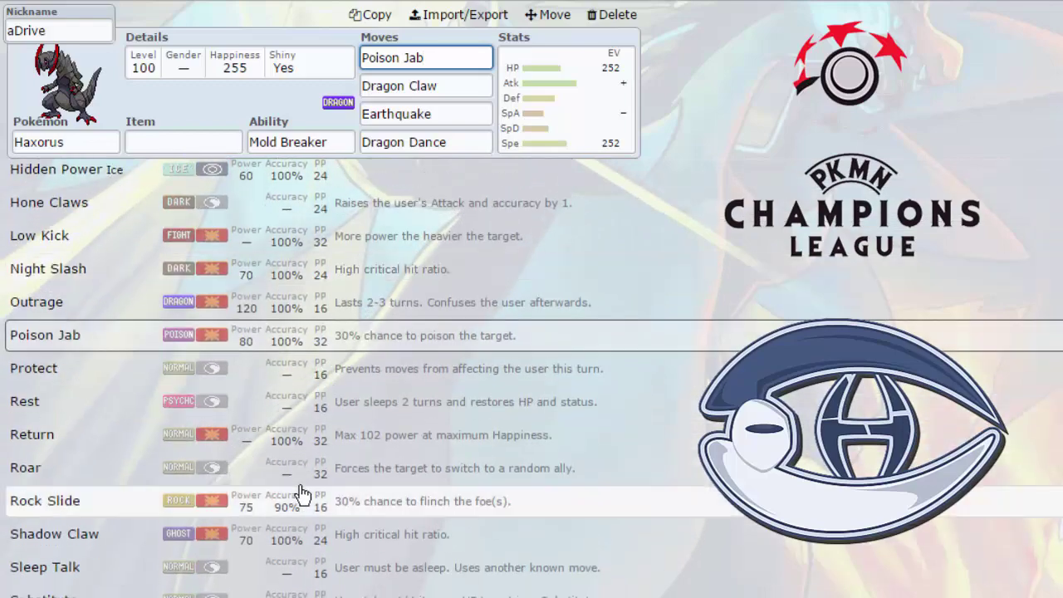
pyautogui.scroll(-2, 304, 577)
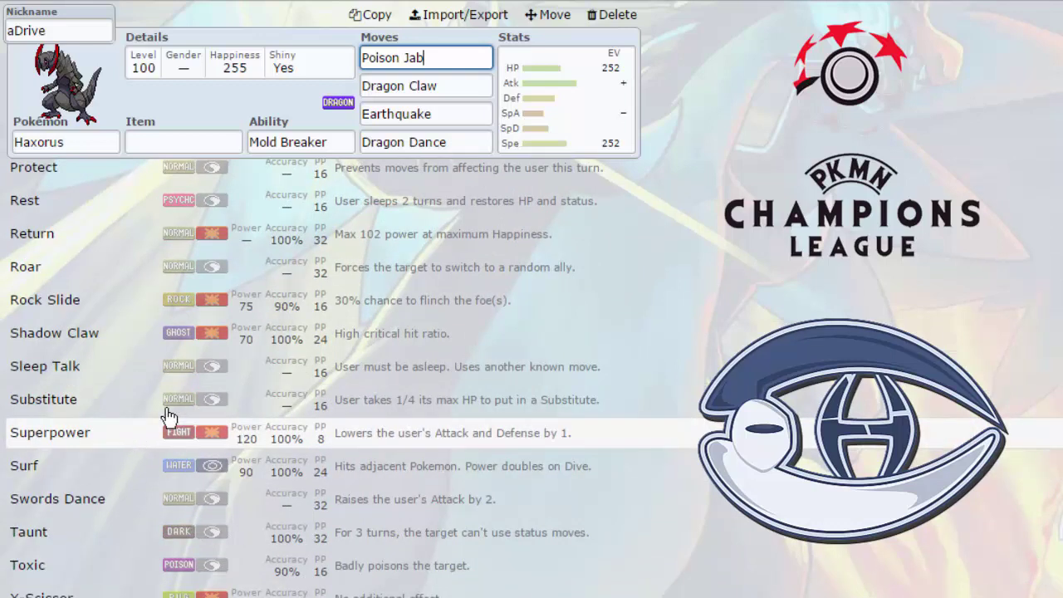
pyautogui.doubleClick(425, 85)
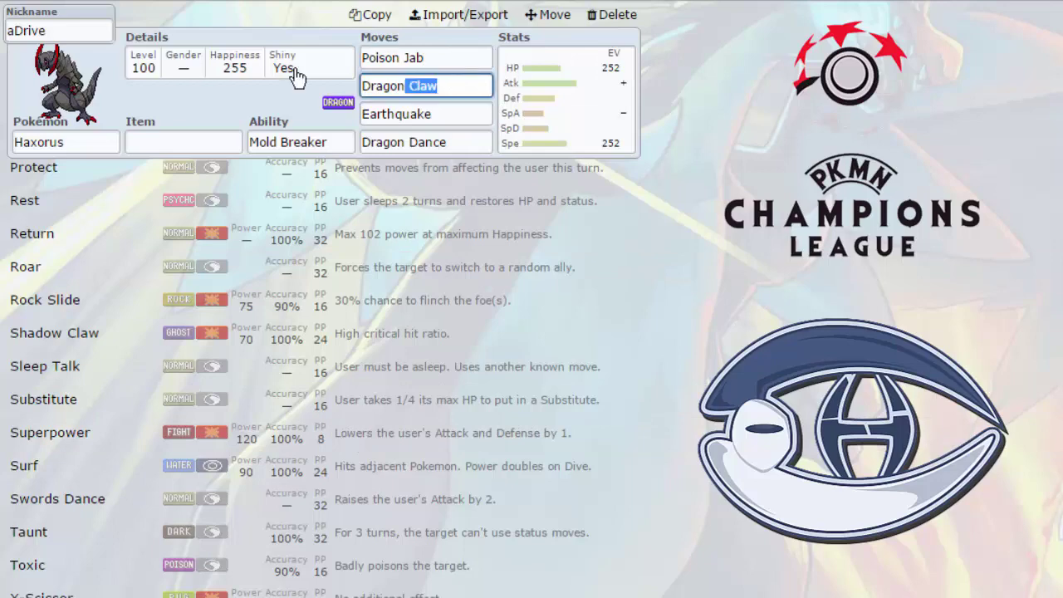
pyautogui.click(465, 85)
pyautogui.hotkey('ctrl', 'a')
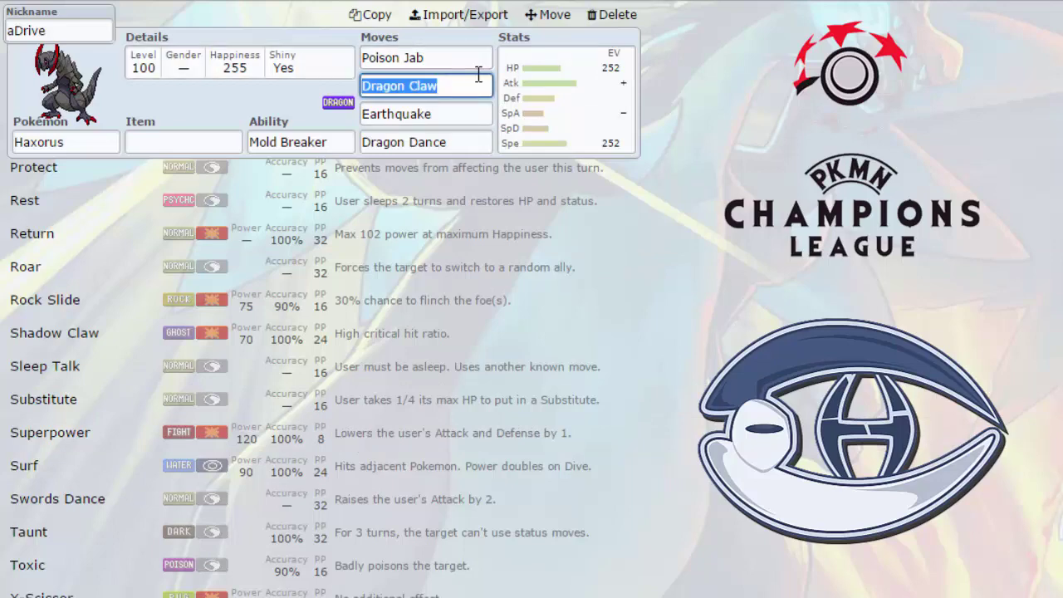
pyautogui.scroll(3, 412, 242)
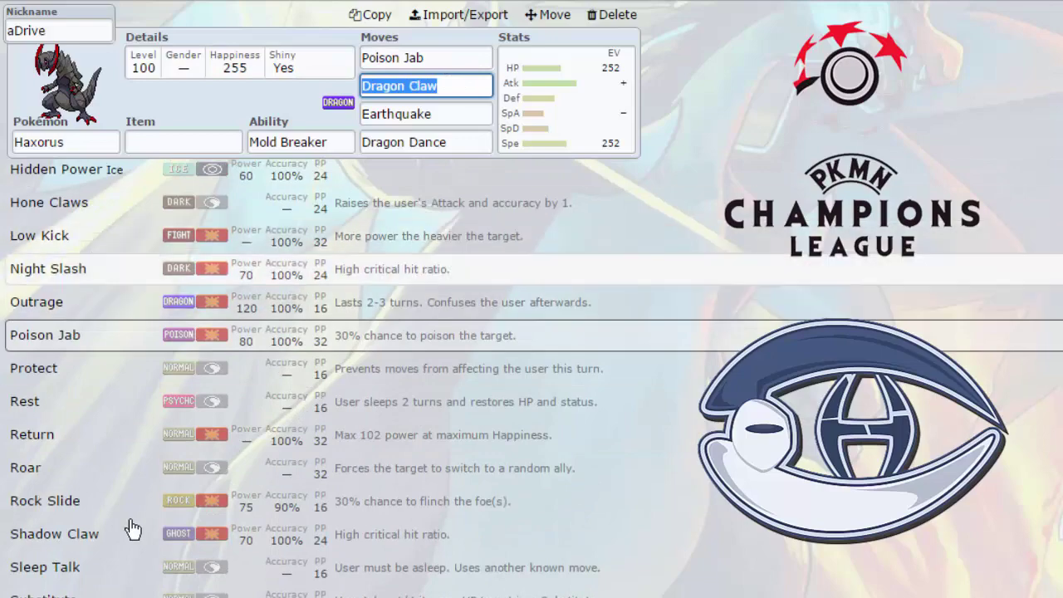
pyautogui.scroll(-8, 345, 286)
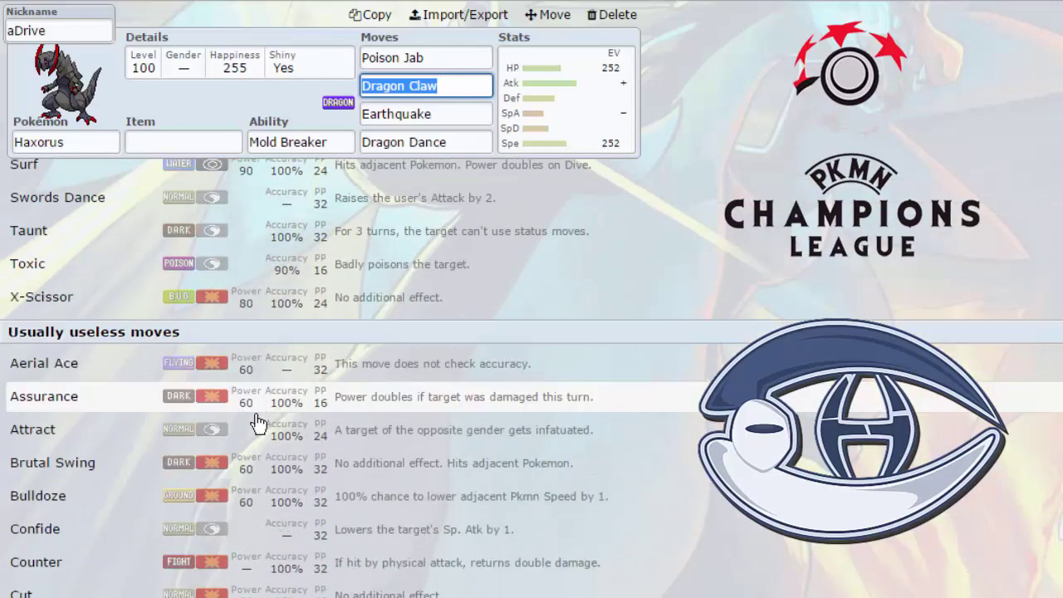
pyautogui.scroll(-5, 254, 427)
pyautogui.scroll(3, 262, 475)
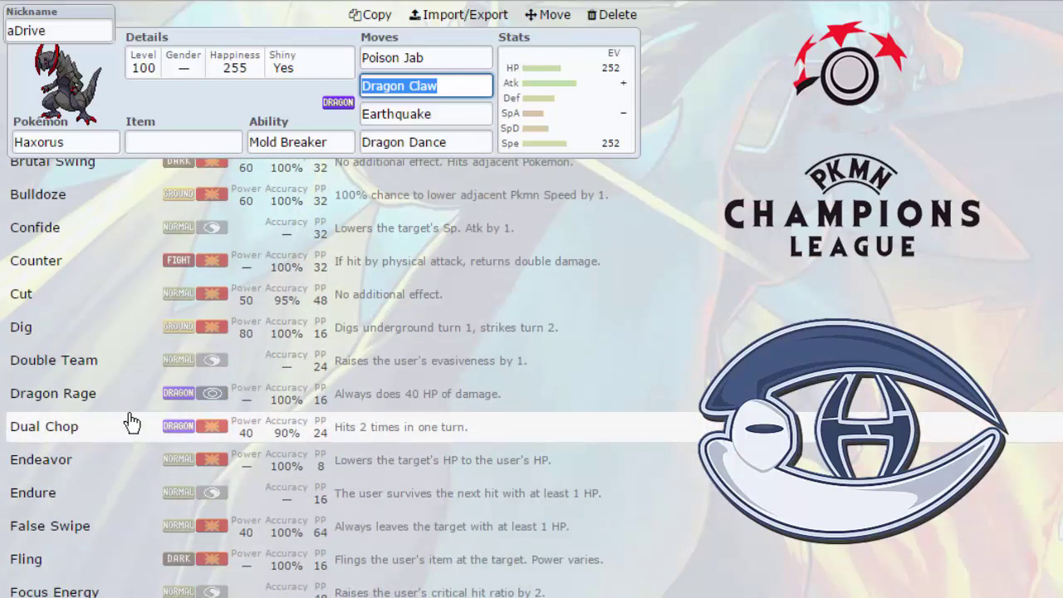
pyautogui.scroll(3, 161, 427)
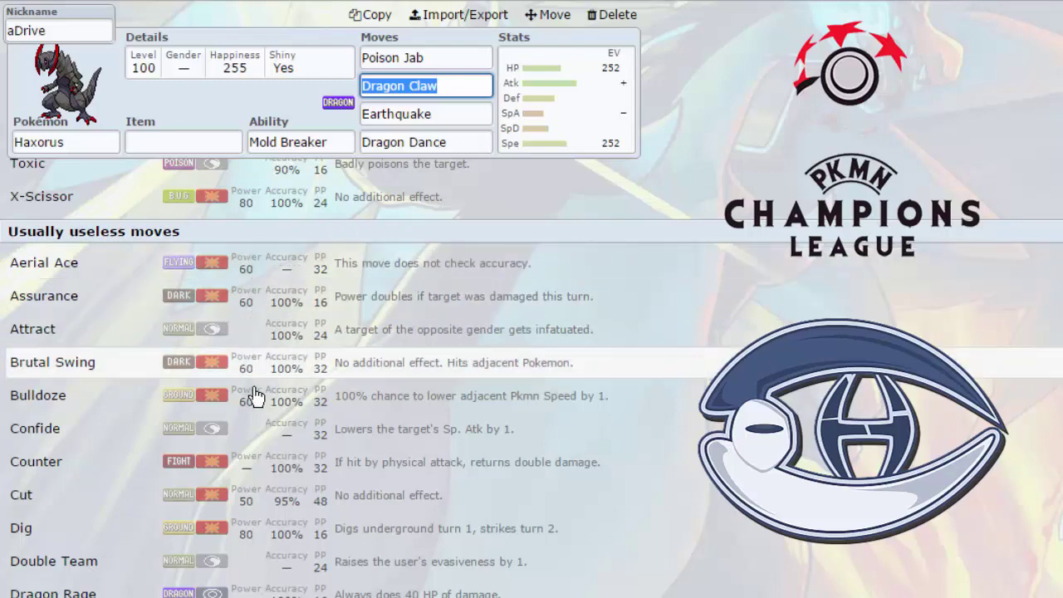
pyautogui.scroll(-6, 249, 407)
pyautogui.scroll(-8, 241, 440)
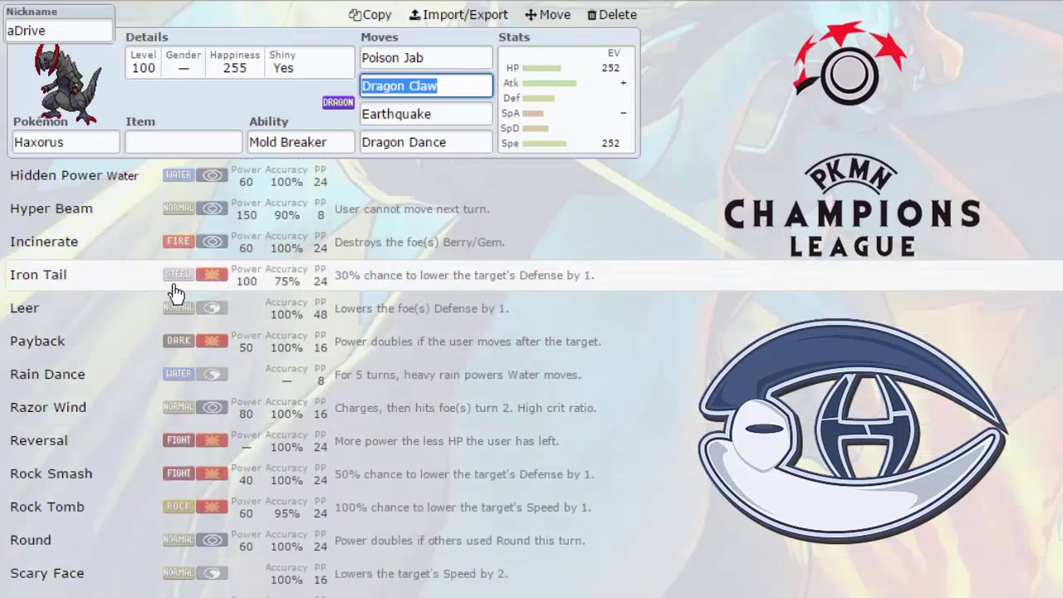
# Scan the move options for Haxorus's Earthquake slot and check the popular items it could hold.
pyautogui.click(520, 109)
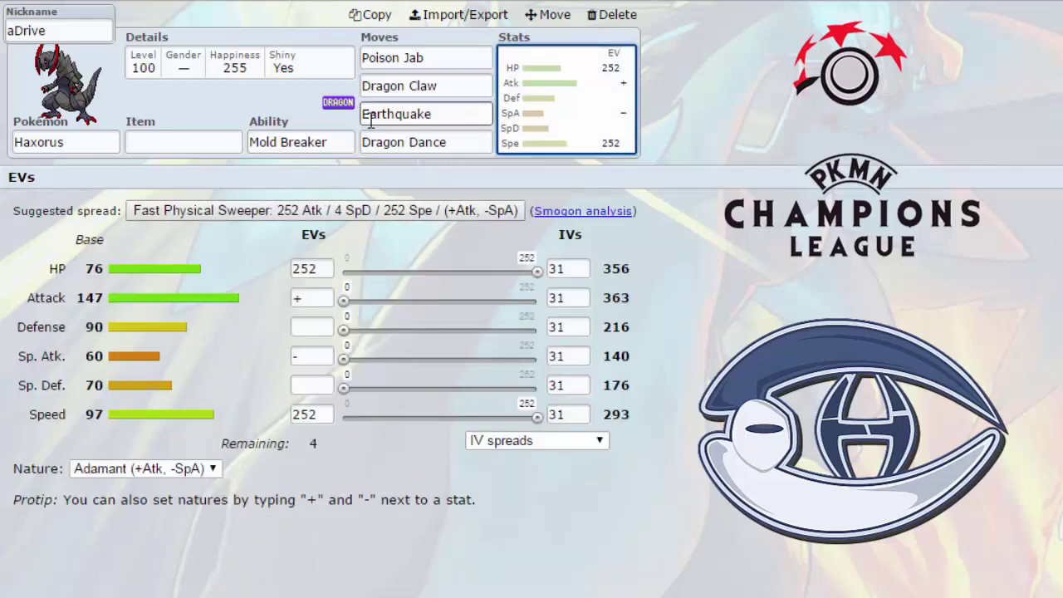
pyautogui.click(208, 141)
pyautogui.click(428, 114)
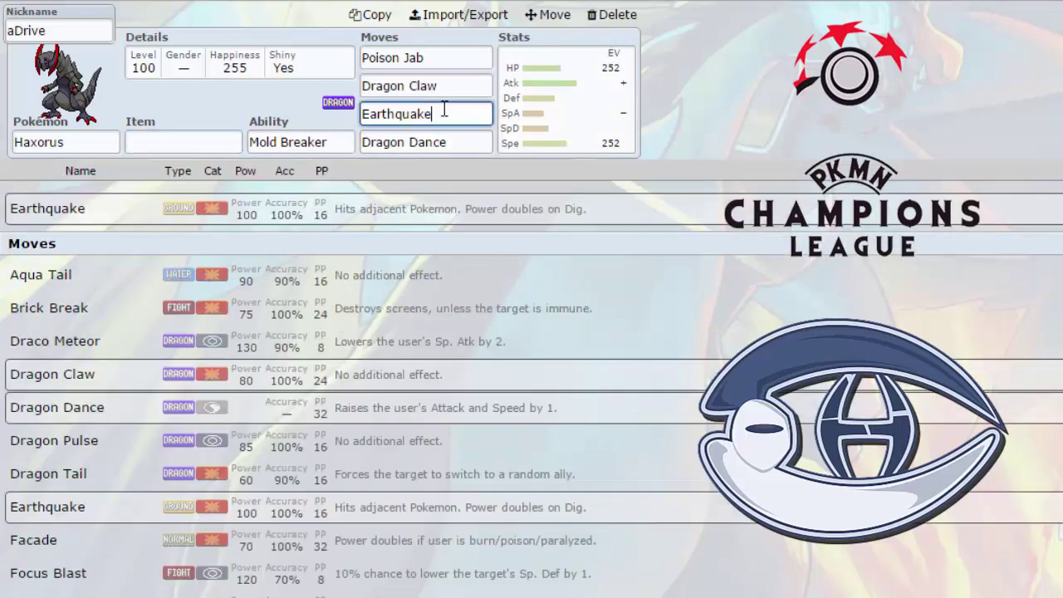
pyautogui.scroll(-10, 337, 301)
pyautogui.scroll(-15, 283, 332)
pyautogui.scroll(-3, 246, 363)
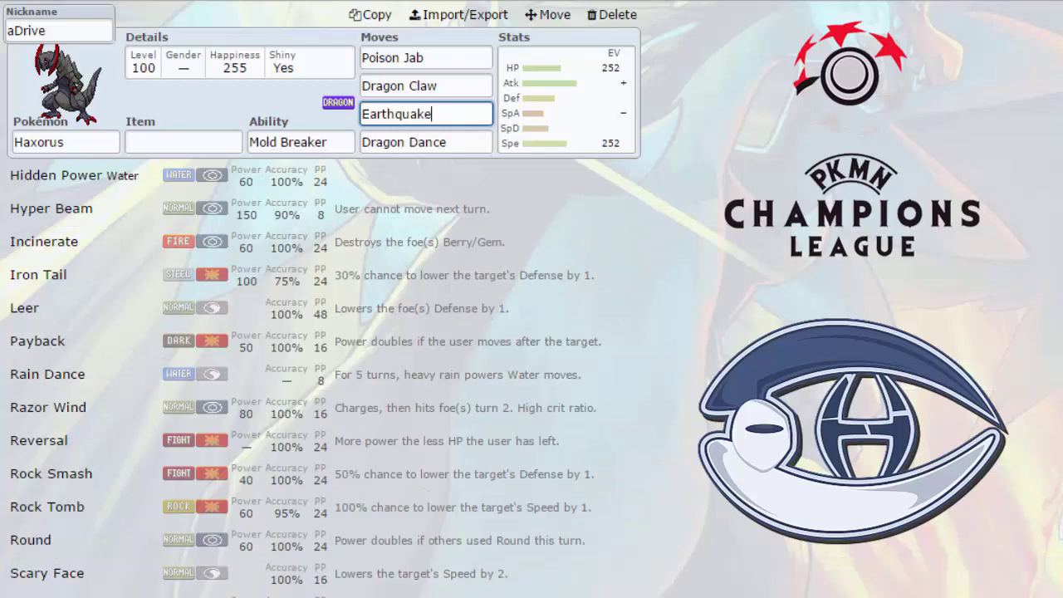
pyautogui.scroll(6, 253, 577)
pyautogui.scroll(5, 254, 499)
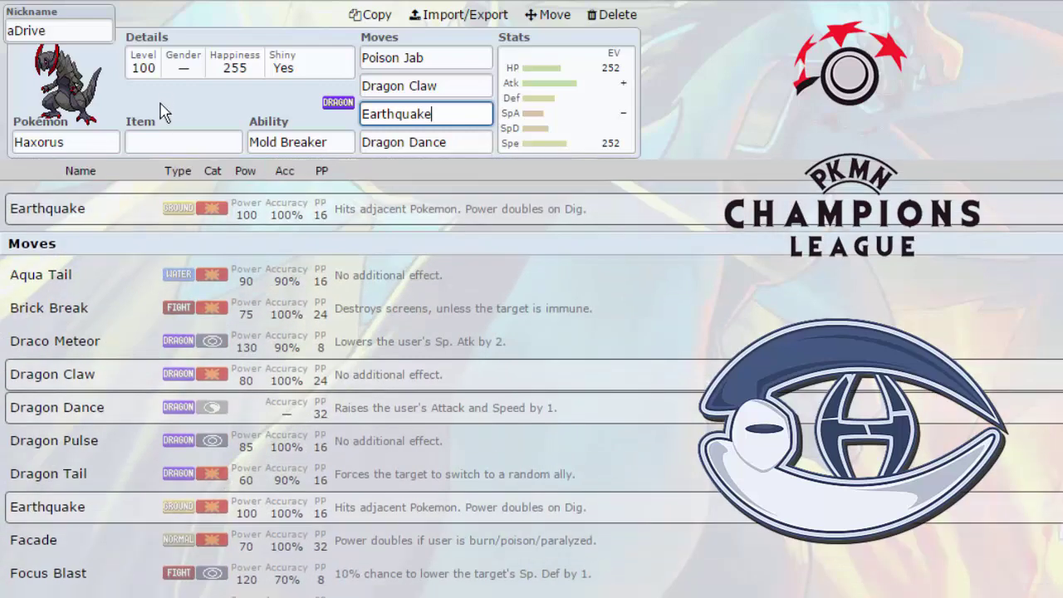
pyautogui.click(178, 137)
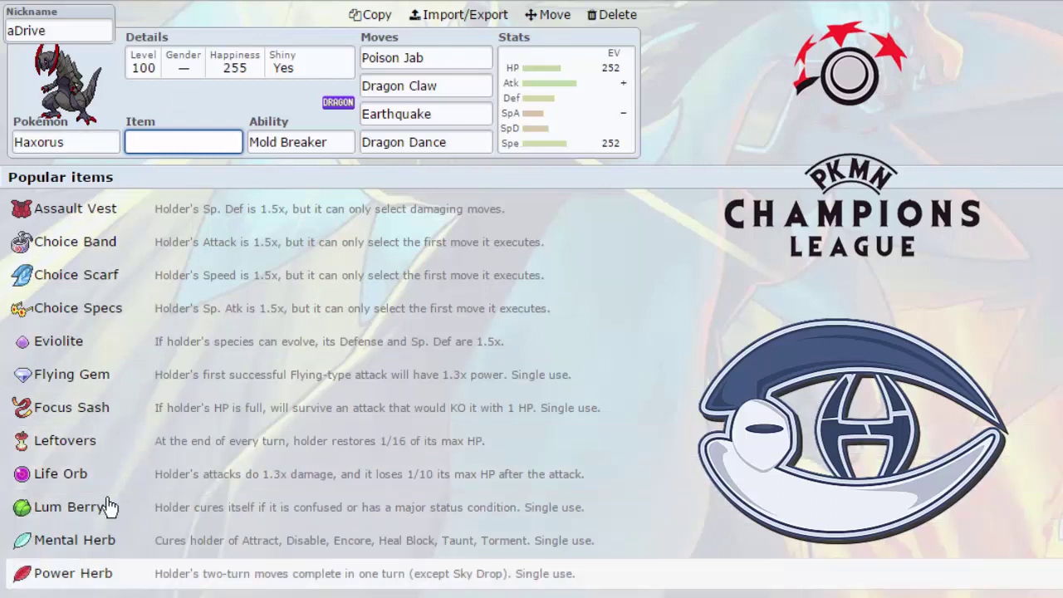
# Change Haxorus's nature to Impish so that it boosts Defense instead of Attack, leaving no EVs in Defense.
pyautogui.click(525, 119)
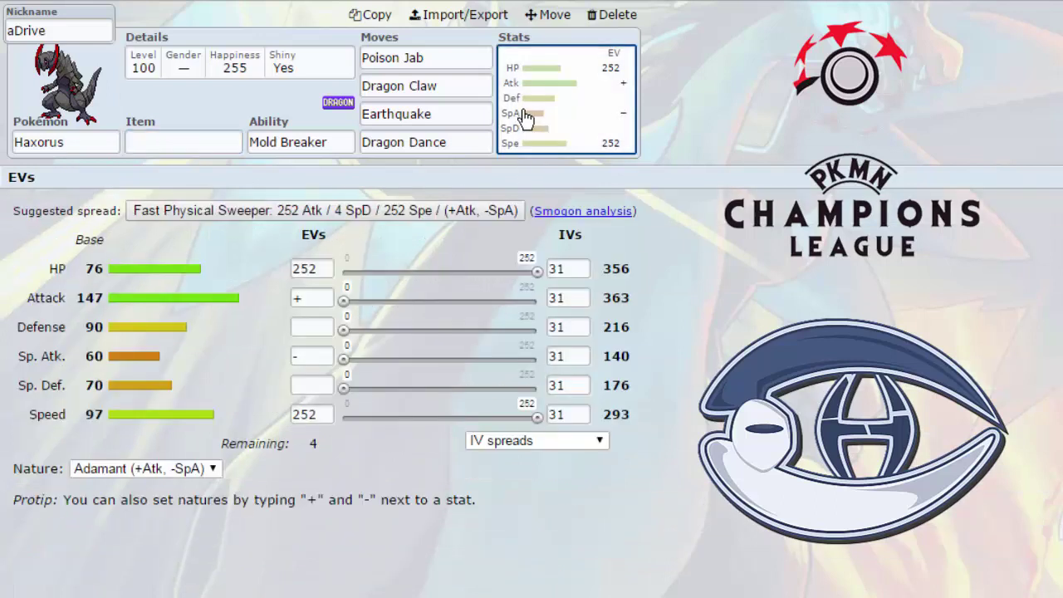
pyautogui.moveTo(346, 331); pyautogui.dragTo(488, 343)
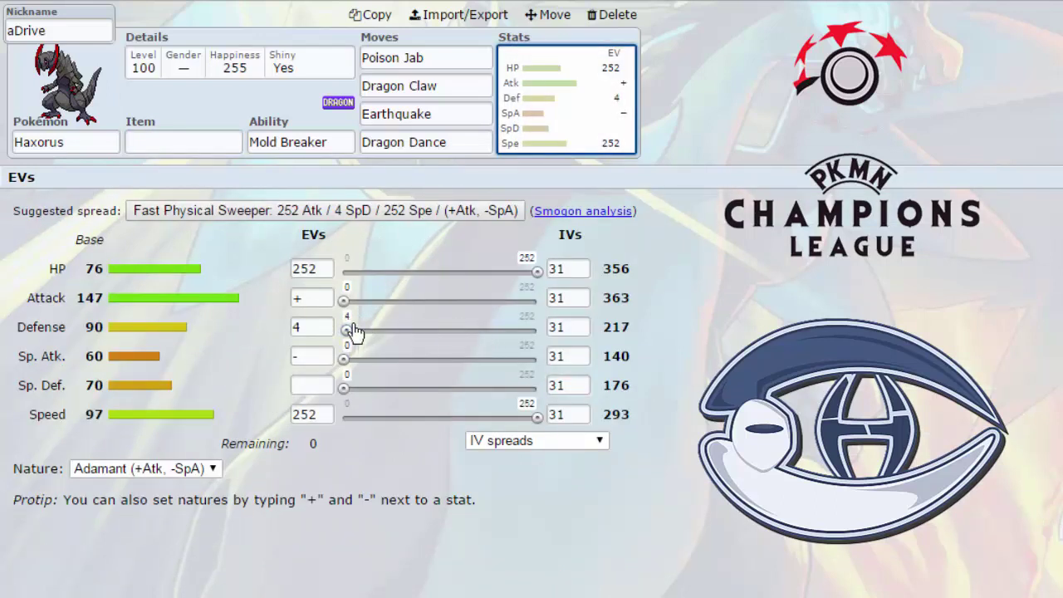
pyautogui.moveTo(347, 330); pyautogui.dragTo(340, 329)
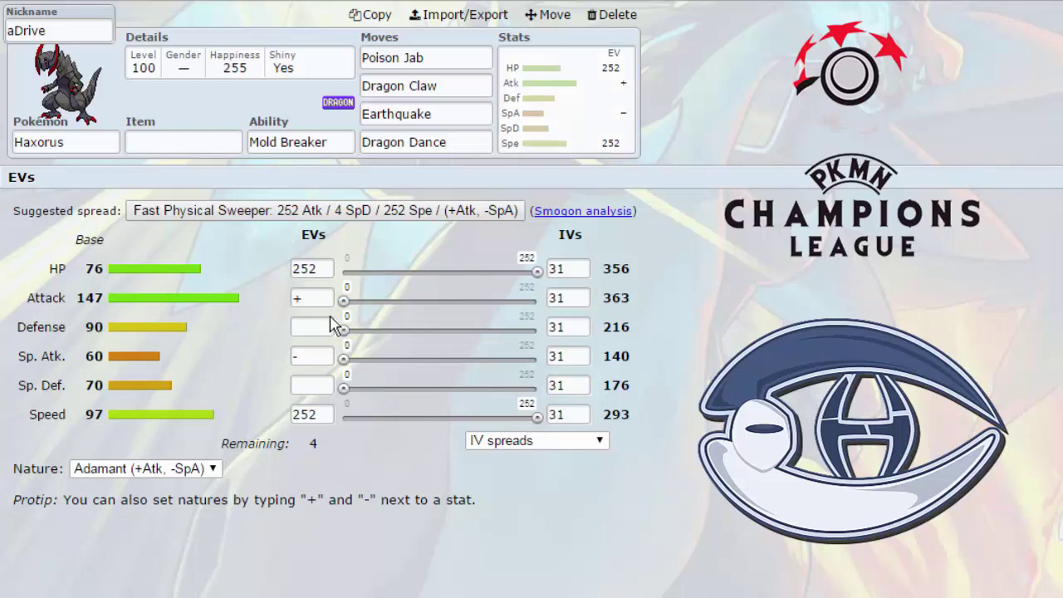
pyautogui.click(323, 327)
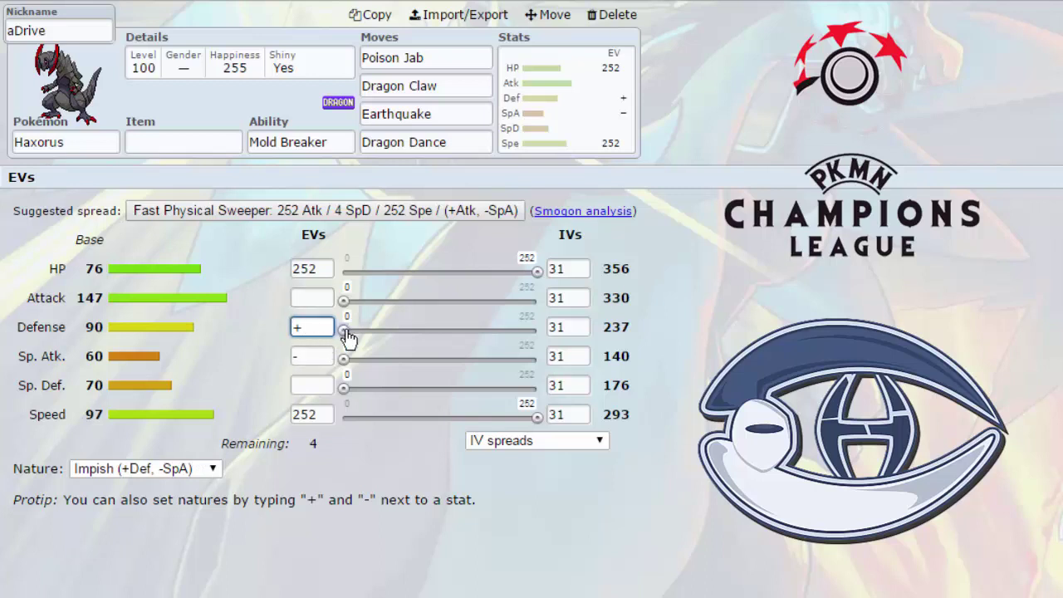
pyautogui.write('4')
pyautogui.press('BackSpace')
# Switch to the Ninetales-Alola set and open its EV spread.
pyautogui.click(220, 8)
pyautogui.click(191, 3)
pyautogui.click(132, 5)
pyautogui.click(212, 4)
pyautogui.click(336, 2)
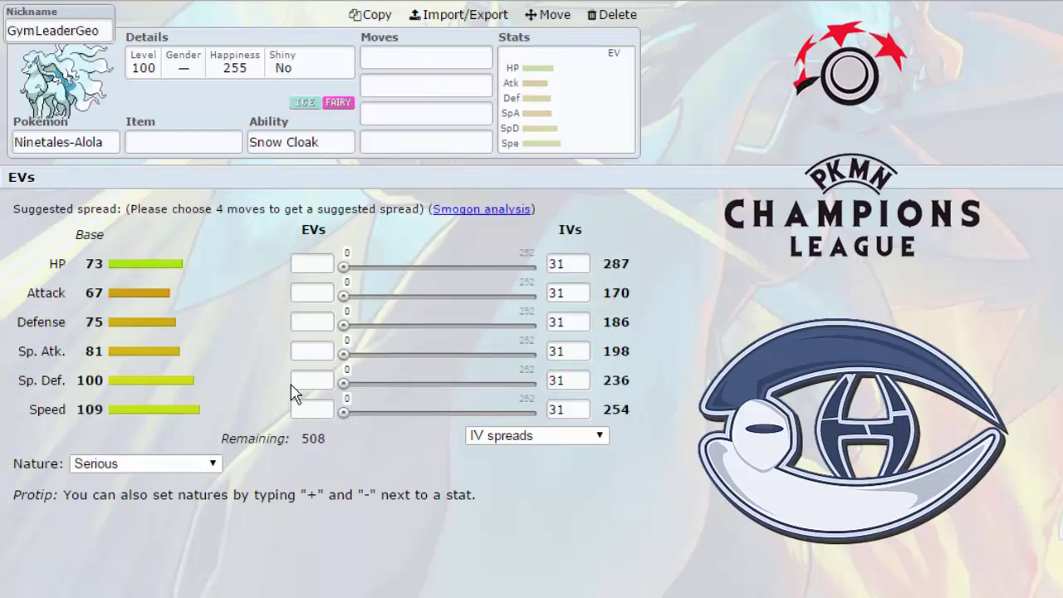
pyautogui.moveTo(349, 357)
pyautogui.mouseDown()
pyautogui.moveTo(365, 355)
pyautogui.moveTo(339, 356)
pyautogui.mouseUp()
pyautogui.moveTo(75, 415); pyautogui.dragTo(101, 405)
pyautogui.click(149, 423)
pyautogui.moveTo(344, 413)
pyautogui.mouseDown()
pyautogui.moveTo(408, 415)
pyautogui.moveTo(344, 418)
pyautogui.mouseUp()
pyautogui.click(170, 143)
pyautogui.moveTo(79, 408); pyautogui.dragTo(153, 412)
pyautogui.click(221, 410)
# Give Ninetales-Alola 252 Speed EVs and a Timid nature that boosts Speed and lowers Attack.
pyautogui.click(531, 413)
pyautogui.click(321, 409)
pyautogui.write('+')
pyautogui.click(301, 292)
pyautogui.write('-')
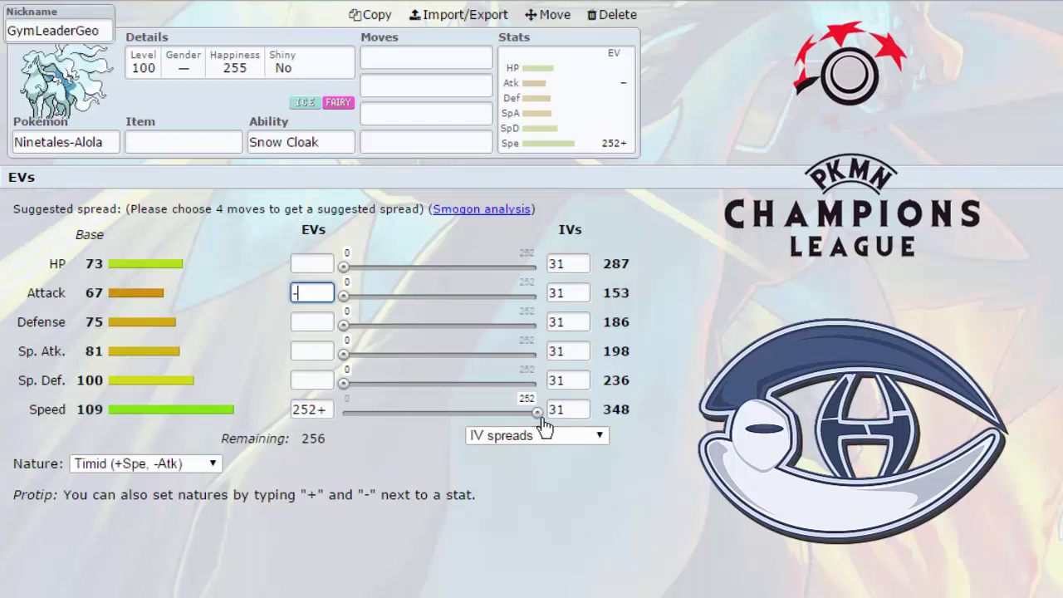
# Reduce the Speed EVs to 248 and put 252 EVs into Sp. Atk.
pyautogui.moveTo(532, 421); pyautogui.dragTo(534, 423)
pyautogui.moveTo(343, 363); pyautogui.dragTo(496, 363)
pyautogui.moveTo(637, 359); pyautogui.dragTo(664, 345)
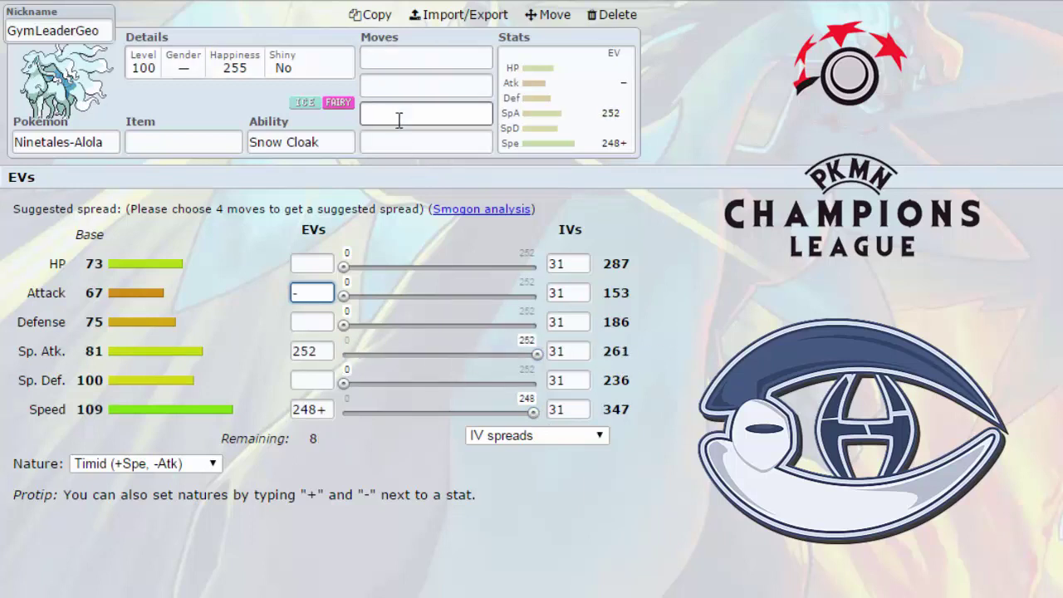
# Change the ability to Snow Warning and set Aurora Veil as the fourth move.
pyautogui.click(300, 143)
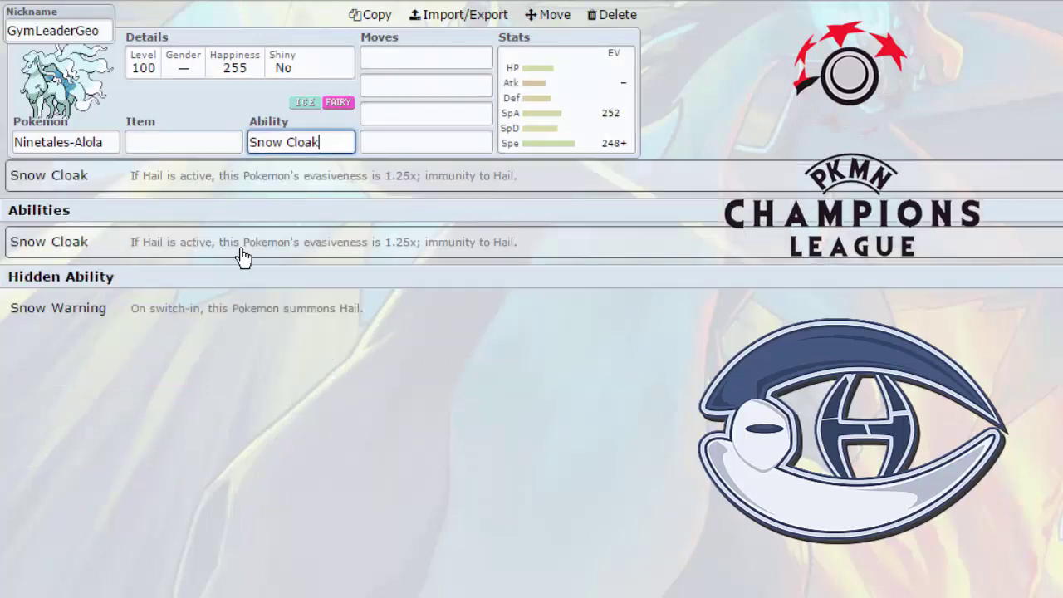
pyautogui.click(185, 325)
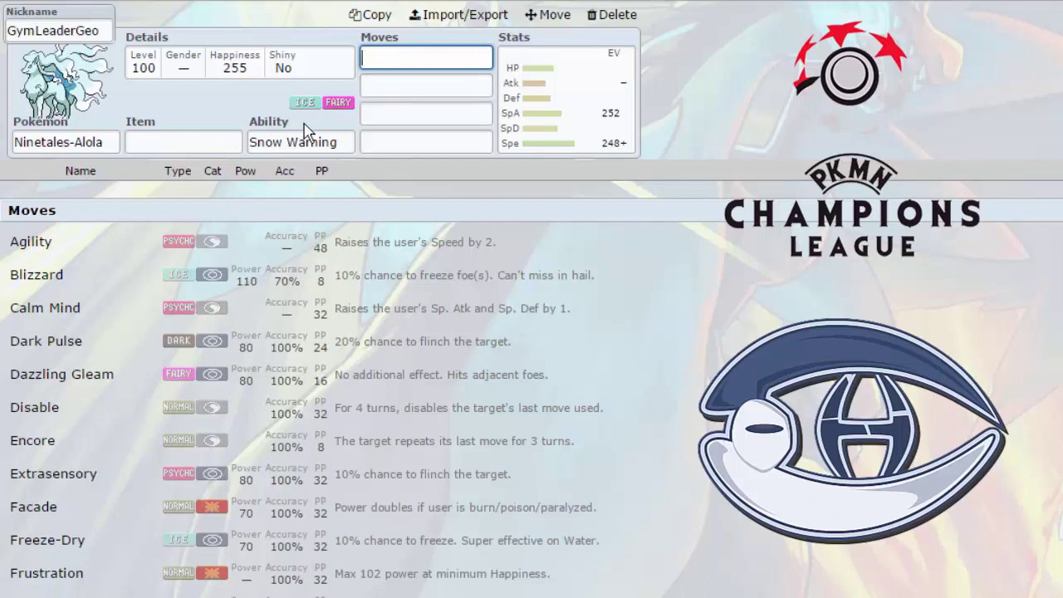
pyautogui.click(392, 143)
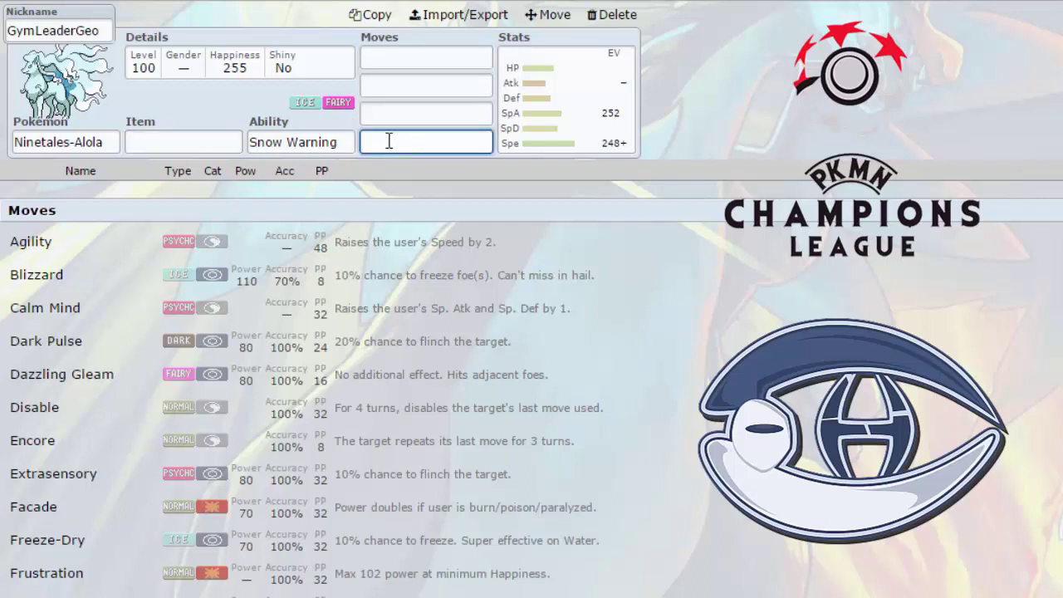
pyautogui.write('aro')
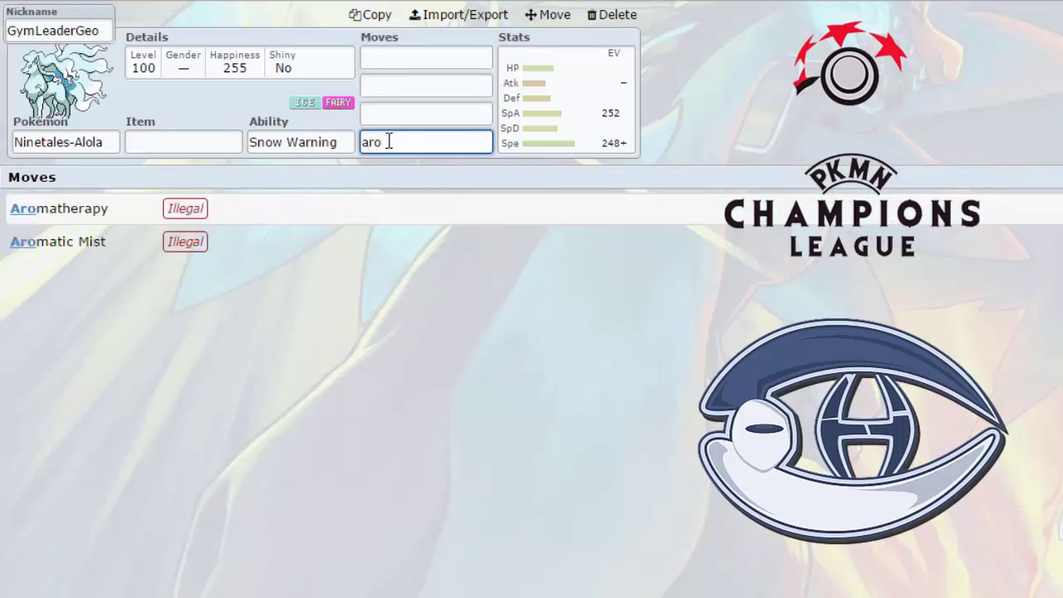
pyautogui.press('BackSpace')
pyautogui.press('BackSpace')
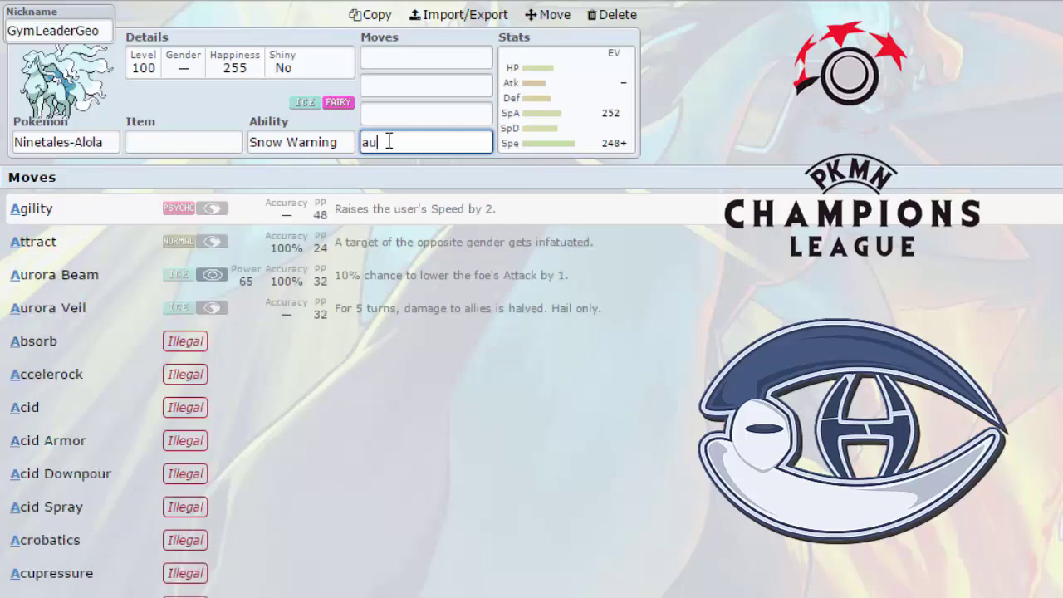
pyautogui.write('ur')
pyautogui.click(304, 244)
pyautogui.click(451, 142)
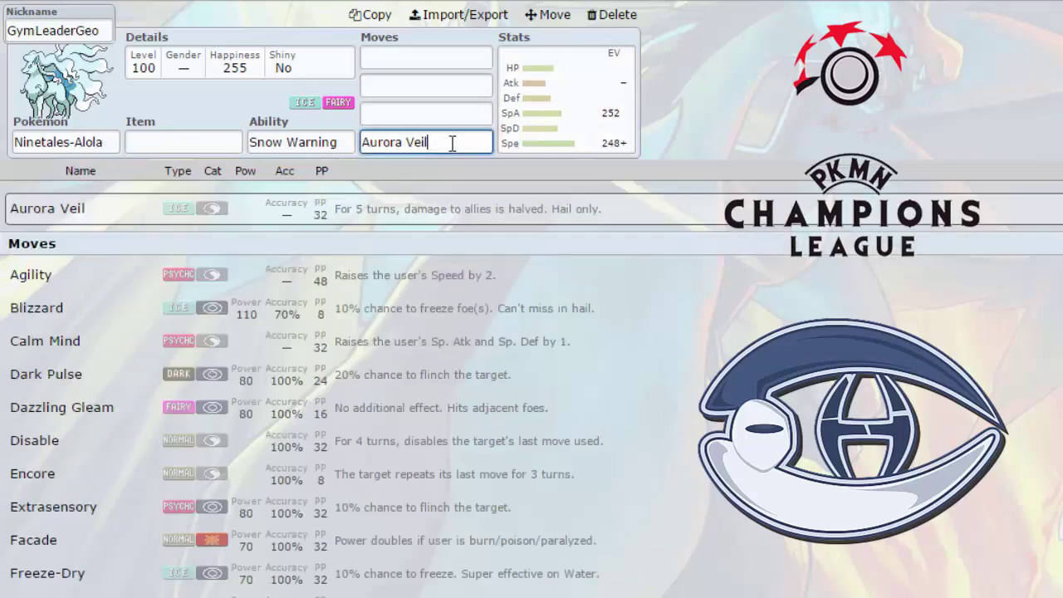
# Give Ninetales-Alola the Light Clay as its held item.
pyautogui.click(202, 144)
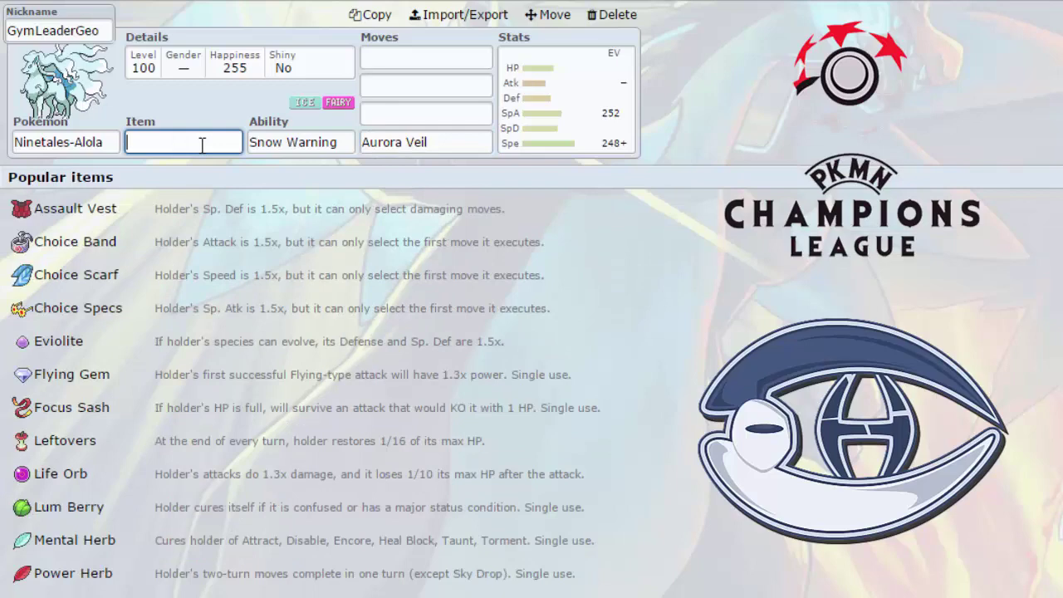
pyautogui.write('light')
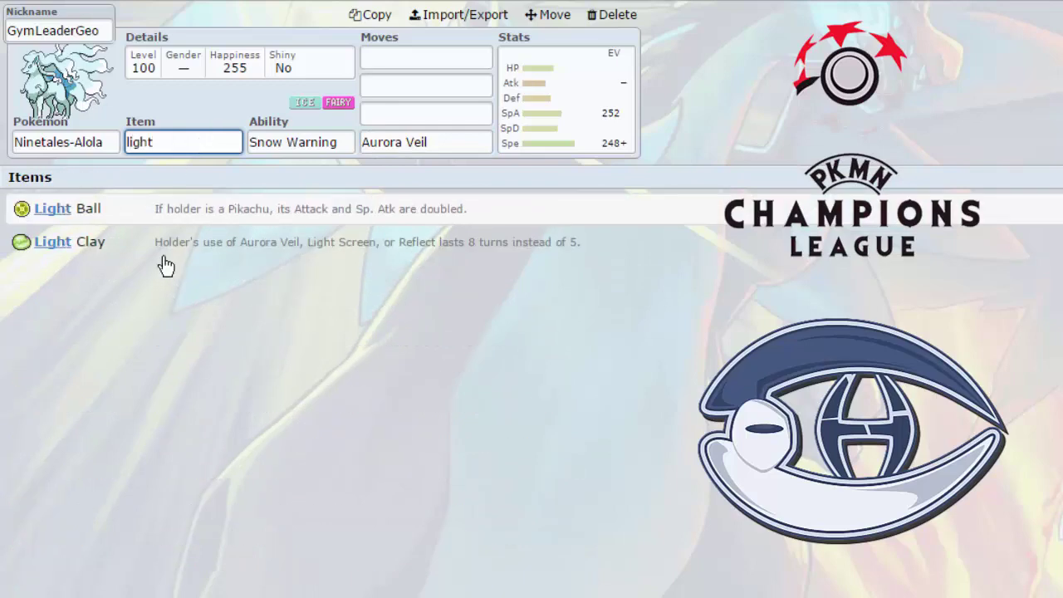
pyautogui.click(166, 266)
# Scan the learnable moves and set Blizzard as the first move.
pyautogui.click(448, 150)
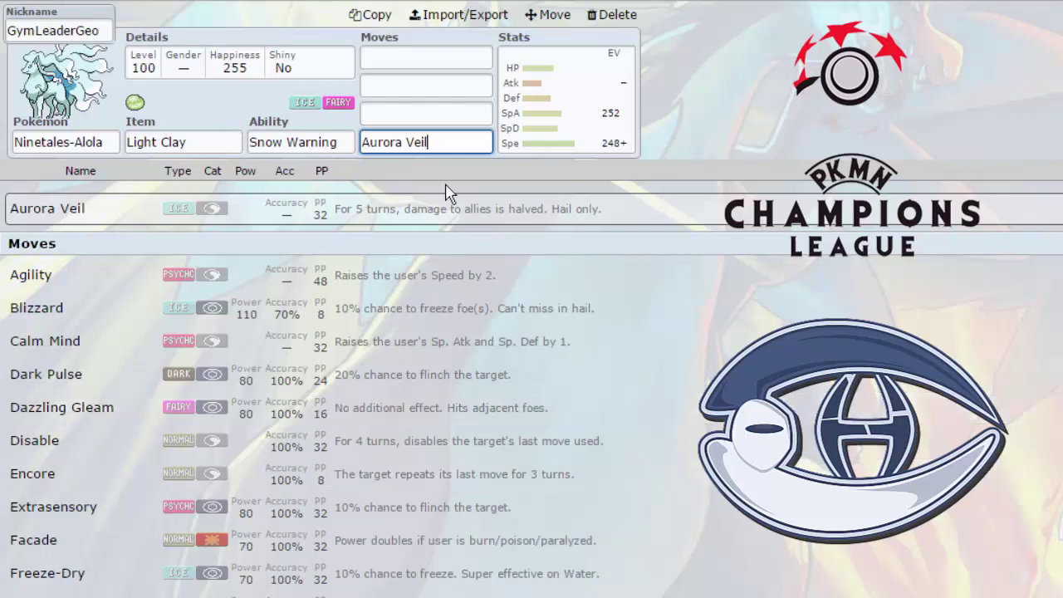
pyautogui.click(445, 139)
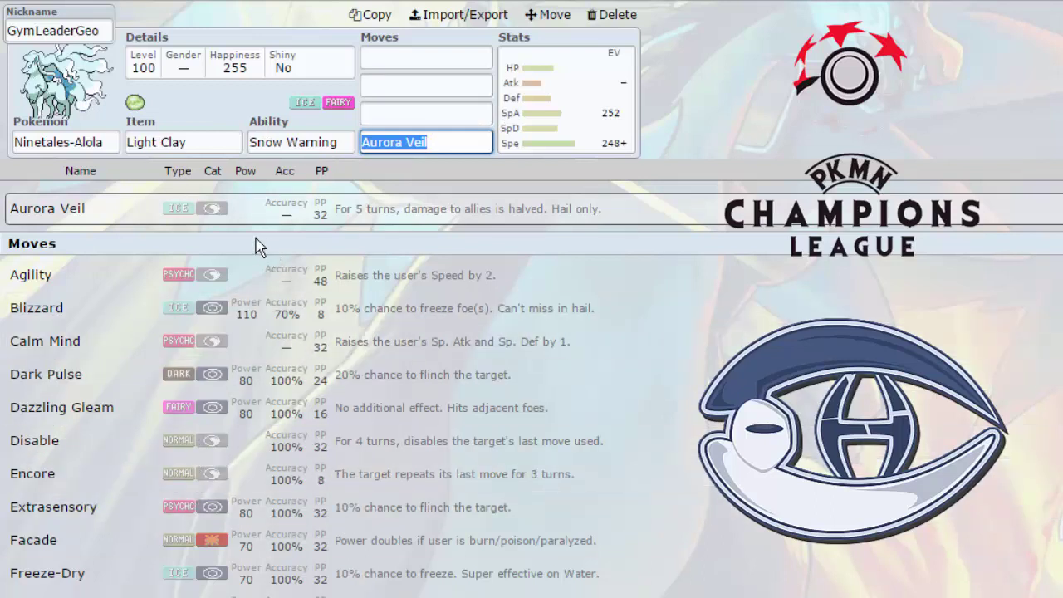
pyautogui.scroll(-3, 211, 365)
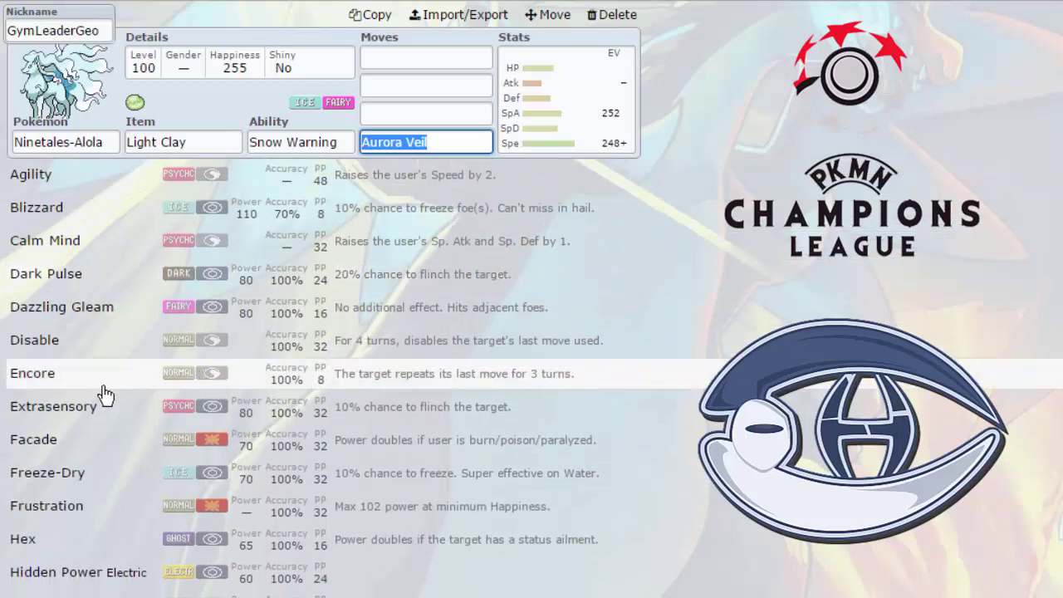
pyautogui.scroll(-4, 105, 394)
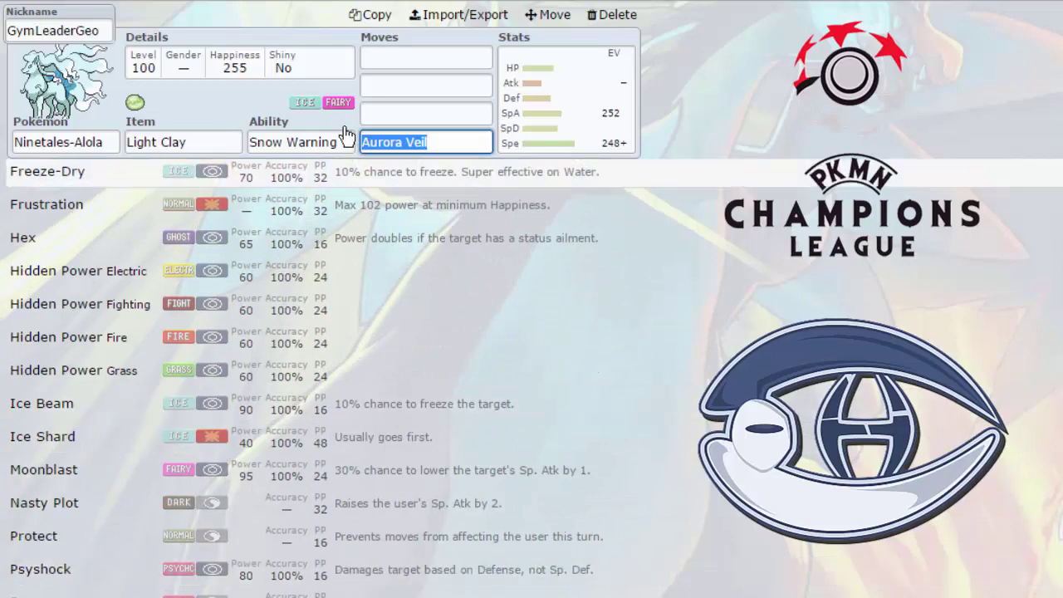
pyautogui.click(393, 54)
pyautogui.write('blizza')
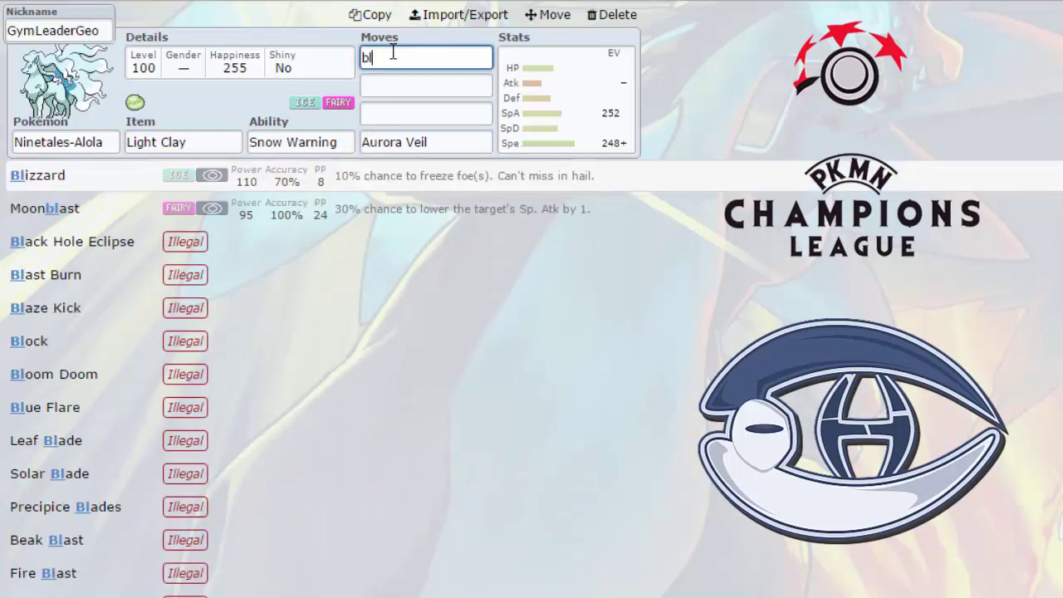
pyautogui.click(332, 212)
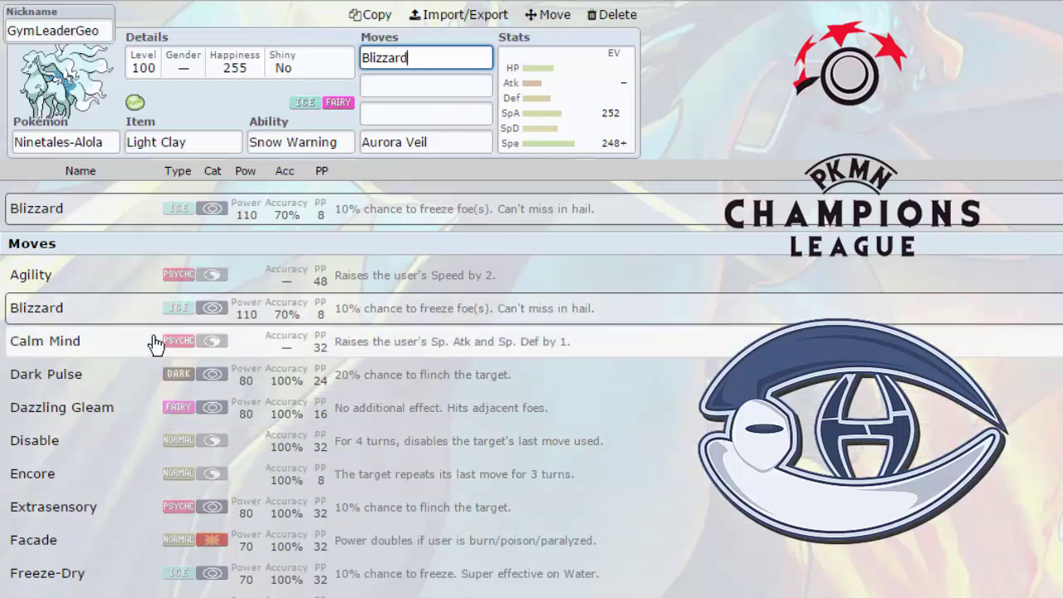
pyautogui.click(396, 83)
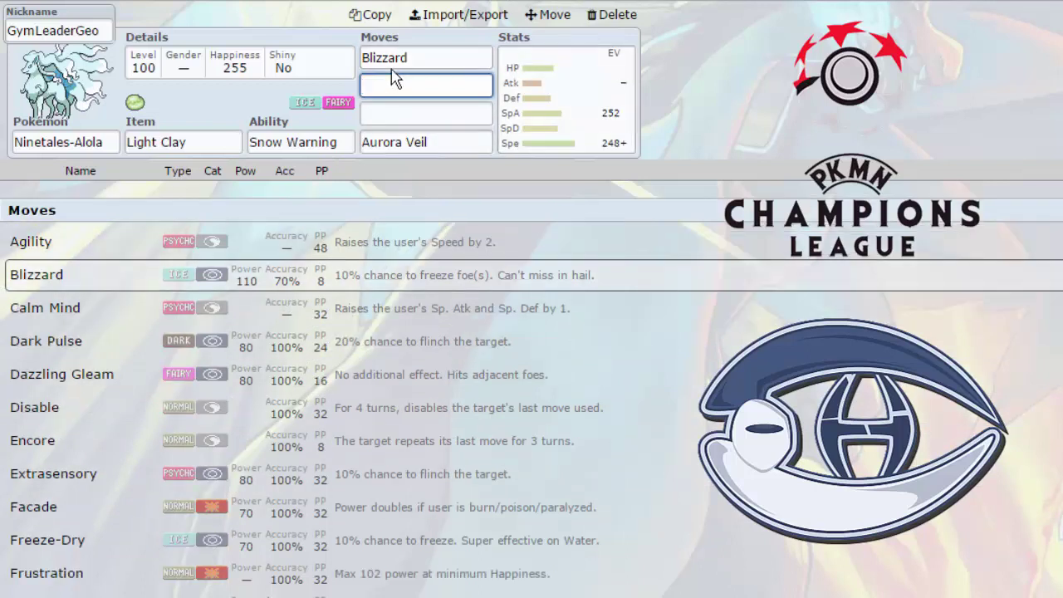
pyautogui.click(457, 65)
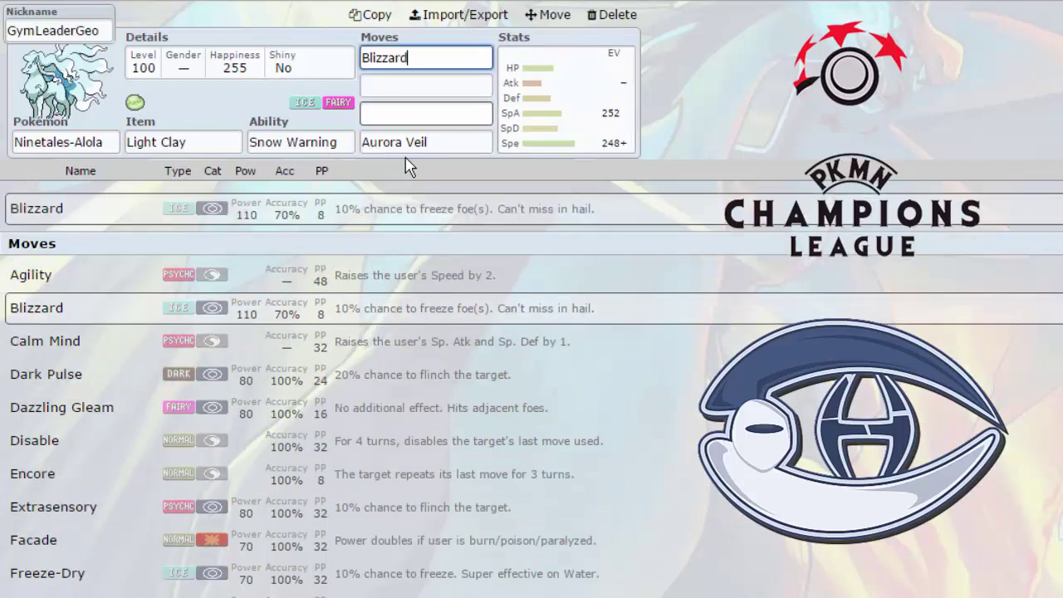
pyautogui.click(429, 83)
pyautogui.click(439, 58)
pyautogui.click(427, 85)
pyautogui.click(431, 58)
pyautogui.click(422, 83)
pyautogui.click(422, 55)
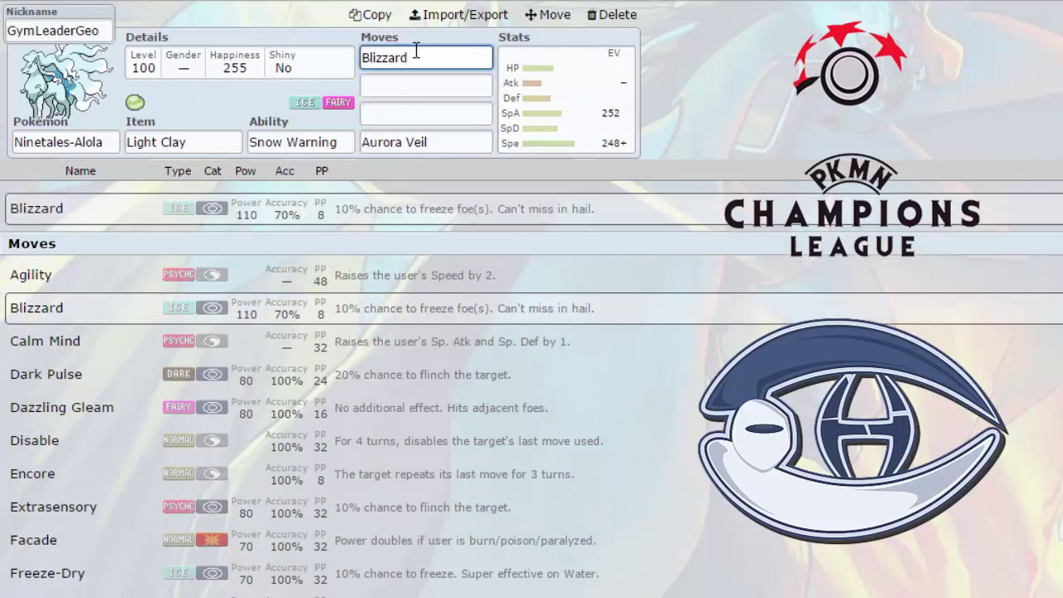
# Look through Ninetales-Alola's learnable moves for the second slot, including the usually useless ones.
pyautogui.click(411, 78)
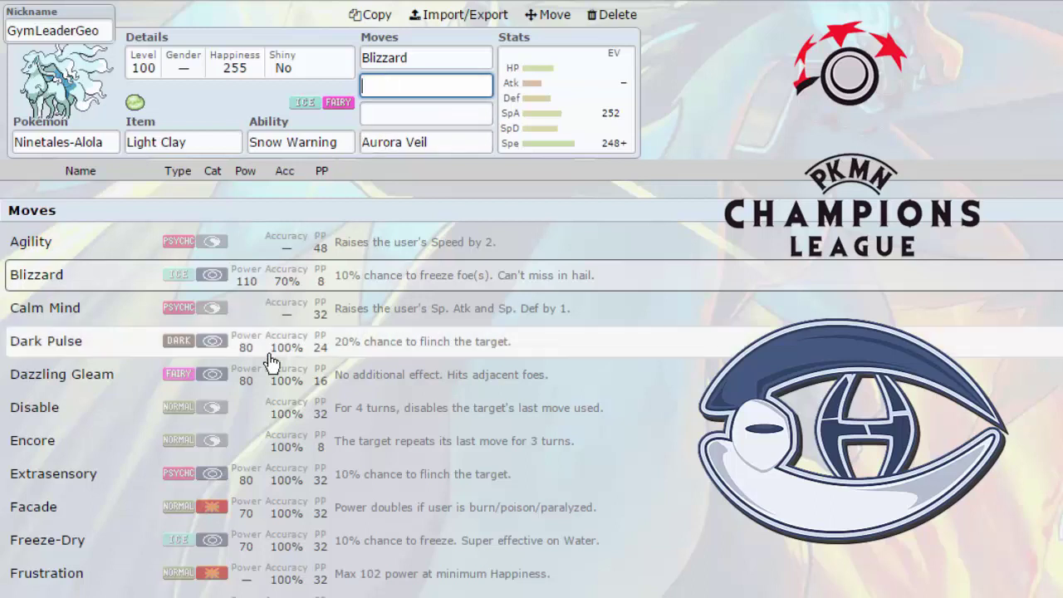
pyautogui.scroll(-3, 162, 489)
pyautogui.scroll(-6, 230, 536)
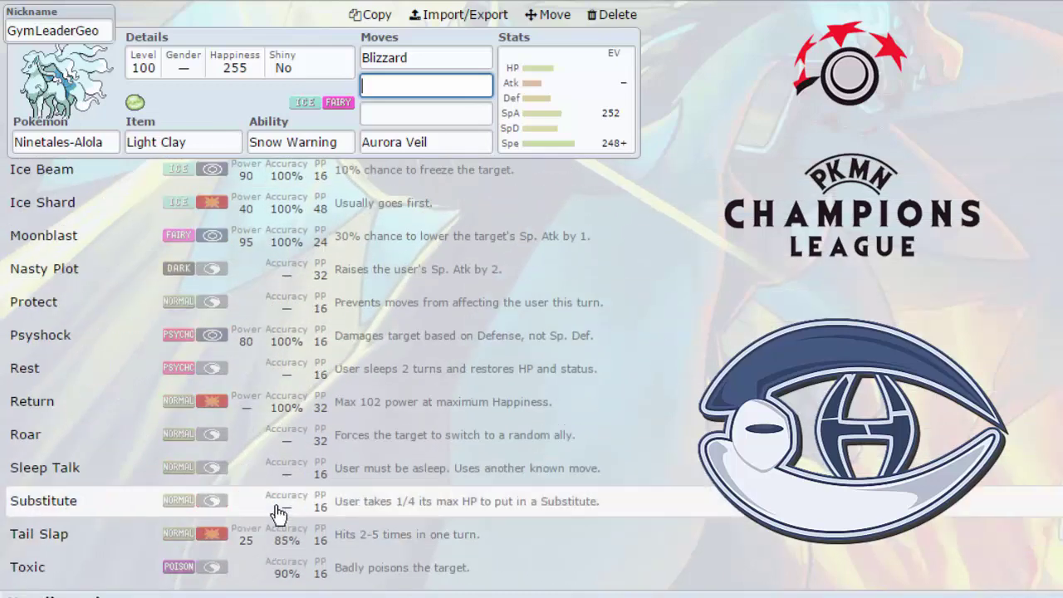
pyautogui.scroll(-3, 264, 495)
pyautogui.scroll(5, 259, 495)
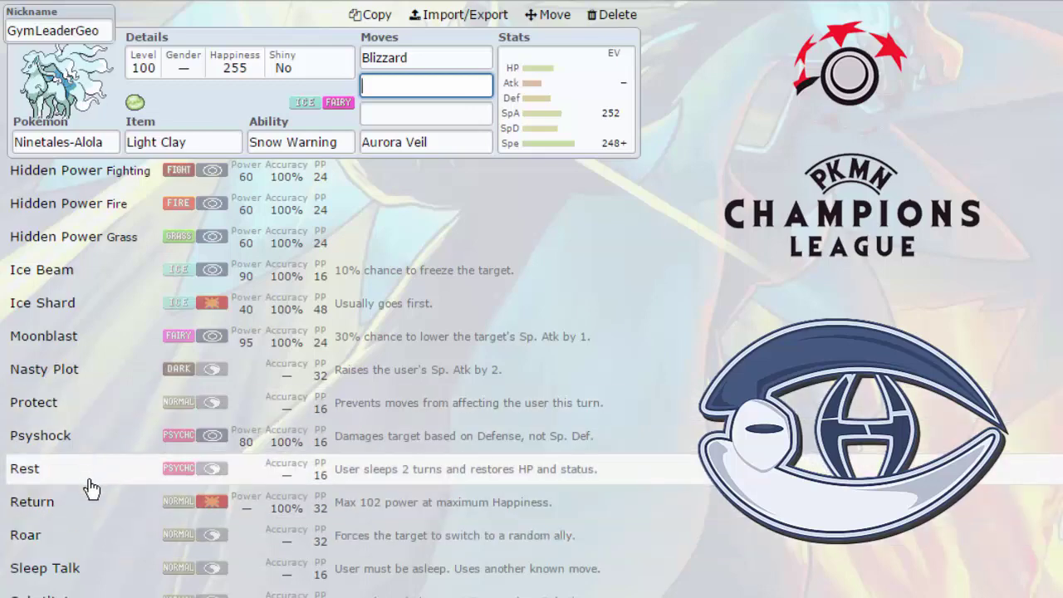
pyautogui.scroll(-3, 88, 498)
pyautogui.scroll(-7, 90, 522)
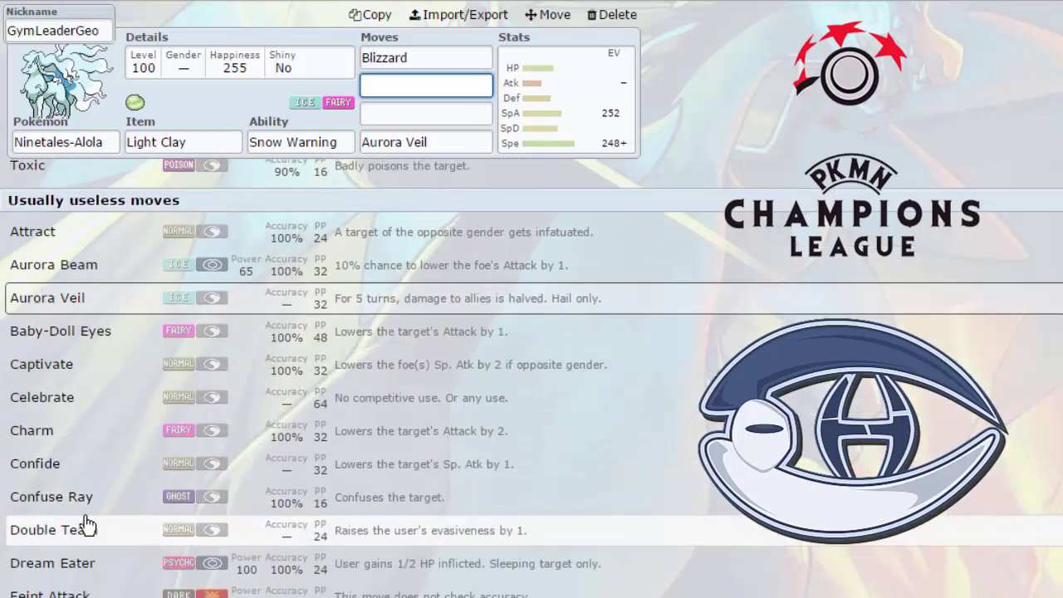
pyautogui.scroll(-12, 125, 581)
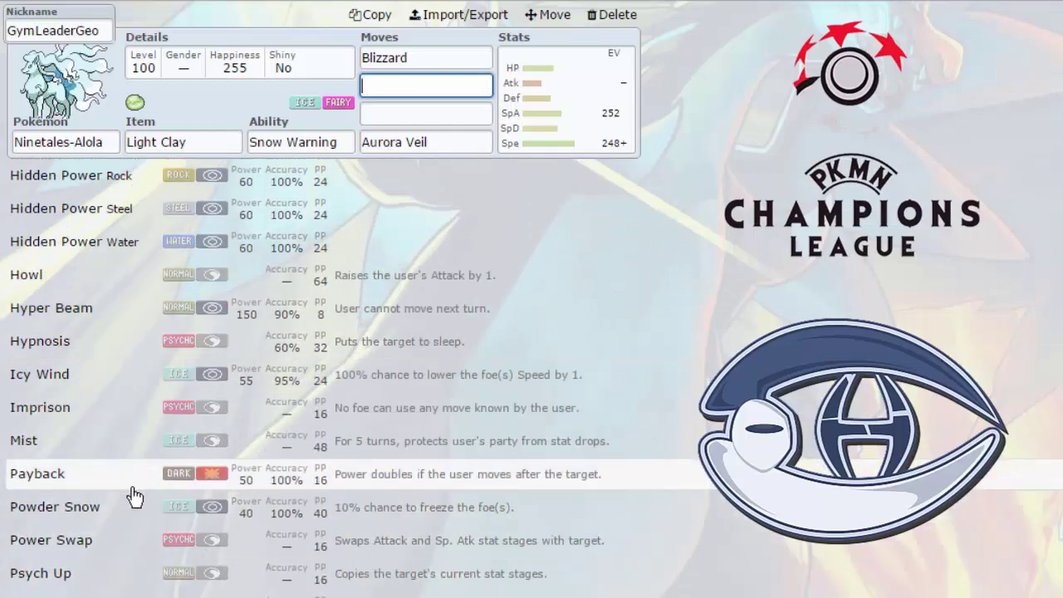
pyautogui.scroll(1, 355, 199)
pyautogui.scroll(20, 355, 200)
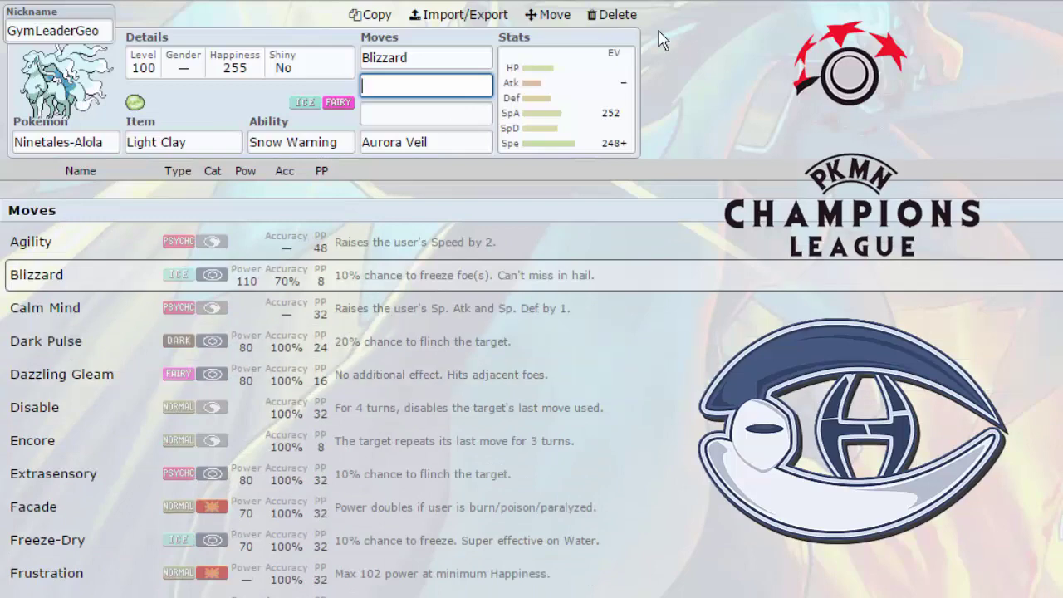
# Enter "ice" in the second move slot and check the EV spread.
pyautogui.write('ice')
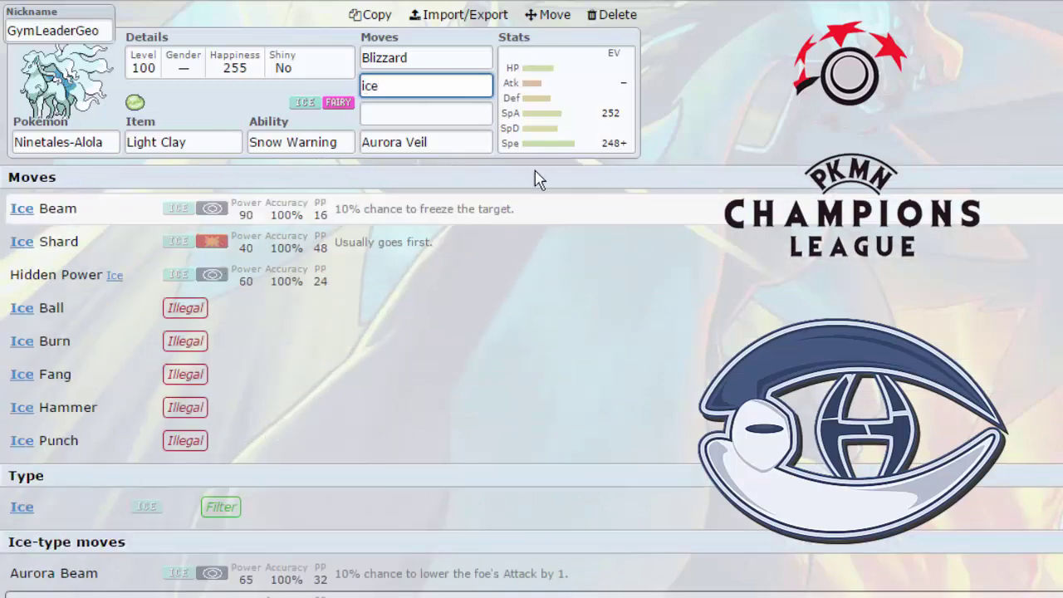
pyautogui.click(577, 107)
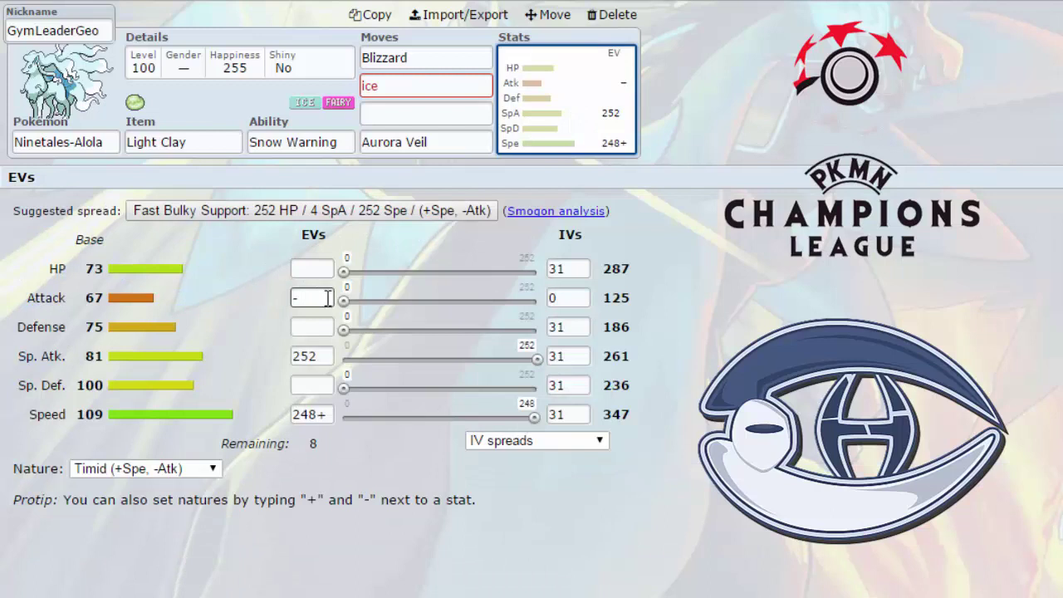
pyautogui.click(397, 84)
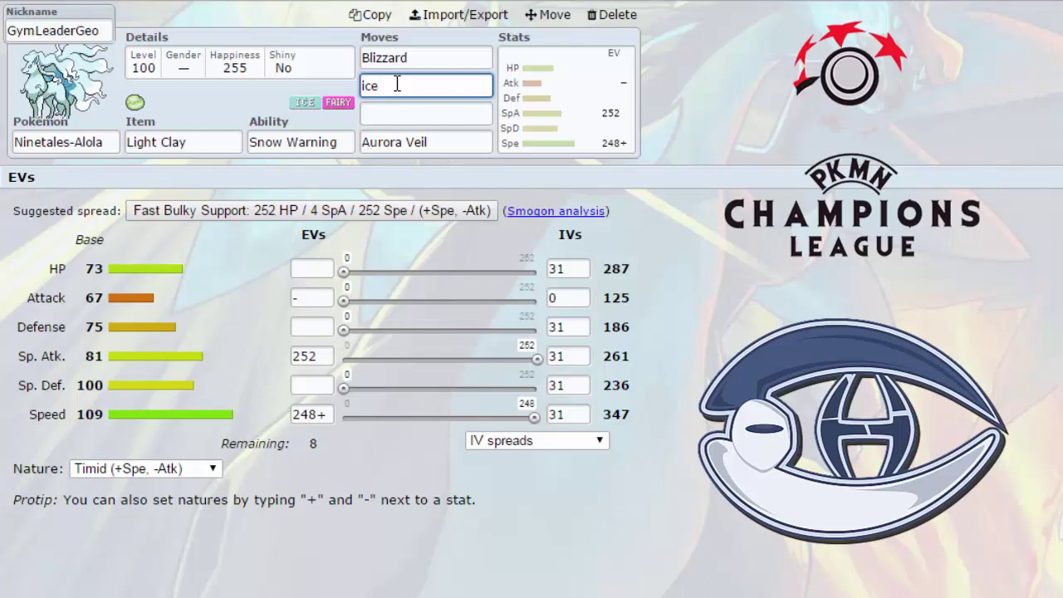
pyautogui.click(562, 107)
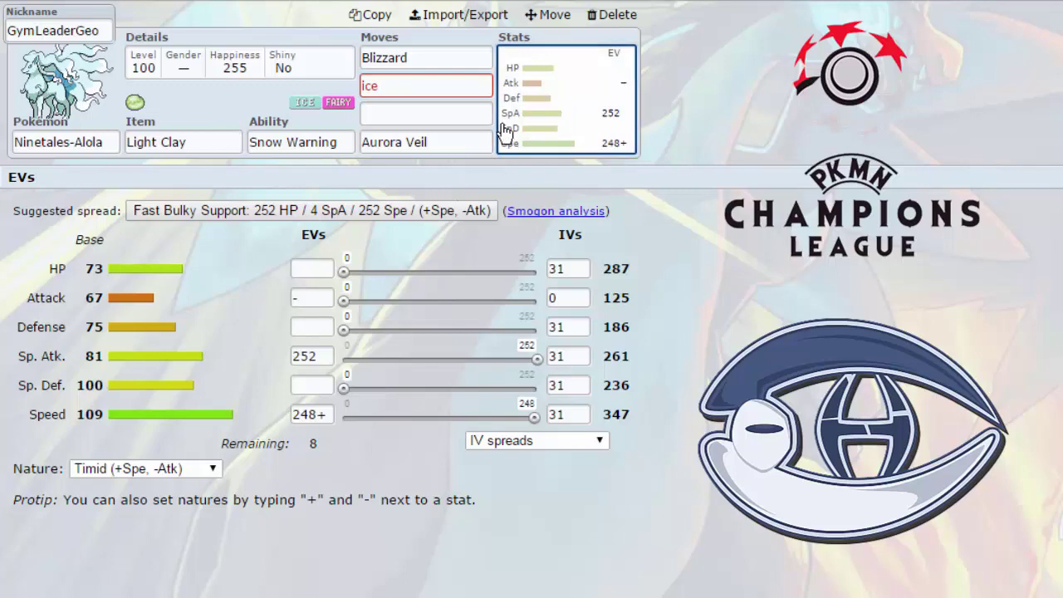
# Set Freeze-Dry as the third move of Ninetales-Alola.
pyautogui.click(441, 113)
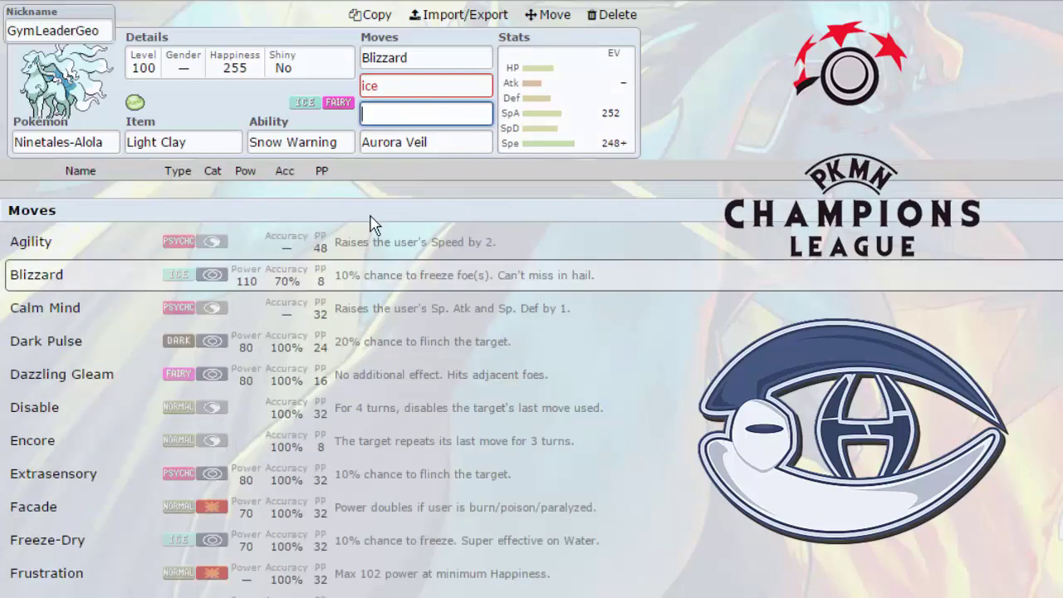
pyautogui.scroll(-3, 195, 502)
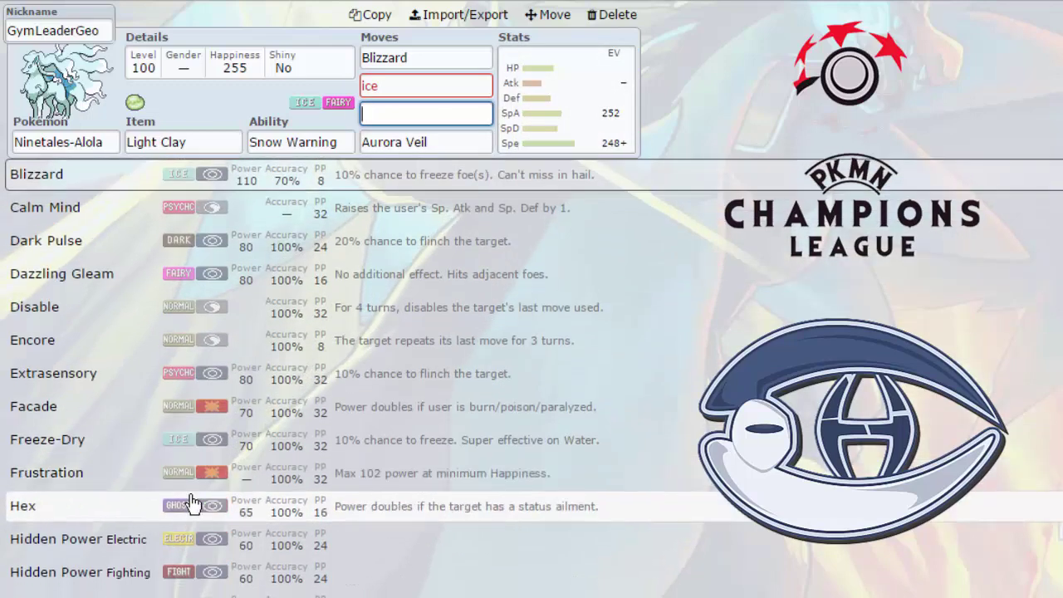
pyautogui.scroll(5, 189, 505)
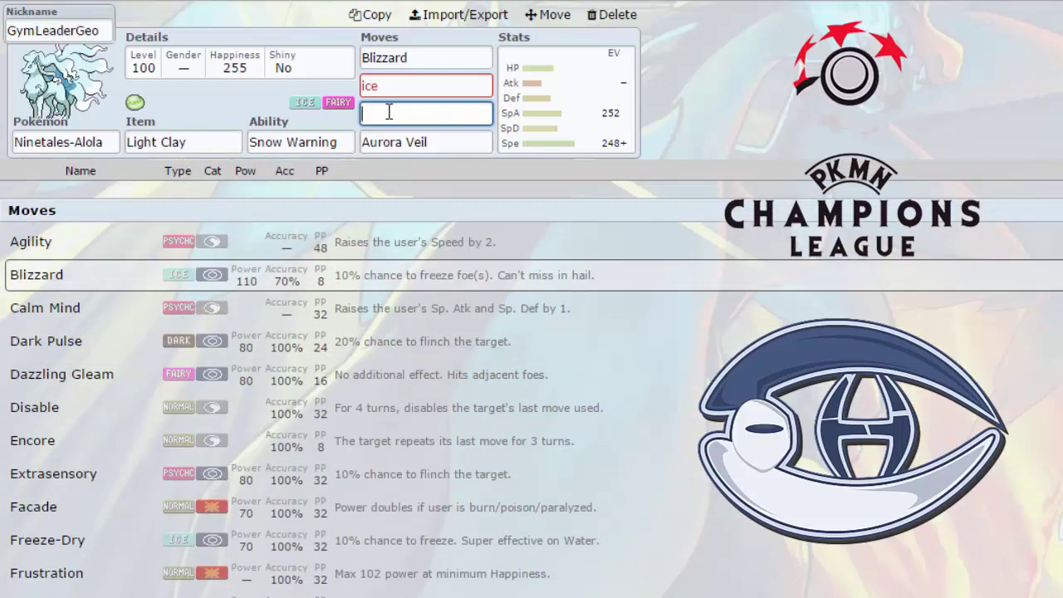
pyautogui.write('free')
pyautogui.scroll(-1, 267, 222)
pyautogui.click(268, 223)
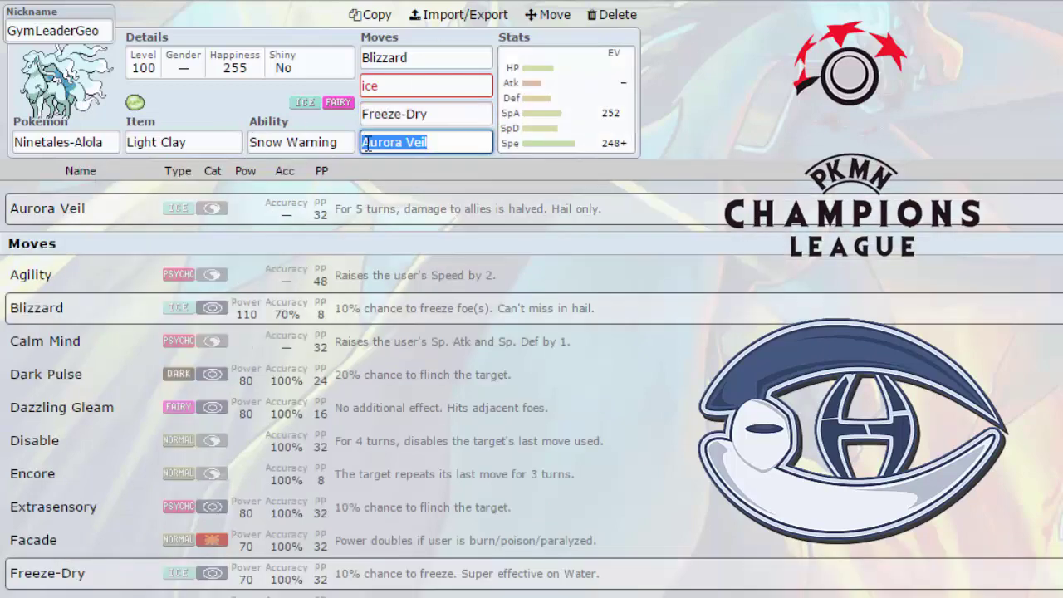
pyautogui.click(451, 114)
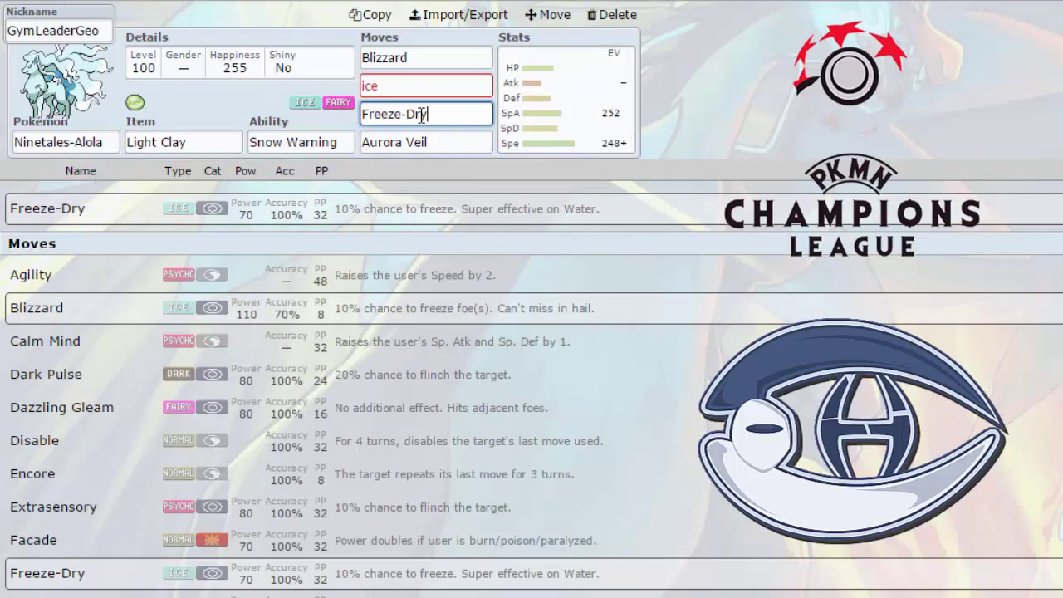
pyautogui.click(439, 114)
pyautogui.click(440, 115)
pyautogui.click(448, 114)
pyautogui.click(453, 123)
pyautogui.moveTo(436, 110); pyautogui.dragTo(366, 121)
pyautogui.click(435, 113)
pyautogui.moveTo(435, 113); pyautogui.dragTo(368, 116)
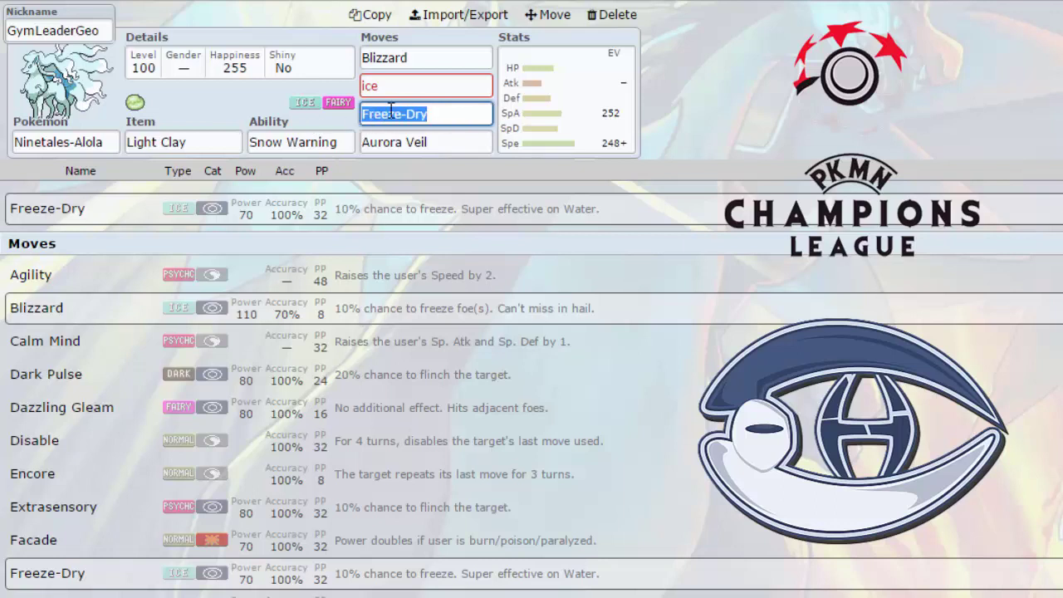
# Clear "ice" from Ninetales-Alola's second move slot and scan its learnable moves.
pyautogui.click(396, 111)
pyautogui.click(412, 88)
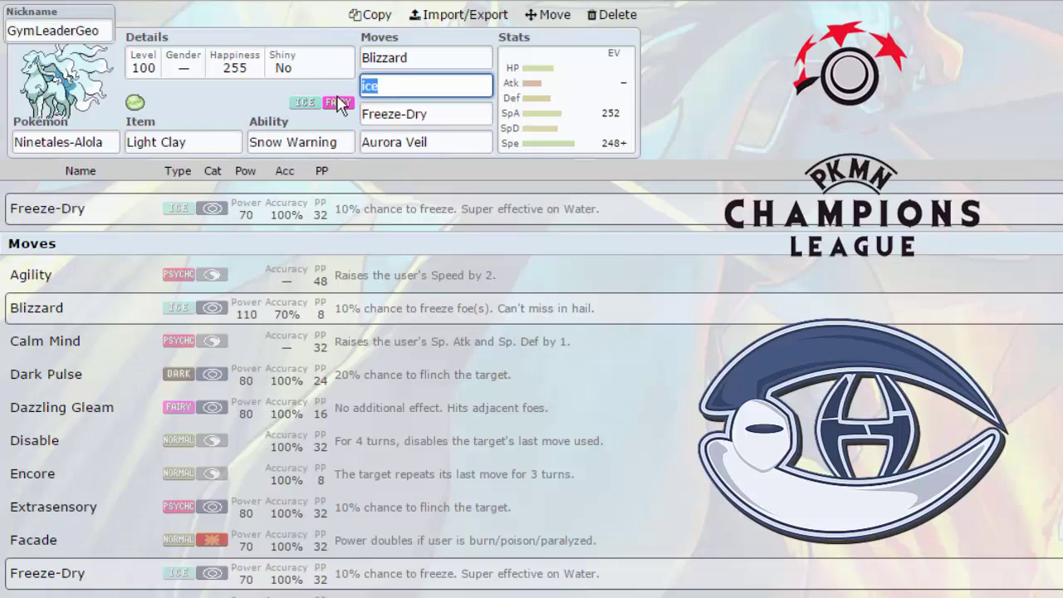
pyautogui.press('BackSpace')
pyautogui.click(440, 115)
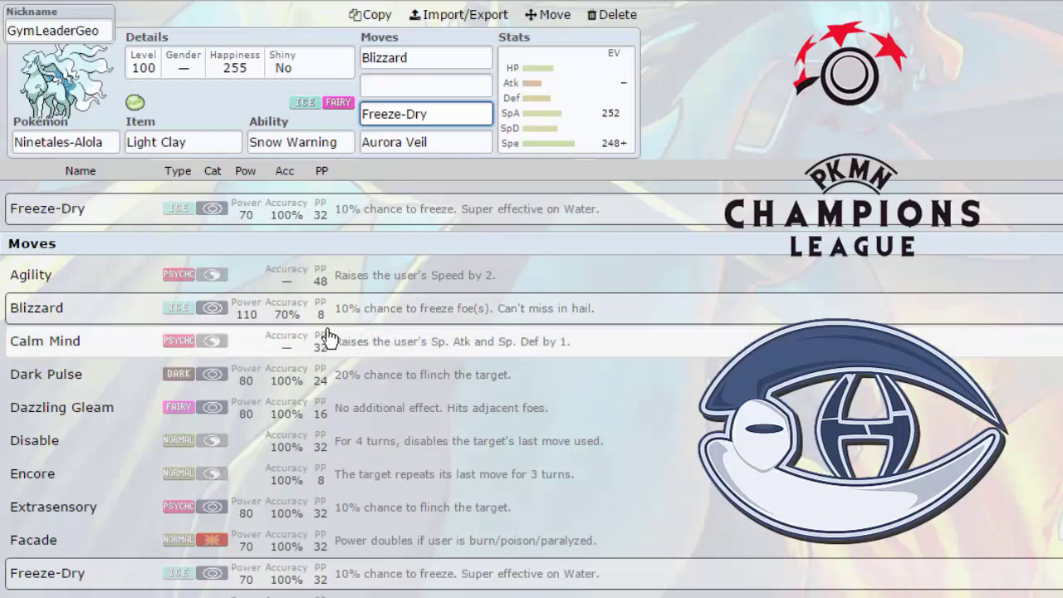
pyautogui.scroll(-10, 249, 382)
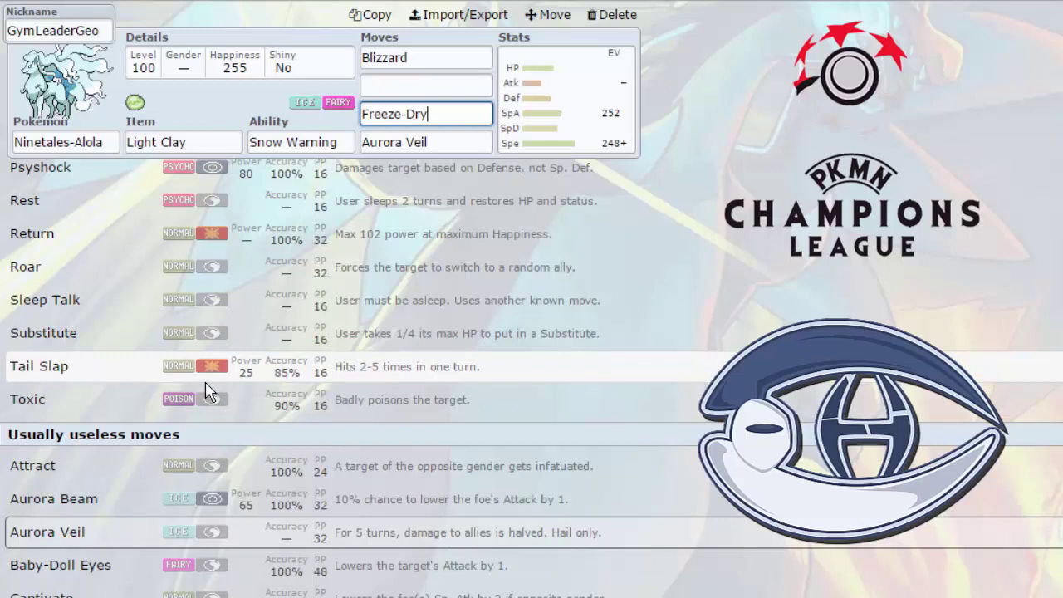
pyautogui.click(434, 93)
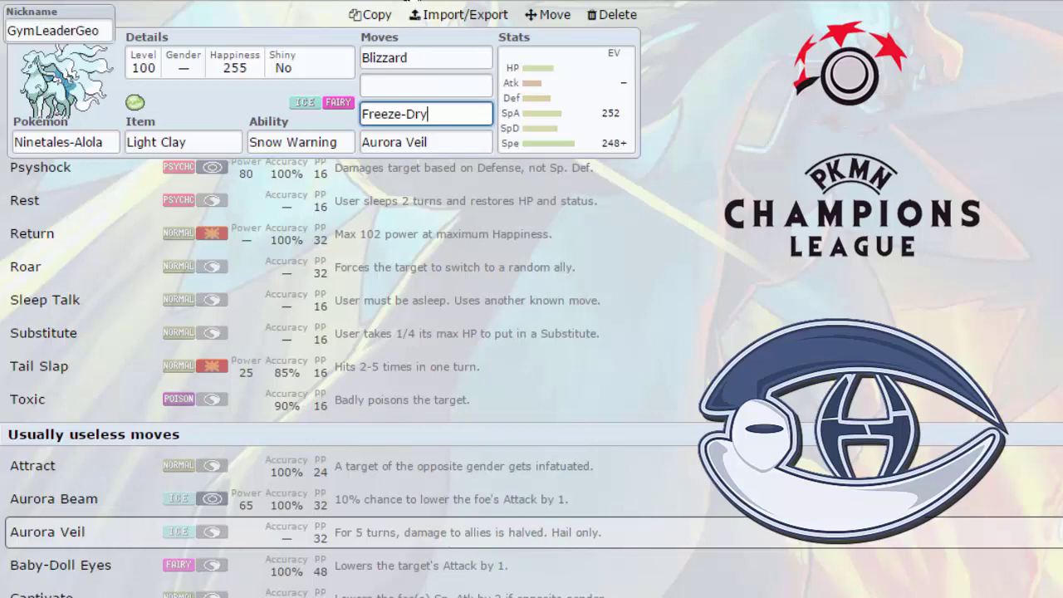
# Switch to the Dusknoir set and bring up the popular items it can hold.
pyautogui.click(420, 3)
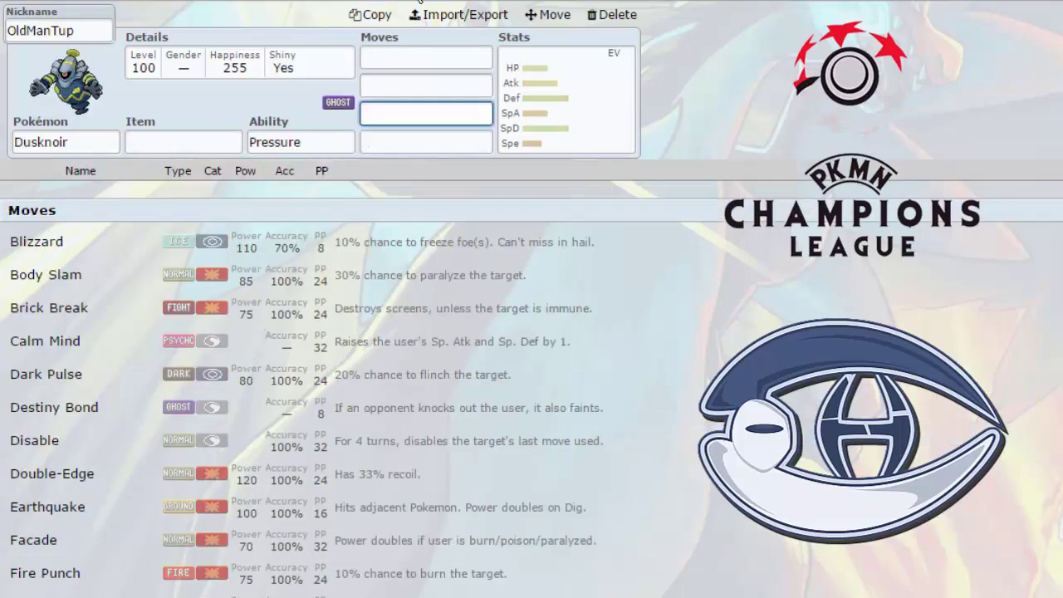
pyautogui.click(349, 4)
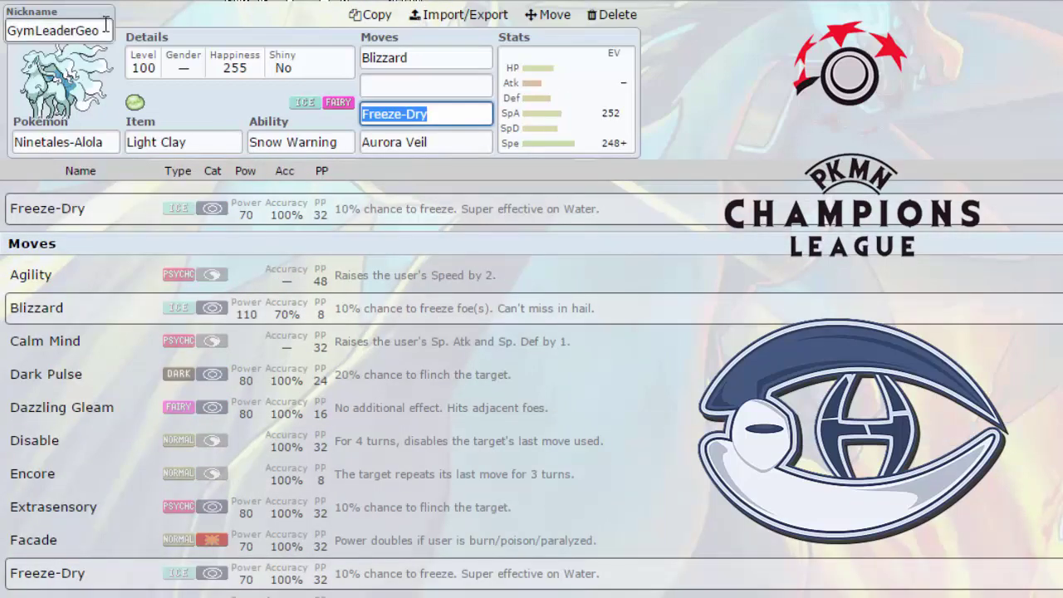
pyautogui.click(170, 1)
pyautogui.click(397, 2)
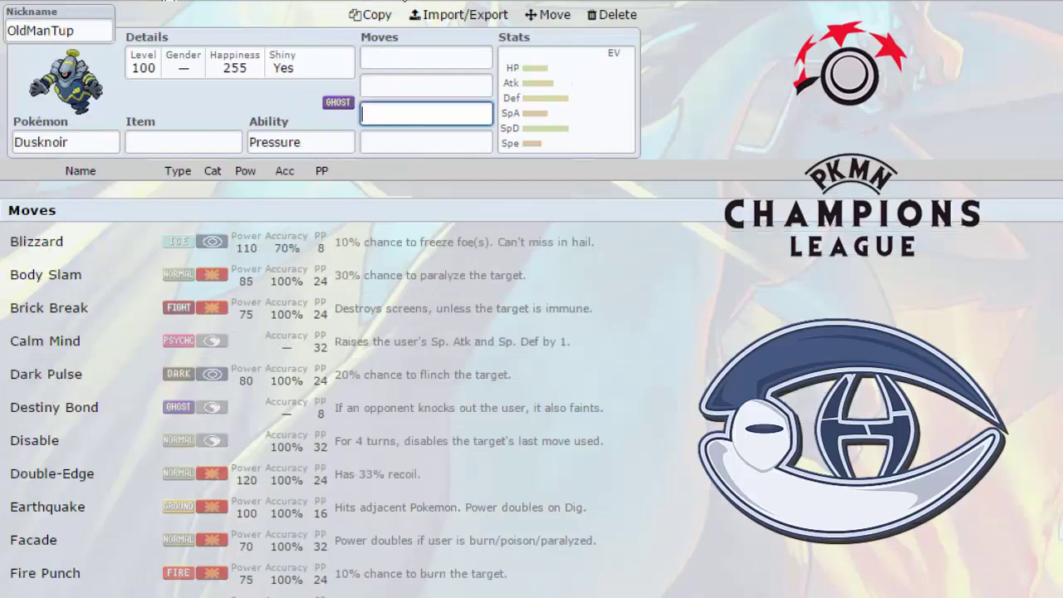
pyautogui.click(149, 137)
pyautogui.click(193, 141)
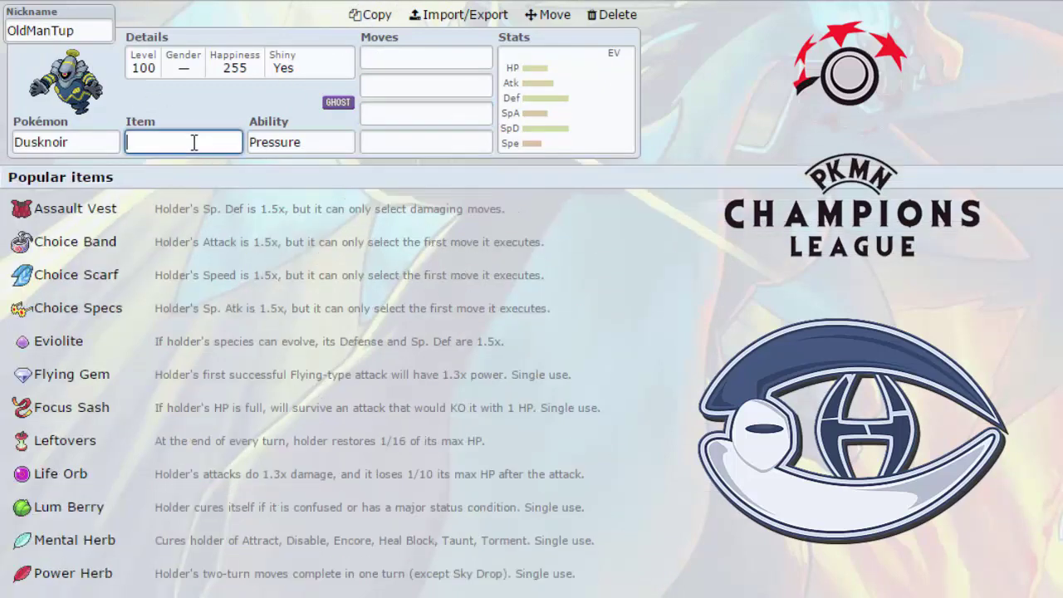
# Look through Dusknoir's learnable moves for the first move slot.
pyautogui.click(394, 59)
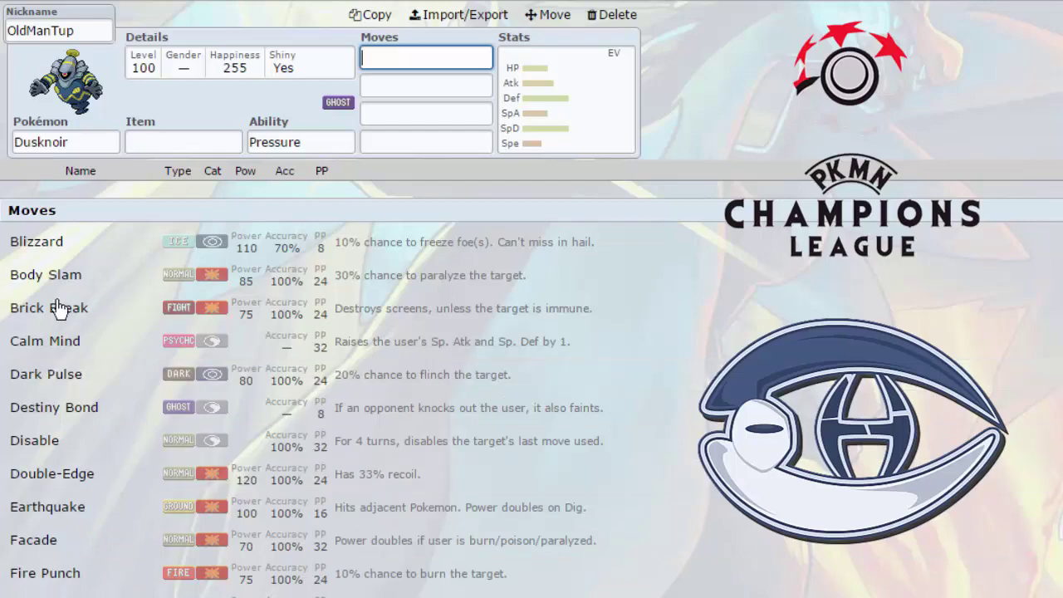
pyautogui.scroll(-2, 208, 430)
pyautogui.scroll(2, 318, 428)
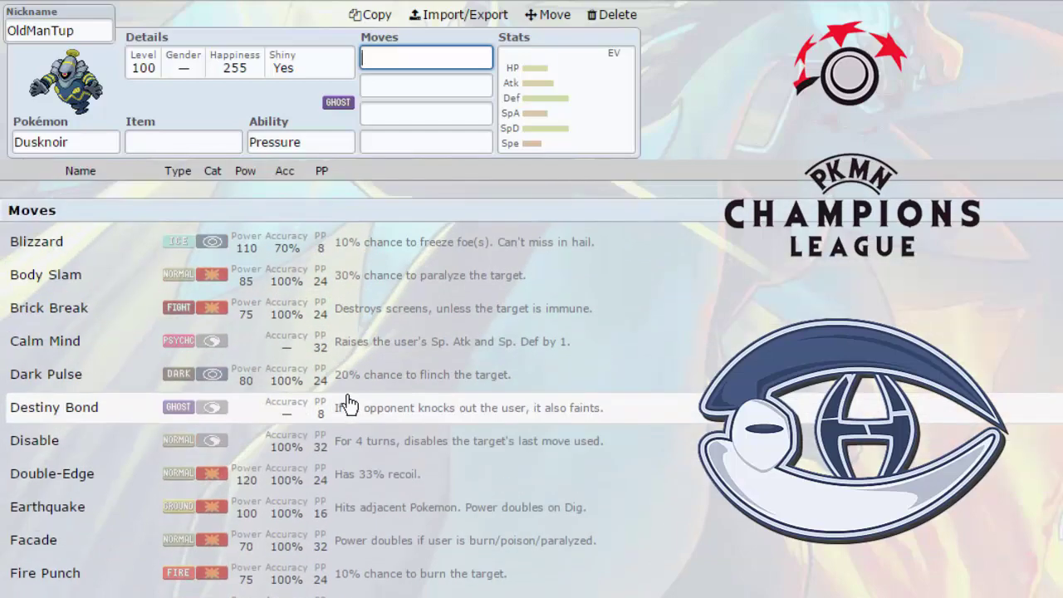
pyautogui.scroll(-8, 349, 404)
pyautogui.scroll(-6, 349, 400)
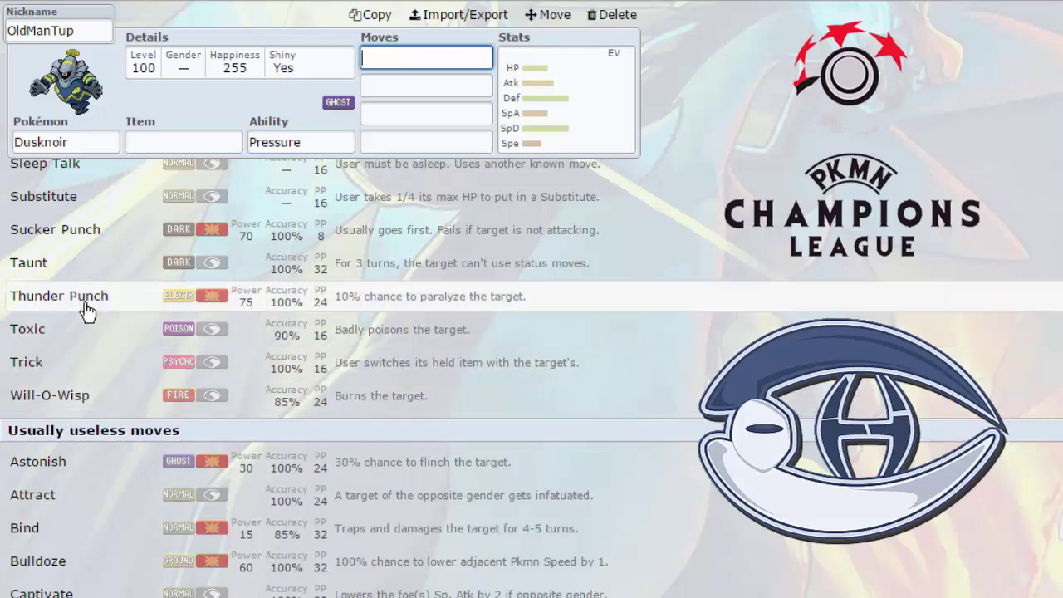
pyautogui.scroll(2, 87, 309)
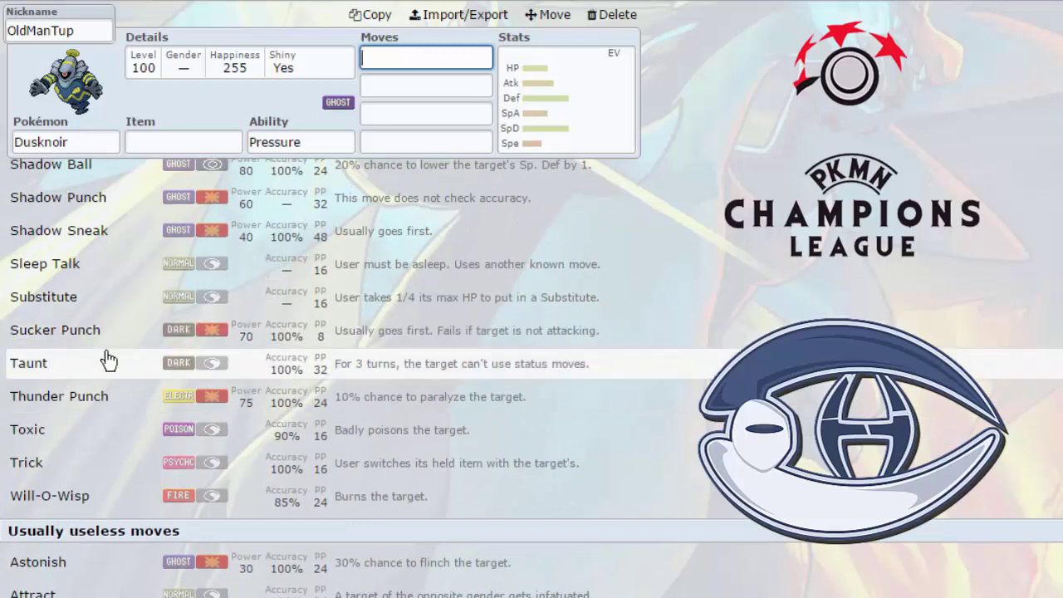
pyautogui.scroll(4, 107, 356)
# Set Dusknoir's ability to its hidden ability, Frisk.
pyautogui.click(309, 140)
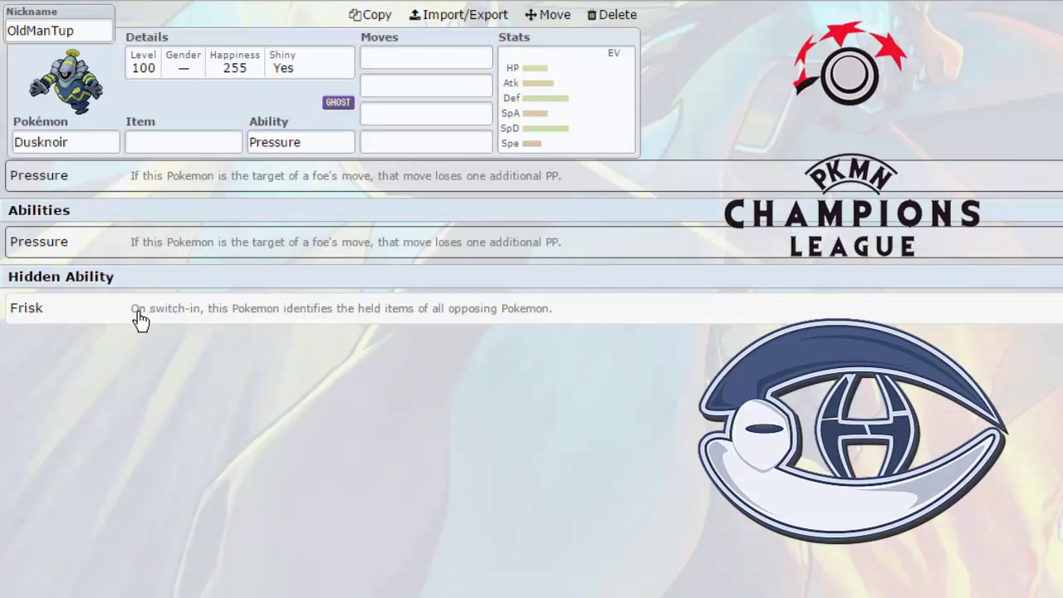
pyautogui.click(140, 318)
pyautogui.click(296, 140)
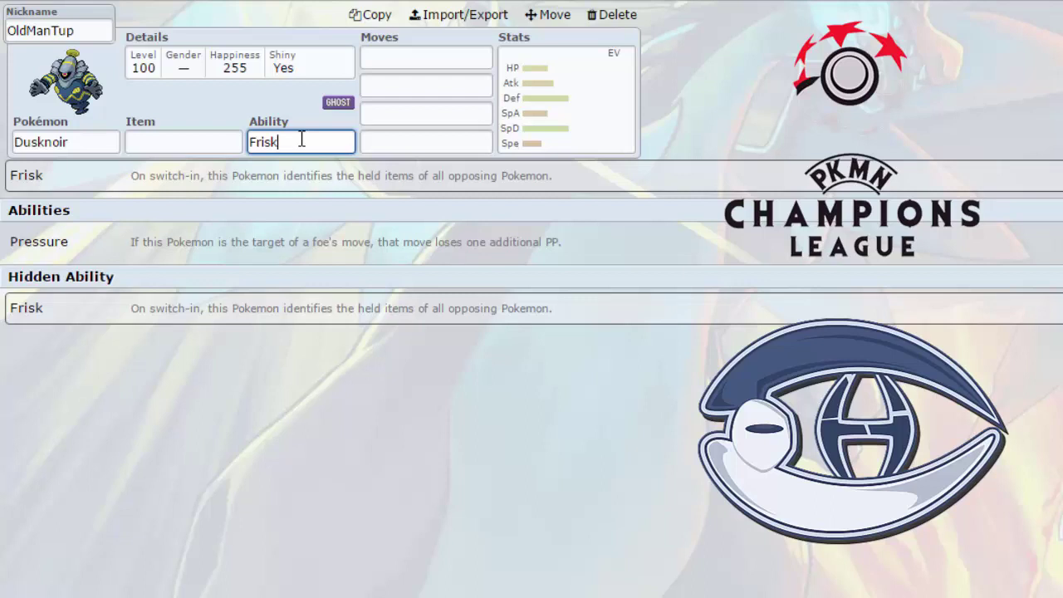
# Give Dusknoir 252 EVs in HP and 252 EVs in Defense.
pyautogui.click(515, 100)
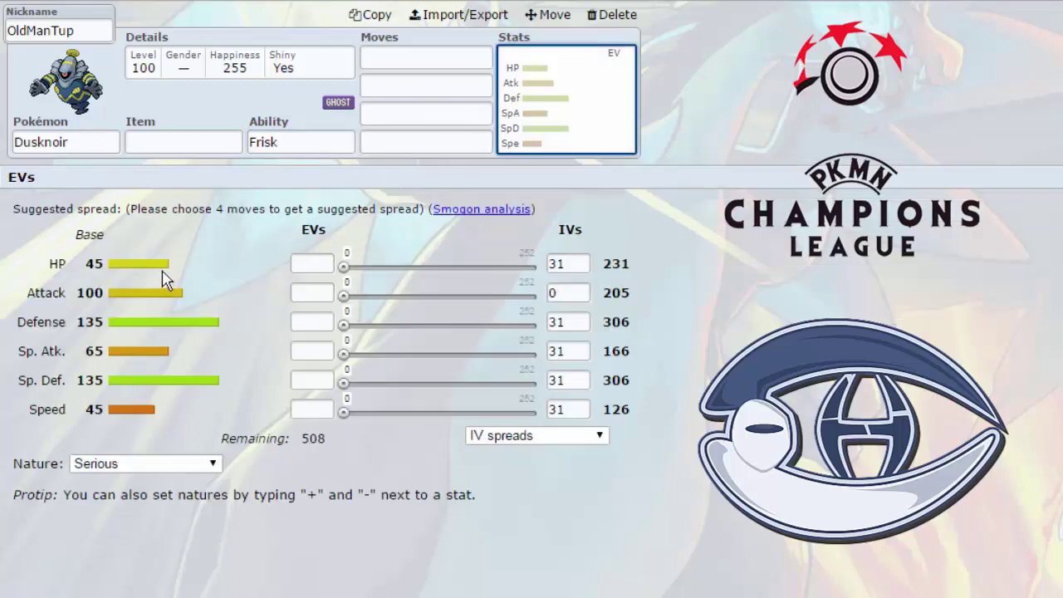
pyautogui.moveTo(345, 266); pyautogui.dragTo(540, 278)
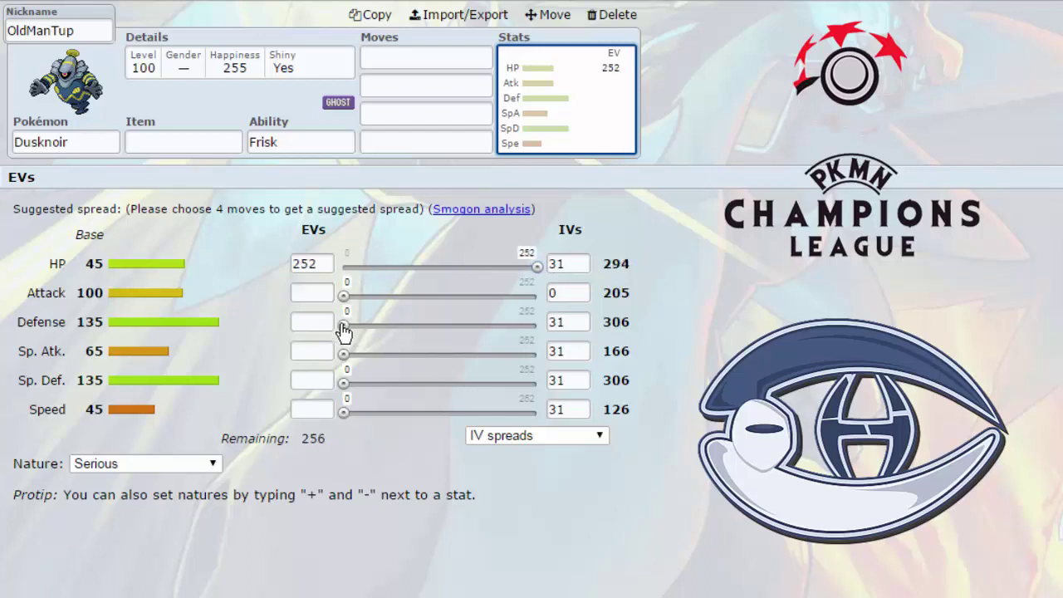
pyautogui.moveTo(344, 326); pyautogui.dragTo(578, 363)
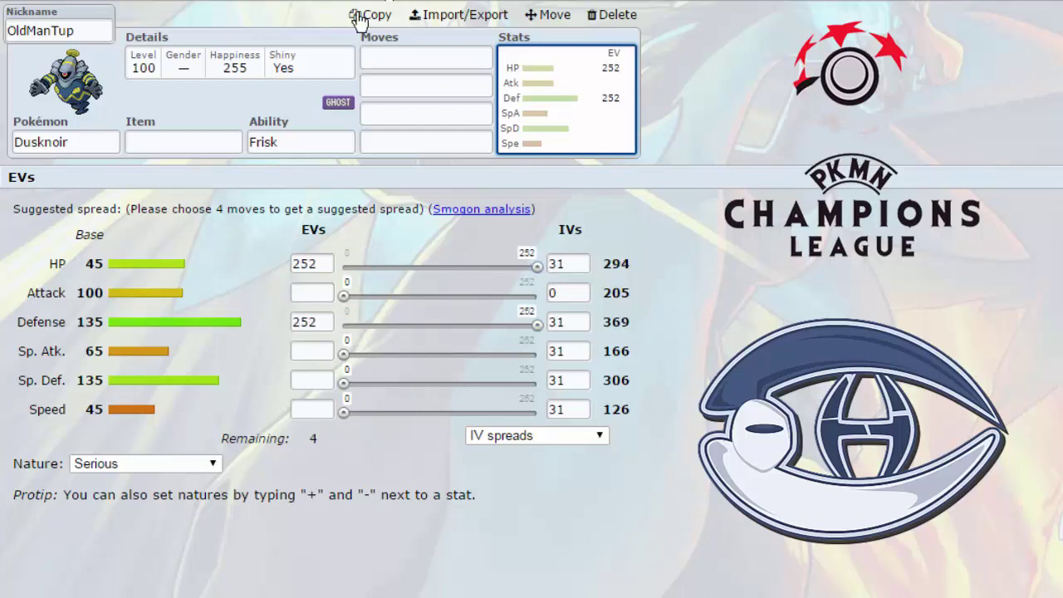
# Set Pain Split as Dusknoir's fourth move.
pyautogui.click(420, 145)
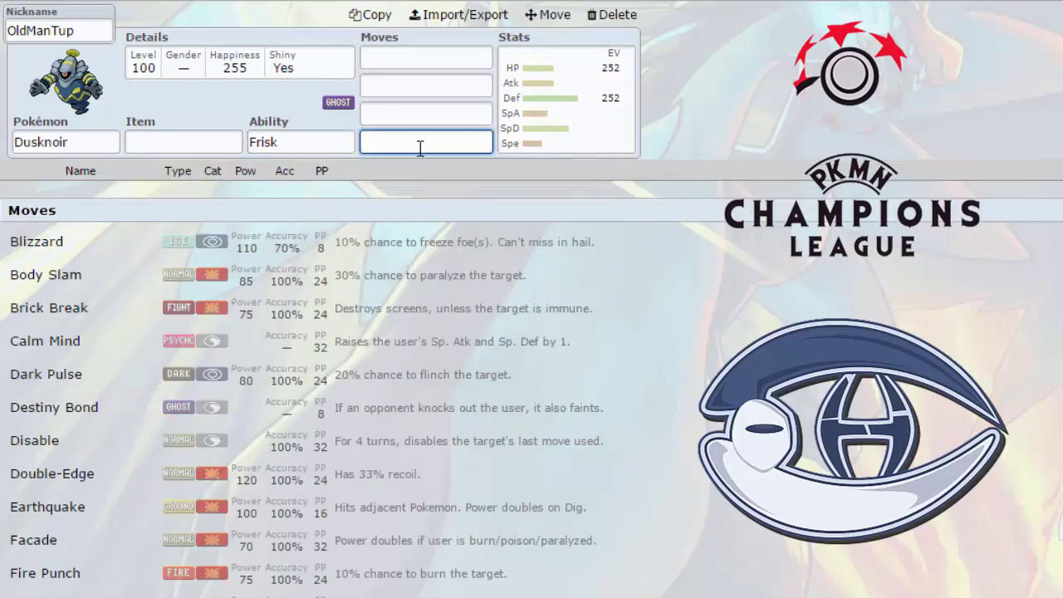
pyautogui.write('pain')
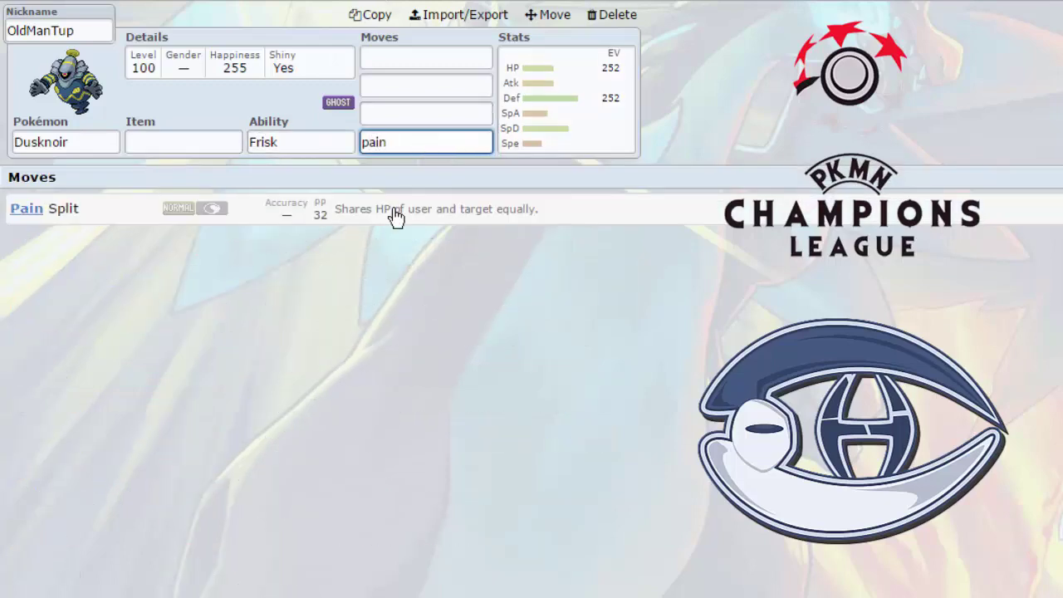
pyautogui.press('Return')
# Search Dusknoir's first move slot for "punch" moves, then clear the search.
pyautogui.click(423, 110)
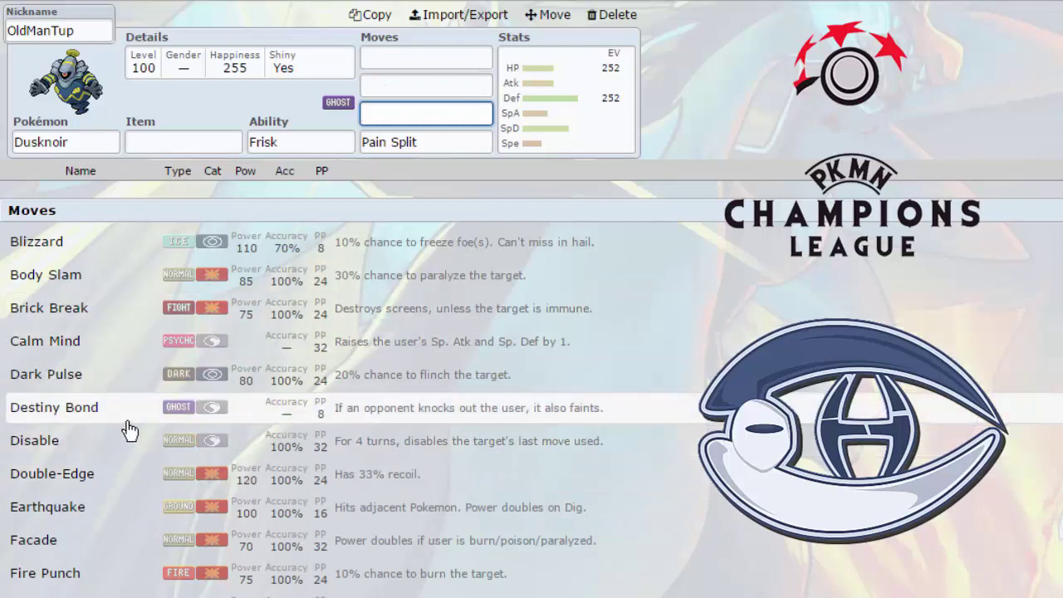
pyautogui.click(399, 55)
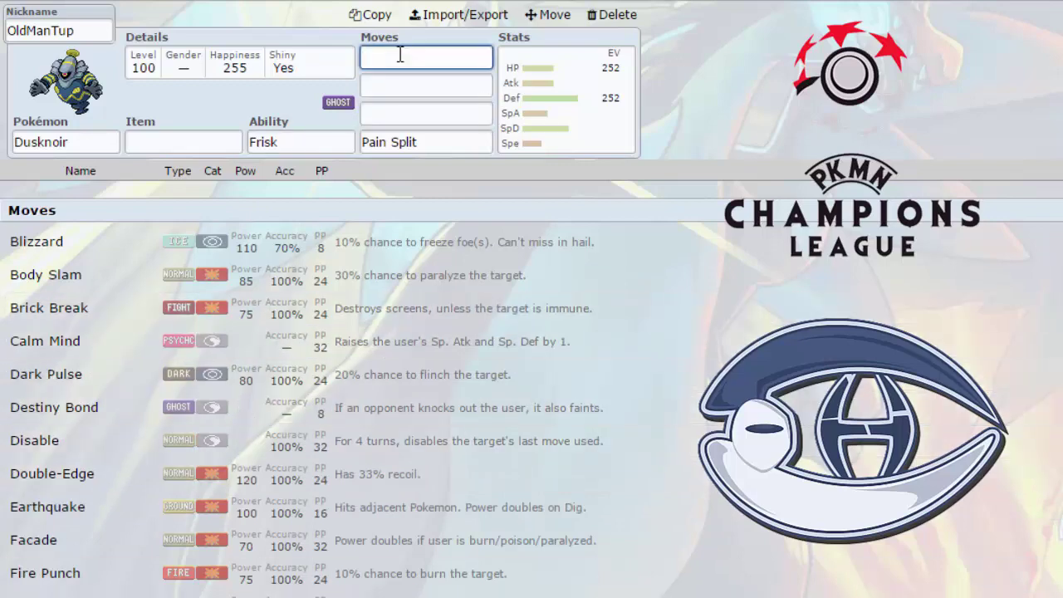
pyautogui.write('pun')
pyautogui.press('BackSpace')
pyautogui.press('BackSpace')
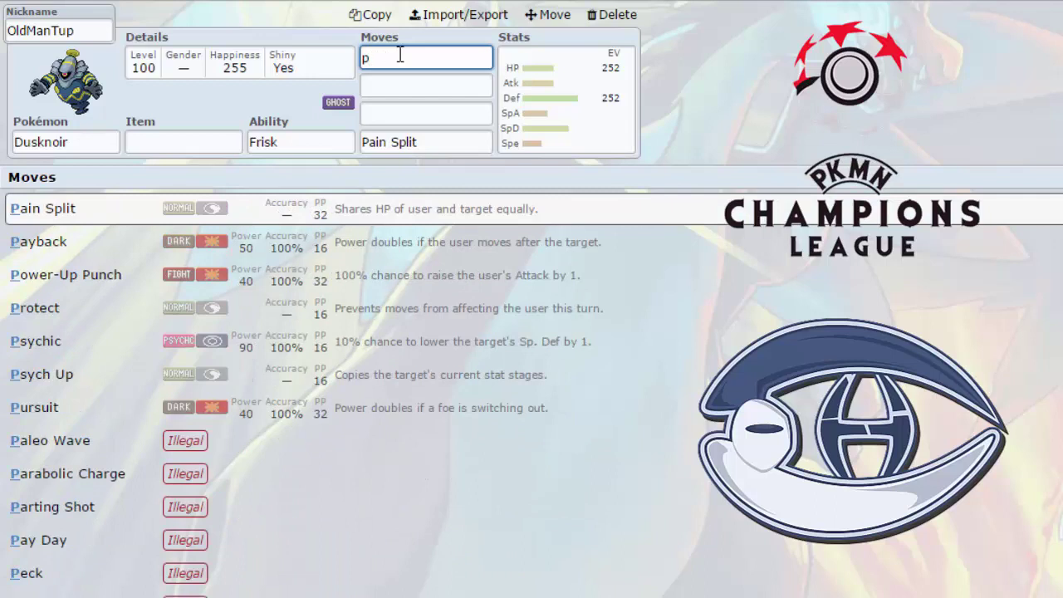
pyautogui.write('unch')
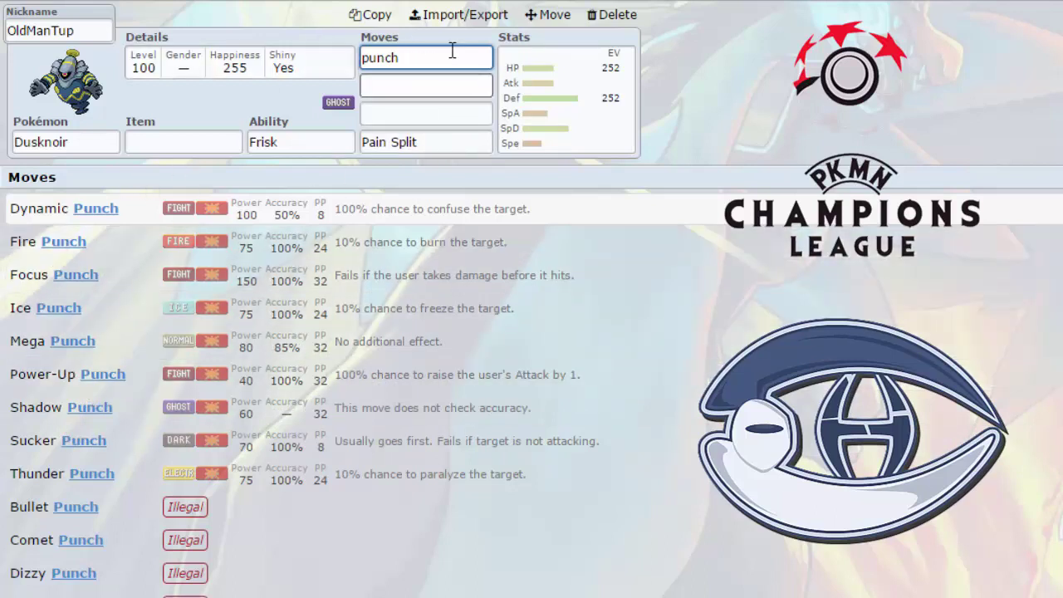
pyautogui.hotkey('ctrl', 'a')
pyautogui.press('BackSpace')
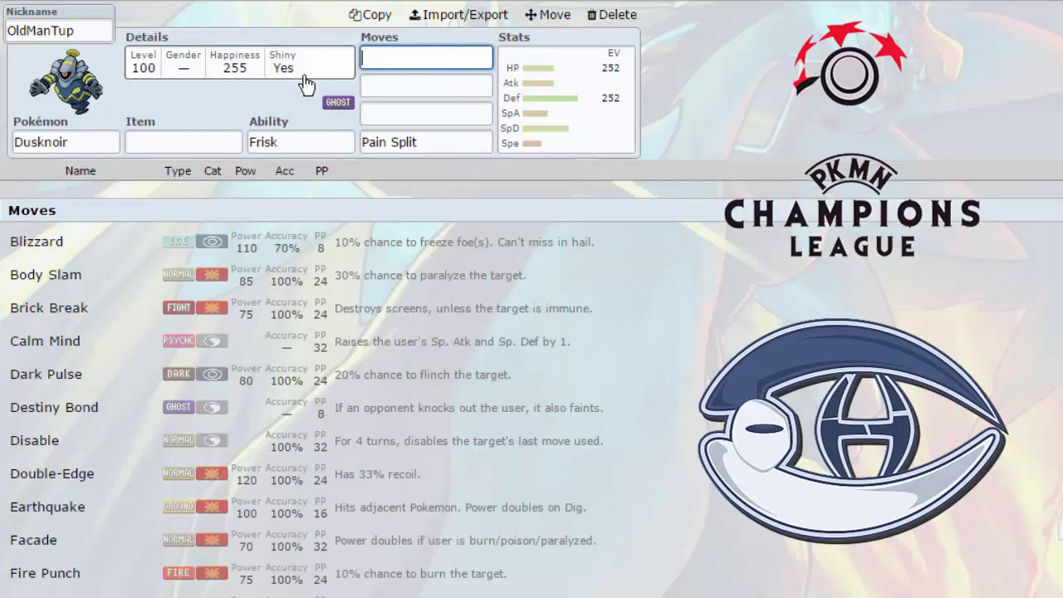
# Examine Dusknoir's main learnable moves, from Dark Pulse through Will-O-Wisp.
pyautogui.scroll(-3, 191, 349)
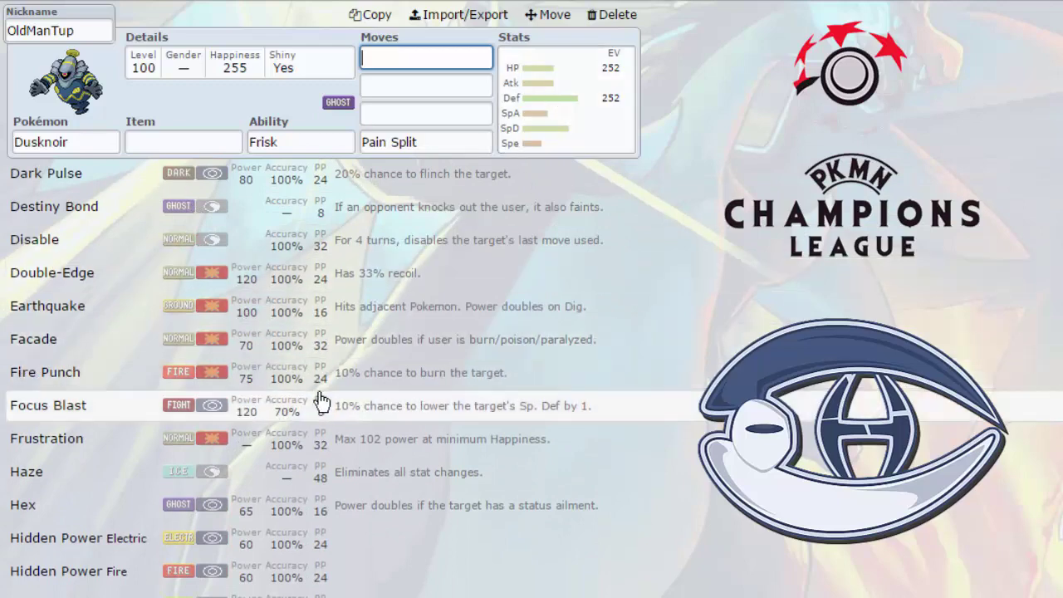
pyautogui.scroll(-3, 321, 401)
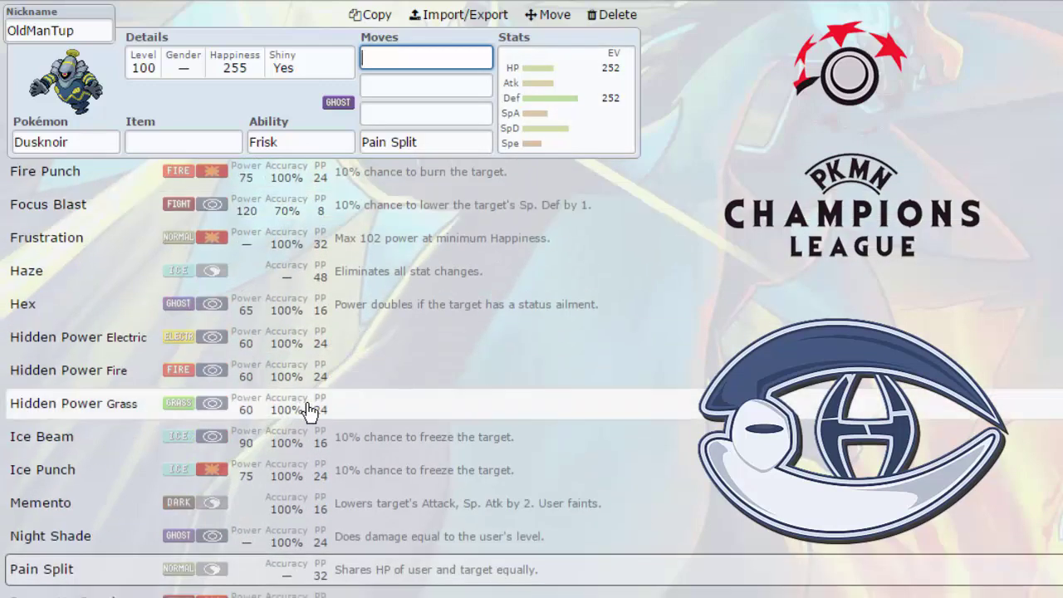
pyautogui.scroll(-3, 309, 410)
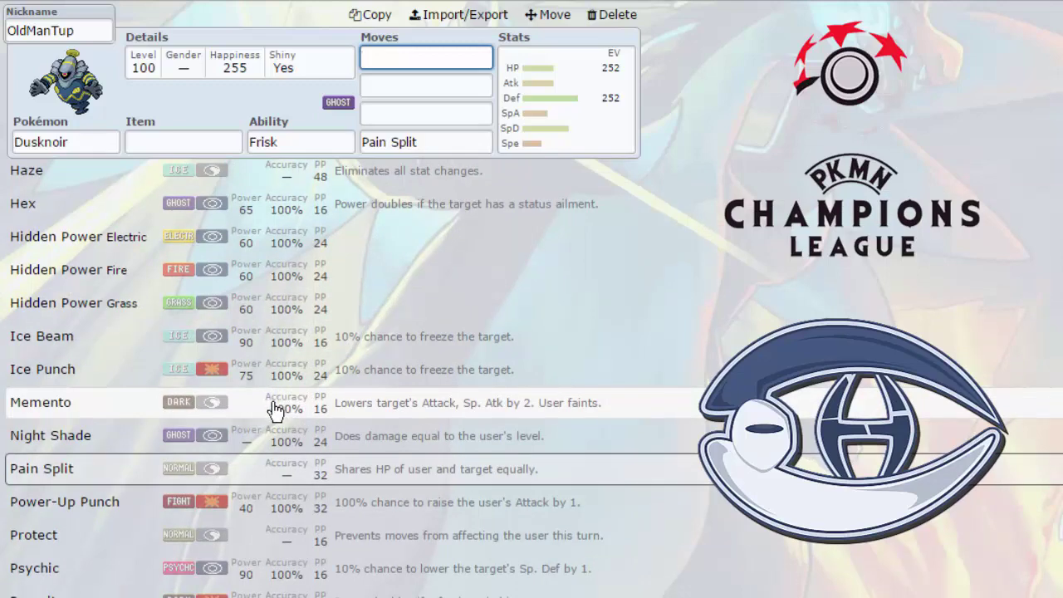
pyautogui.scroll(-6, 208, 427)
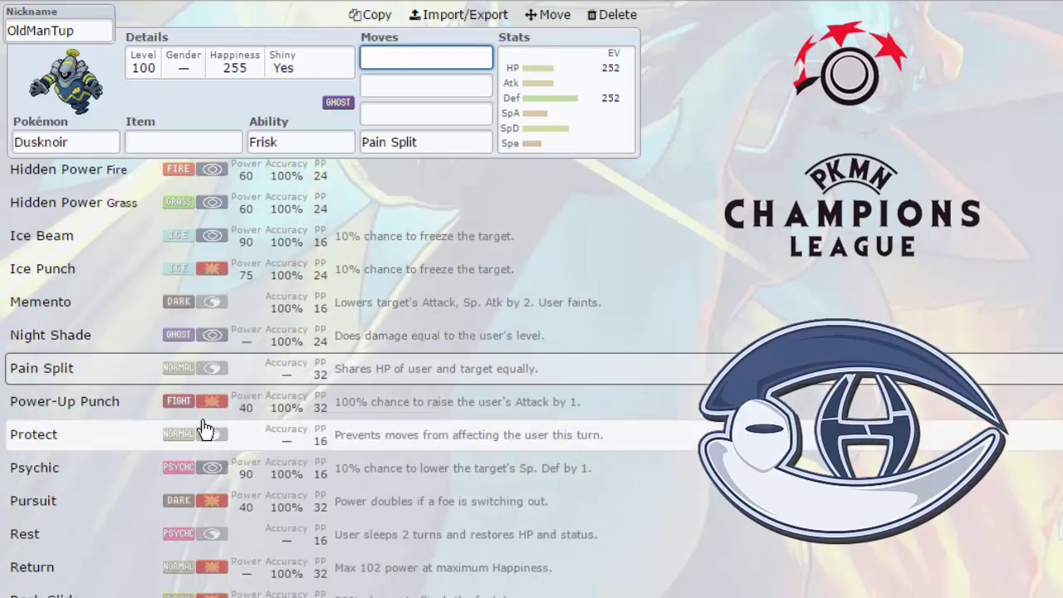
pyautogui.scroll(-3, 194, 441)
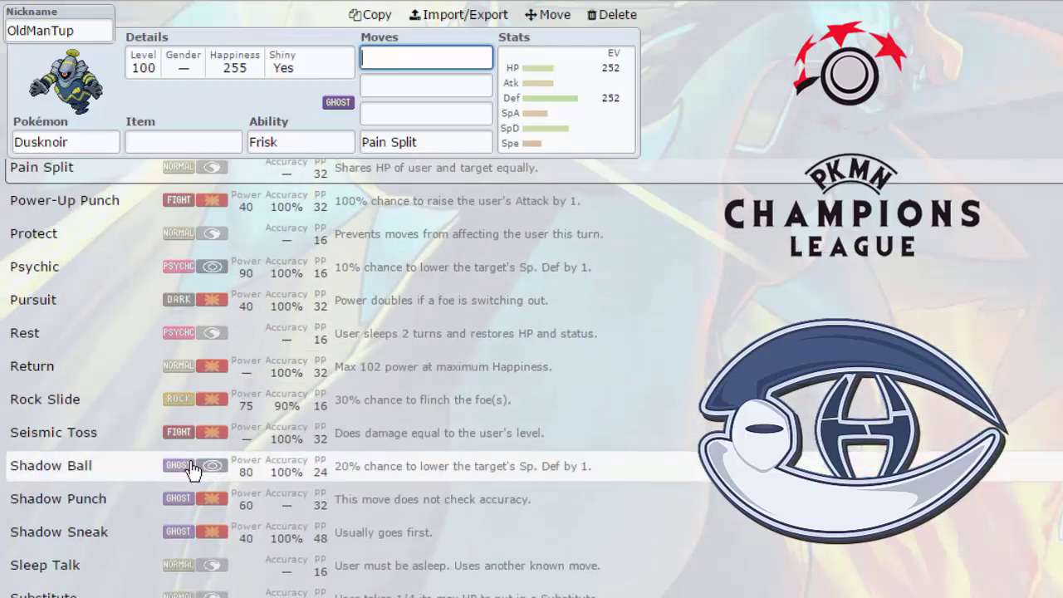
pyautogui.scroll(-6, 226, 498)
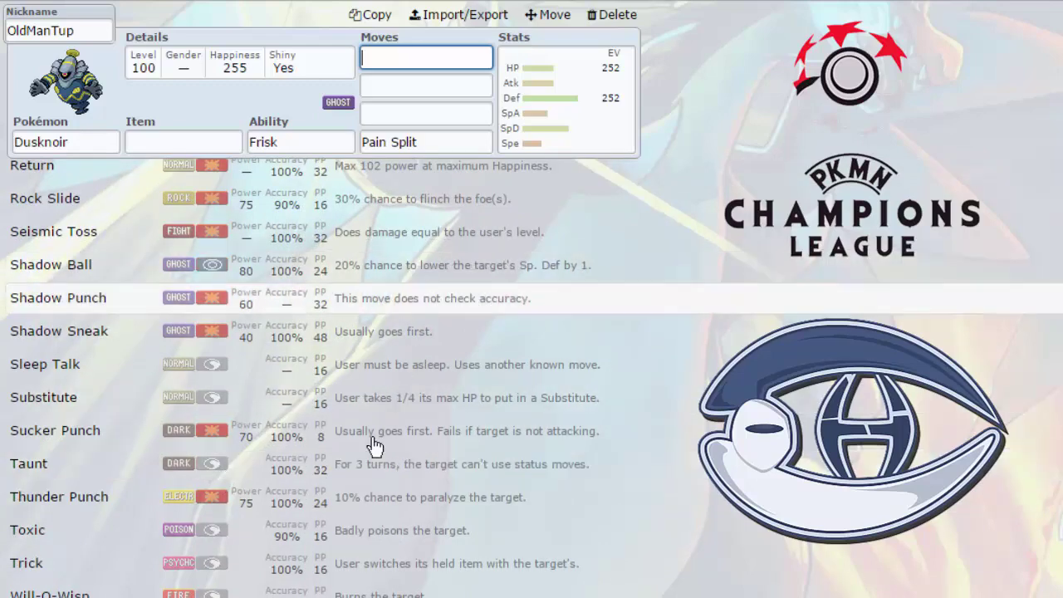
pyautogui.scroll(-3, 348, 512)
pyautogui.scroll(-6, 340, 515)
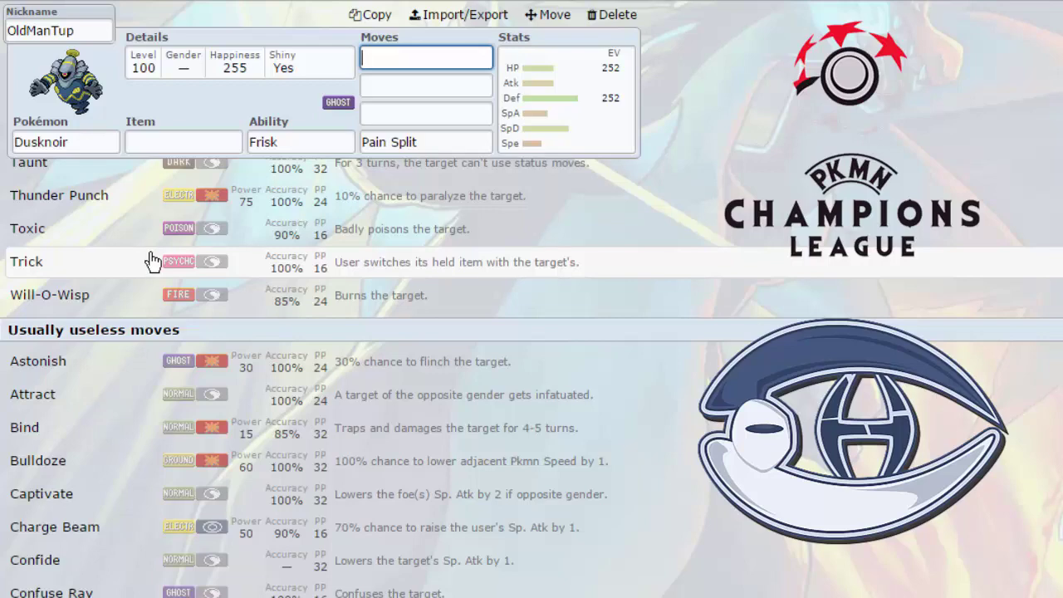
# Examine Dusknoir's usually useless moves for support options, comparing them with its main moves.
pyautogui.scroll(-3, 264, 478)
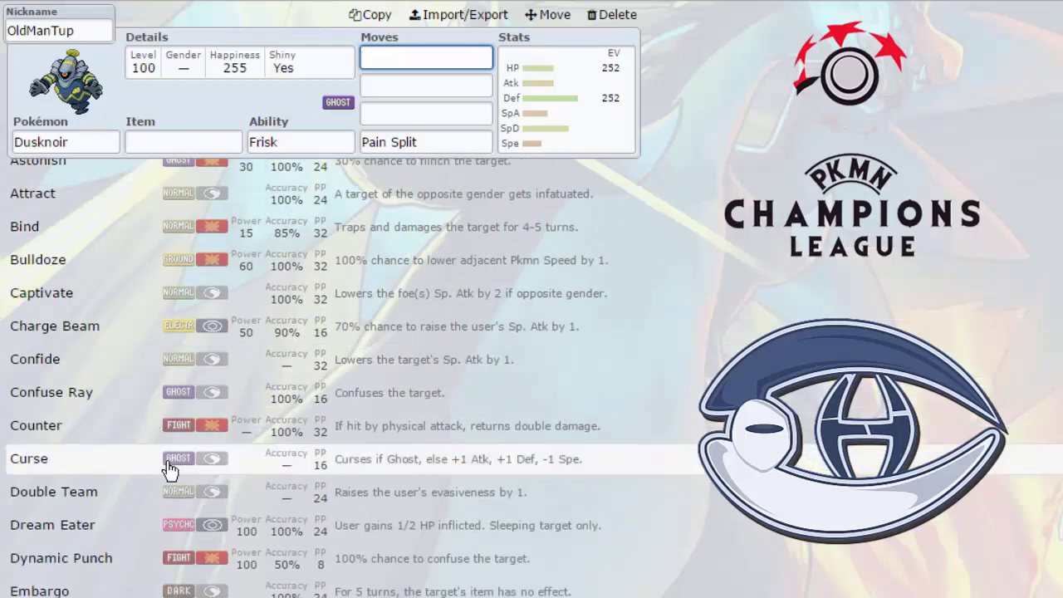
pyautogui.scroll(-2, 212, 561)
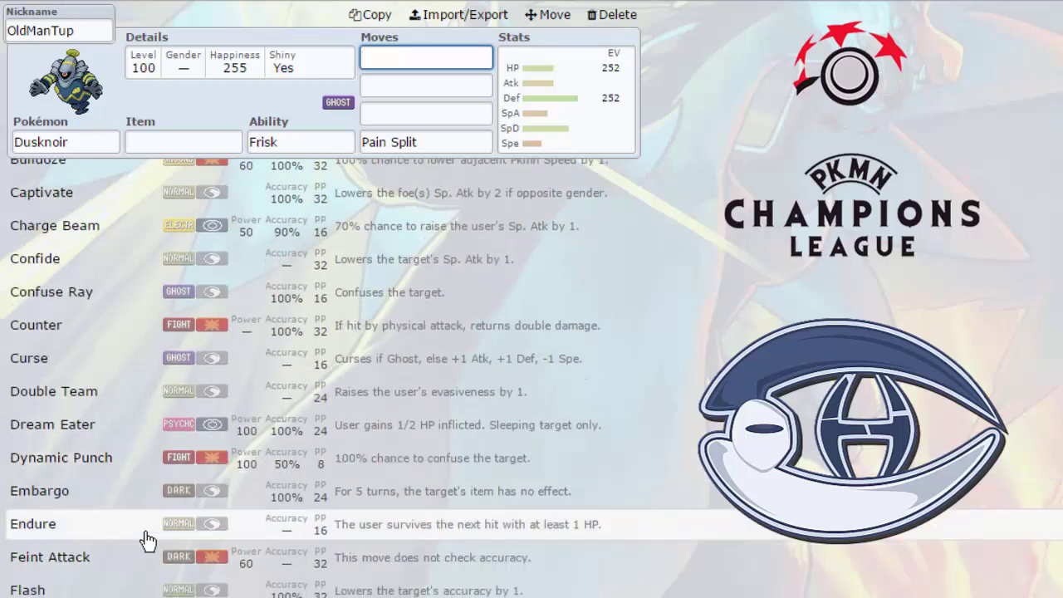
pyautogui.scroll(-2, 142, 540)
pyautogui.scroll(-5, 285, 541)
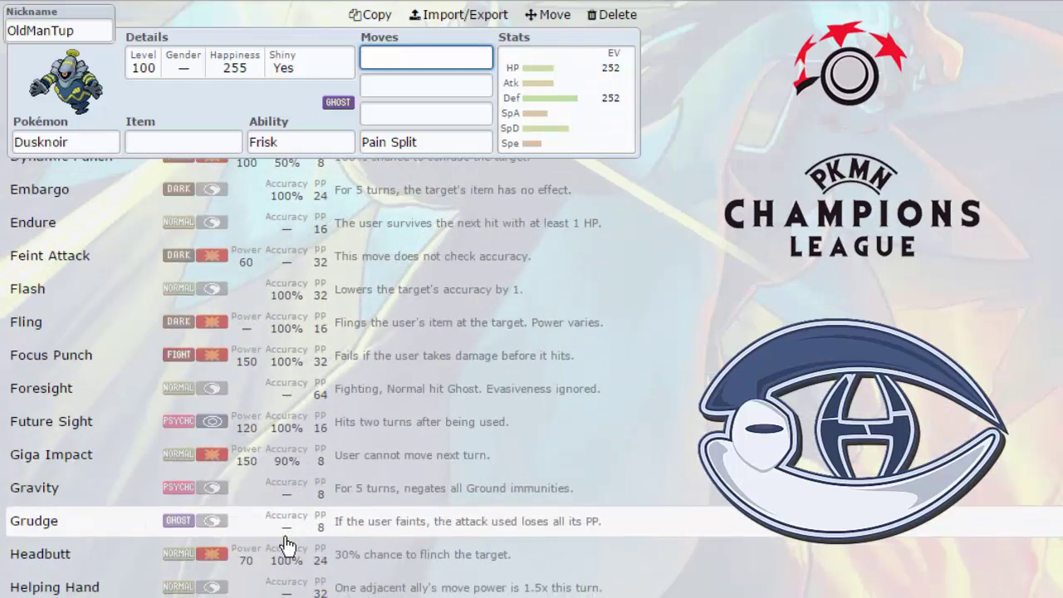
pyautogui.scroll(-8, 168, 498)
pyautogui.scroll(-3, 168, 515)
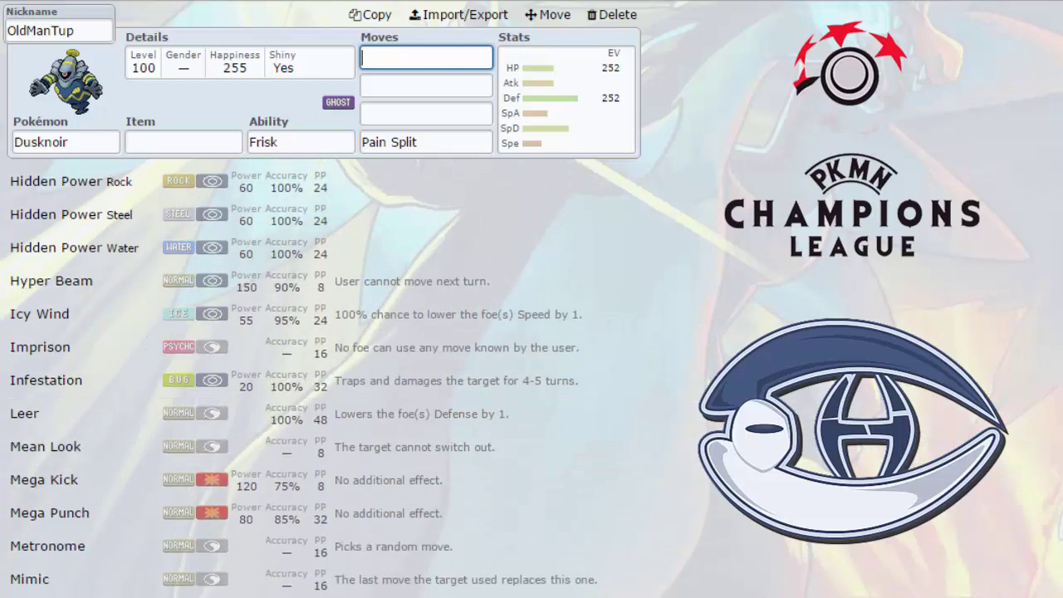
pyautogui.scroll(1, 299, 378)
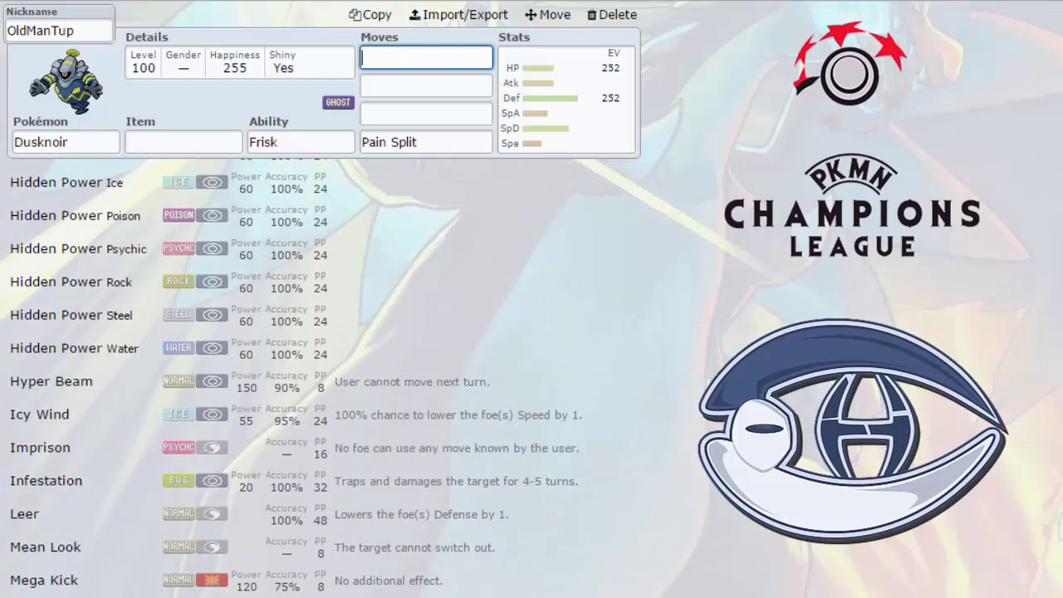
pyautogui.scroll(-5, 299, 378)
pyautogui.scroll(-2, 282, 582)
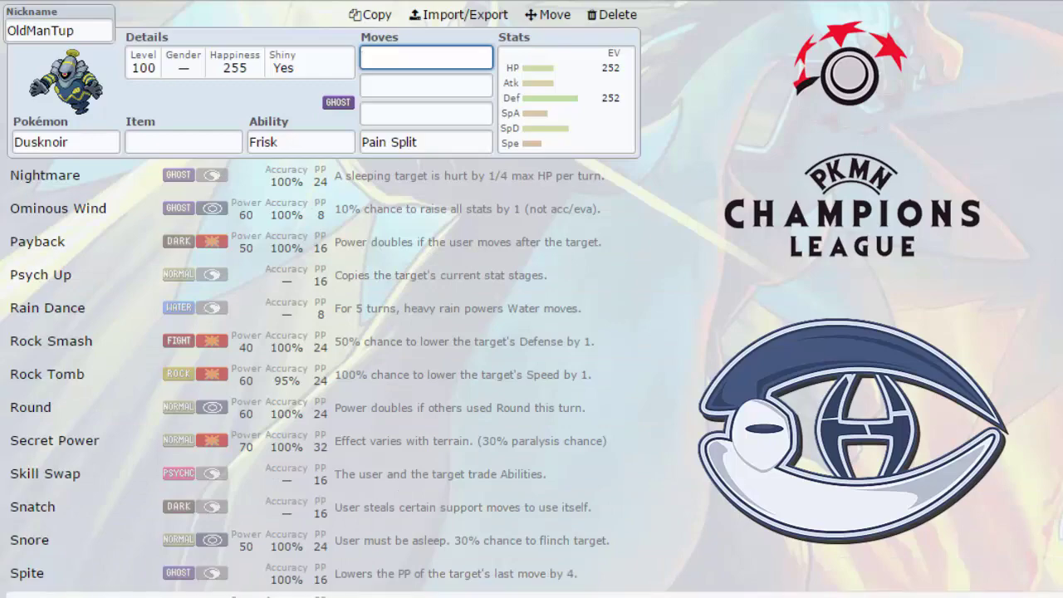
pyautogui.scroll(10, 220, 595)
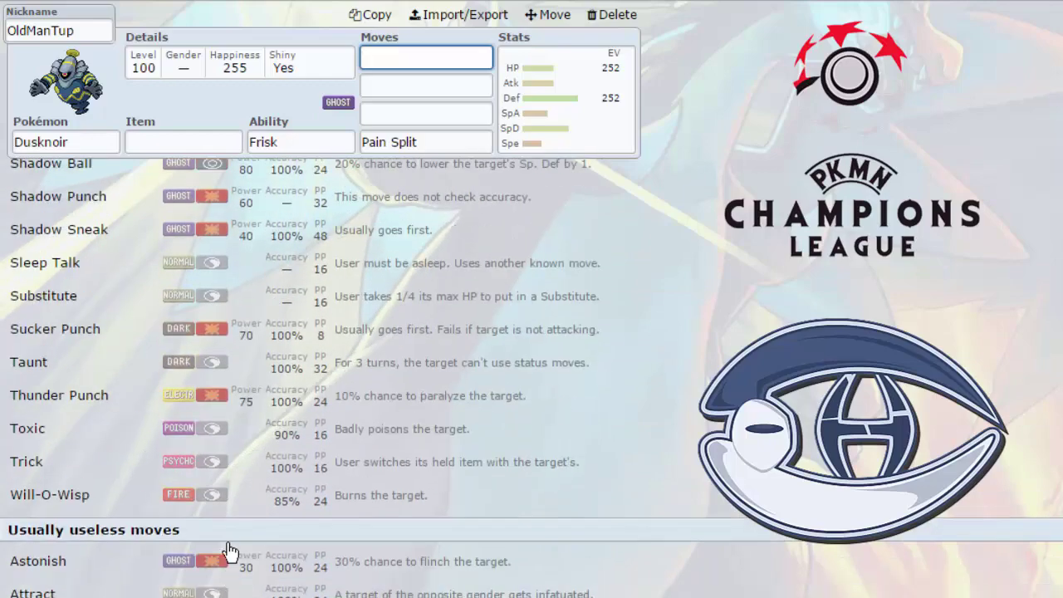
pyautogui.scroll(-15, 230, 541)
pyautogui.scroll(20, 225, 545)
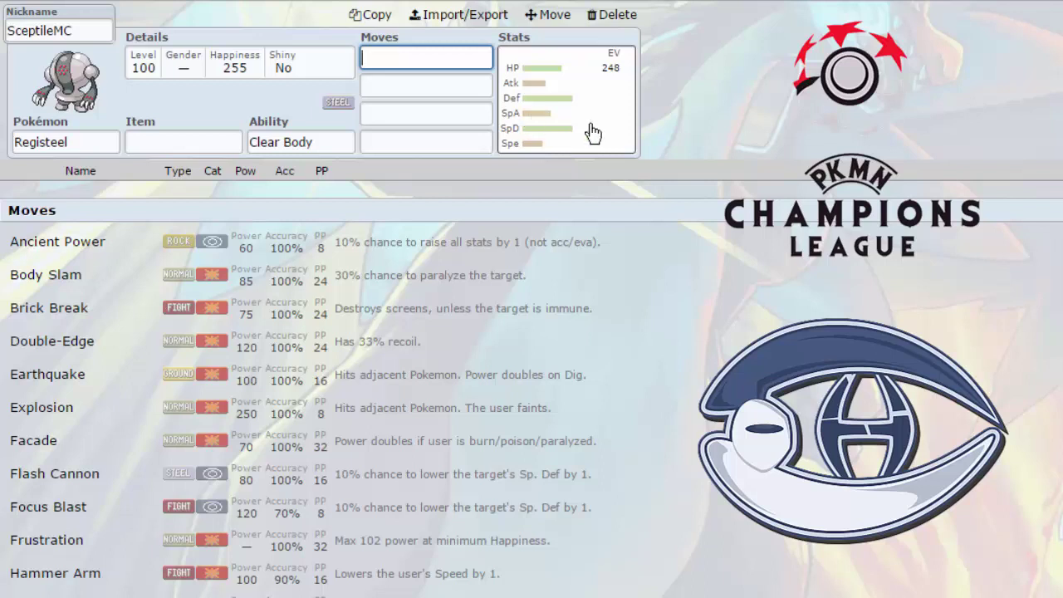
# Check Registeel's base stats and EV spread.
pyautogui.click(541, 88)
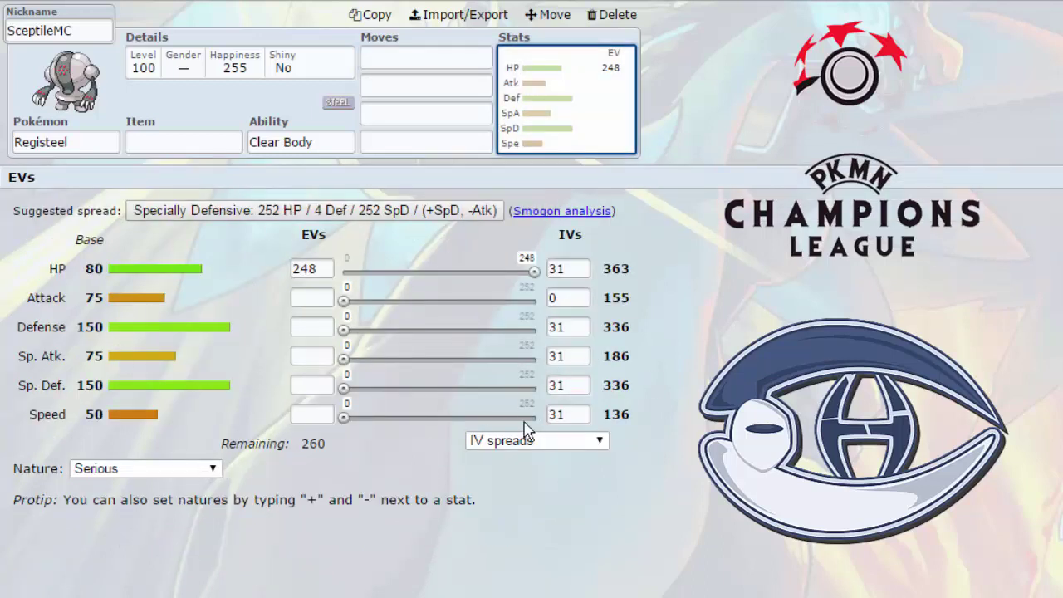